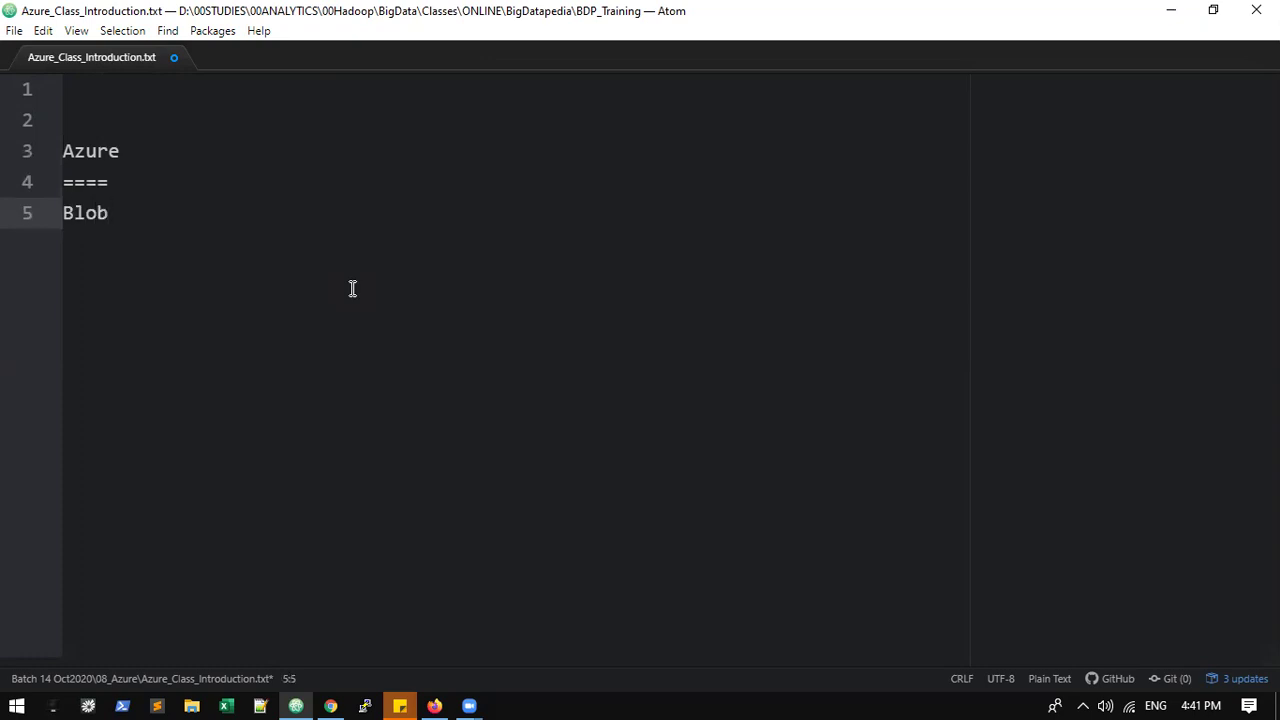
- Add Data Lake, Database, VM and HDInsight on separate lines under Blob
key(Return)
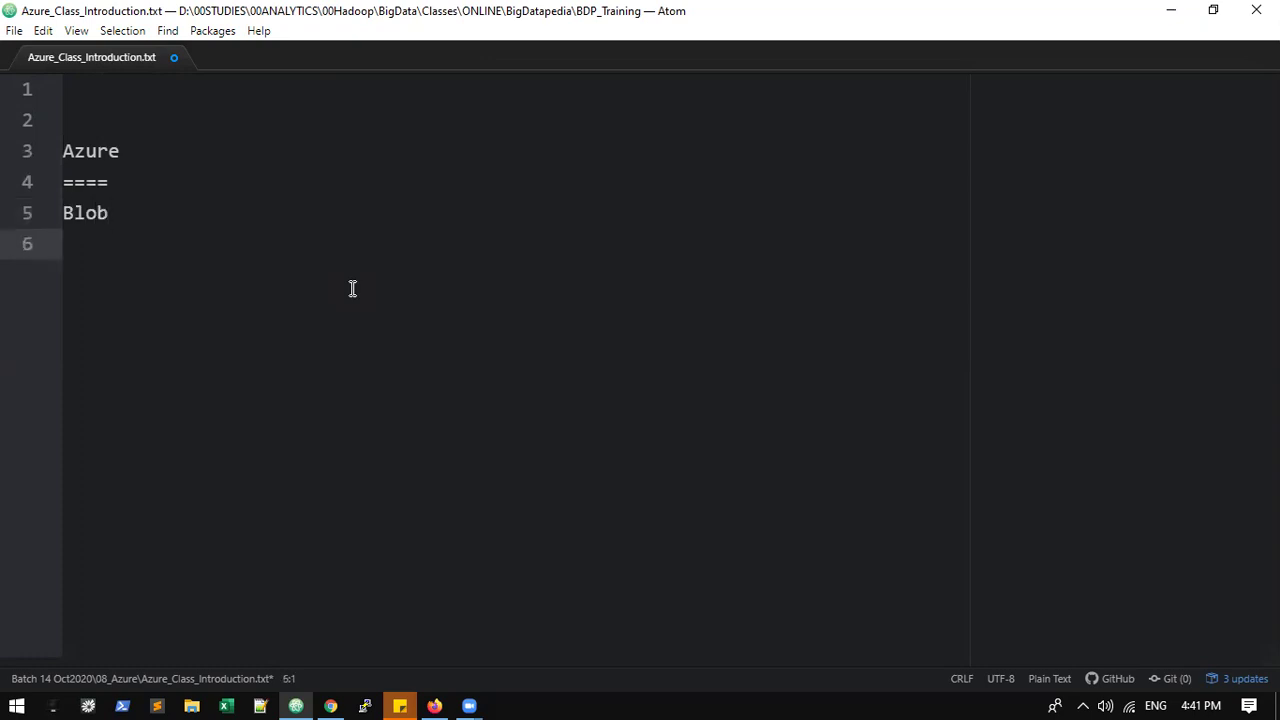
text(Data Lake)
key(Return)
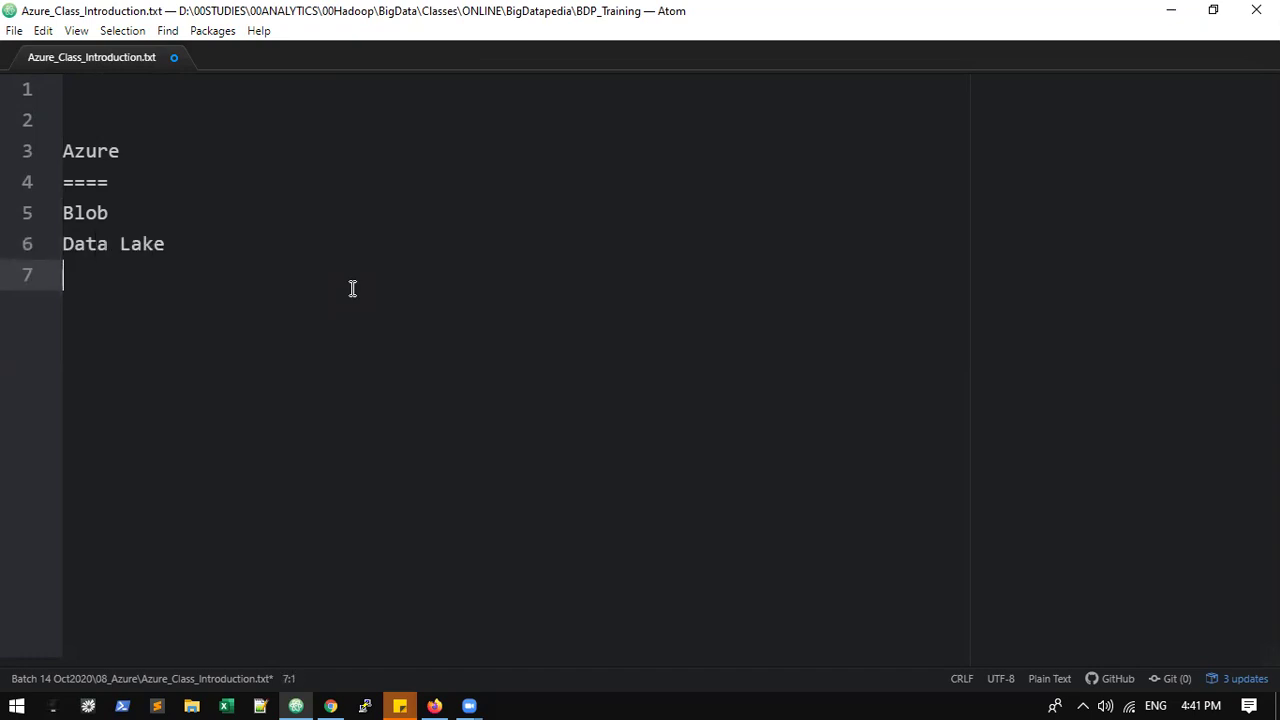
text(Database)
key(Return)
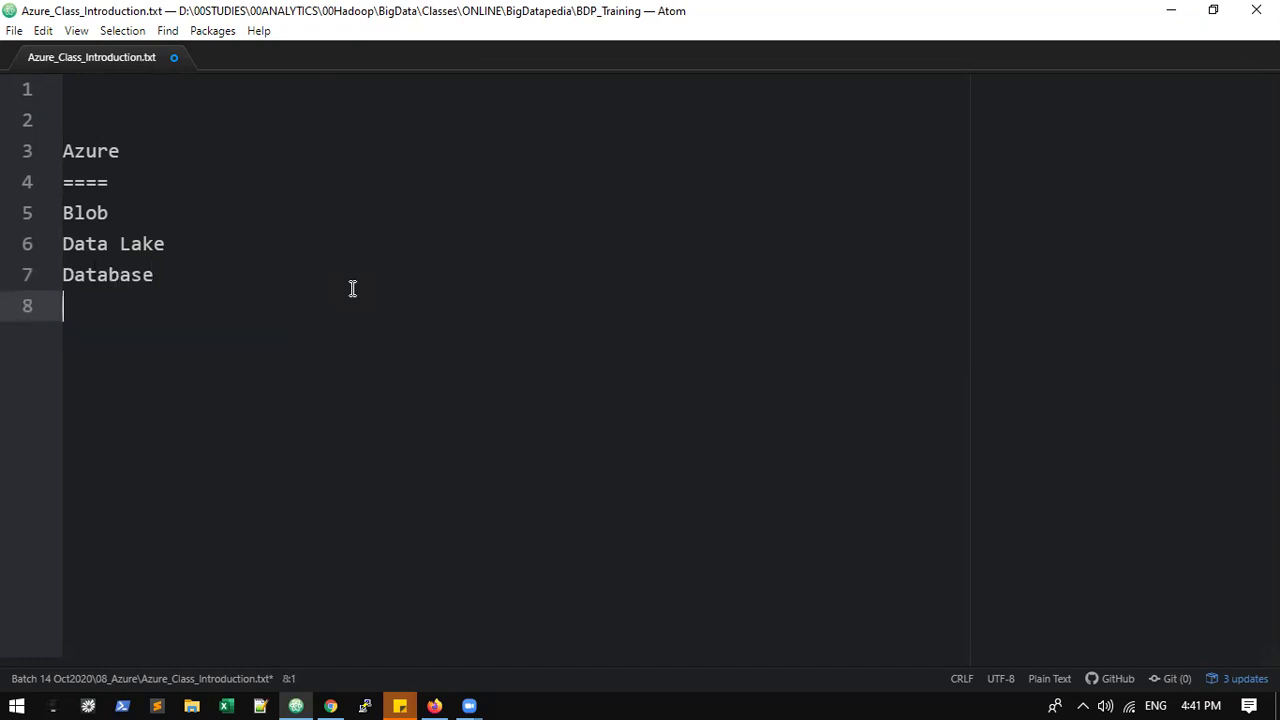
text(VM)
key(Return)
text(H)
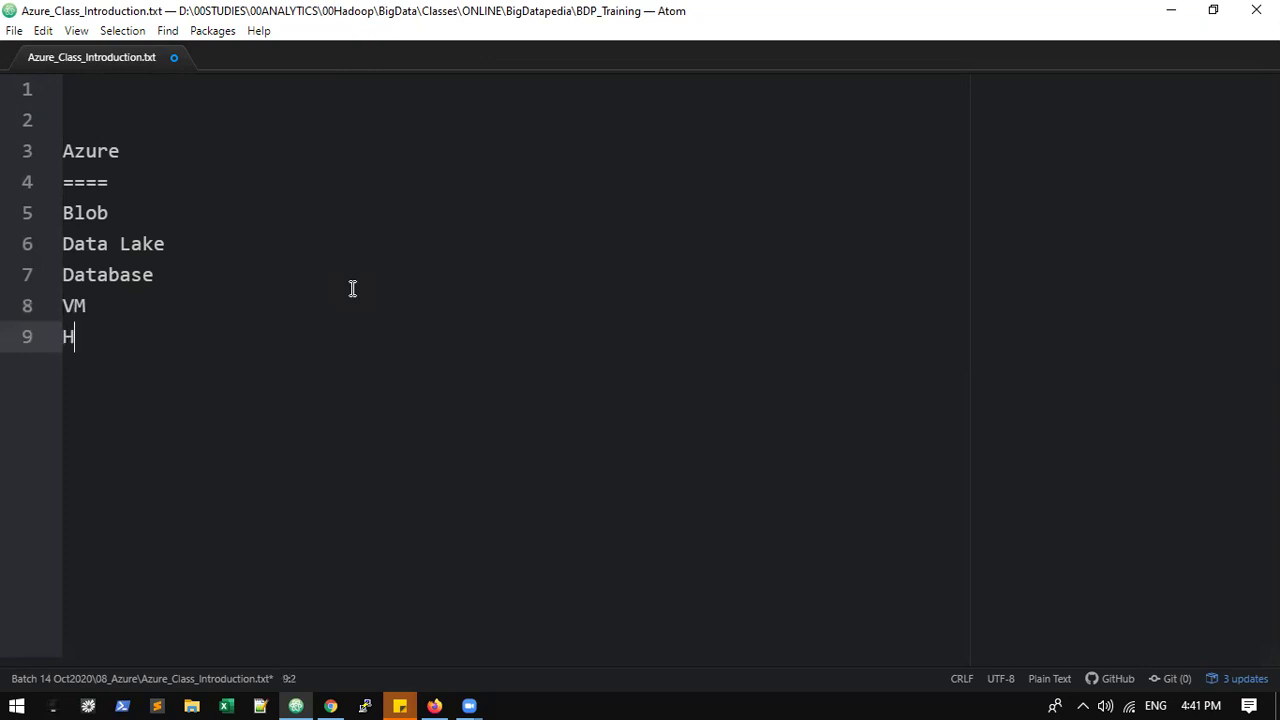
text(DInsight)
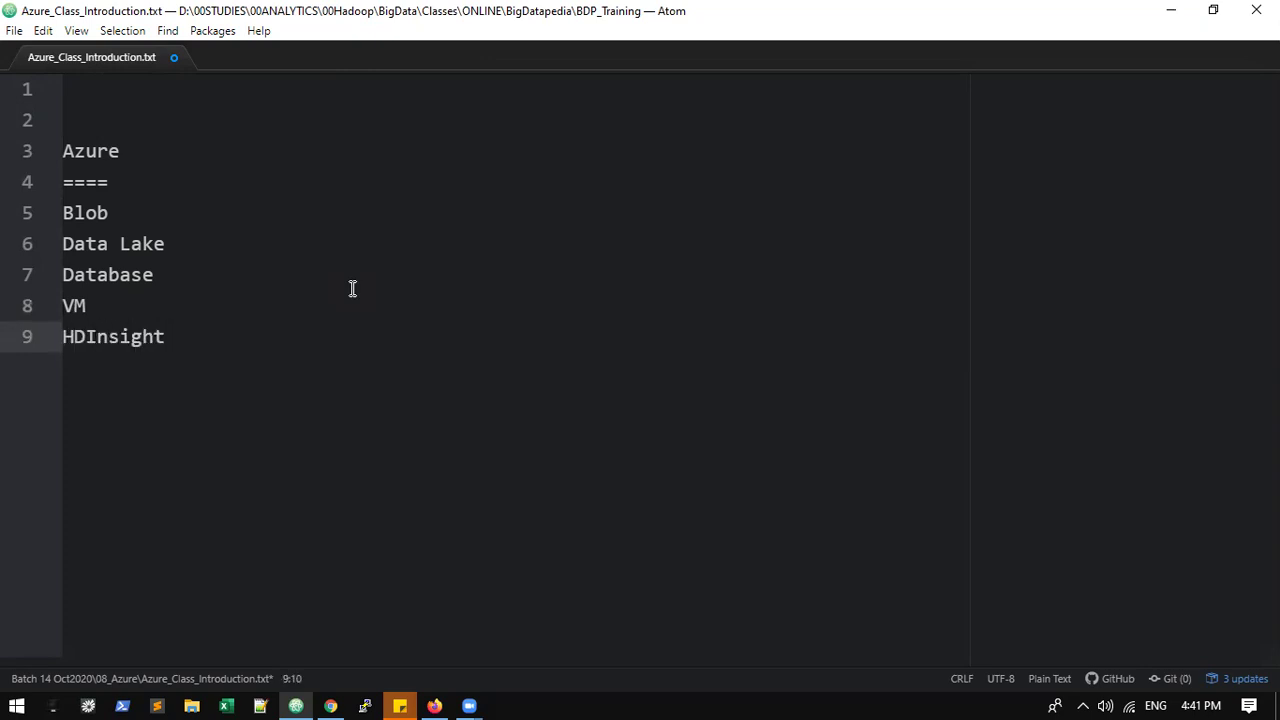
key(Return)
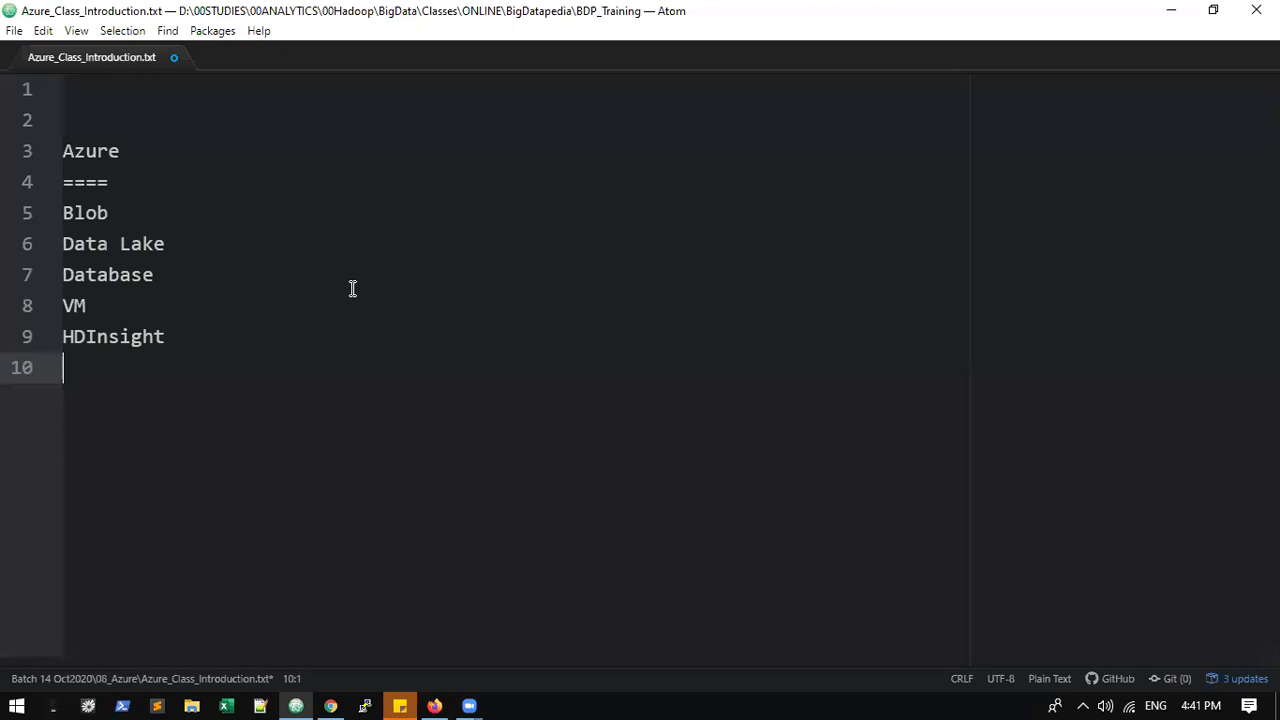
- Move Database from the second line to the end of the list, after HDInsight
key(Up)
key(Up)
key(Up)
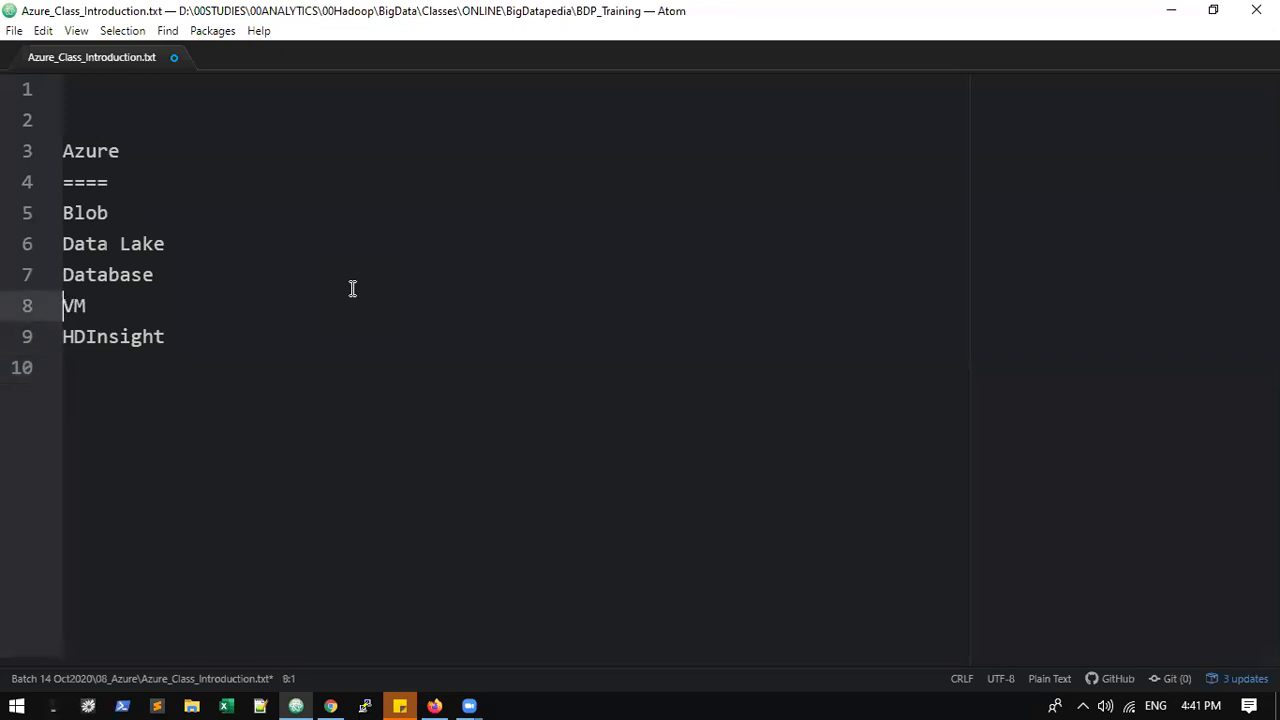
key(shift+End)
key(ctrl+x)
key(Delete)
key(Down)
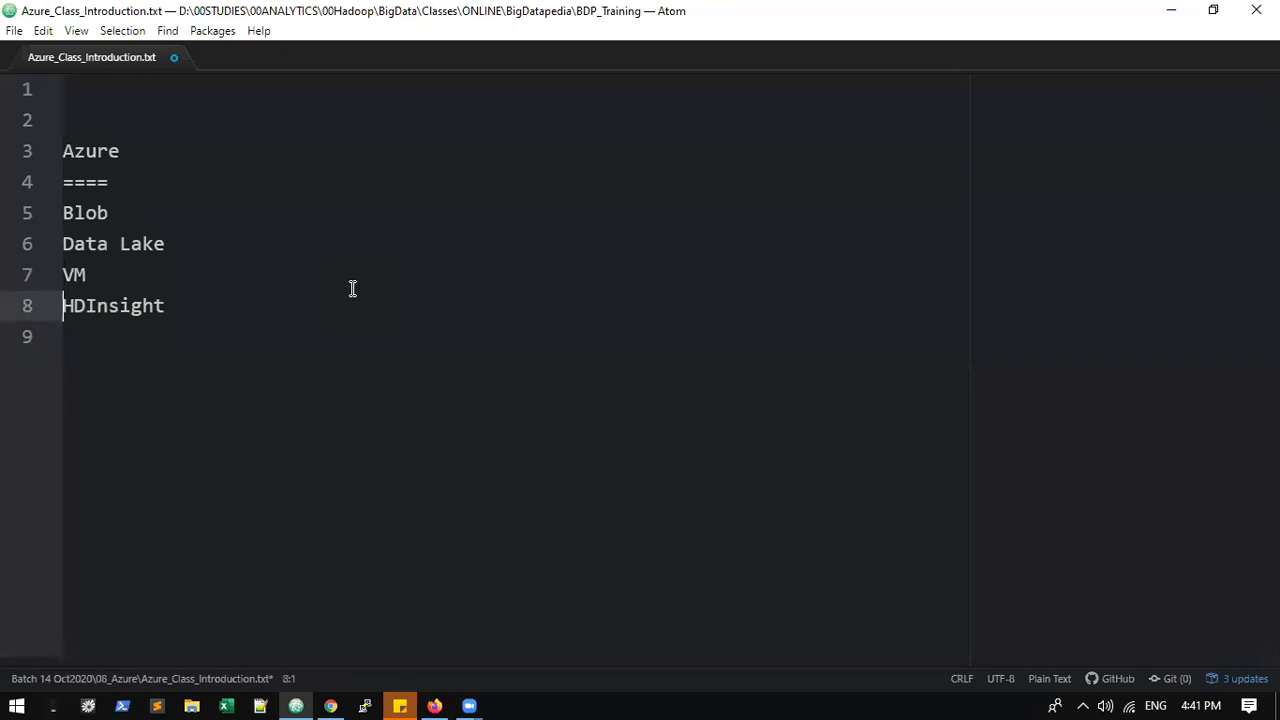
key(Down)
key(ctrl+v)
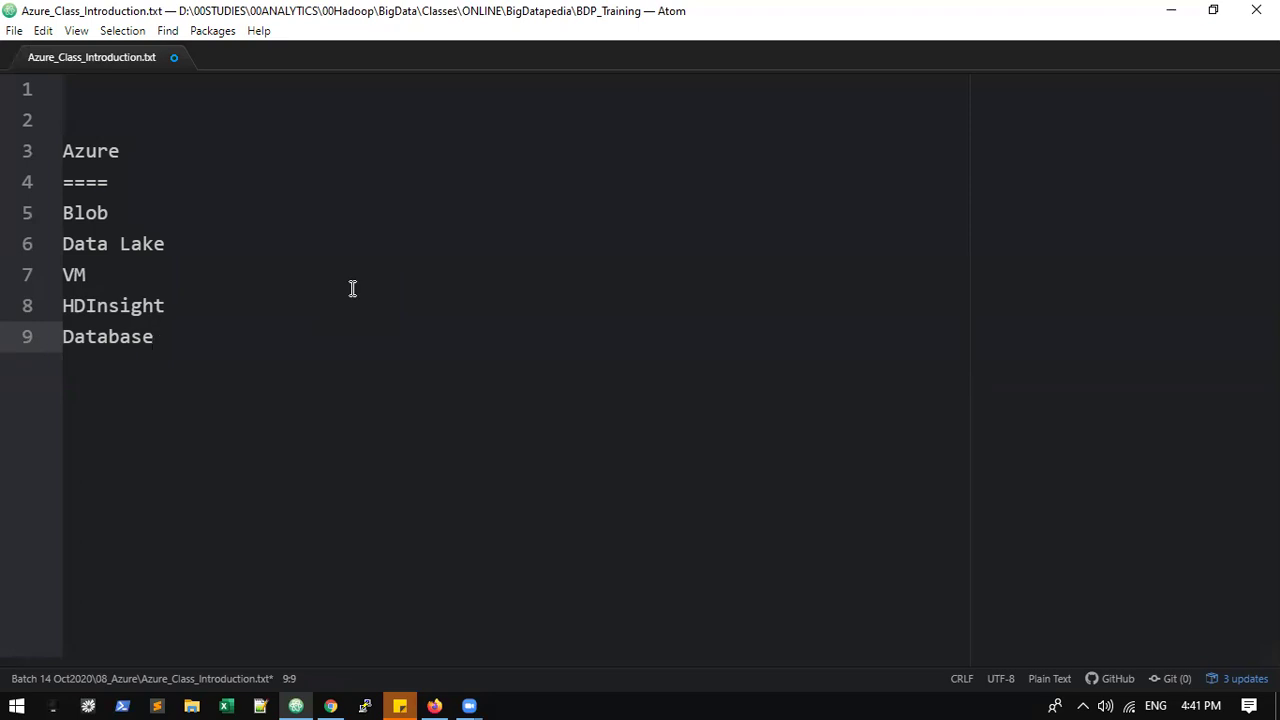
- Add a '------' underline below Database, leaving a line above it for a heading
key(Up)
key(Up)
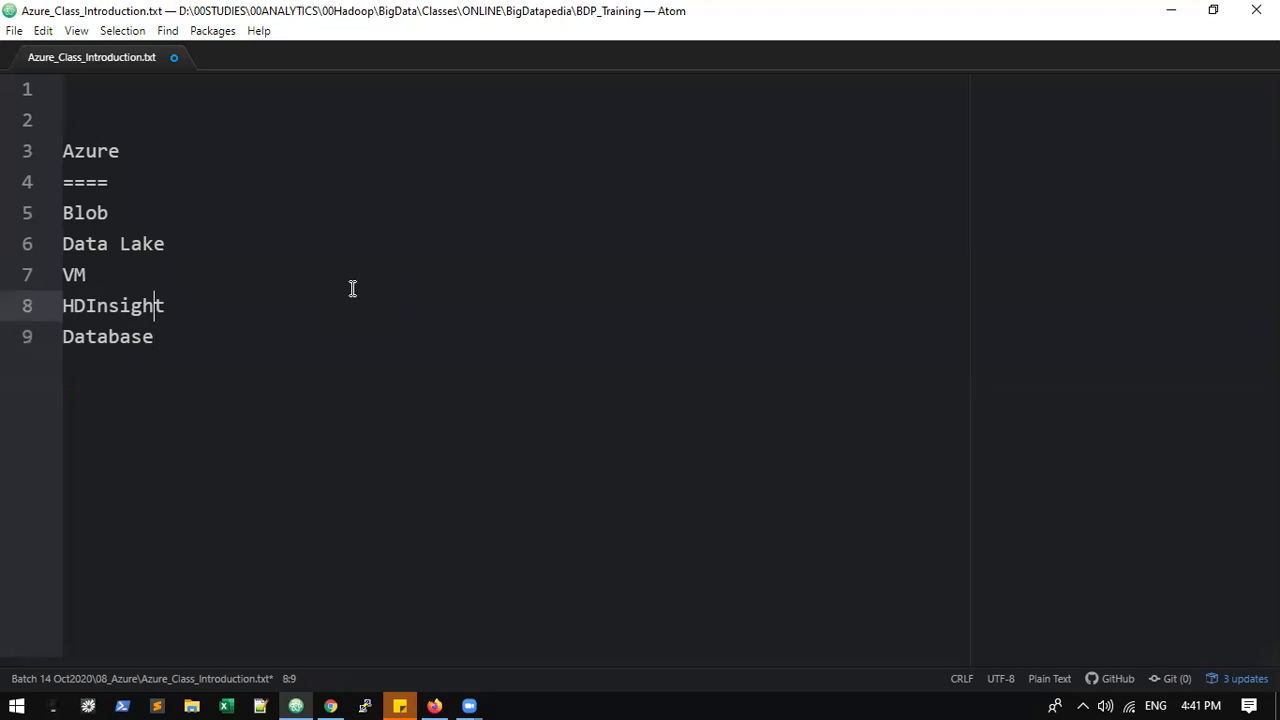
key(Up)
key(Up)
key(Down)
key(Down)
key(Down)
key(Down)
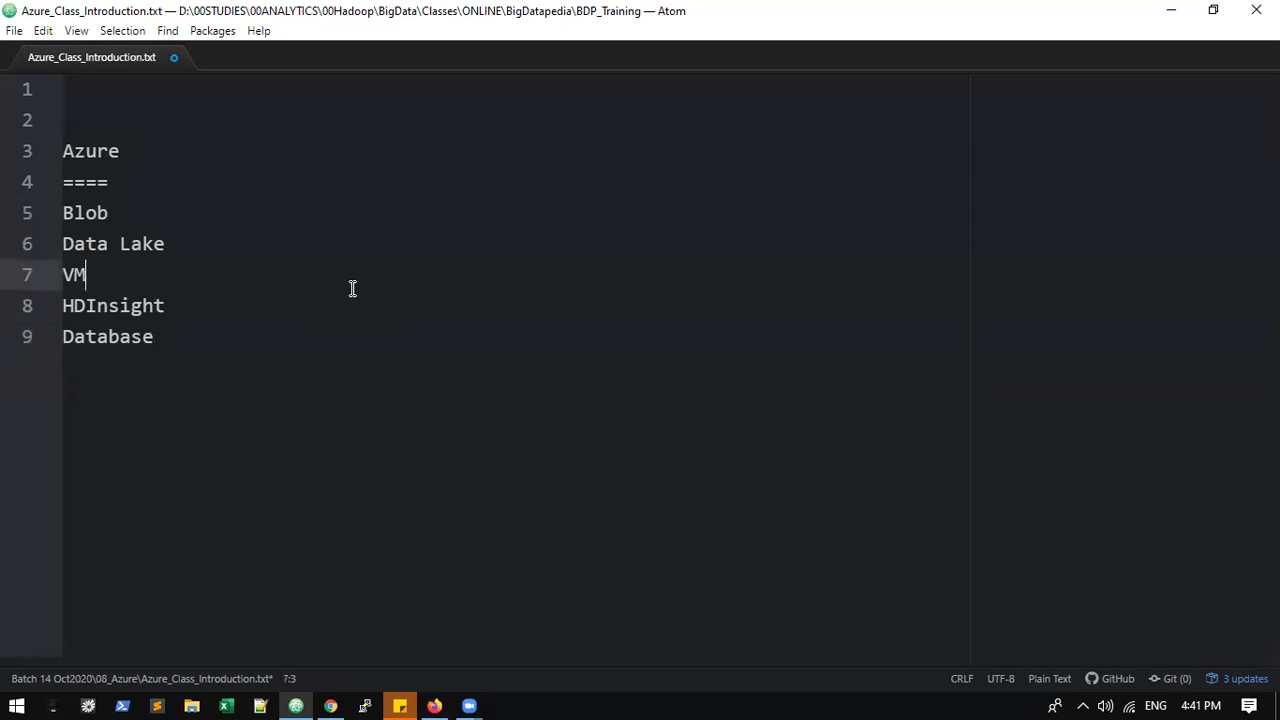
key(Return)
key(Return)
text(==)
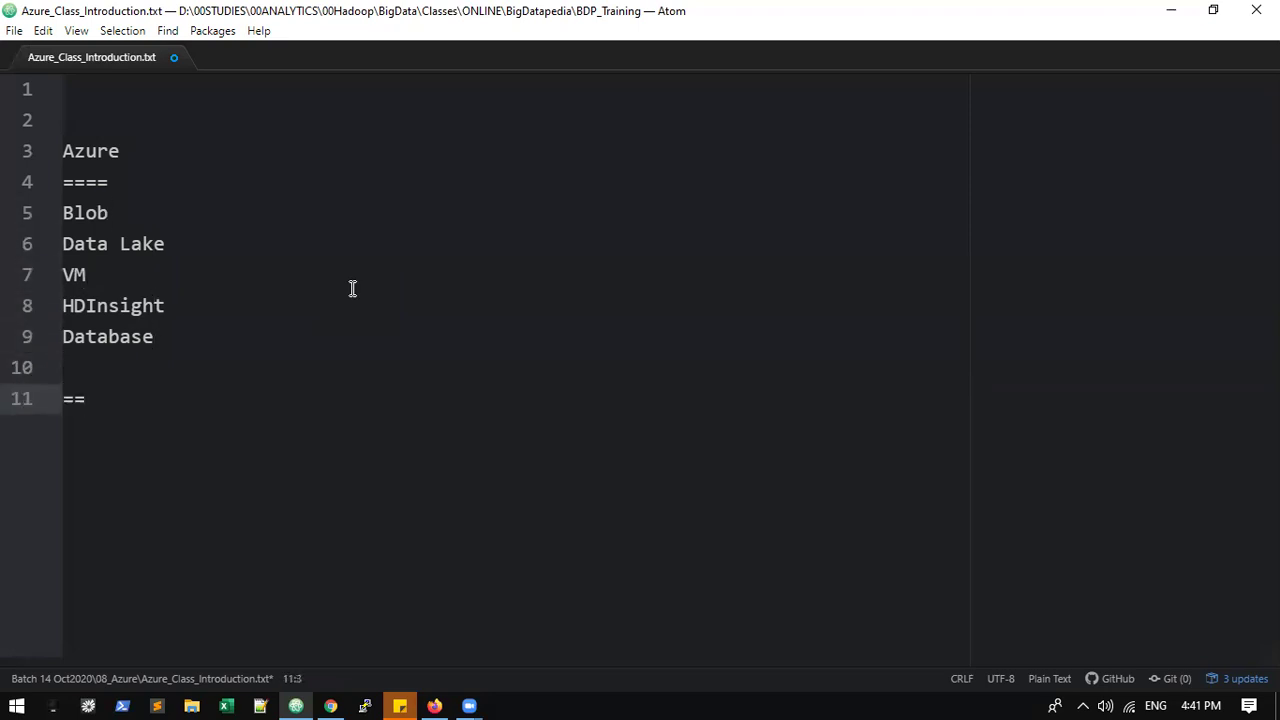
key(shift+Home)
text(------)
key(Up)
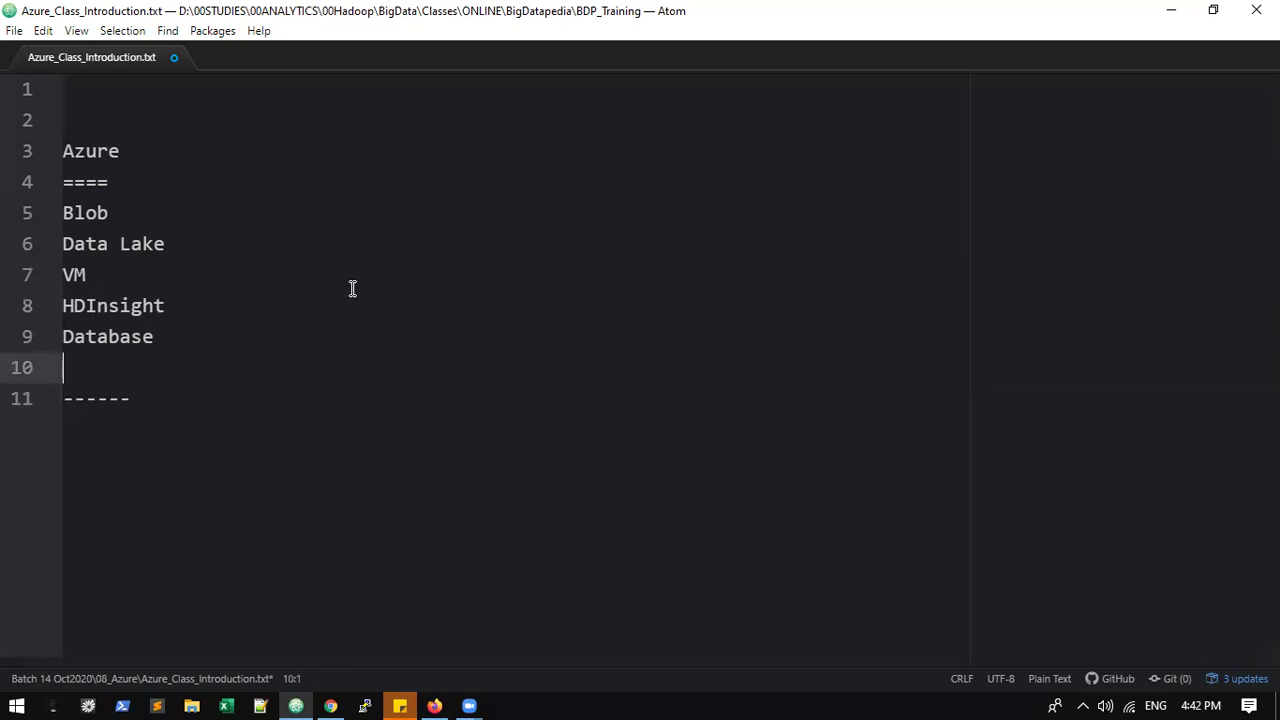
key(BackSpace)
key(Return)
key(Return)
- Type the heading 'Operation' and lengthen its dashed underline
text(O)
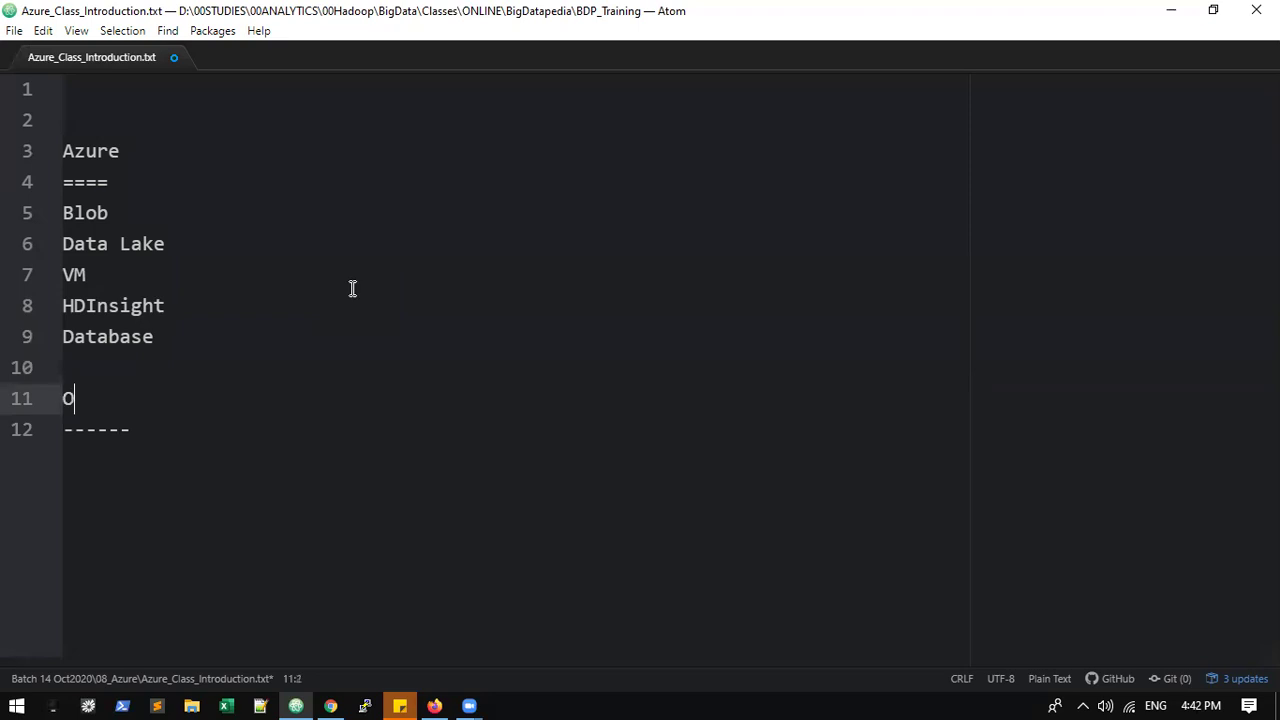
text(peration)
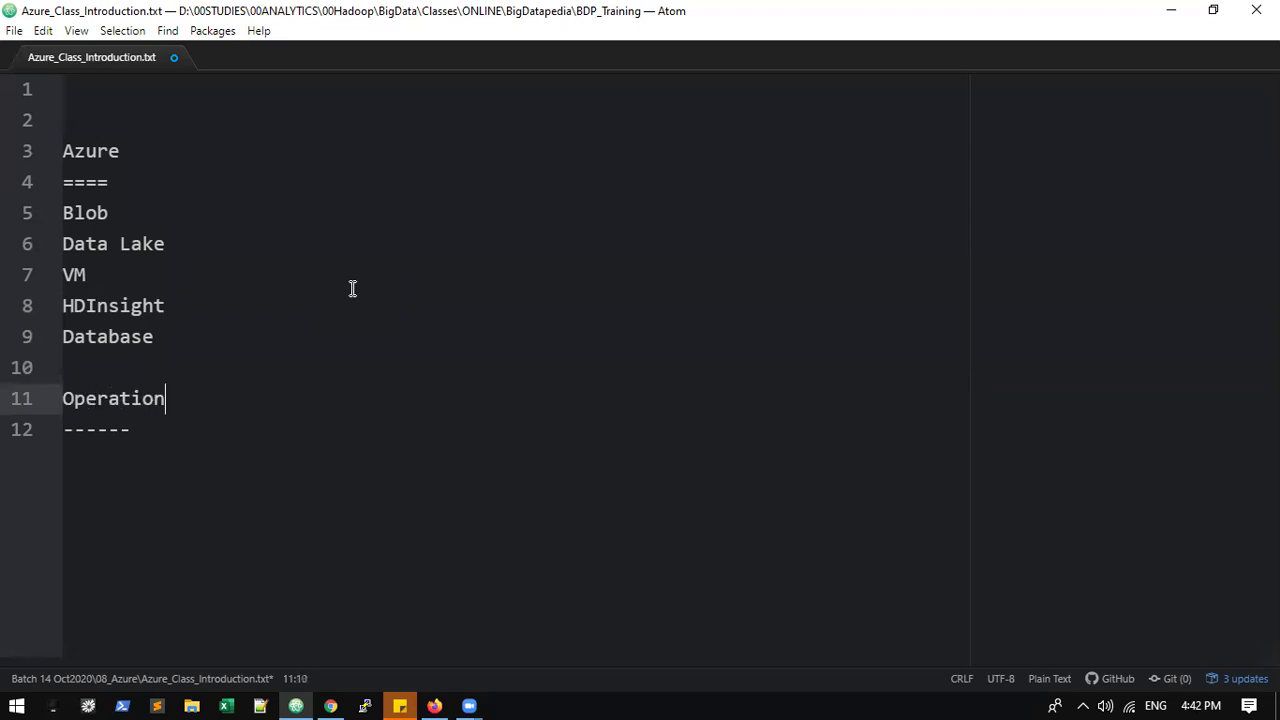
key(Down)
text(---)
key(Return)
- Add the first step 'Create the services step by step' under Operation
text(Cl)
key(BackSpace)
text(reate the seve)
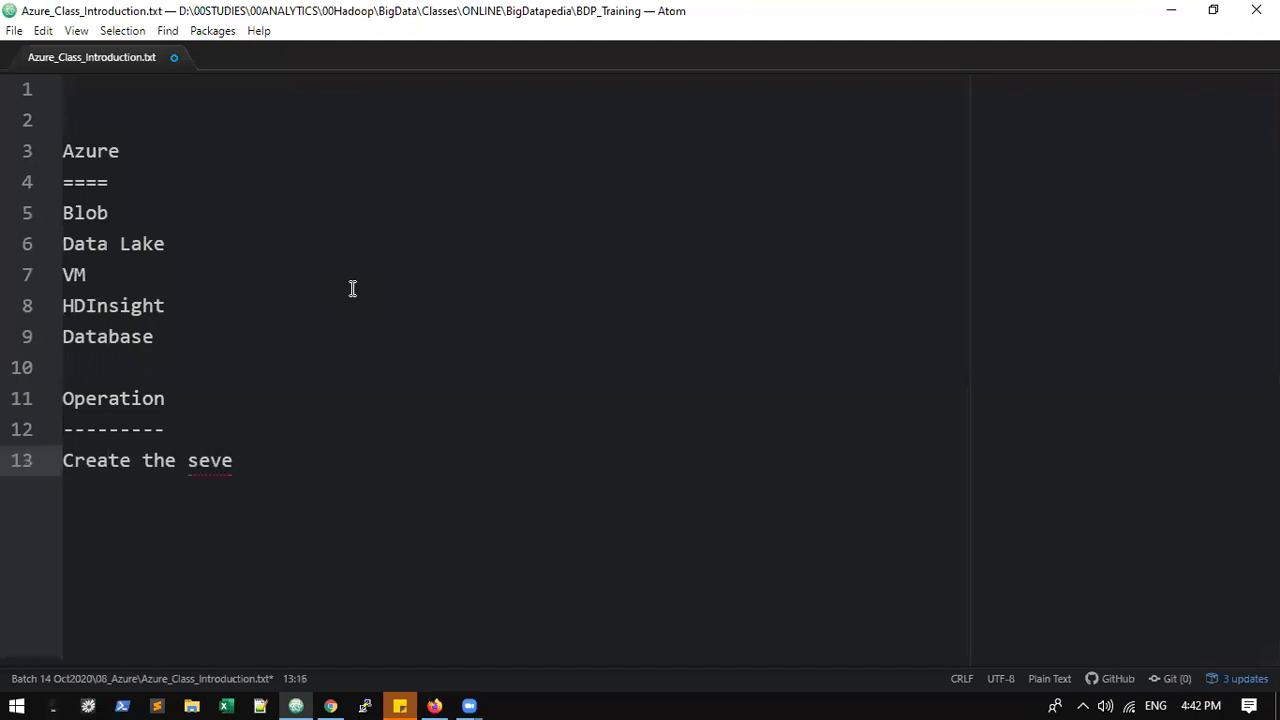
key(BackSpace)
key(BackSpace)
text(re)
key(BackSpace)
text(vices step)
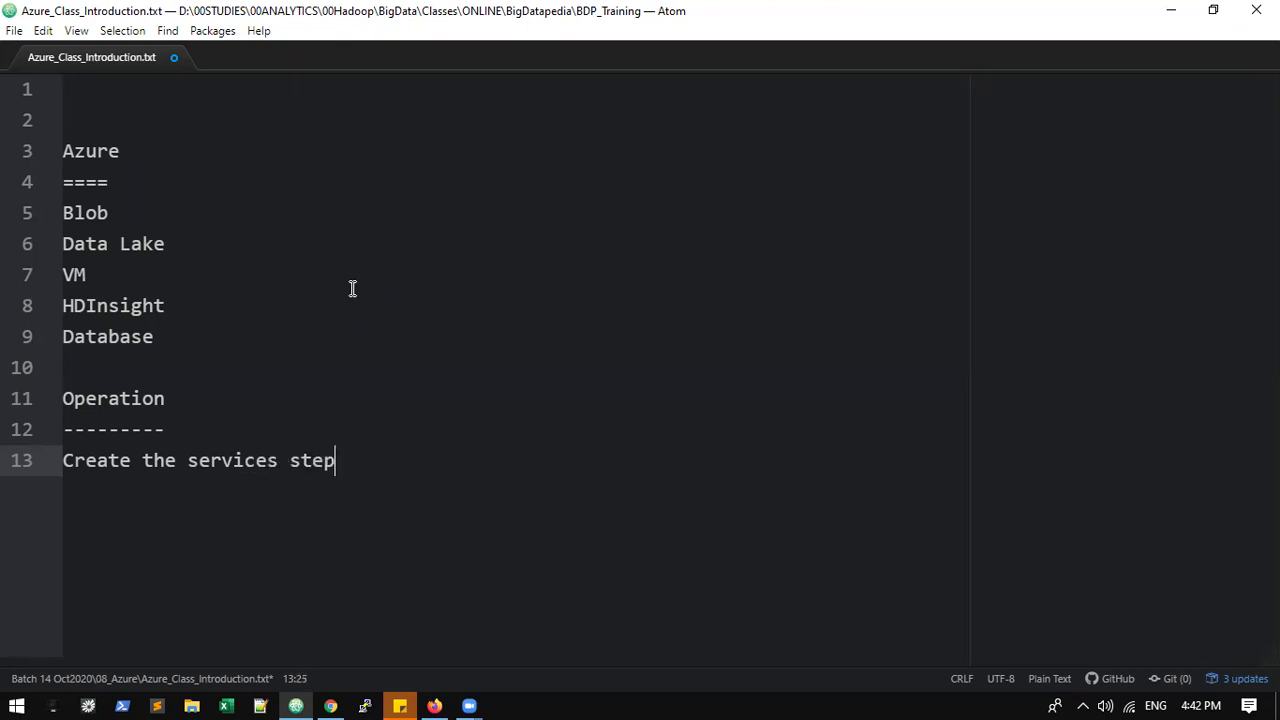
text( by stre)
key(BackSpace)
key(BackSpace)
text(ep)
key(Return)
- Add the second step 'Implement with Python and Spark code'
text(Implemention)
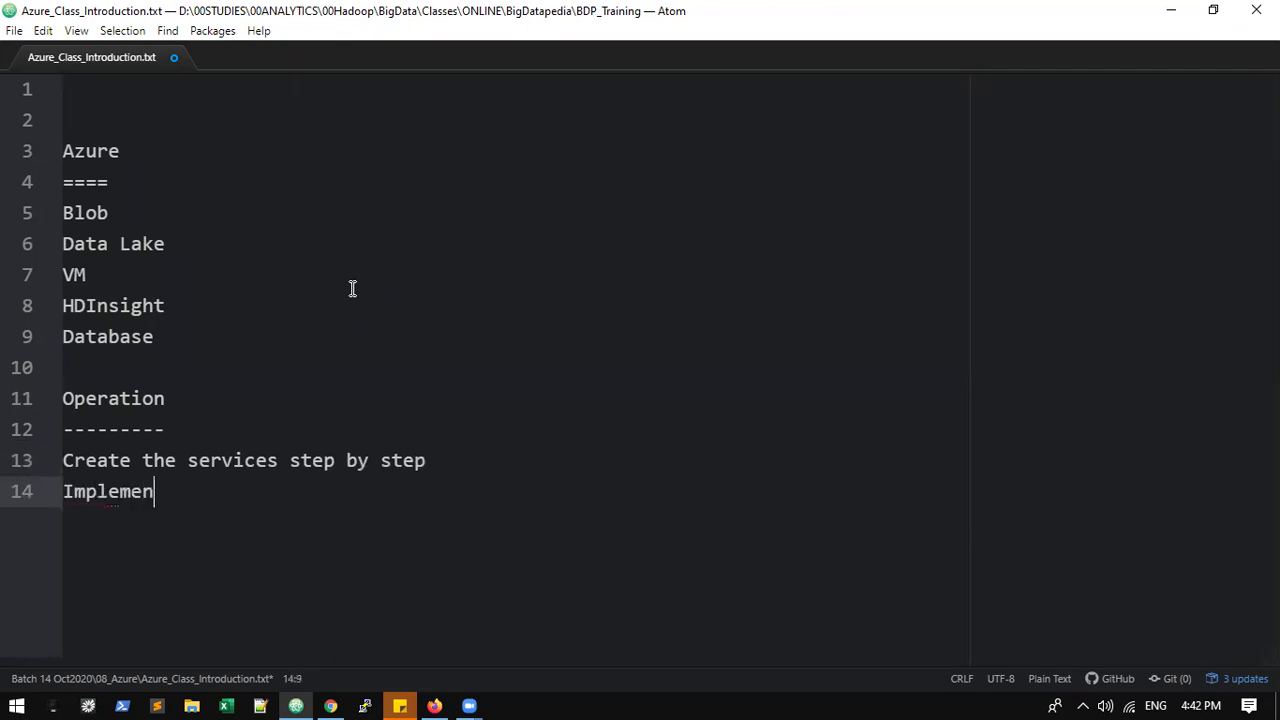
key(BackSpace)
key(BackSpace)
key(BackSpace)
text(with Py)
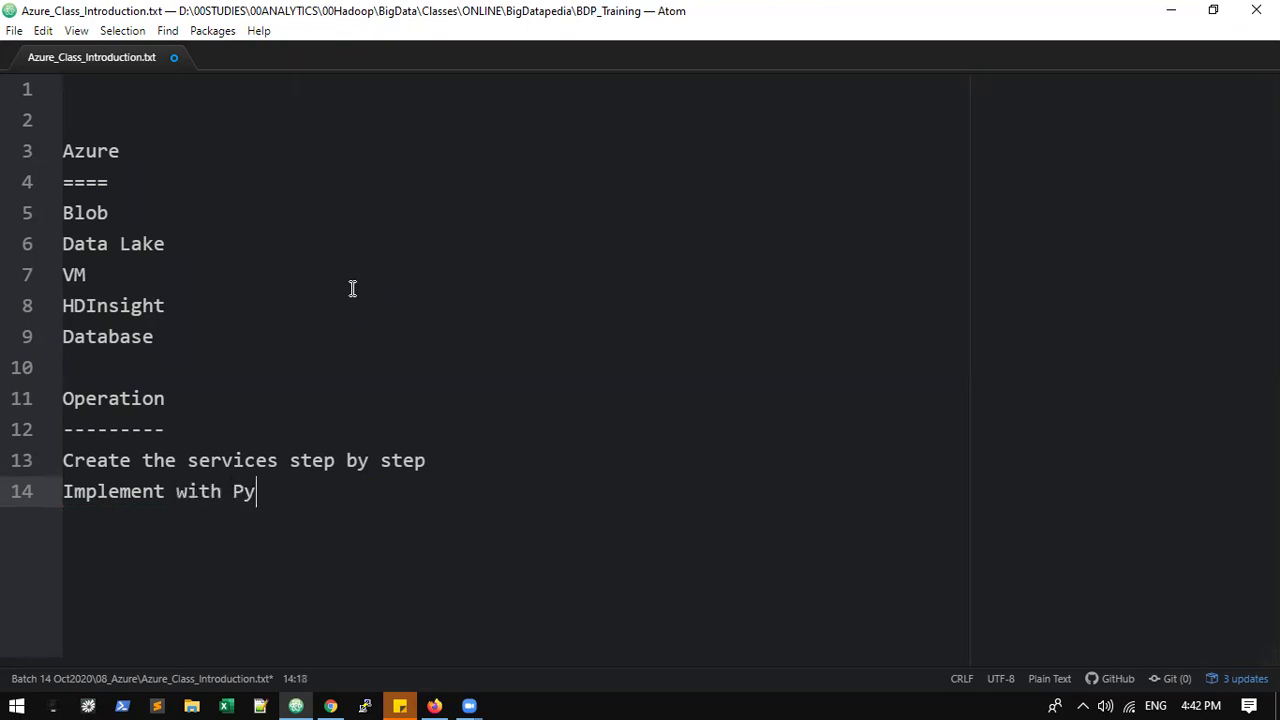
text(thon code)
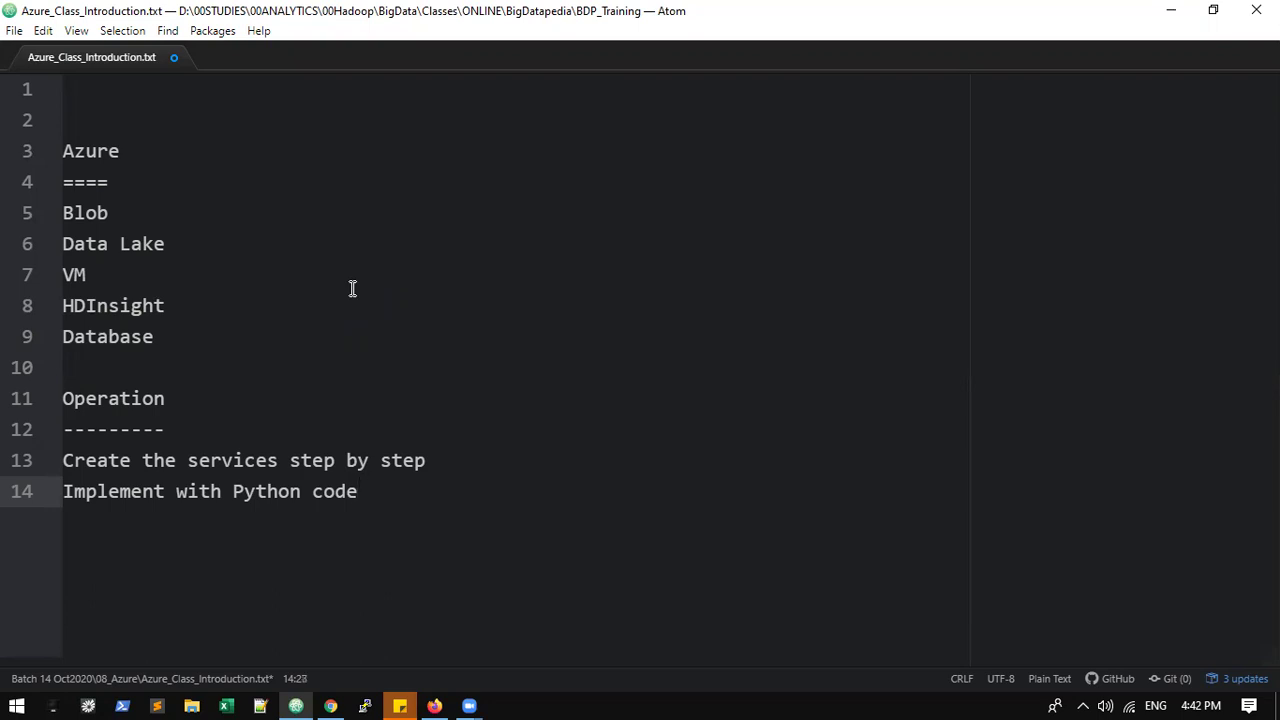
key(ctrl+Left)
text(and SPar)
key(BackSpace)
key(BackSpace)
key(BackSpace)
text(park)
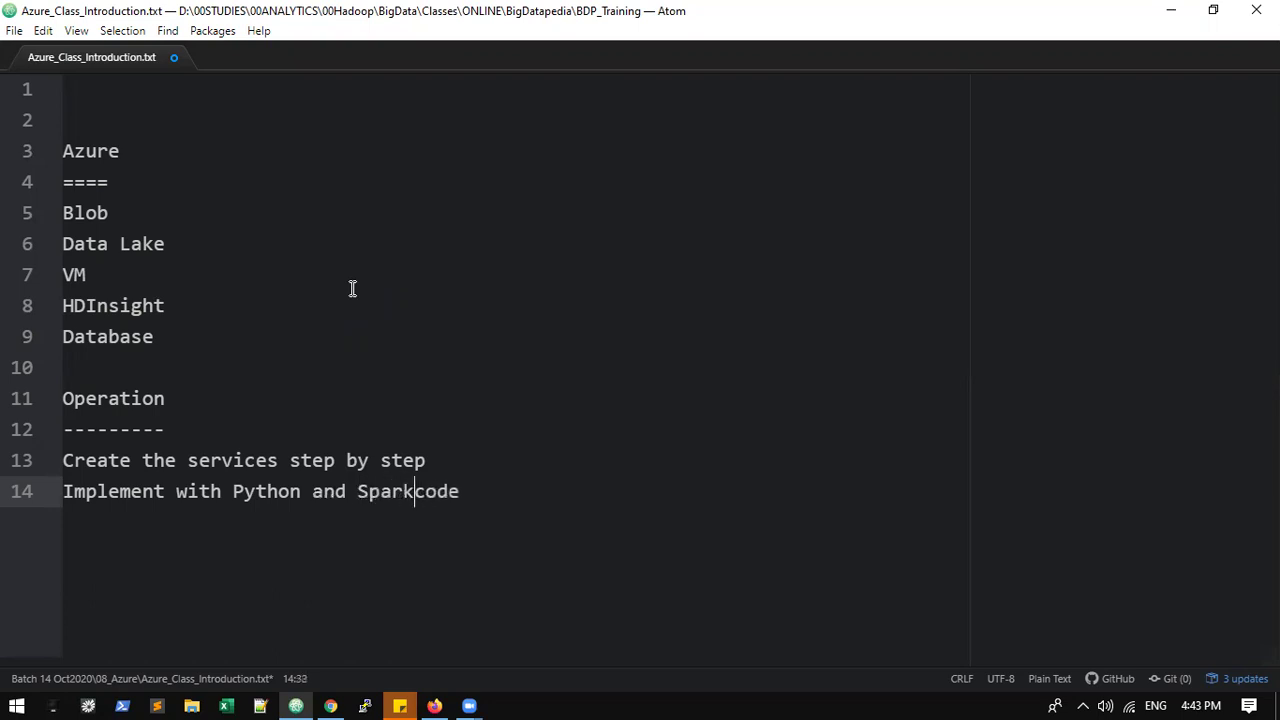
key(End)
key(Return)
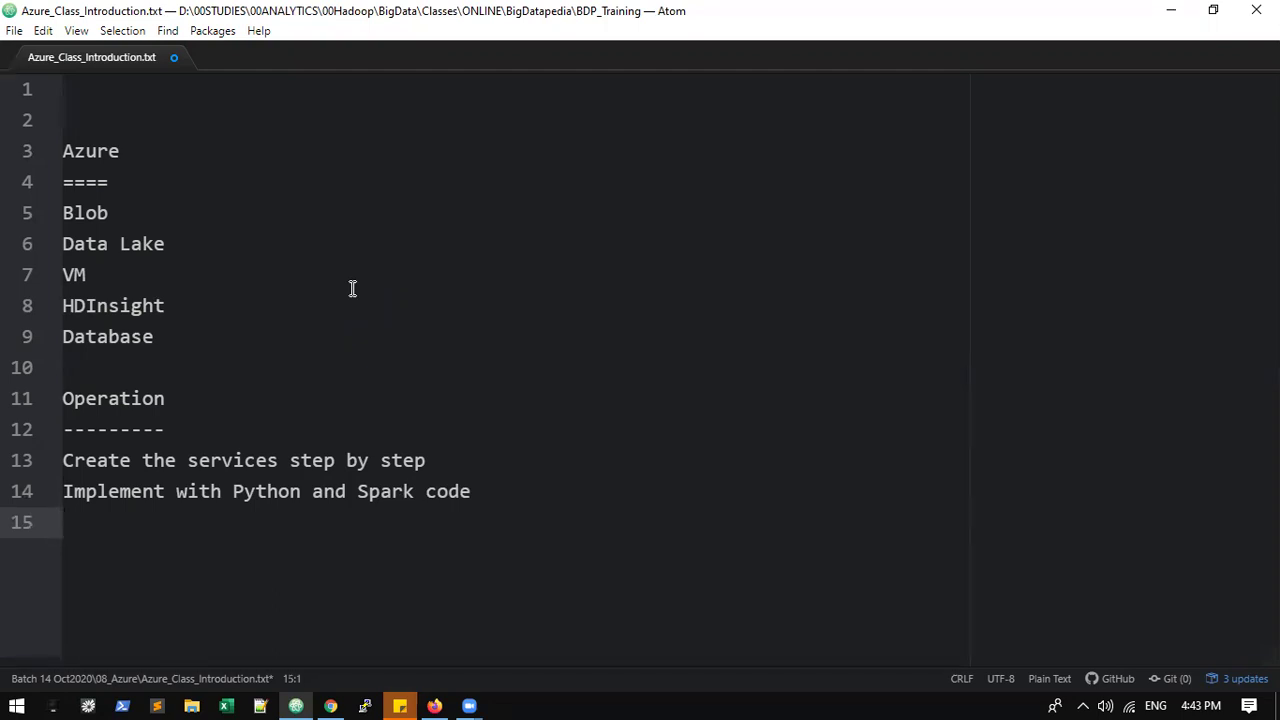
- Type 'Combine all services and create a sample project', correcting 'adn' to 'and'
text(Combine a)
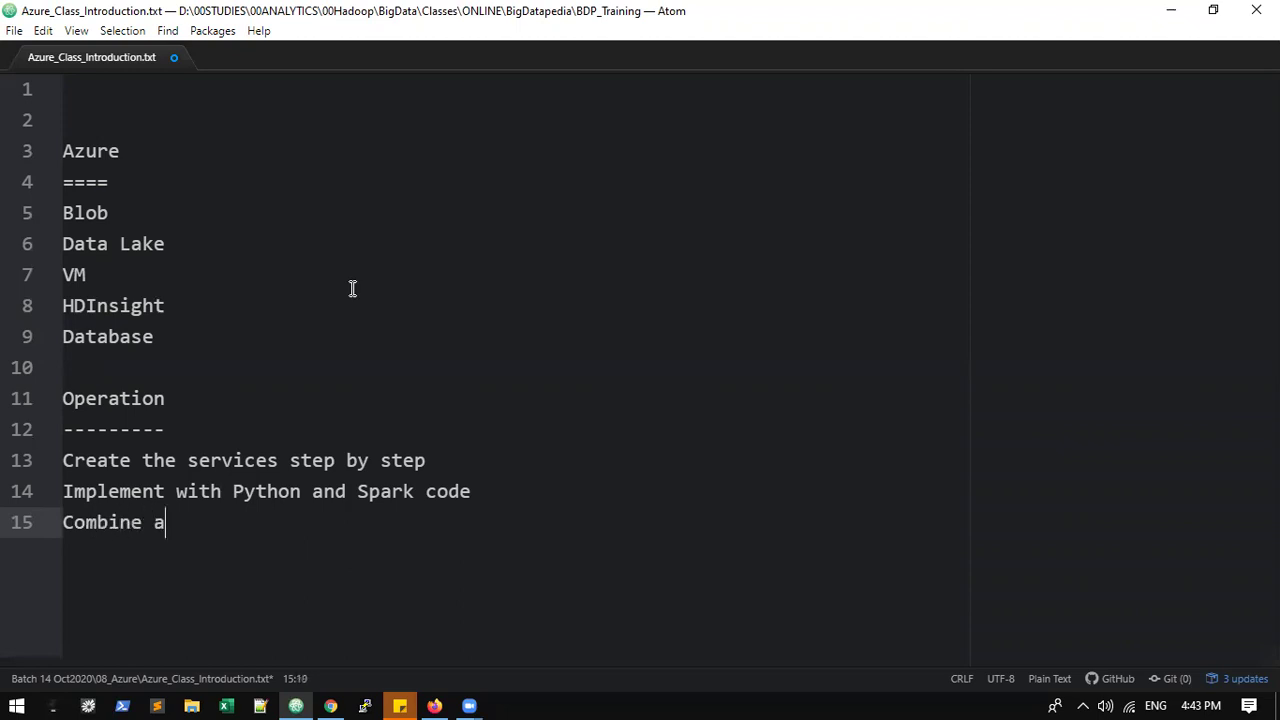
key(BackSpace)
text(all services adn create as)
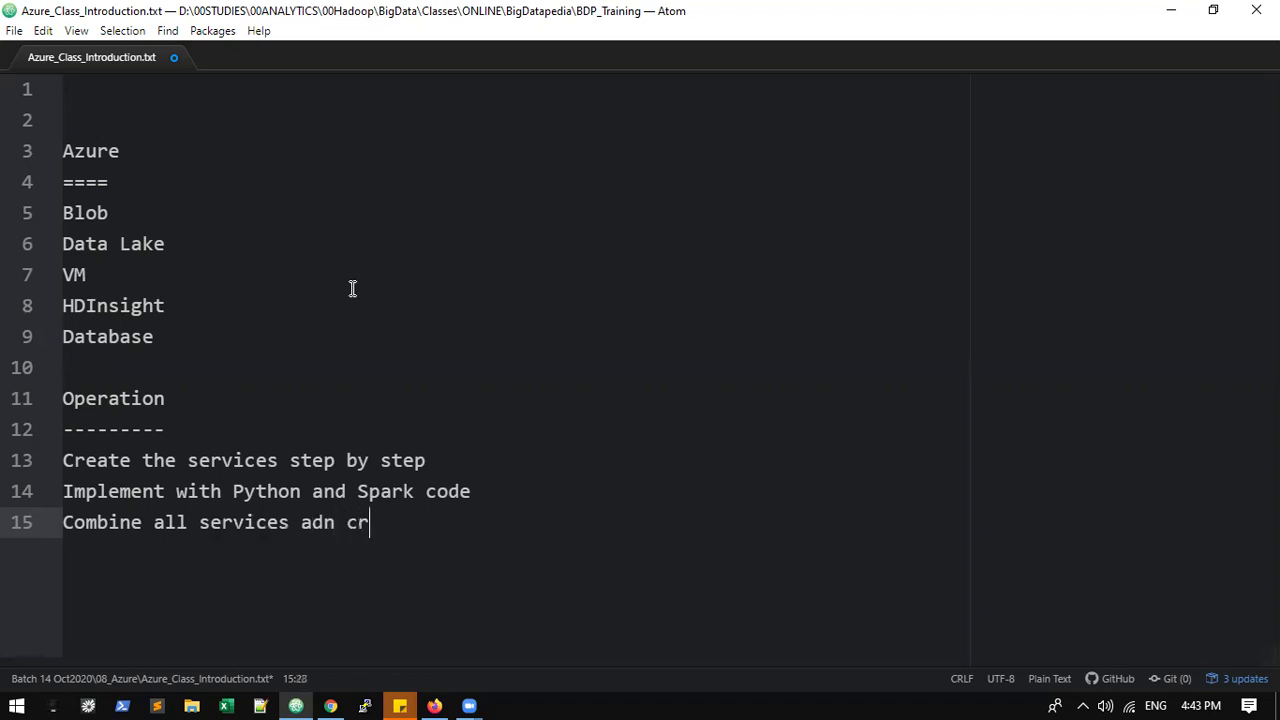
key(BackSpace)
key(BackSpace)
text(sample project)
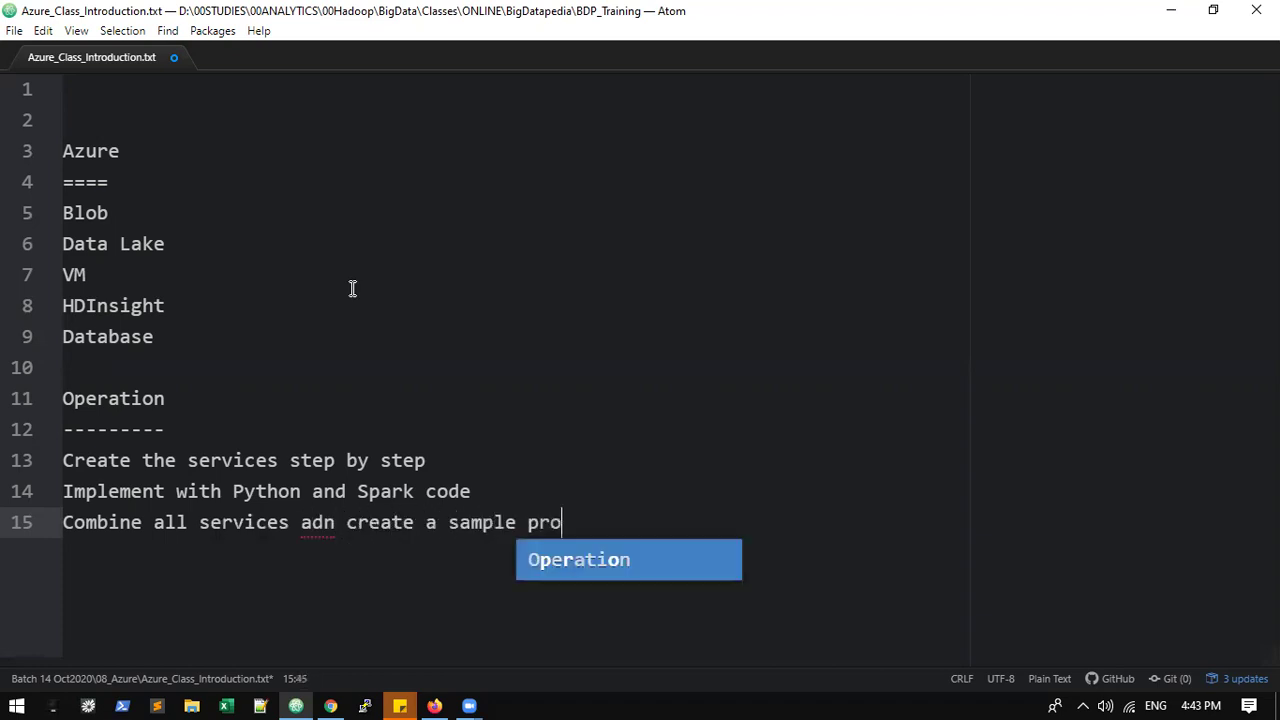
key(ctrl+Left)
key(ctrl+Left)
key(ctrl+Left)
key(ctrl+Left)
key(ctrl+Left)
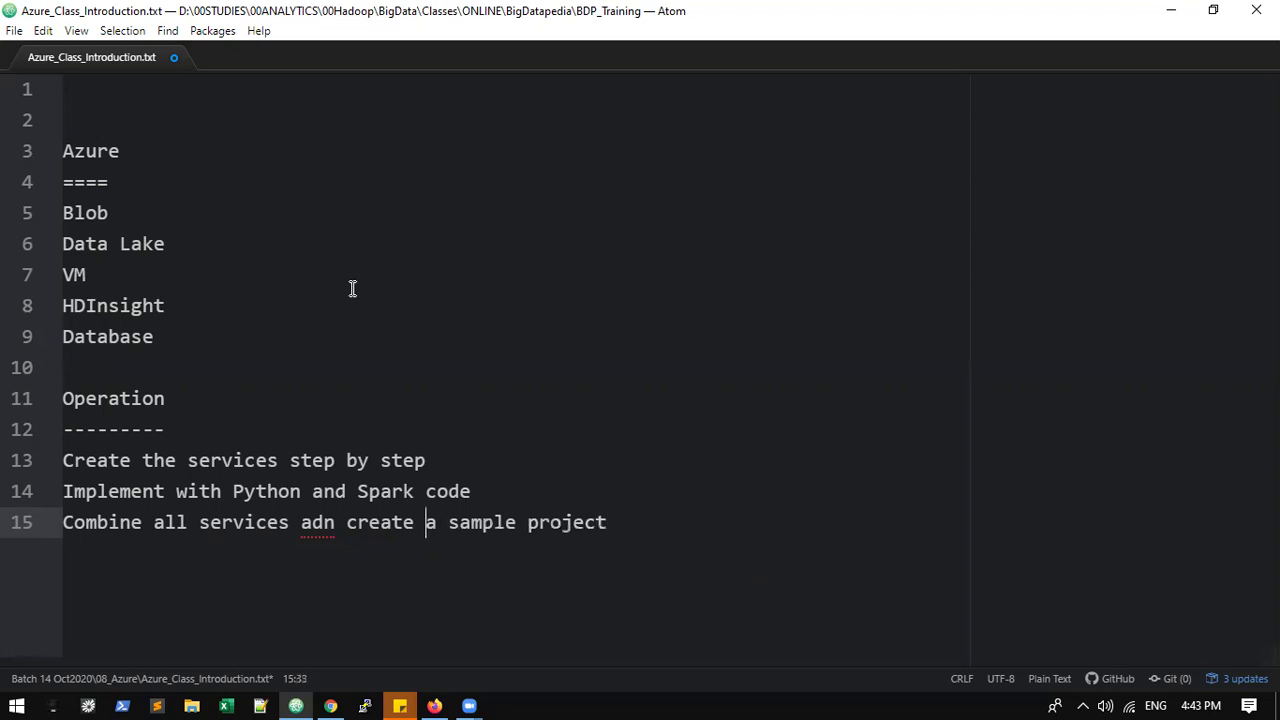
key(Right)
key(Delete)
key(Right)
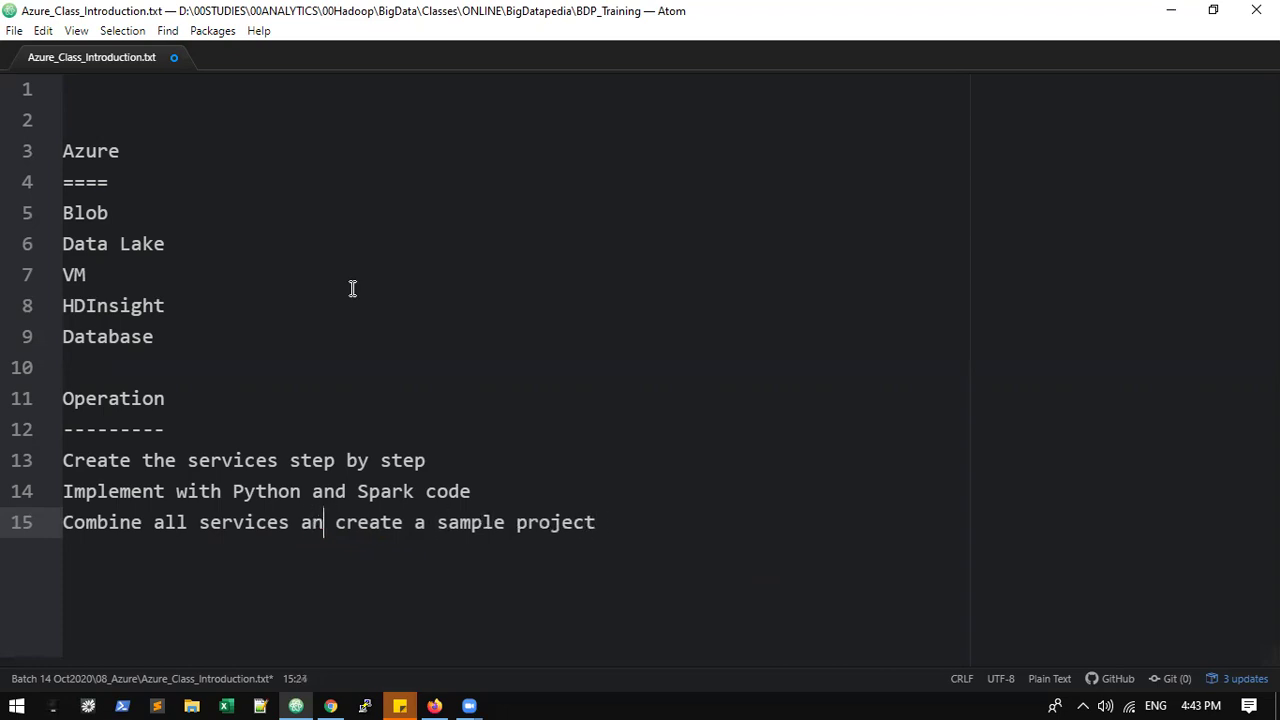
text(d)
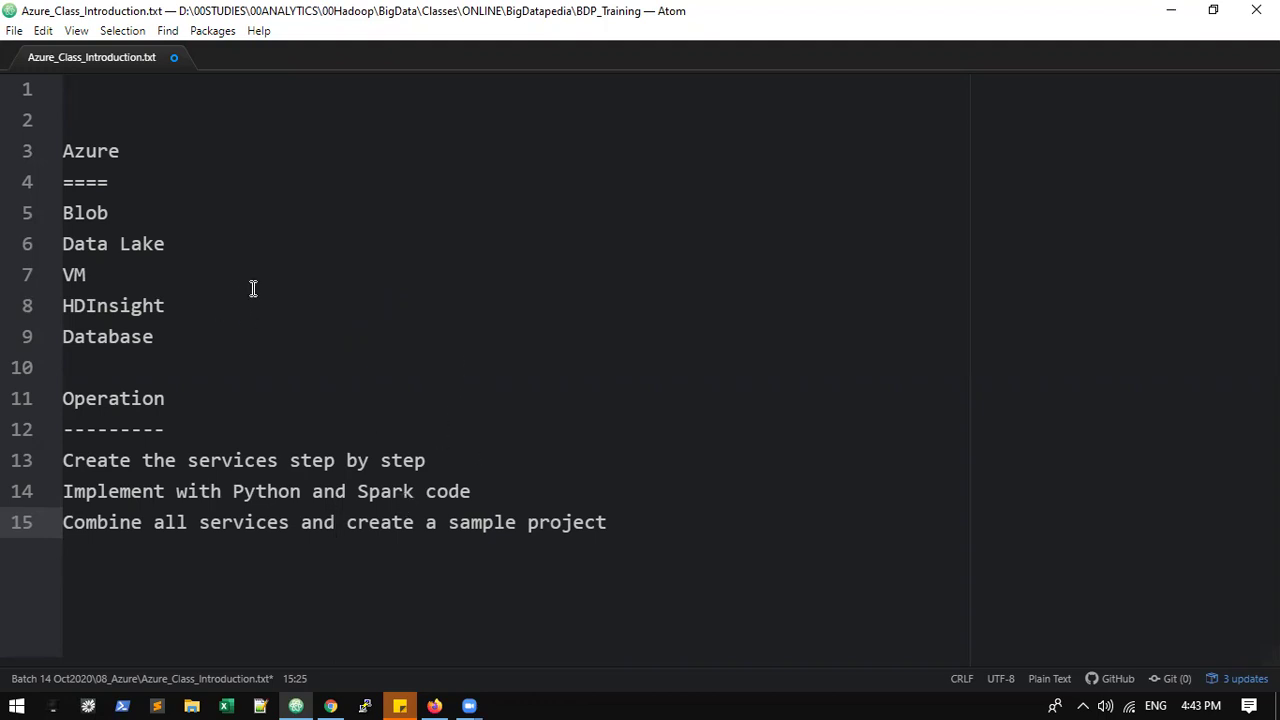
- Change the Data Lake entry to 'Data Lake Gen2' and save
click(286, 243)
text(Gen2)
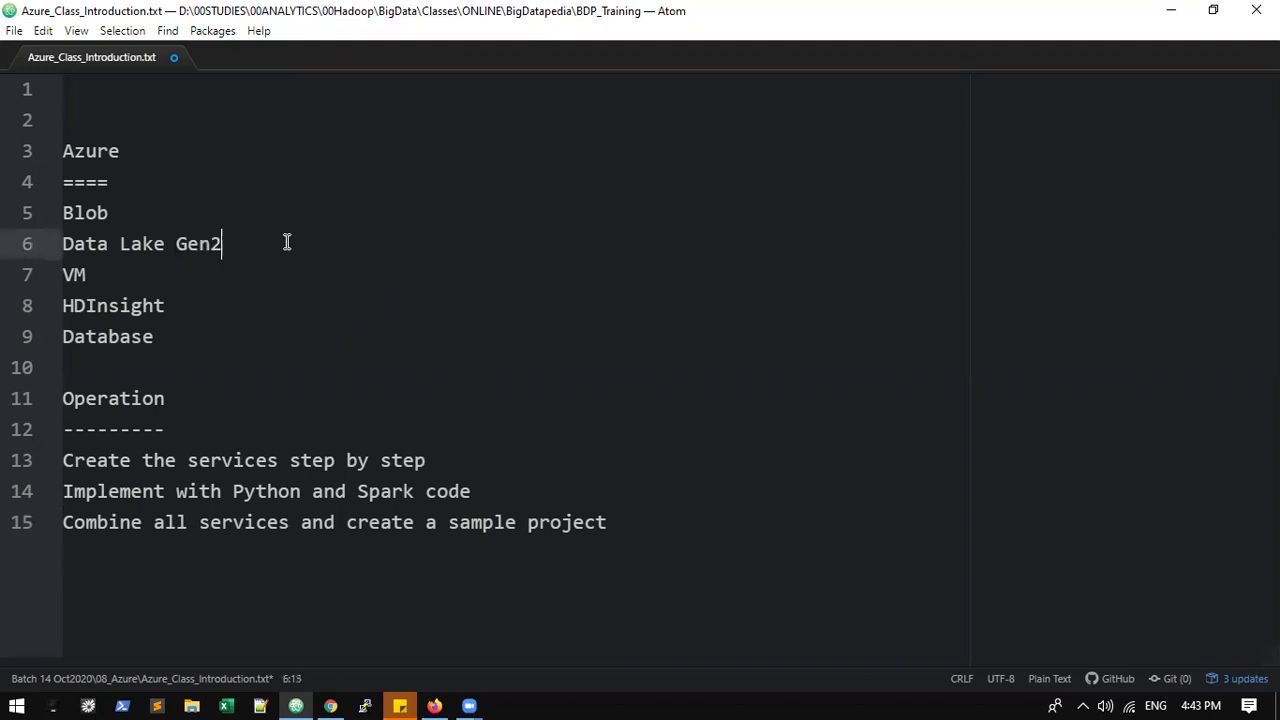
key(ctrl+s)
- Extend the Azure underline with '=' and add blank lines below the notes, then save
click(752, 522)
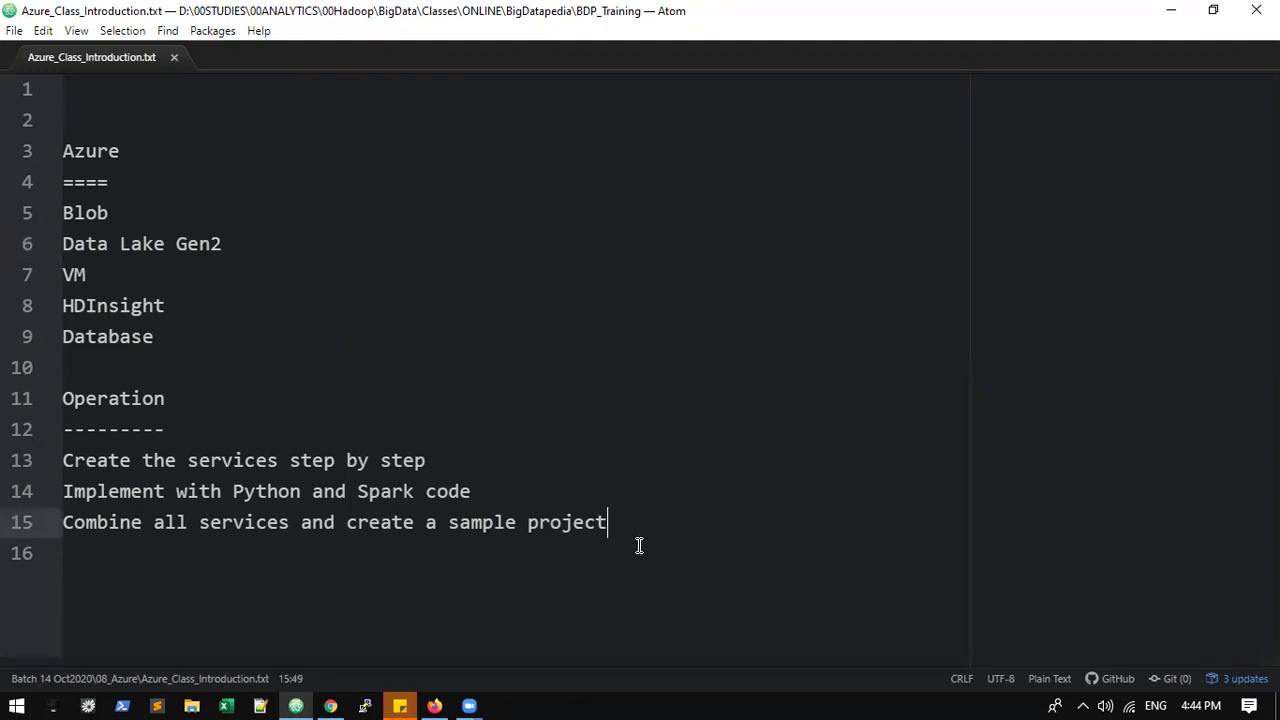
key(Return)
key(Return)
key(Return)
key(Return)
key(BackSpace)
key(BackSpace)
key(BackSpace)
key(Delete)
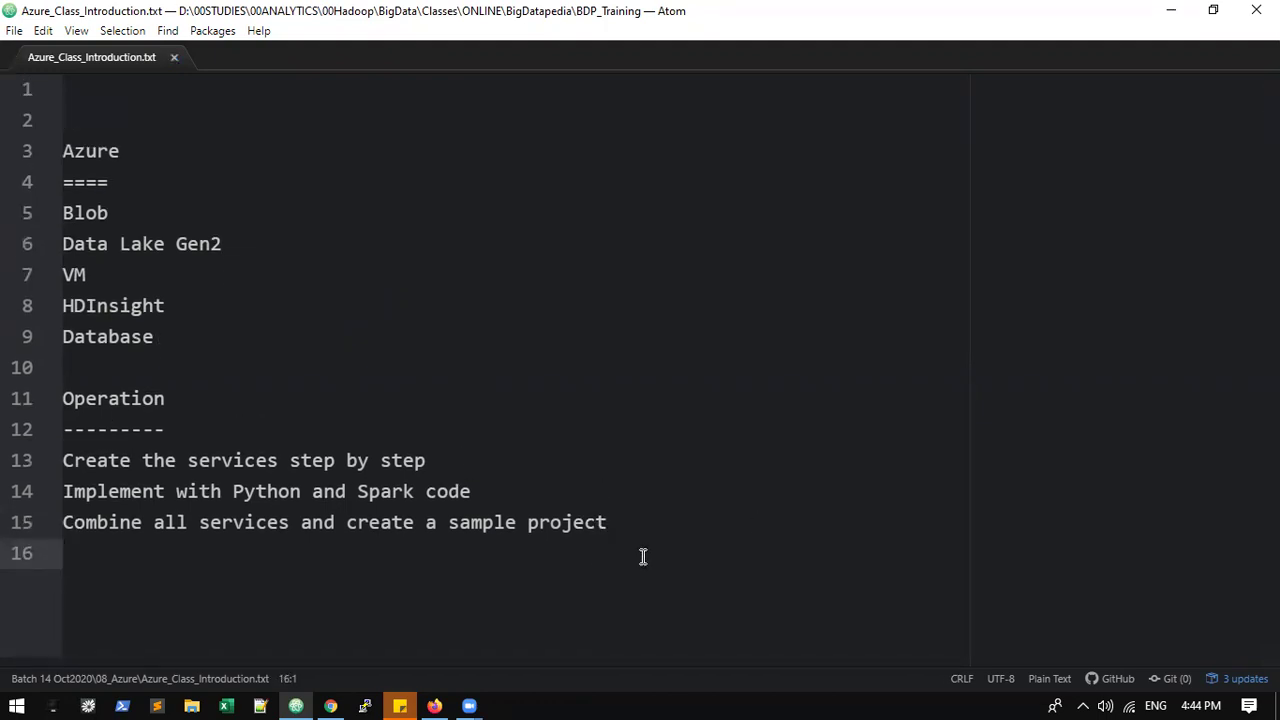
click(157, 181)
text(=)
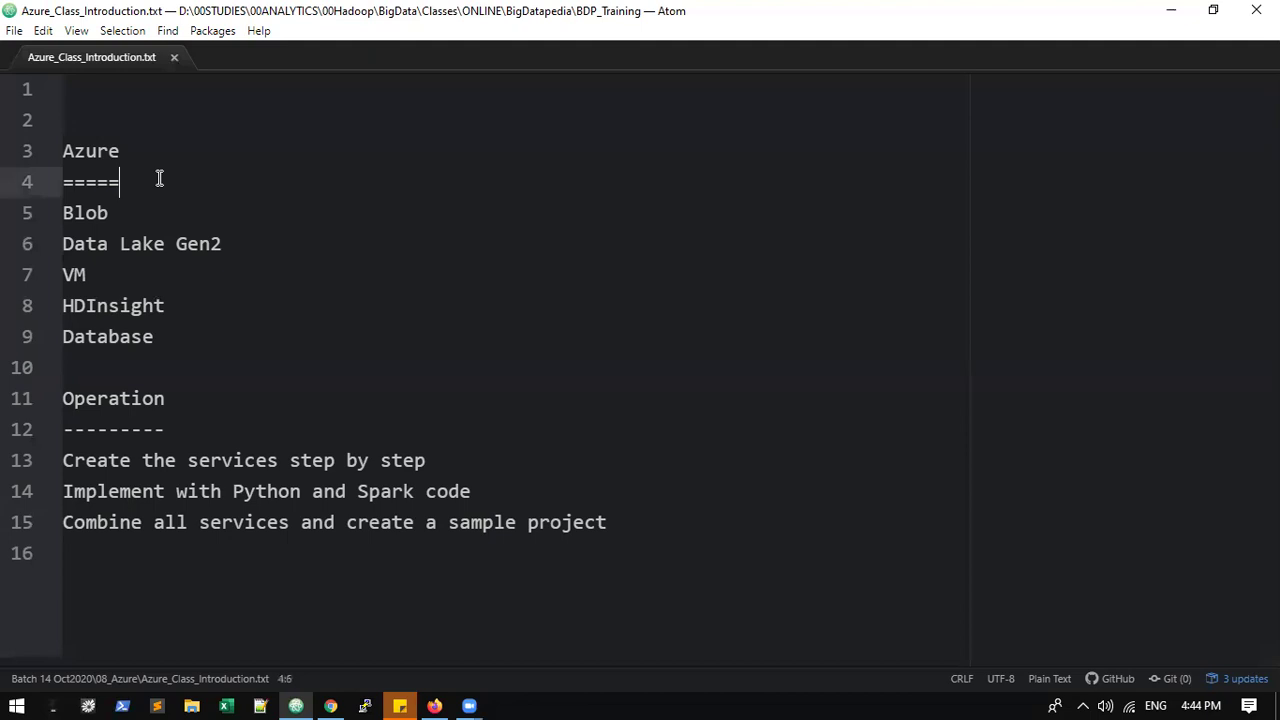
click(111, 574)
key(Return)
key(Return)
key(Return)
key(Return)
key(Return)
key(Return)
key(Return)
key(Return)
key(Return)
text(')
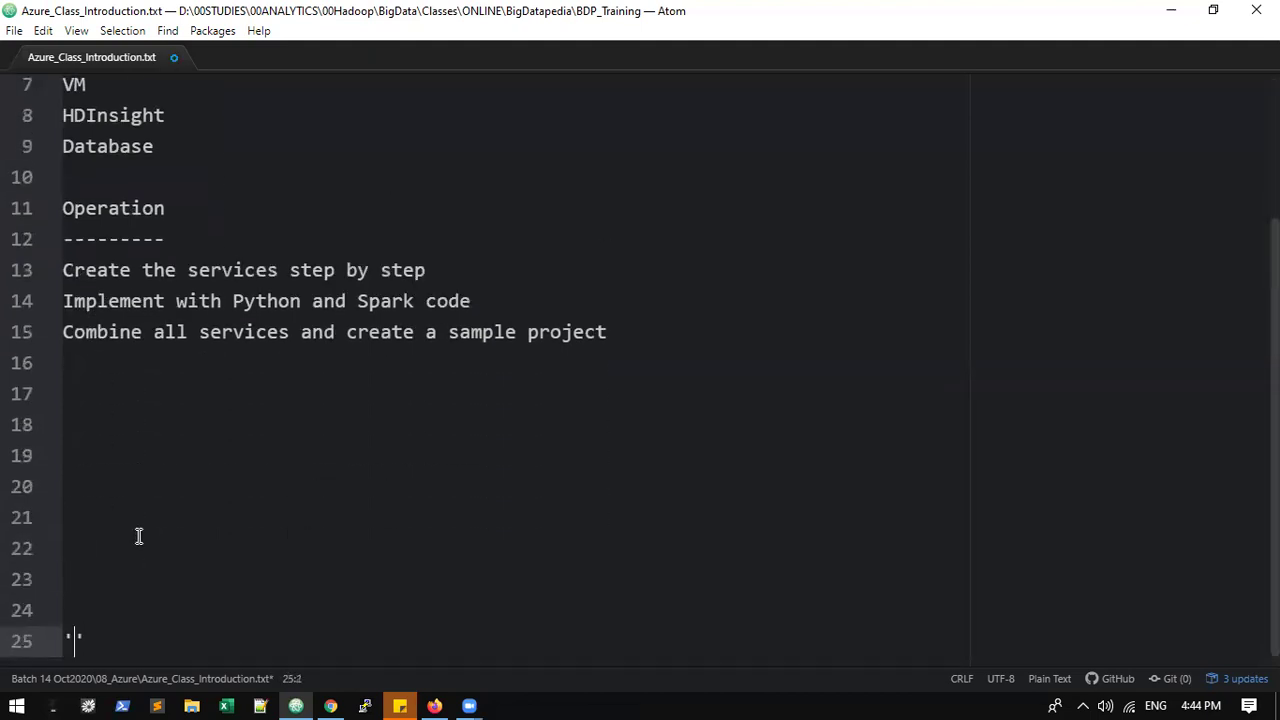
click(116, 399)
key(ctrl+s)
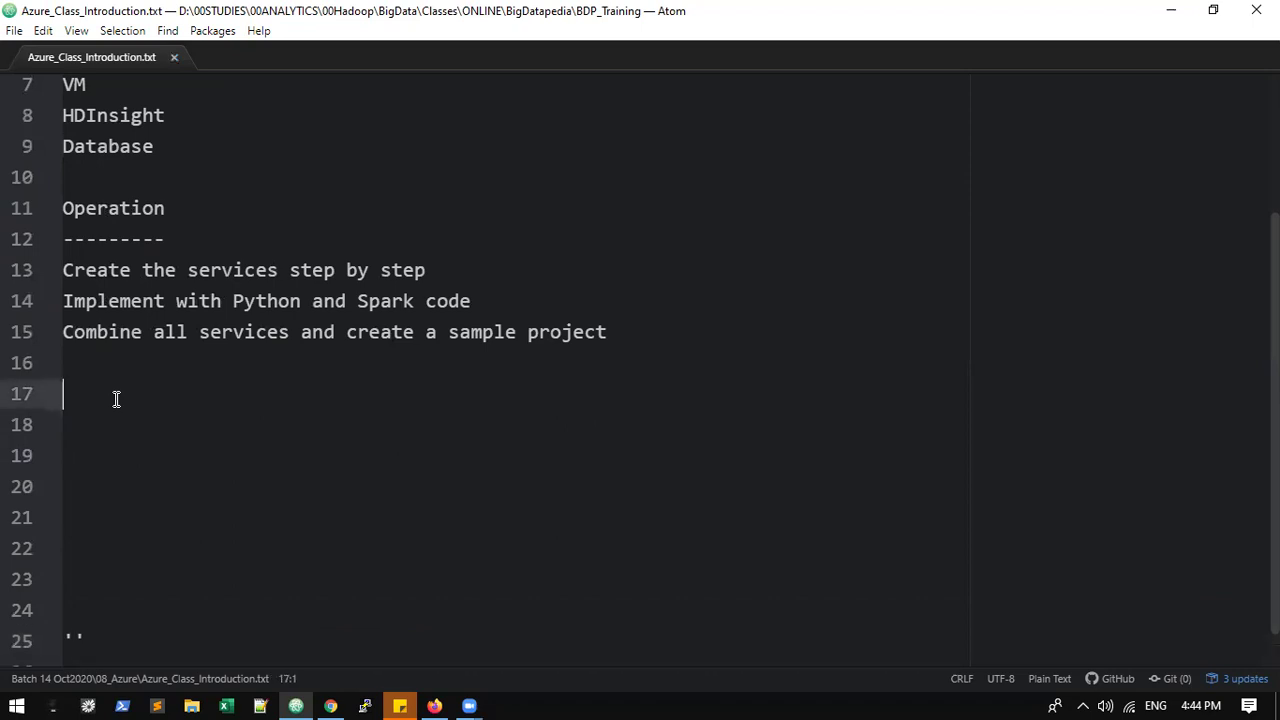
- Type the heading 'Why Cloud..?' with a dashed underline beneath it
text(Why..?)
key(Left)
key(Left)
key(Left)
text(Gluse)
key(BackSpace)
key(BackSpace)
key(BackSpace)
text(oud)
key(End)
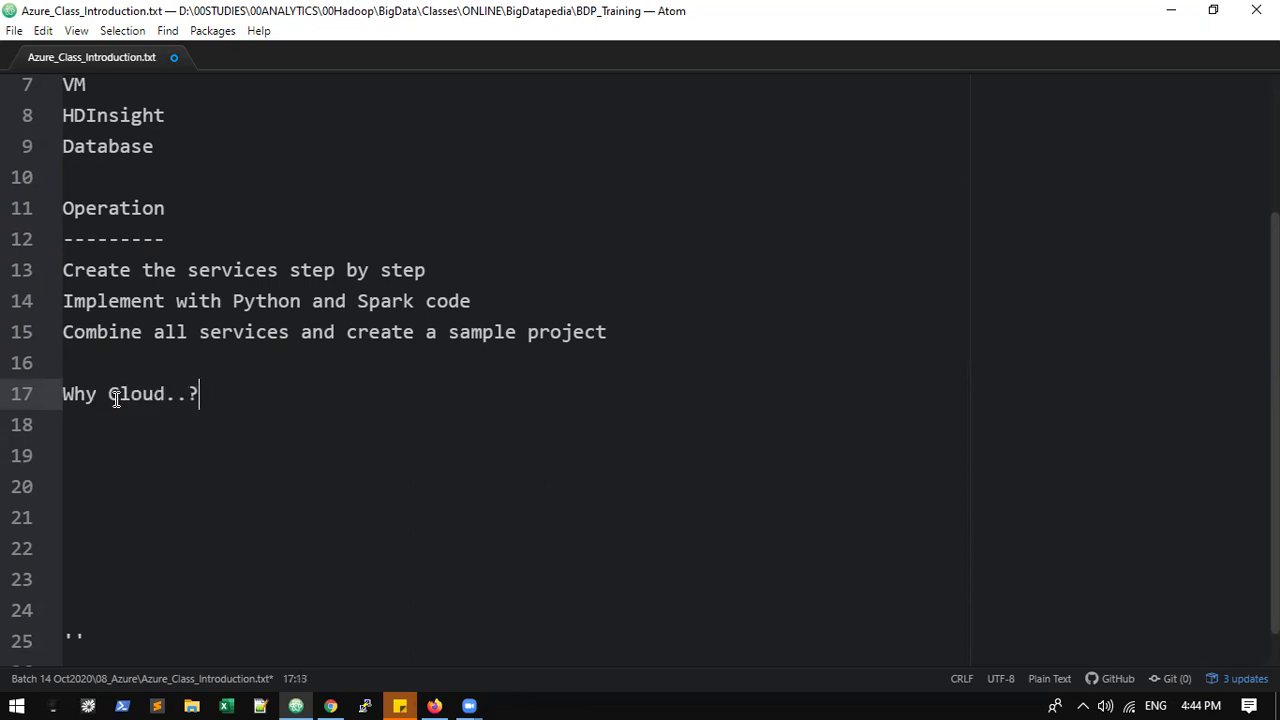
key(Return)
text(--------p-)
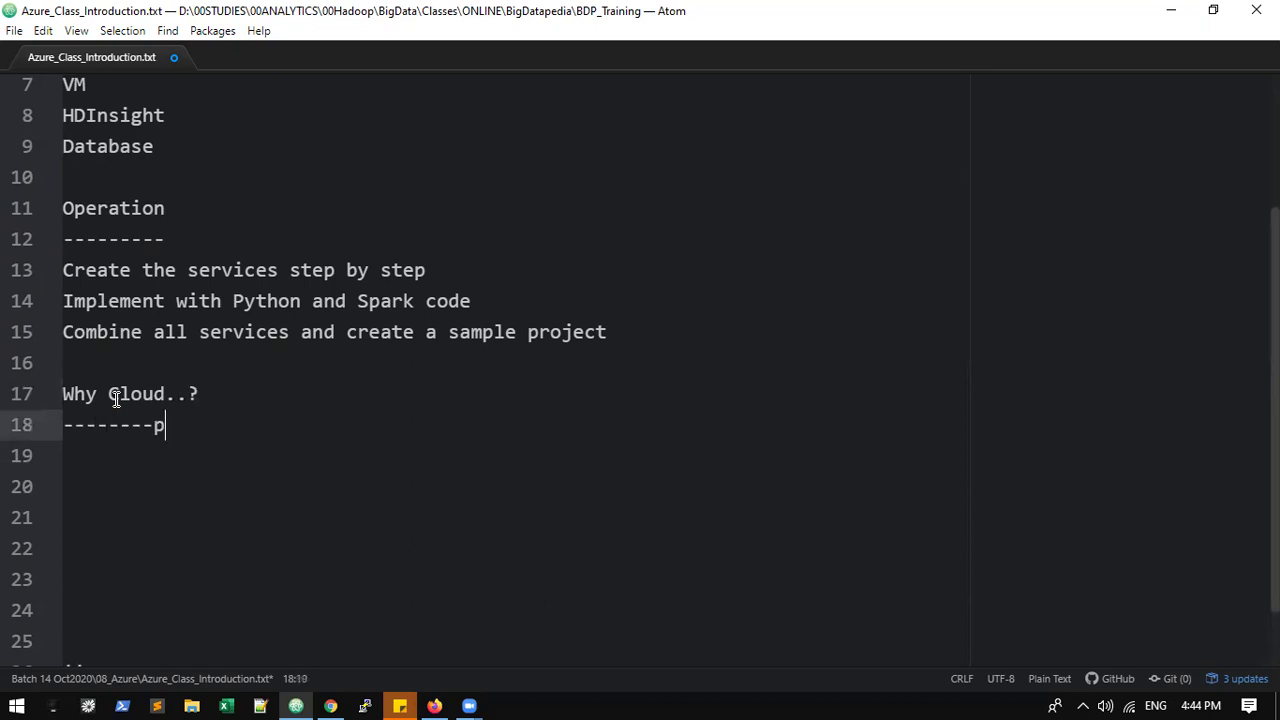
key(BackSpace)
key(BackSpace)
text(---)
- Add the indented line 'Iaas -> Infra as a services' below the Why Cloud..? underline
key(Return)
key(Tab)
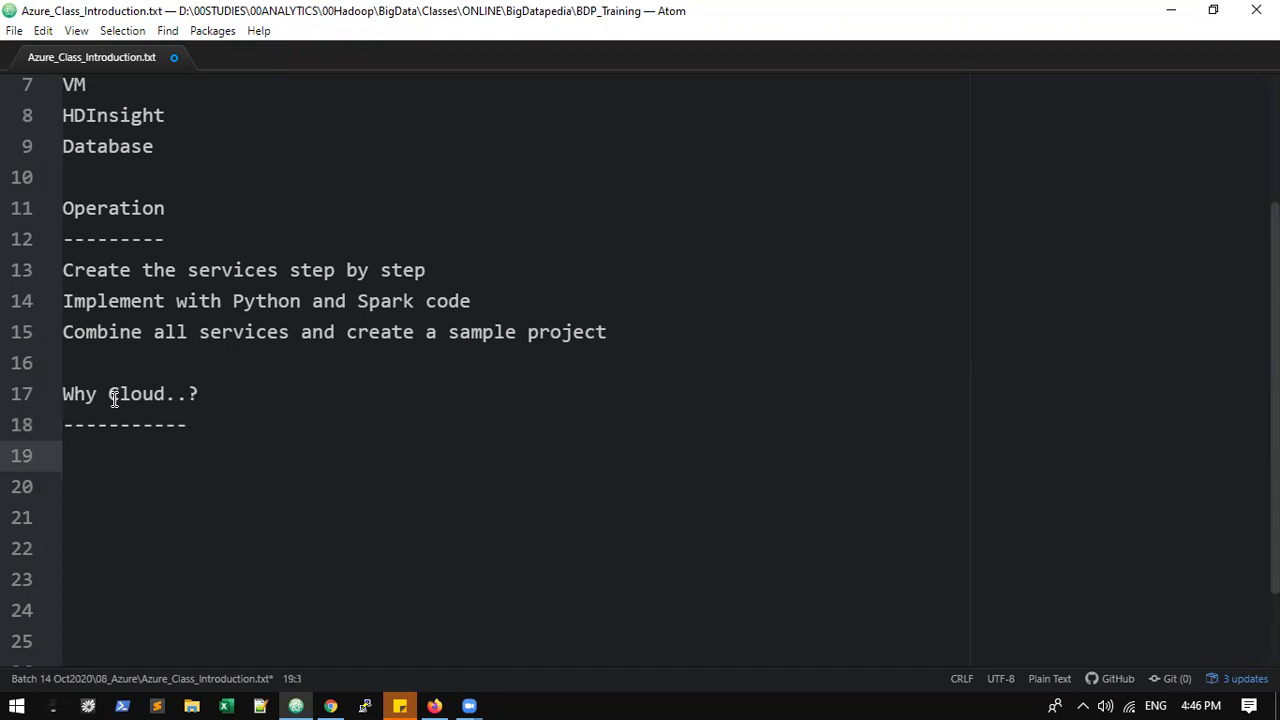
key(ctrl+s)
text(Iaas -> Infra as )
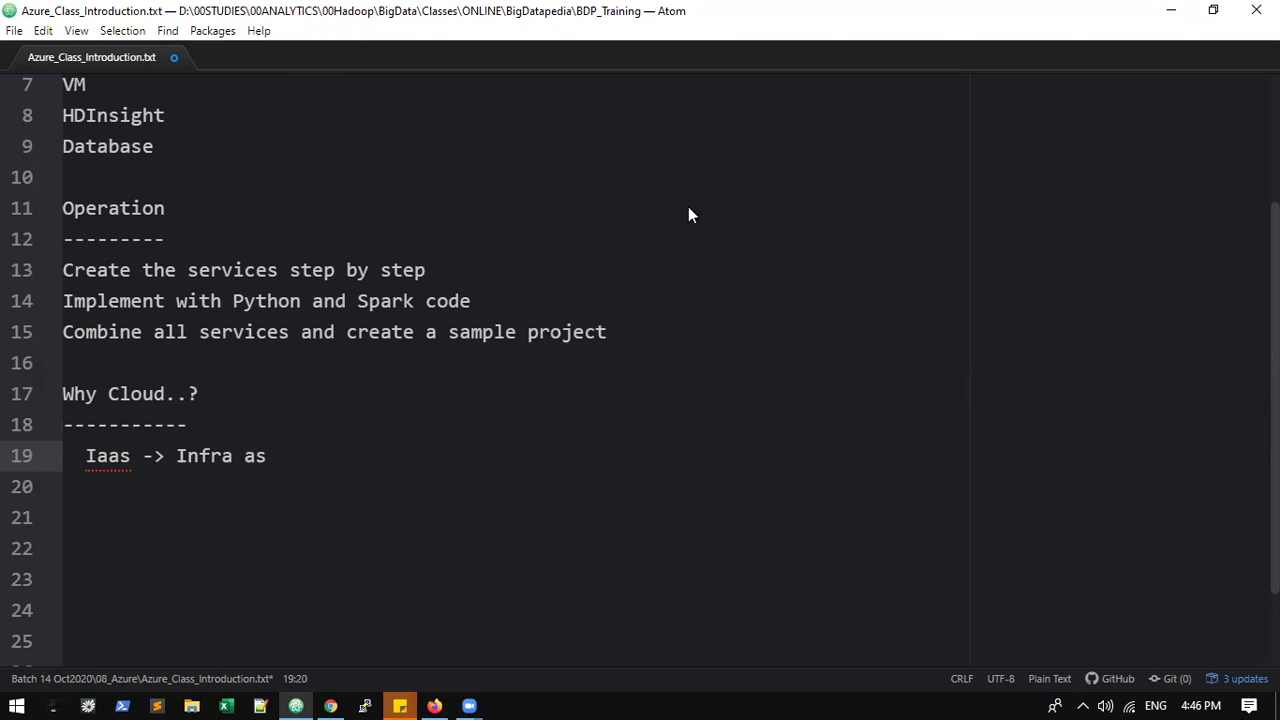
text(a service)
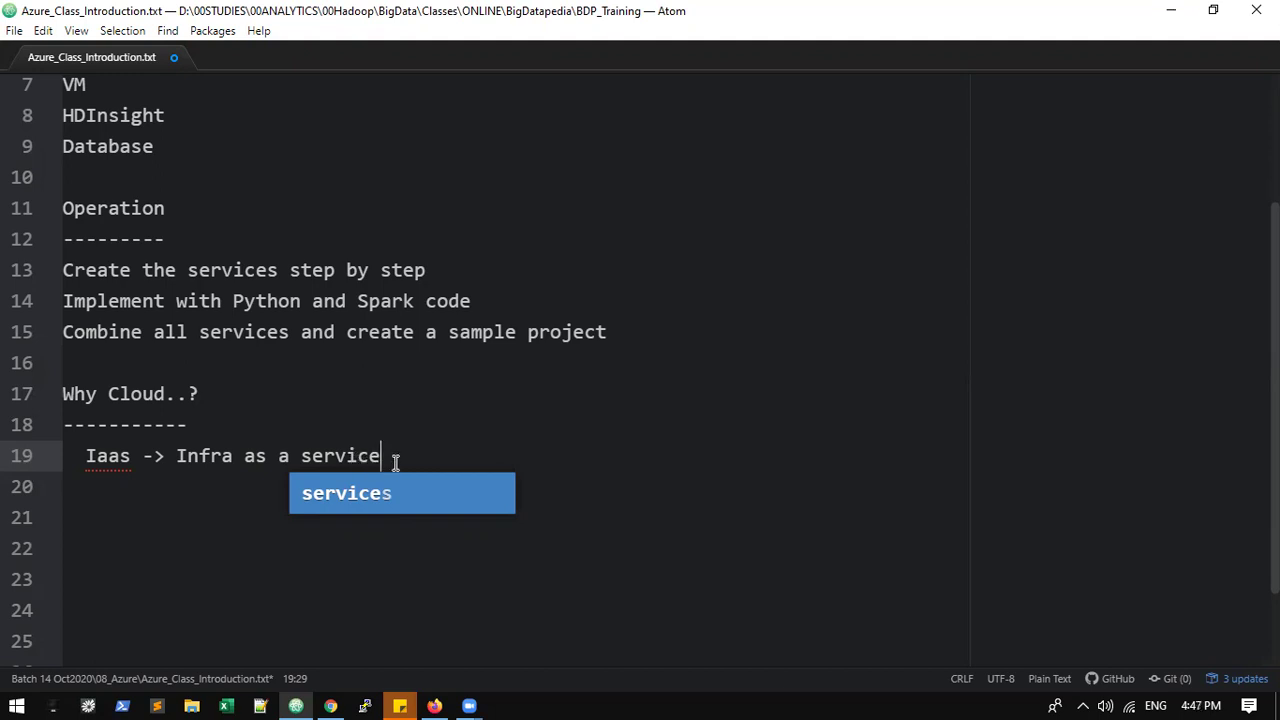
text(s)
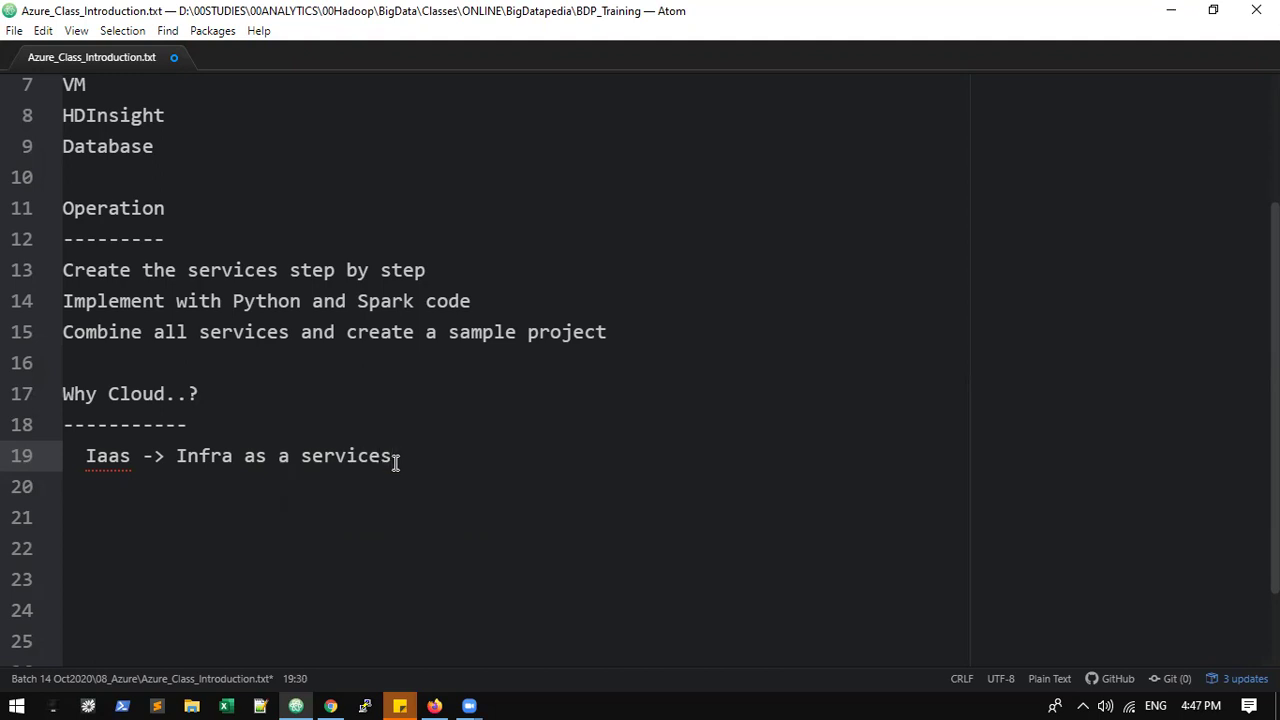
key(Return)
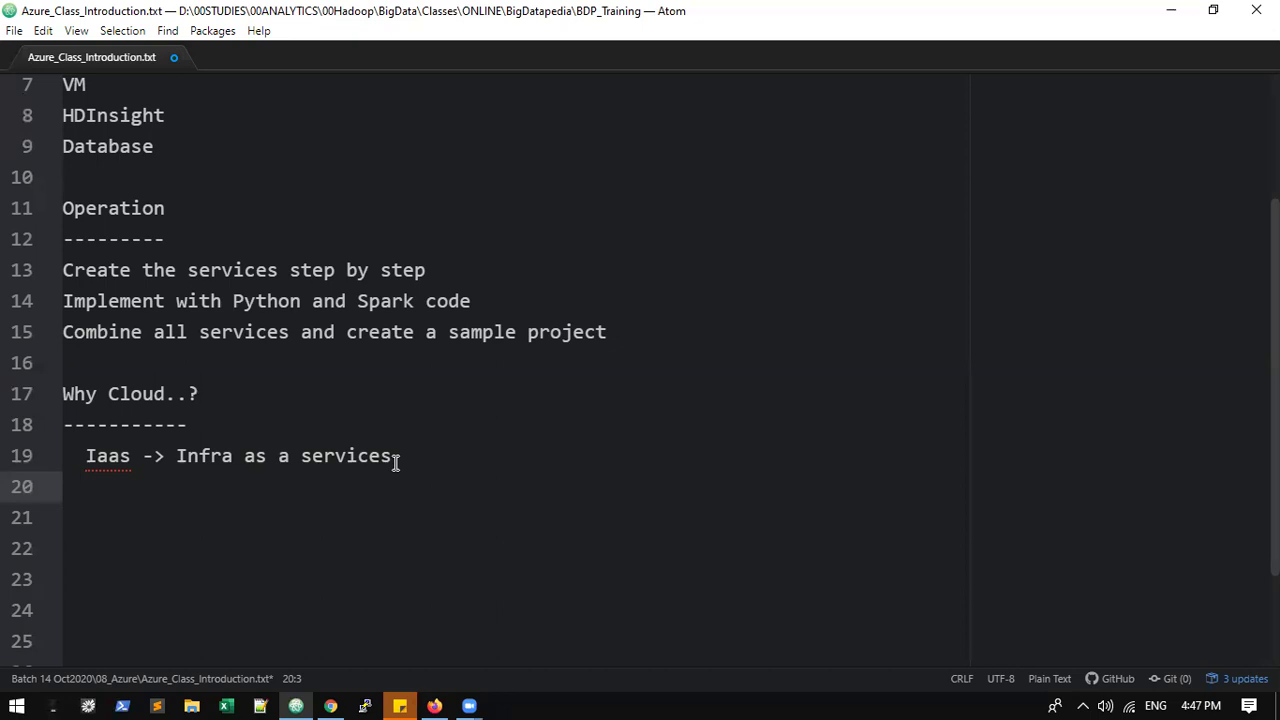
- Add 'Saas -> Software as a services' and 'Paas -> Platform as a services' entries
text(Saas -> Software as a services)
key(Return)
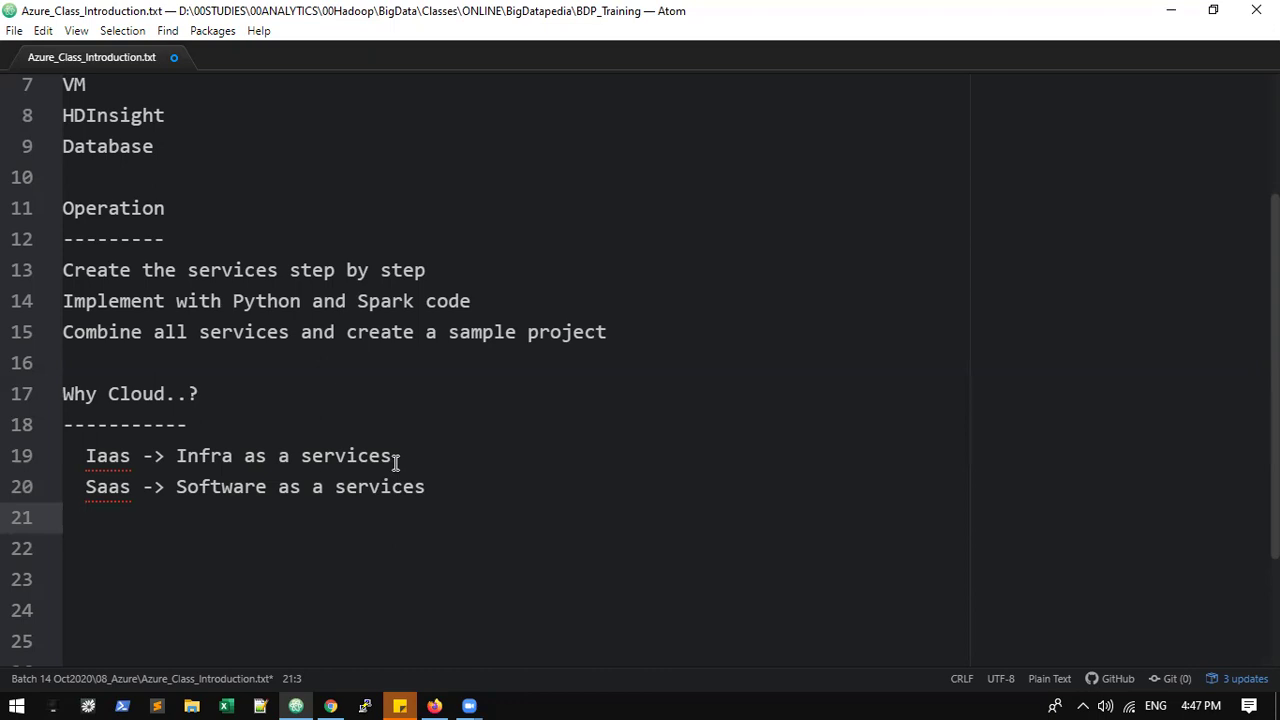
text(Paas -> Platfo)
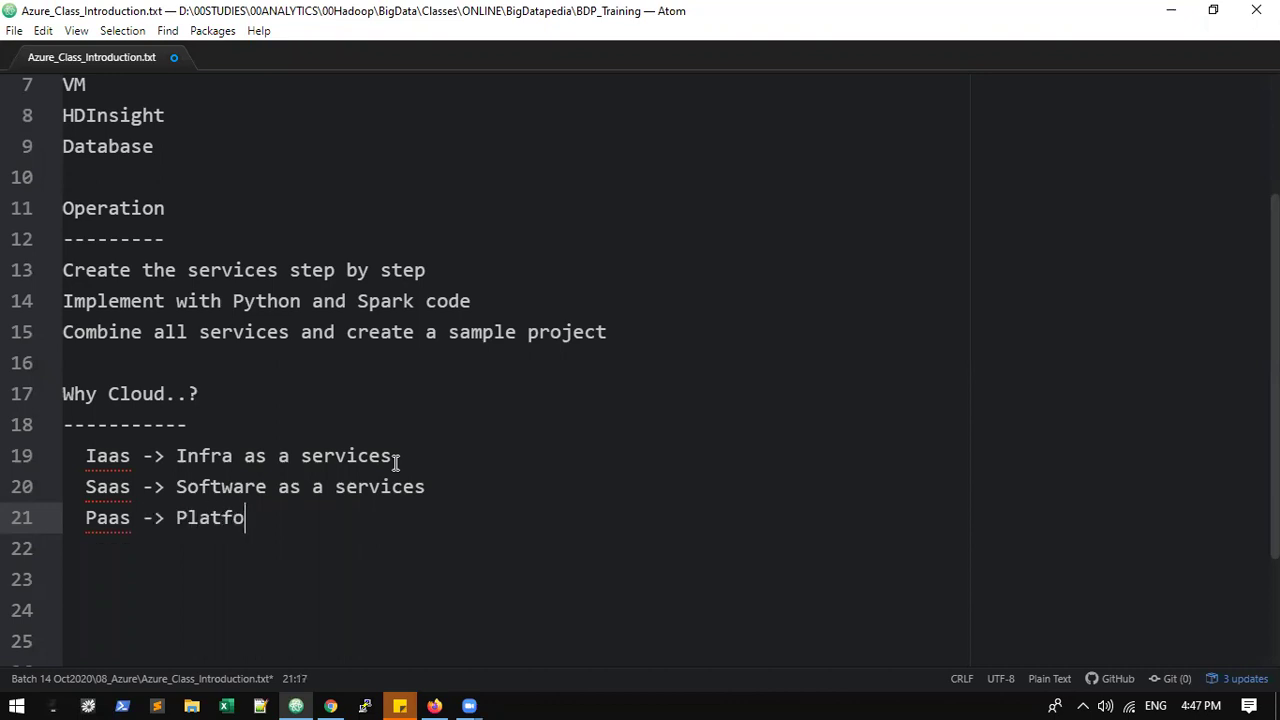
text(rm as a serrvice)
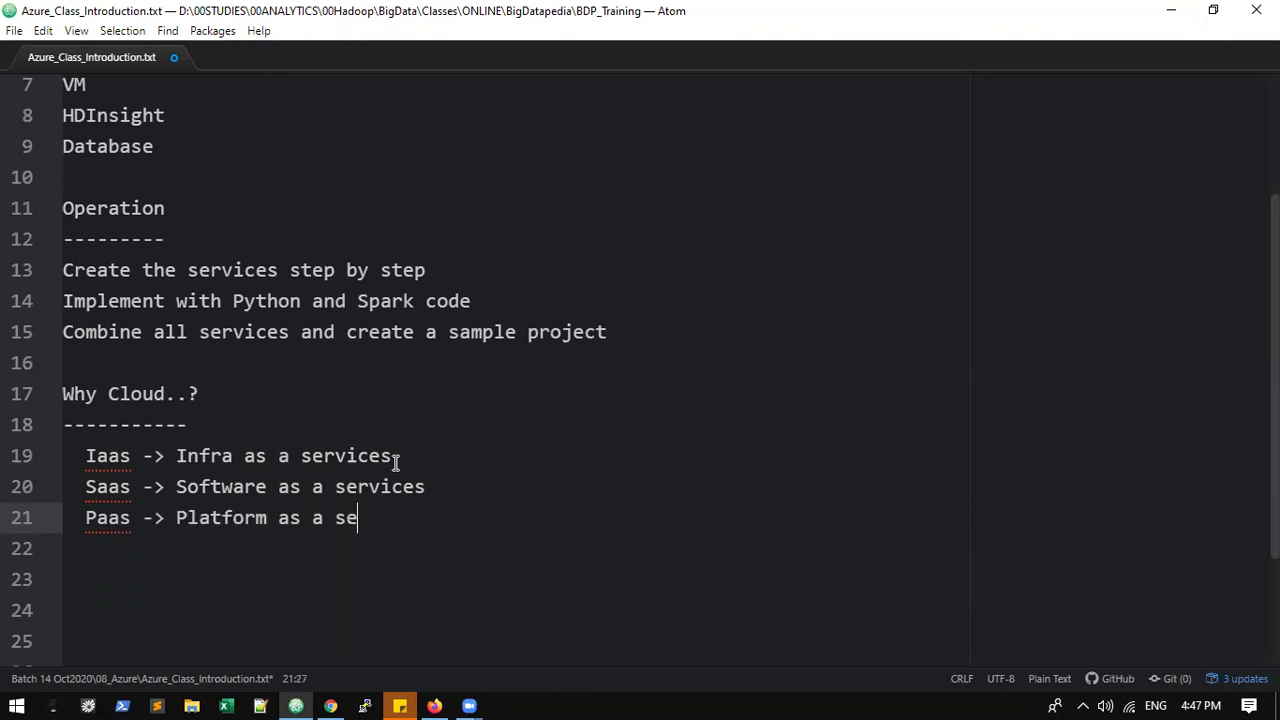
key(Left)
key(Left)
key(Left)
key(Left)
key(BackSpace)
key(End)
text(s)
key(Return)
- Add 'Daas -> Database as a services' and save the notes
text(Dass)
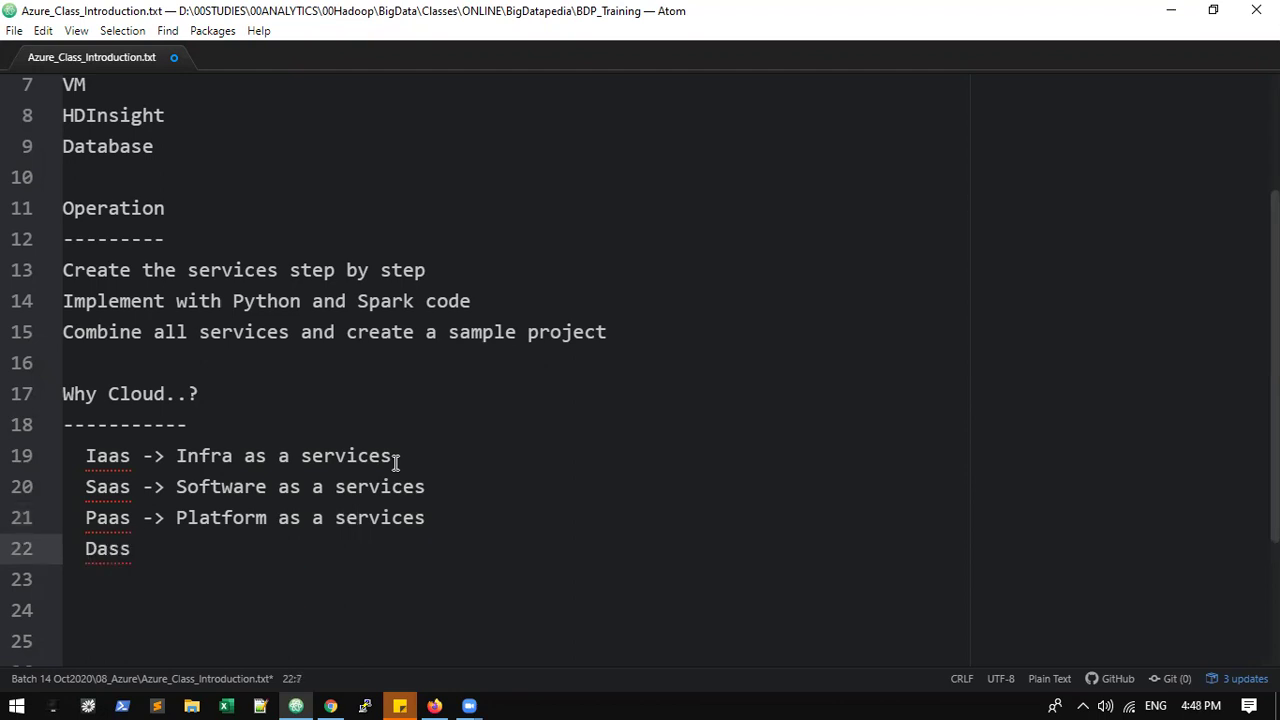
key(BackSpace)
key(BackSpace)
text(a)
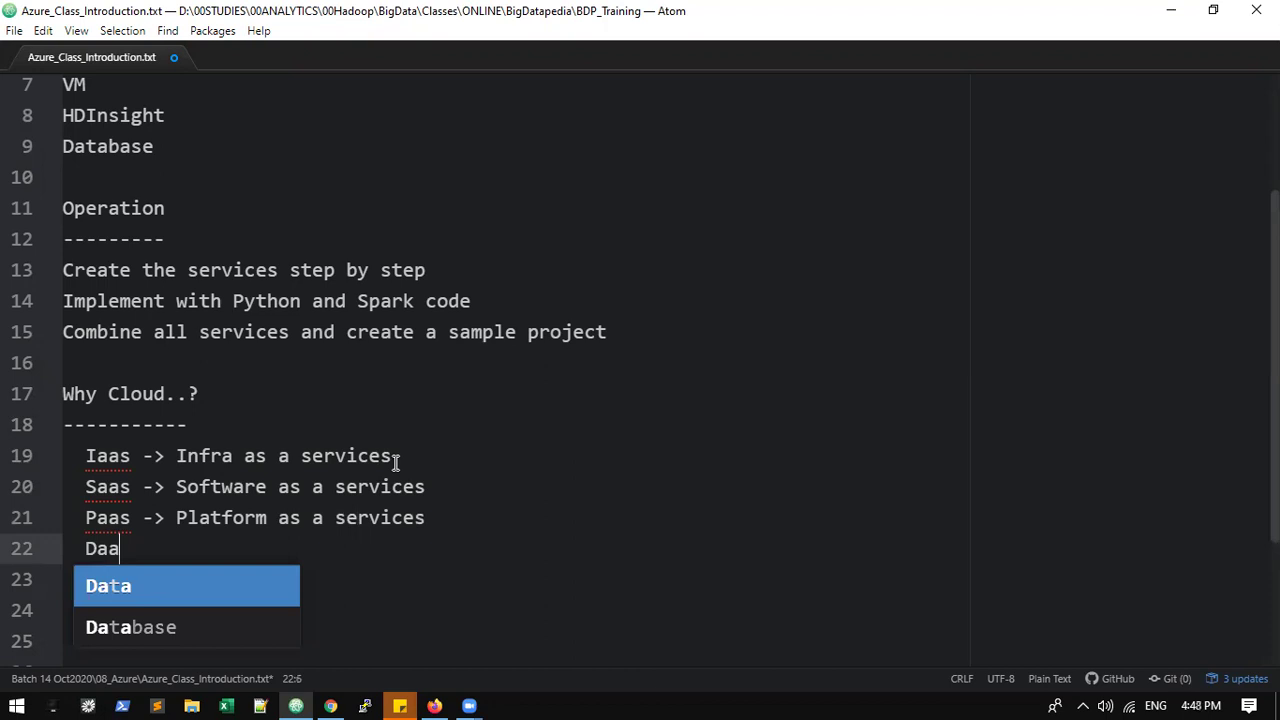
text(s -> D)
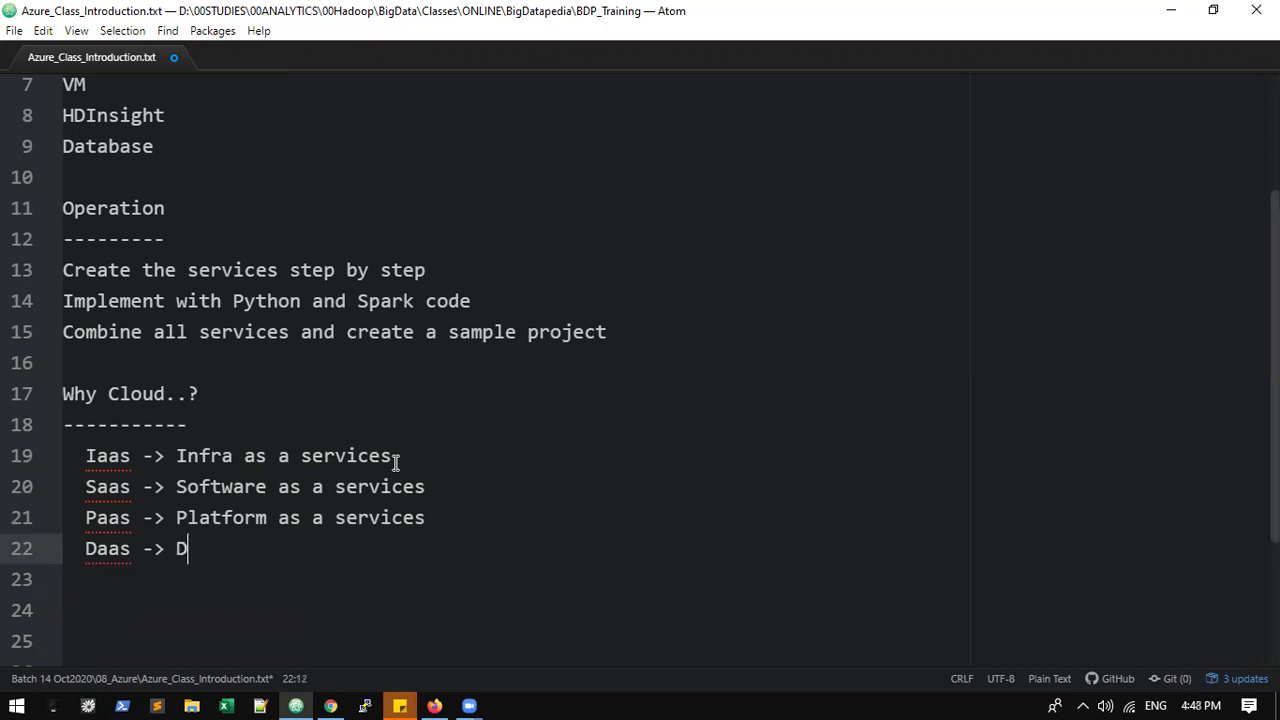
text(atabase as)
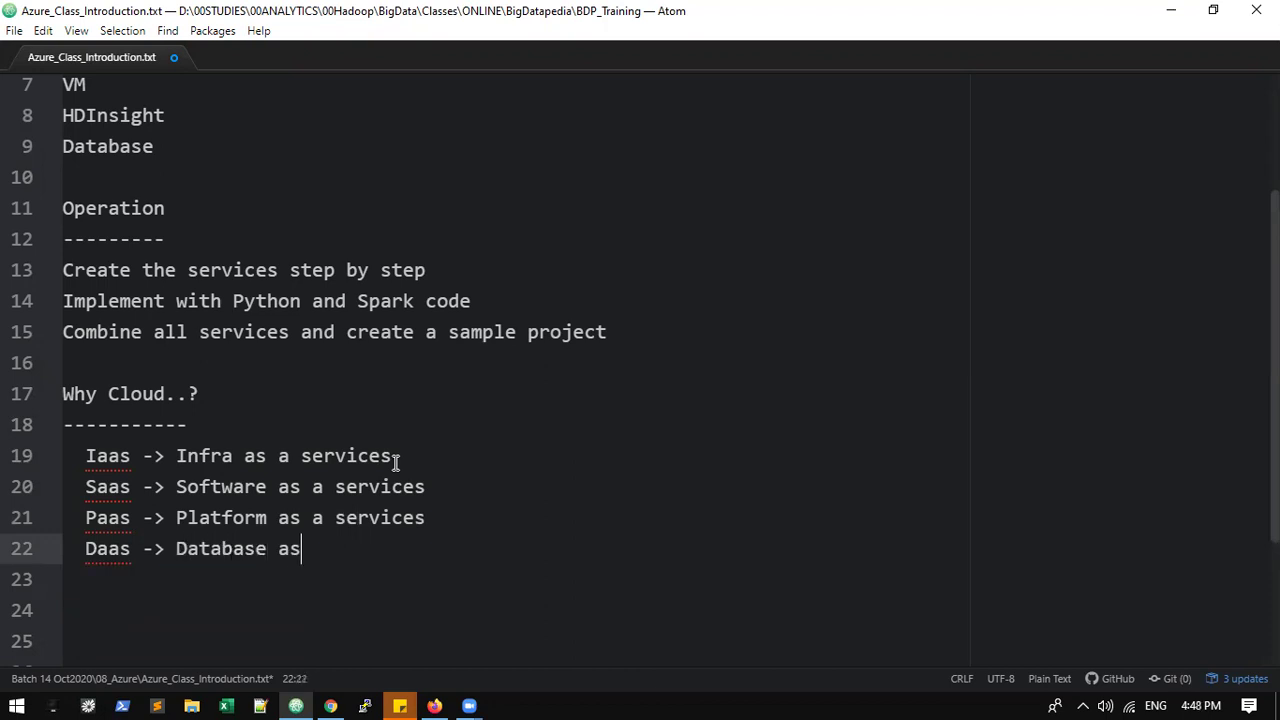
text( a services)
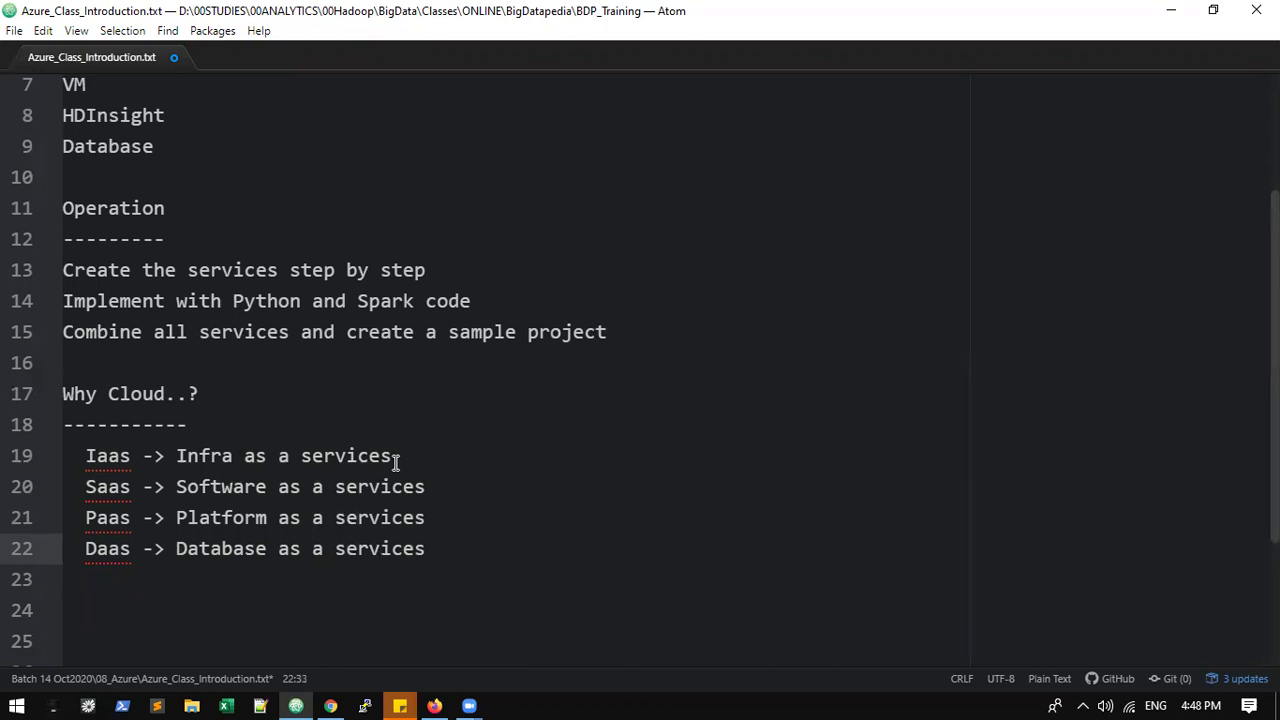
key(ctrl+s)
- Add a 'Security:' heading with a dashed underline, separated from the list by blank lines
key(Return)
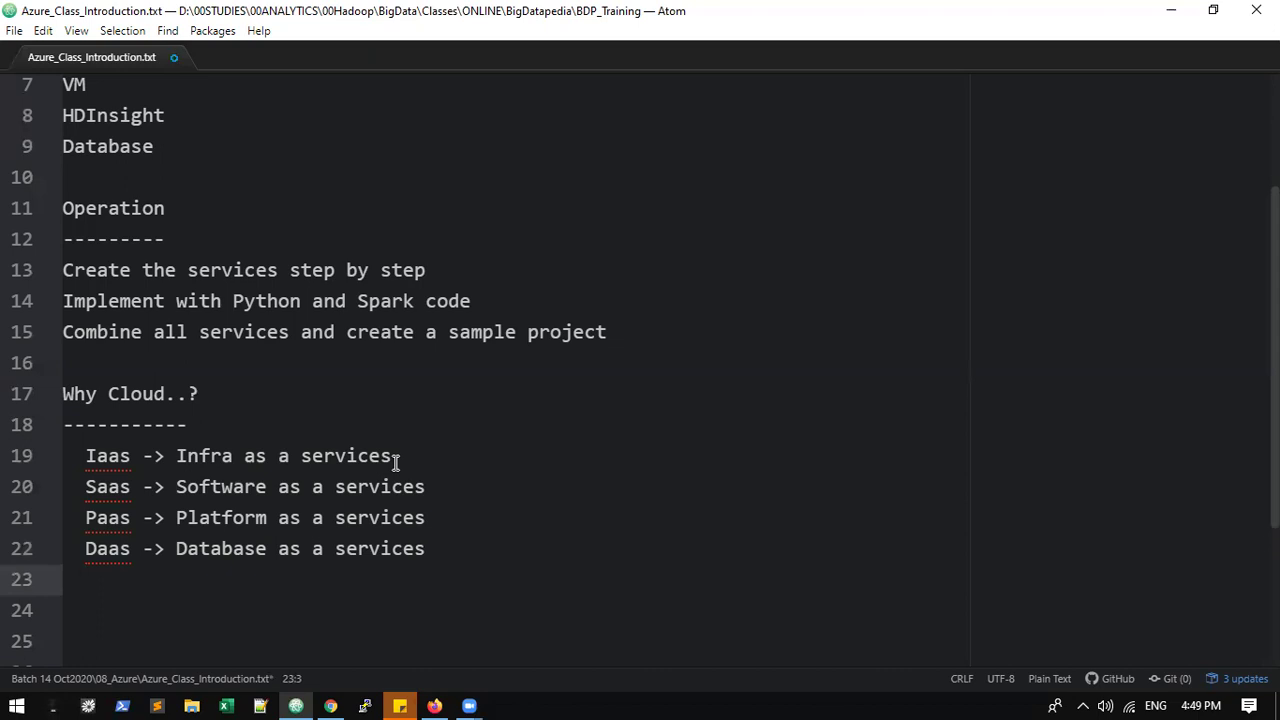
key(Return)
key(BackSpace)
key(ctrl+s)
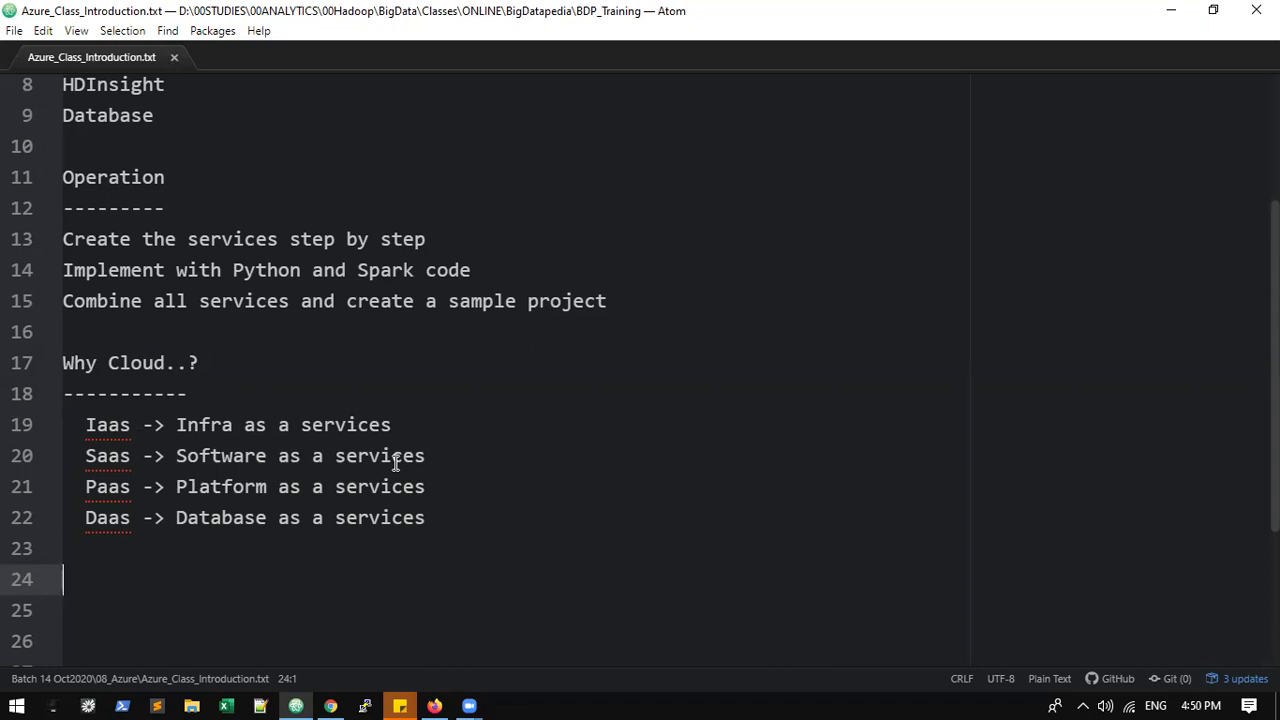
text(Security:)
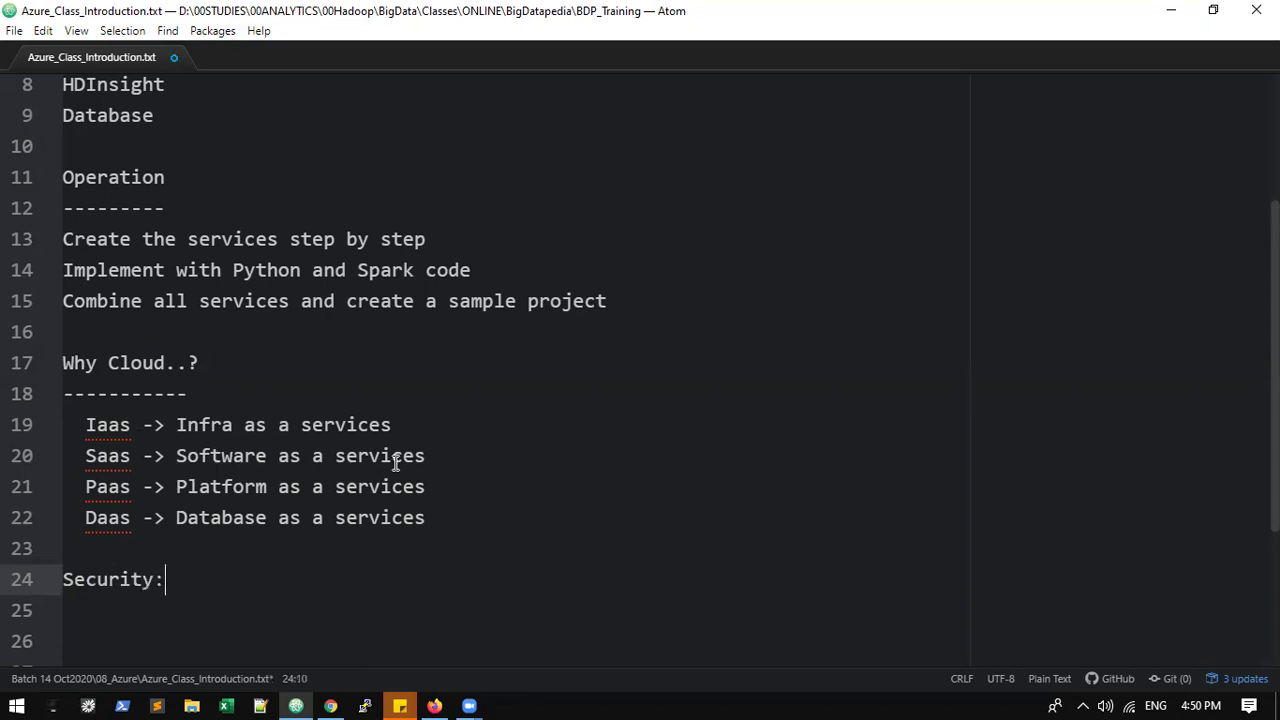
key(Return)
text(-----------)
key(BackSpace)
key(BackSpace)
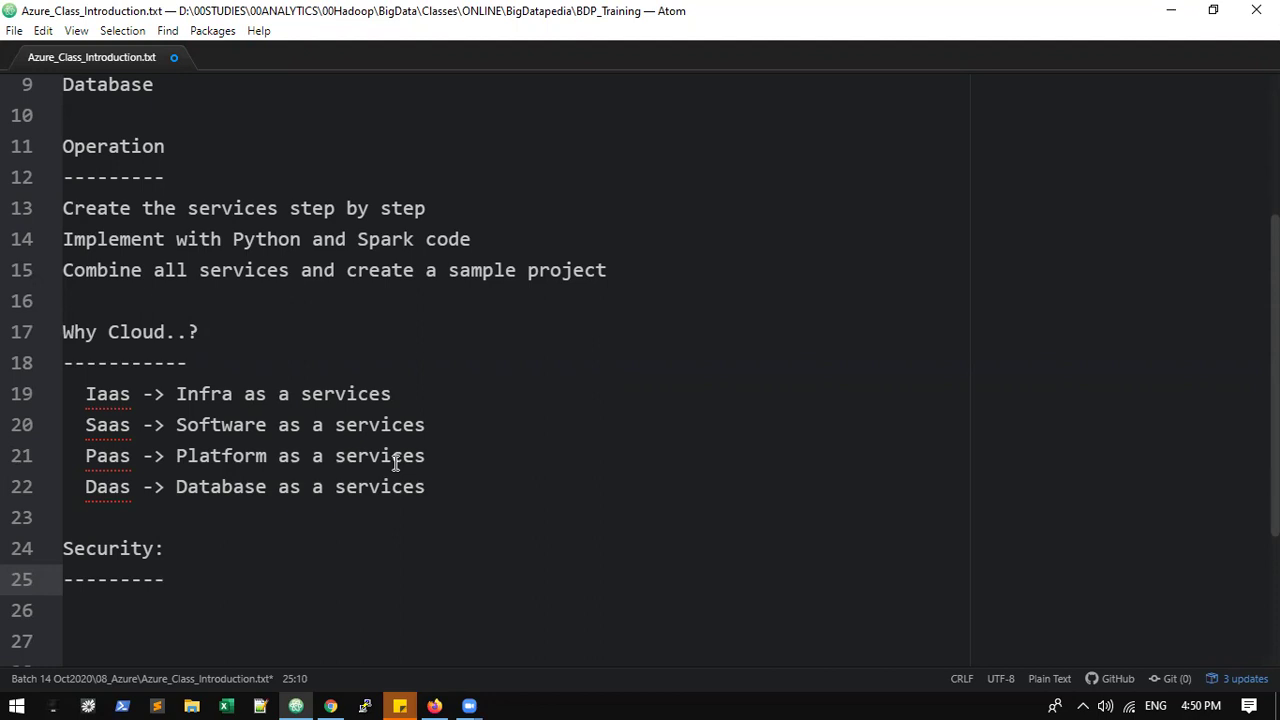
key(Up)
key(Up)
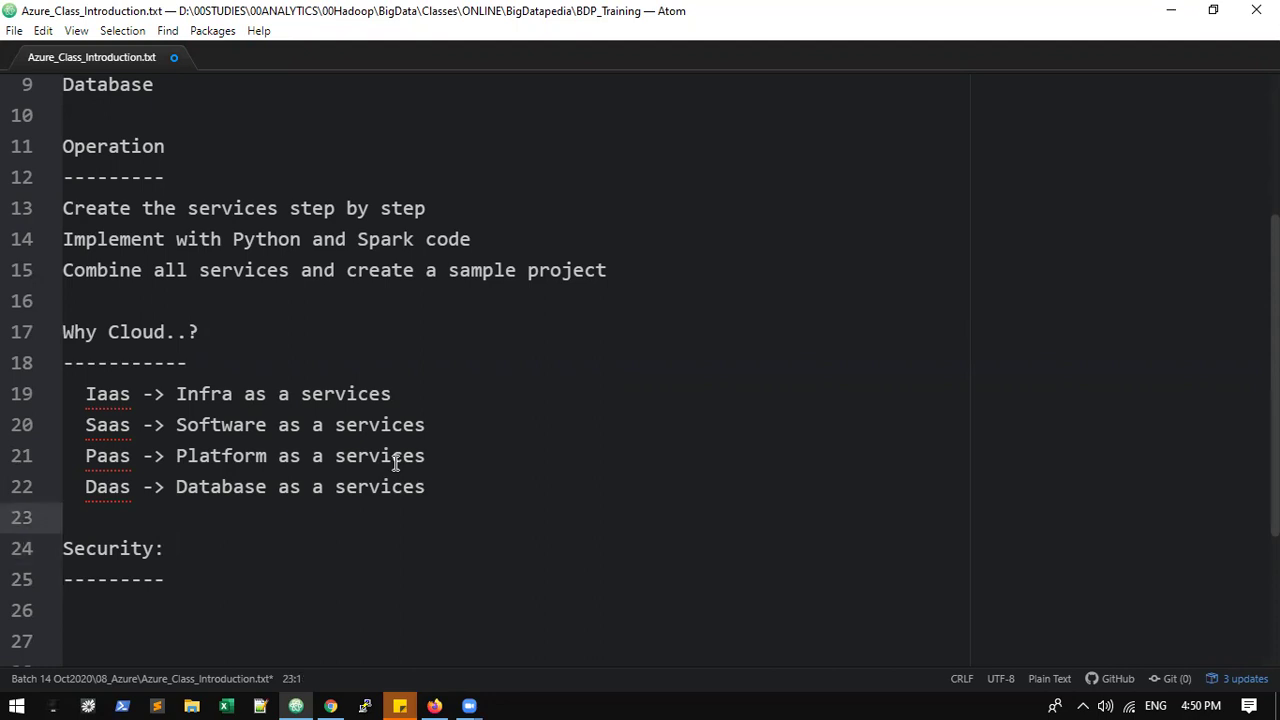
key(Return)
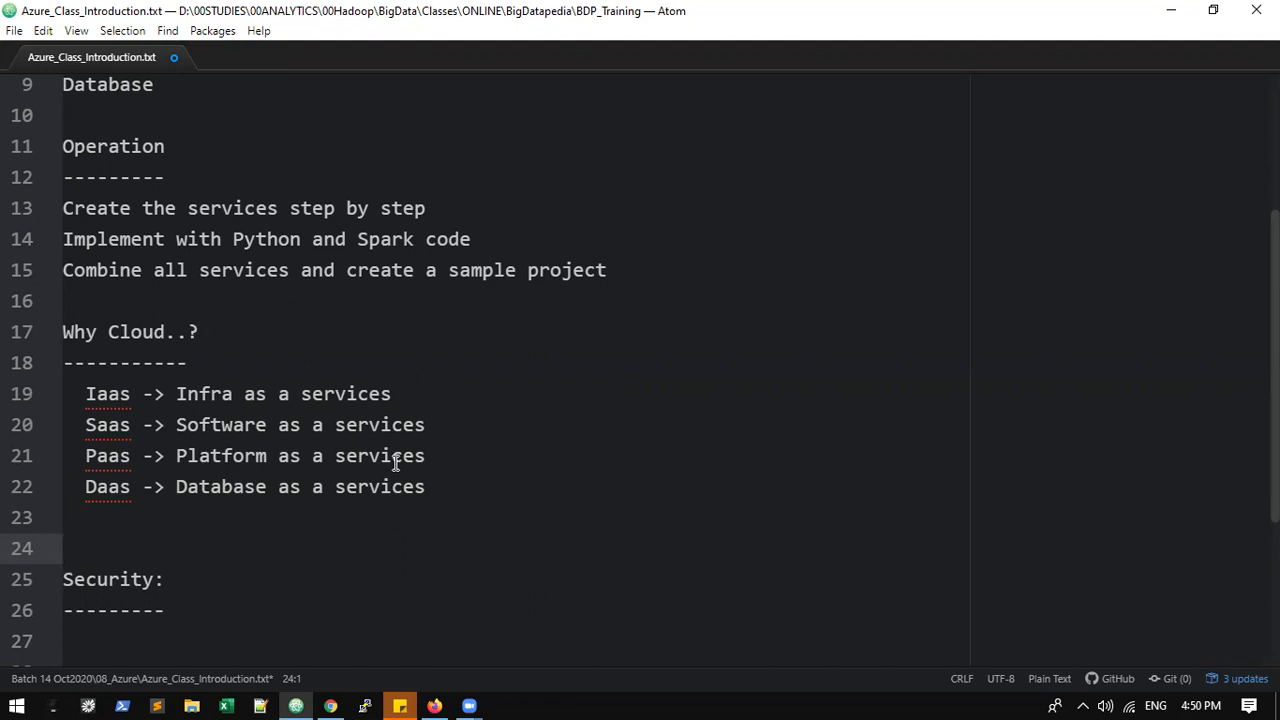
key(Down)
key(Down)
key(Down)
- List 'Private Network' and 'MFA (Multi Factor Authentication)' as indented Security items
key(Tab)
text(Private n)
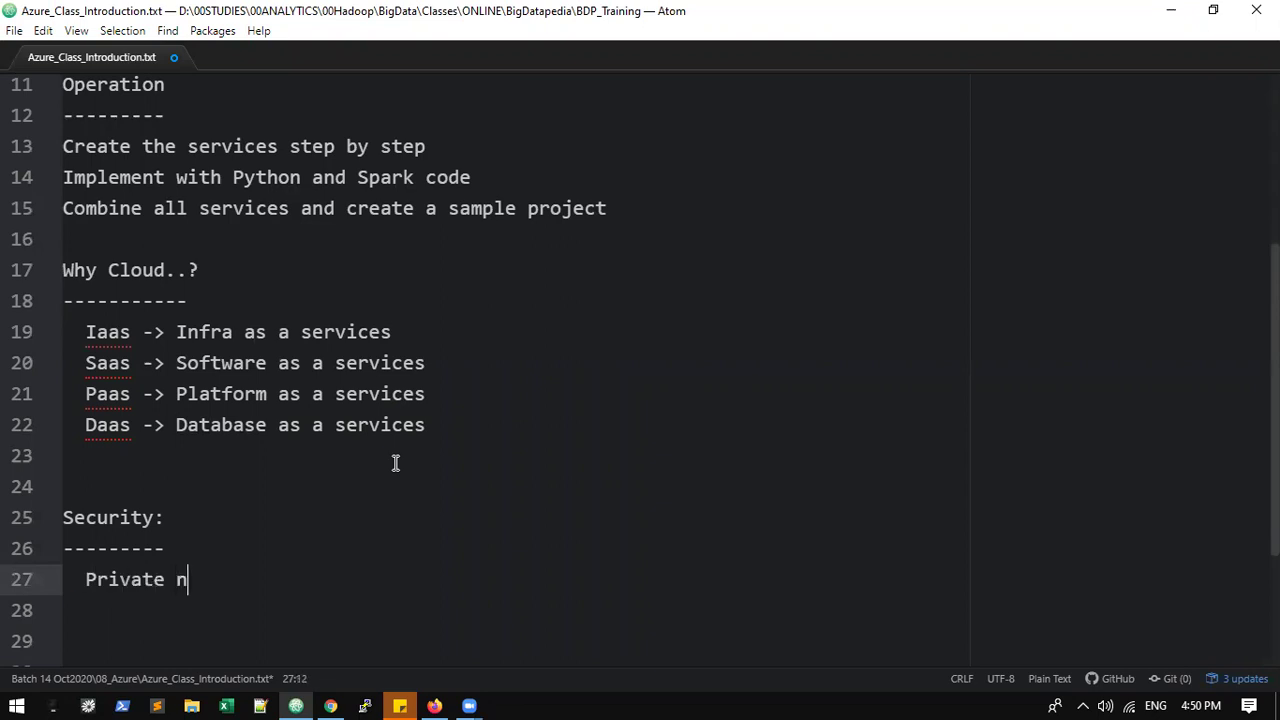
key(BackSpace)
text(Network)
key(Return)
text(MFA)
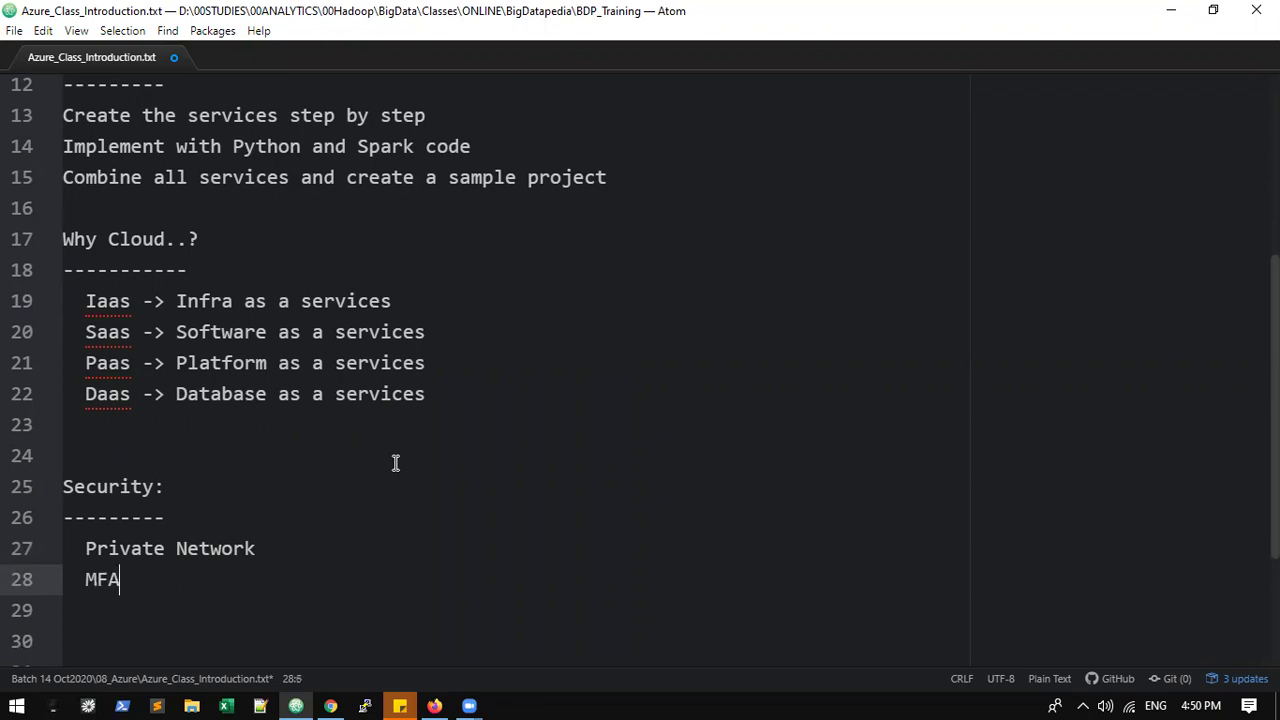
text( (Multi Facto)
key(BackSpace)
text(tor Authen)
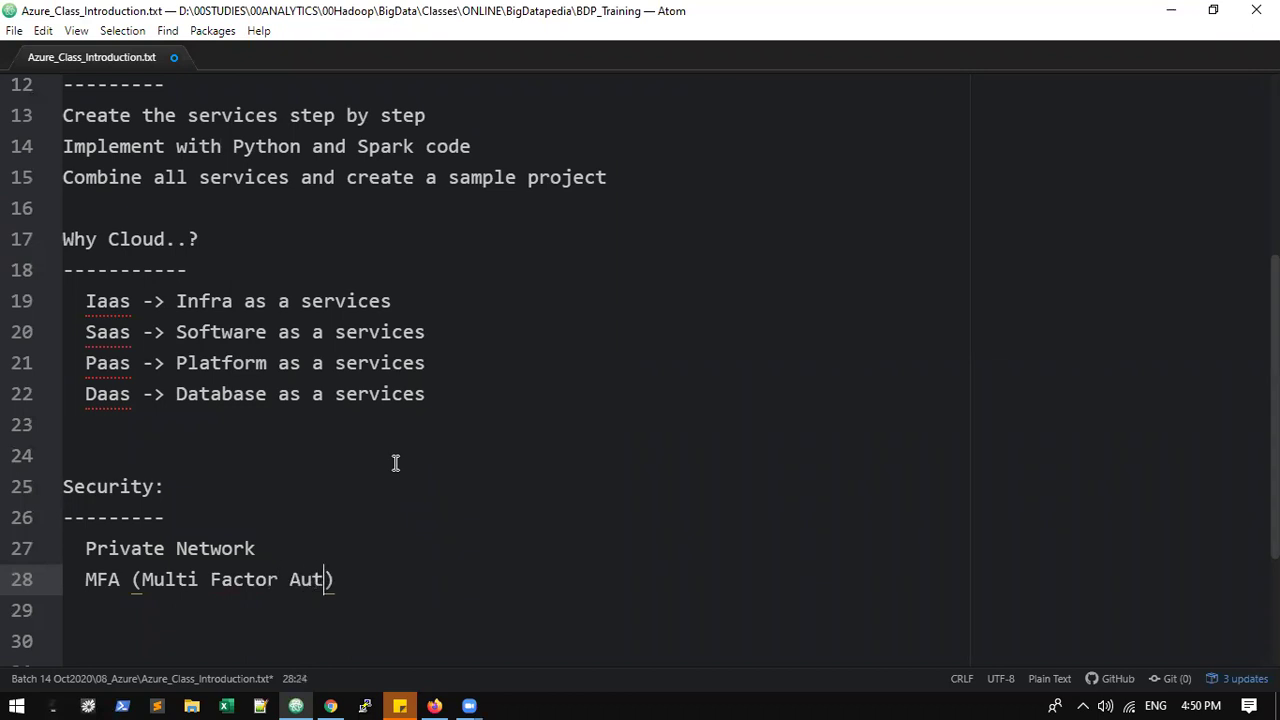
text(tication)
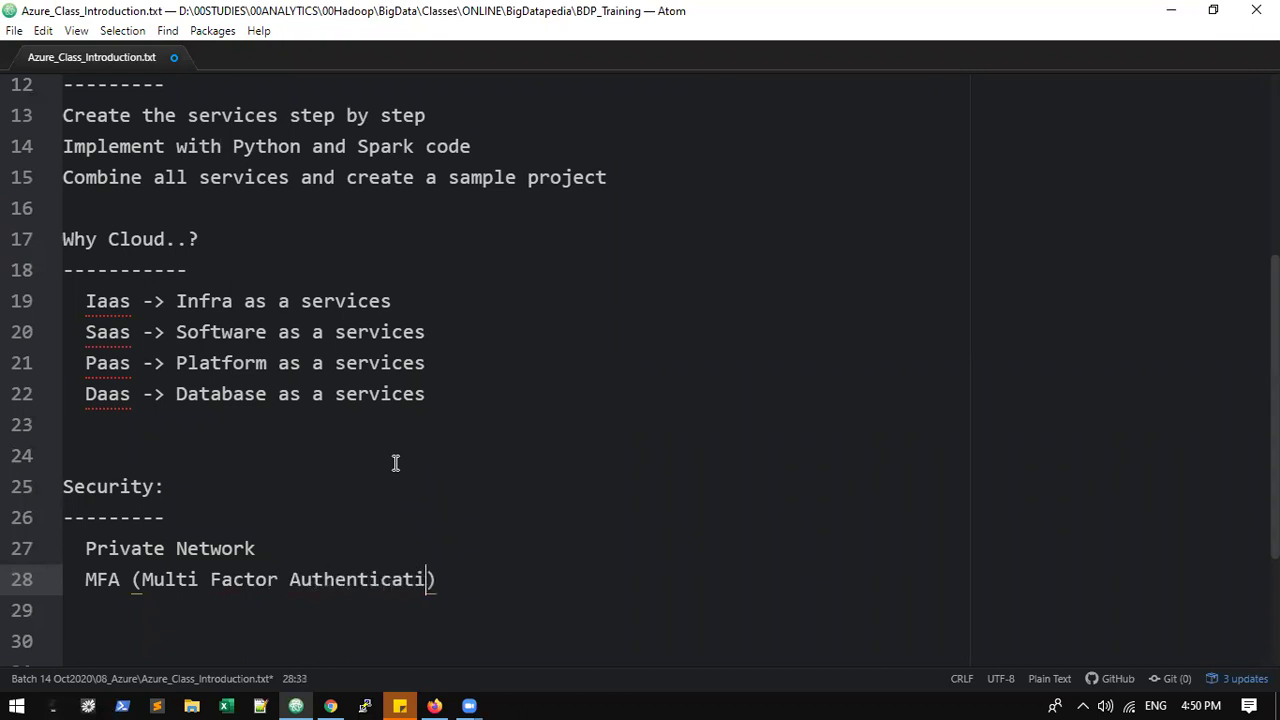
key(Return)
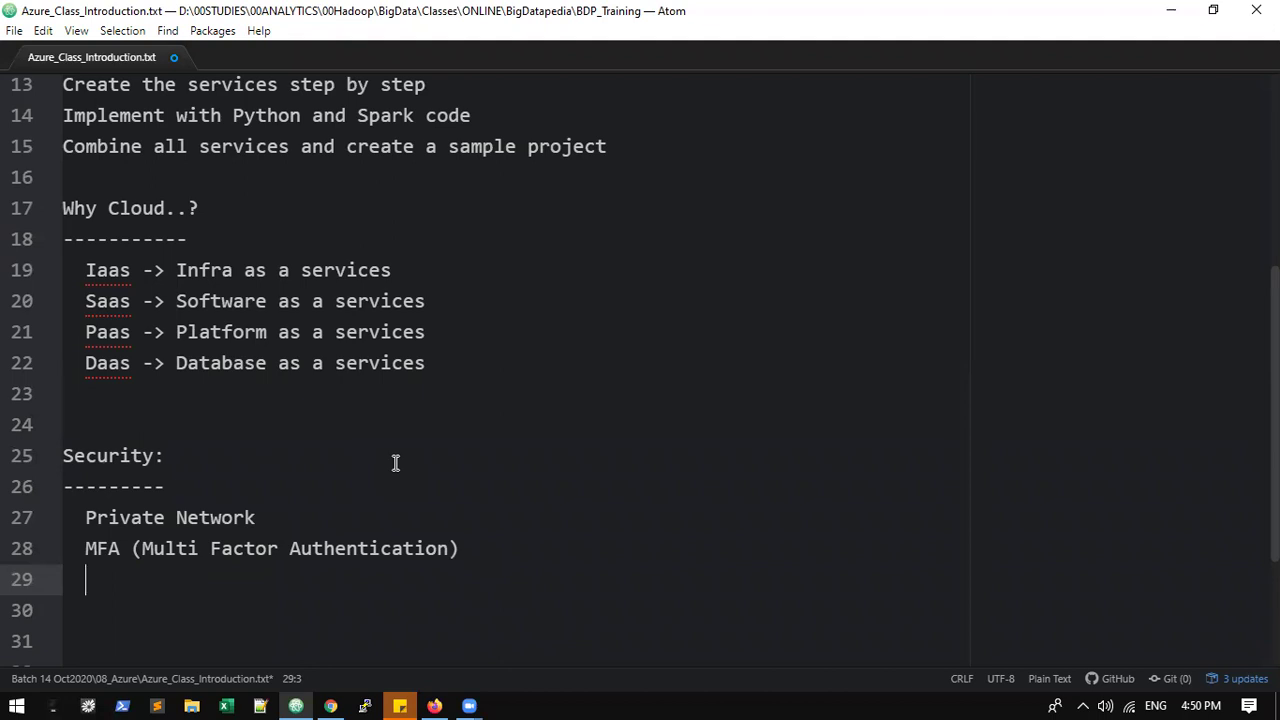
- Type 'Firewall' below MFA, correcting the capitalisation and typo
text(fire)
key(BackSpace)
key(BackSpace)
key(BackSpace)
key(BackSpace)
text(Firewas)
key(BackSpace)
text(ll)
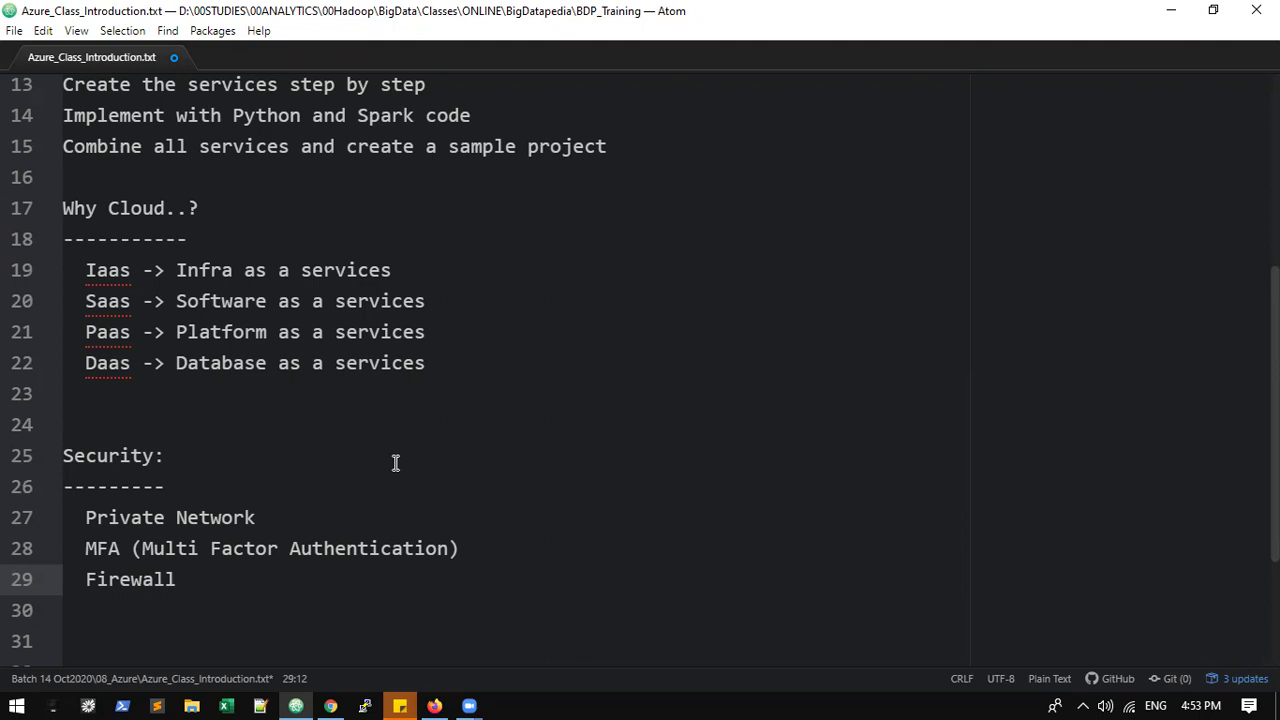
- Add blank lines below Firewall, leaving the cursor on the empty line 32
key(Return)
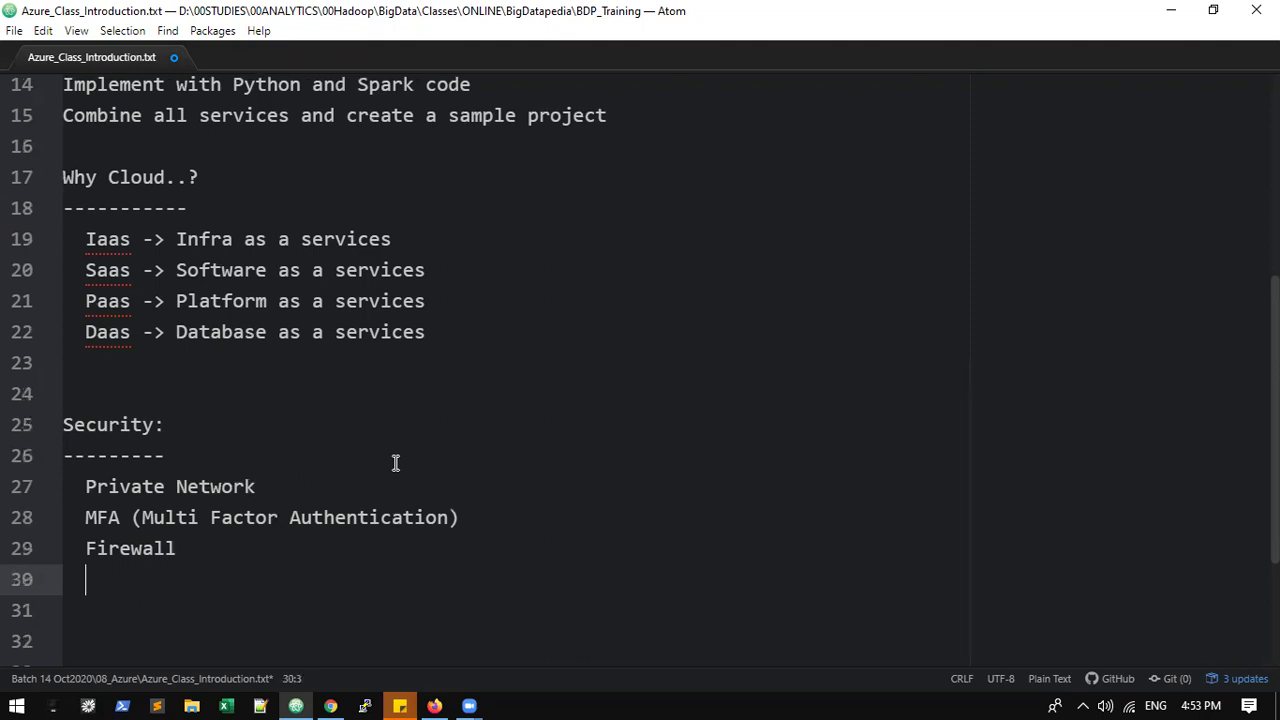
key(Return)
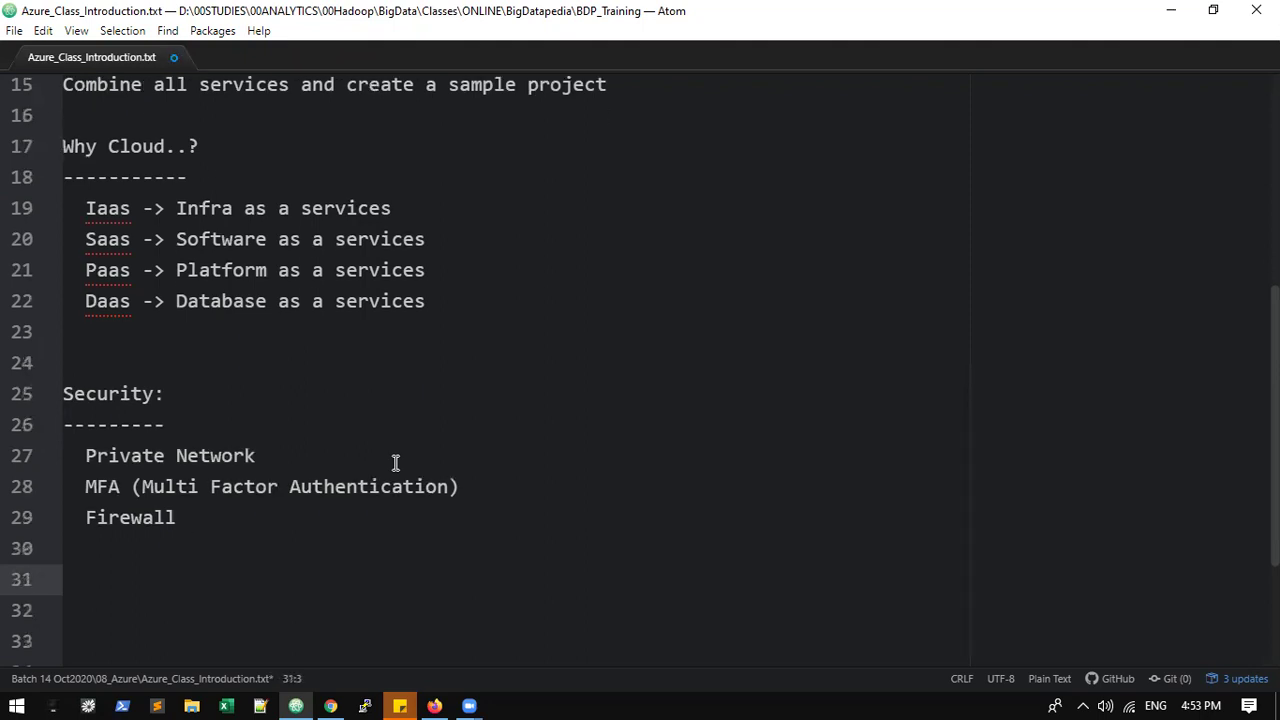
key(Return)
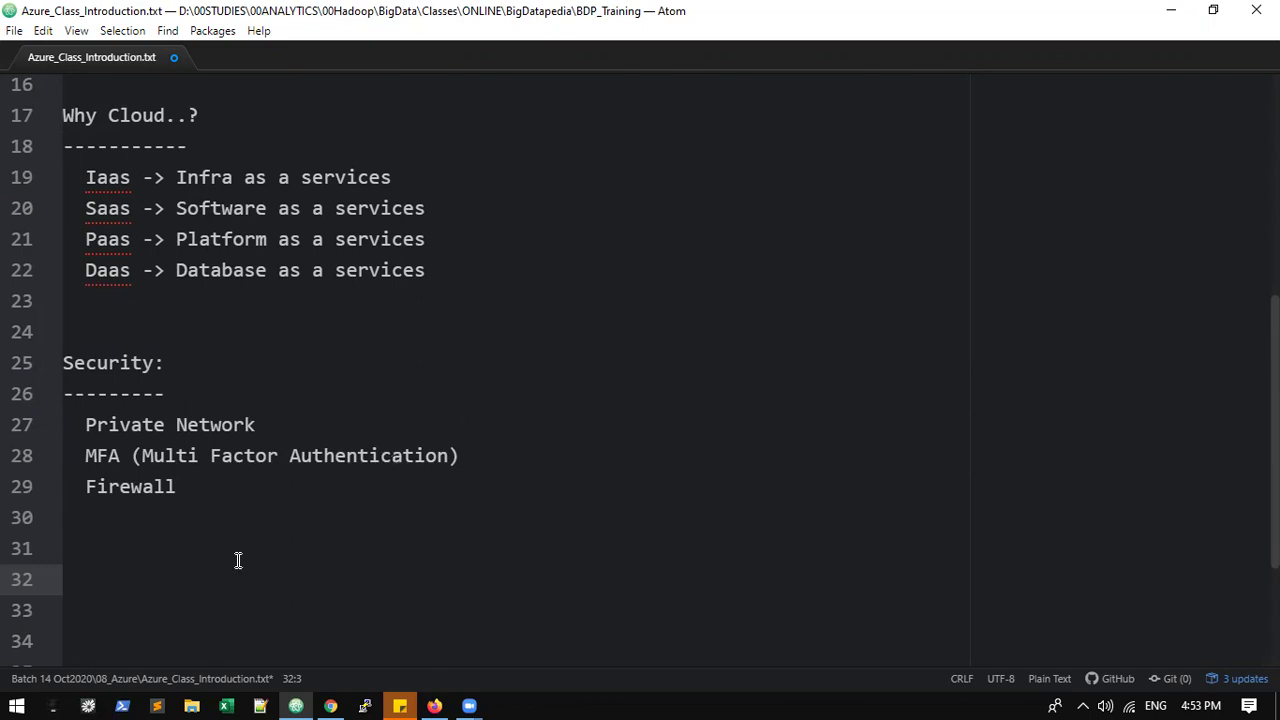
key(Up)
scroll(170, 462, up, 3)
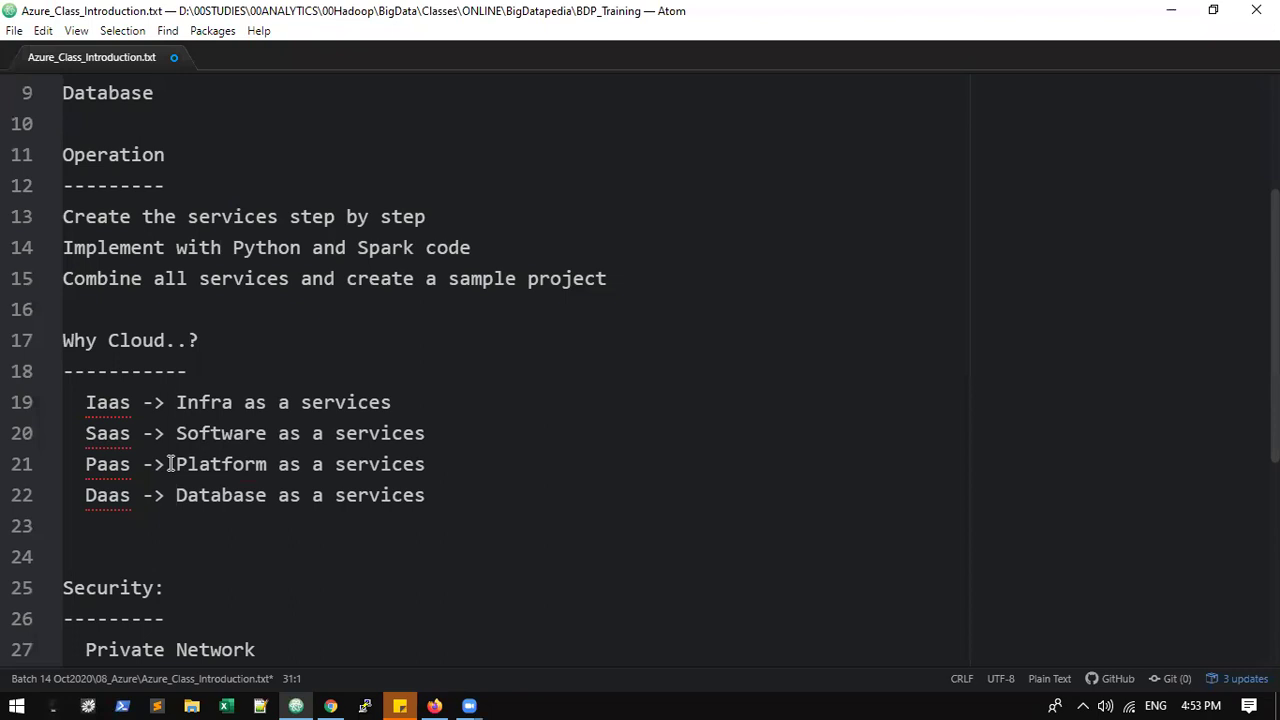
scroll(329, 457, down, 2)
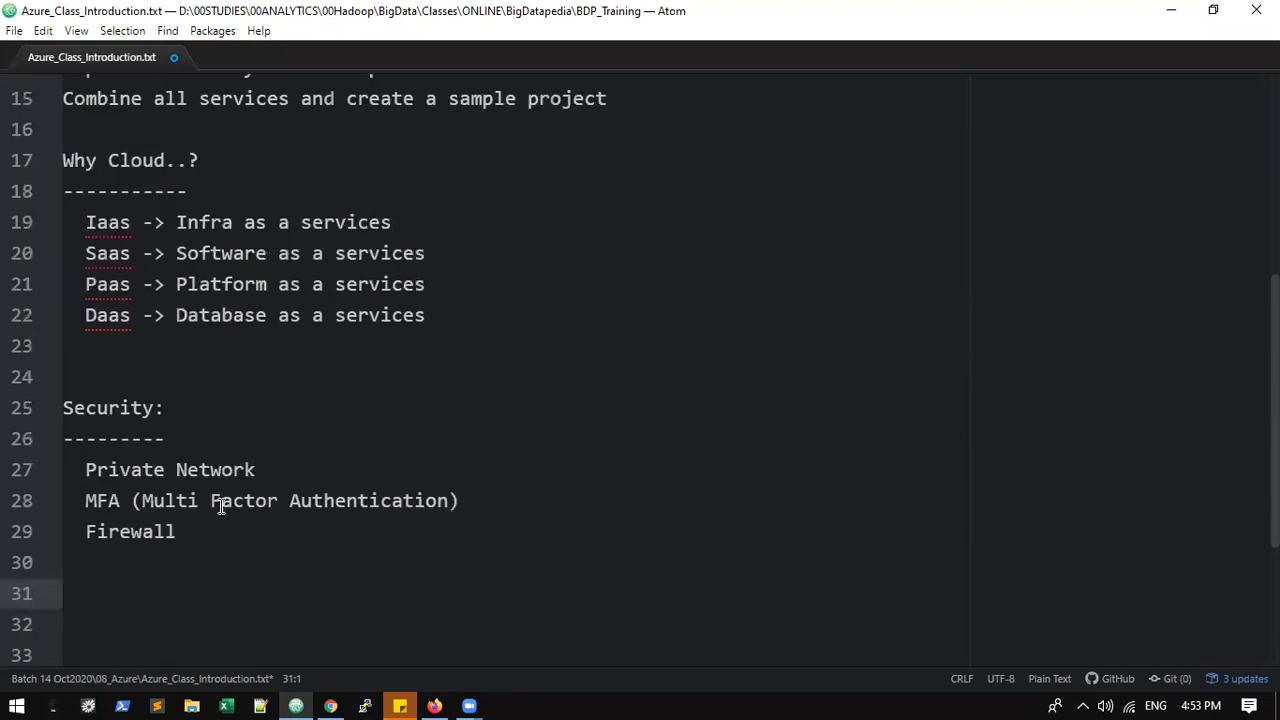
scroll(220, 530, down, 2)
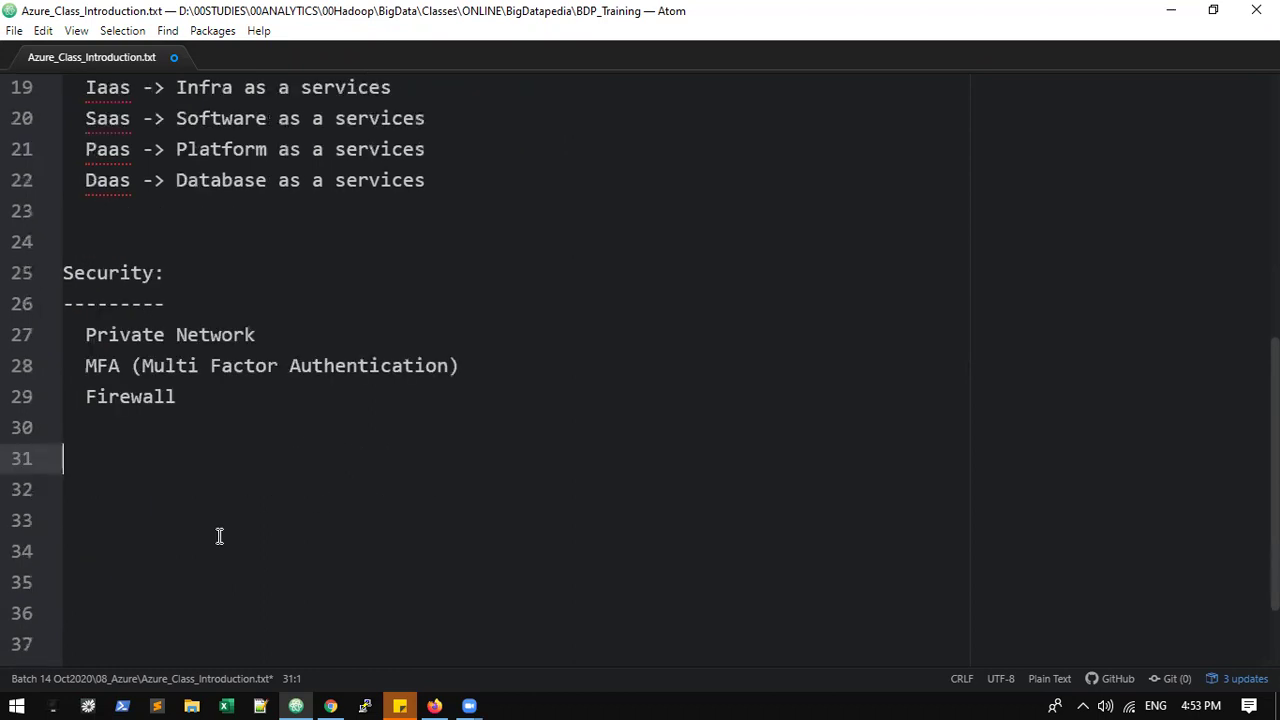
key(Return)
key(Return)
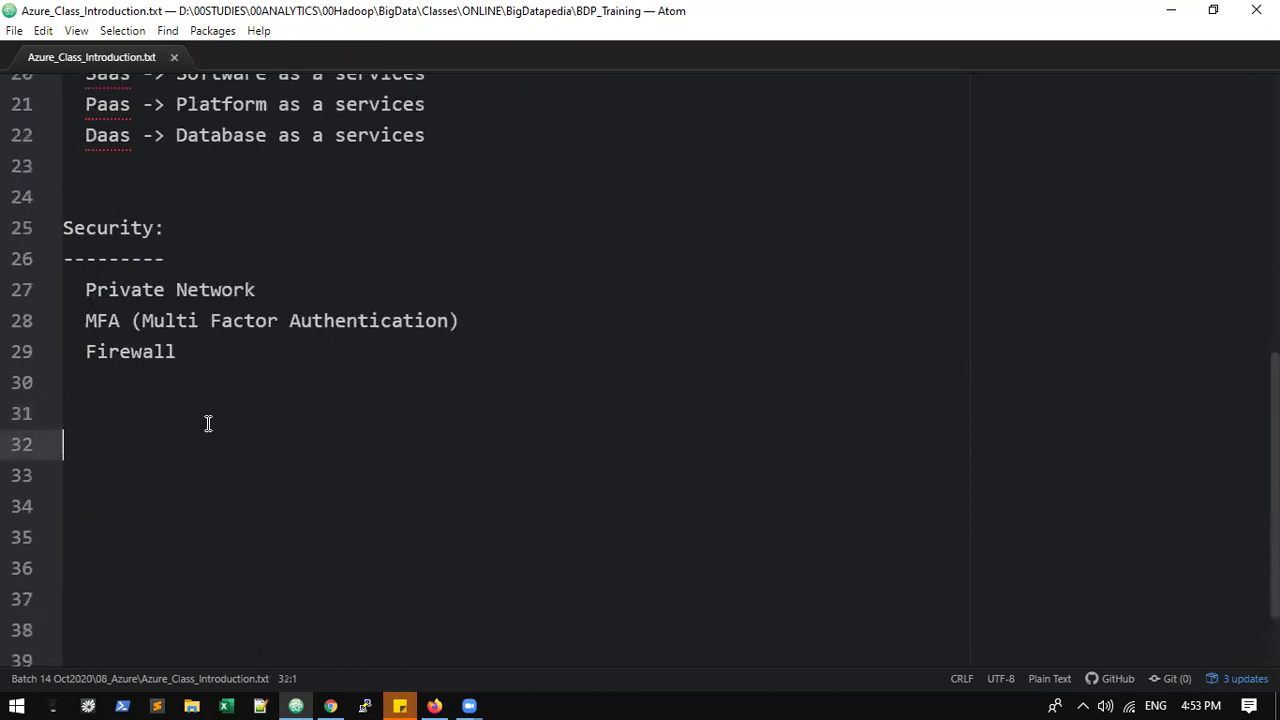
key(Up)
- Add an 'Azure Blob Service:' heading underlined with equals signs and save the notes
text(Blo)
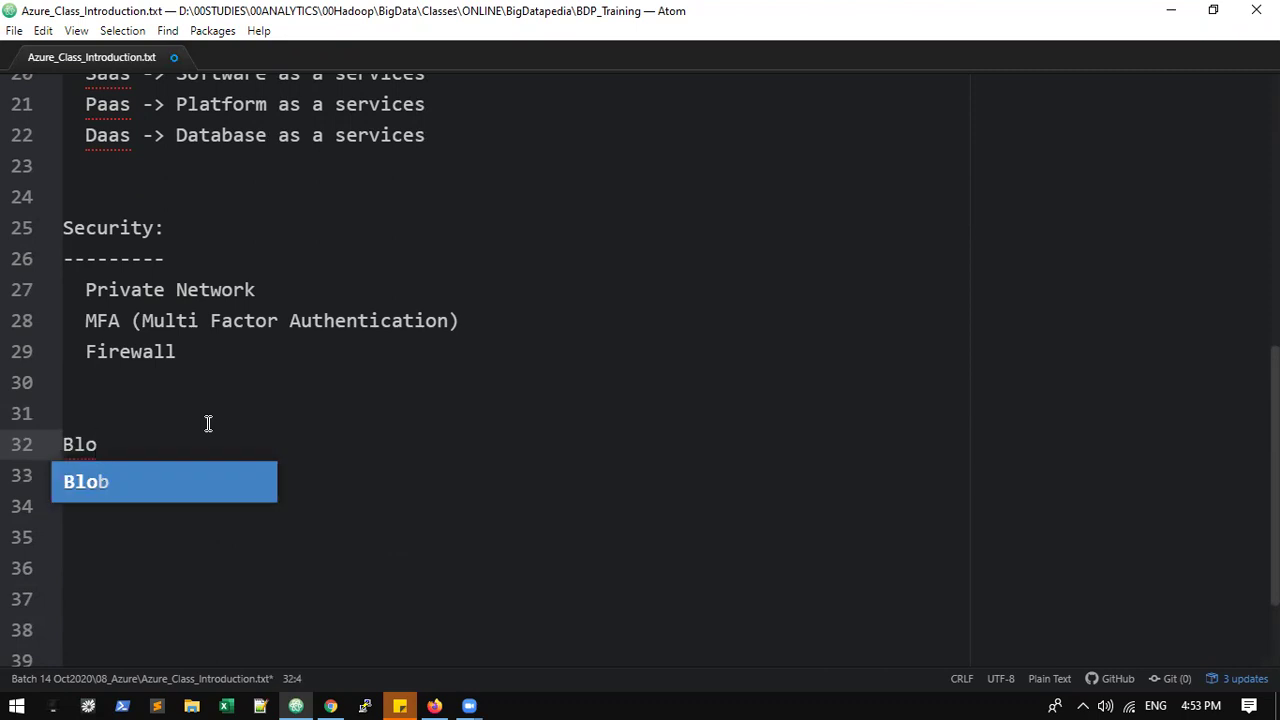
key(Home)
text(Azure)
key(End)
text(b)
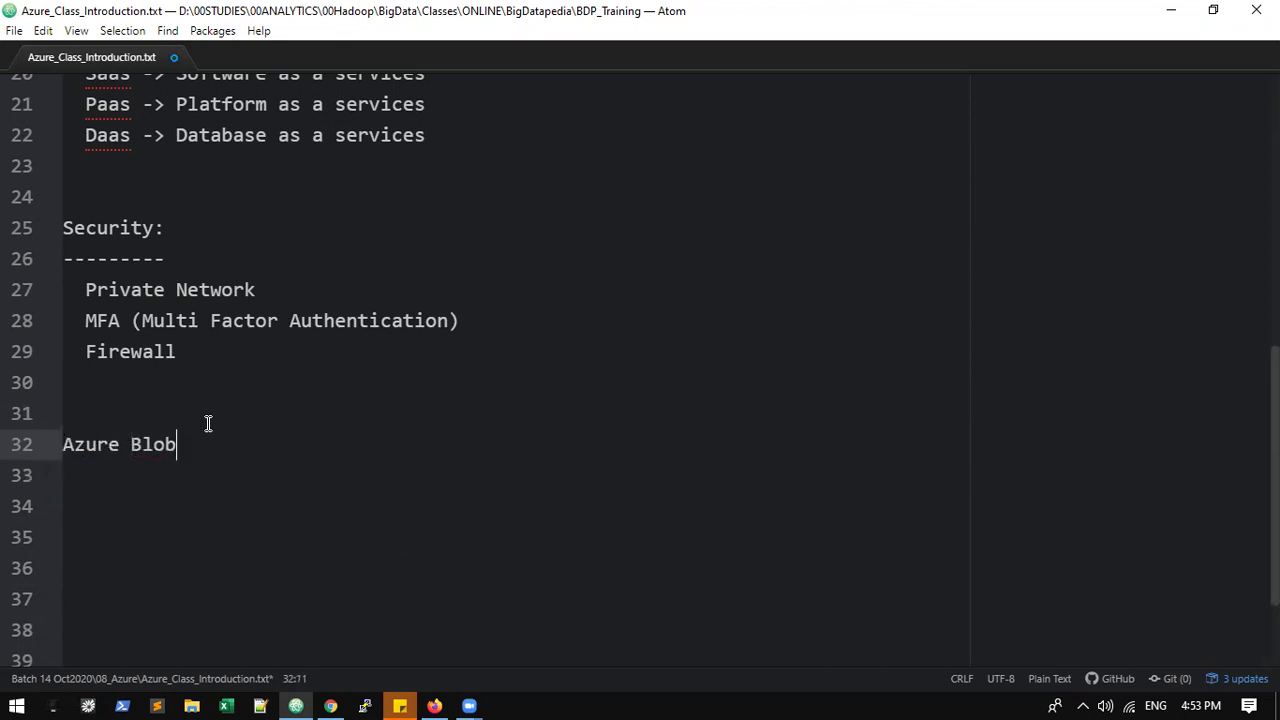
text( Servic)
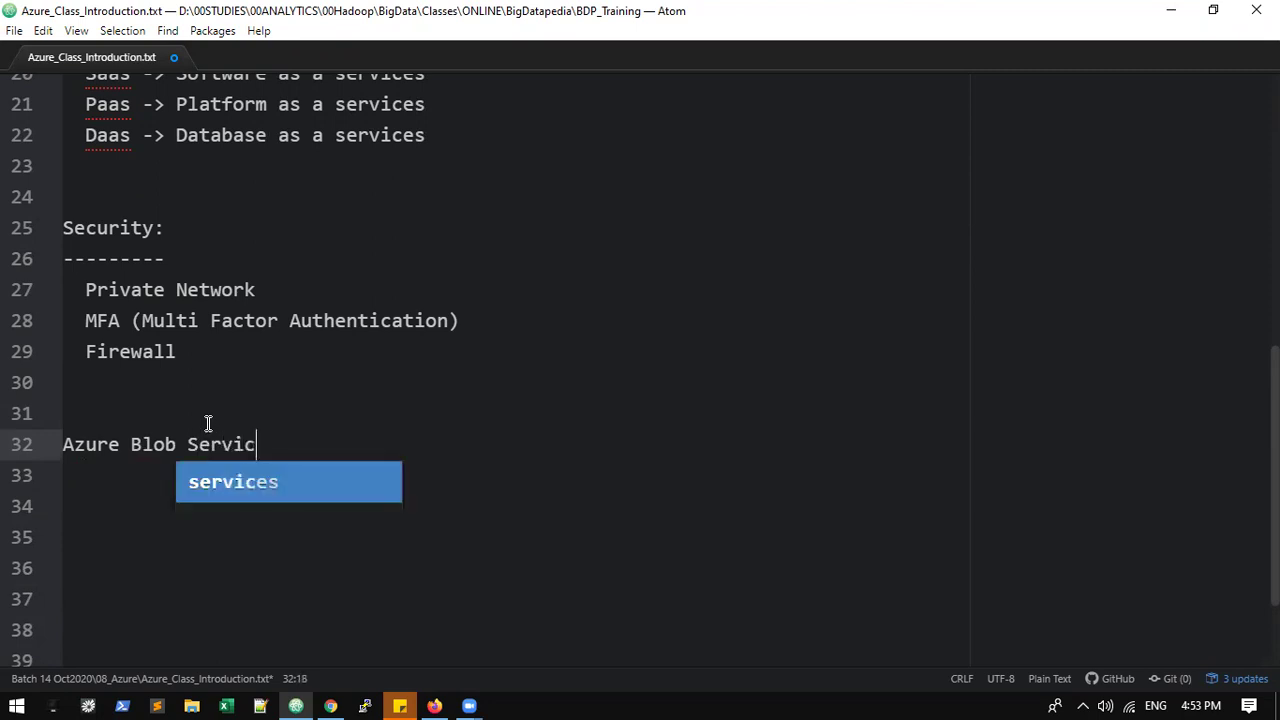
text(e:)
key(Return)
text(==================)
key(ctrl+s)
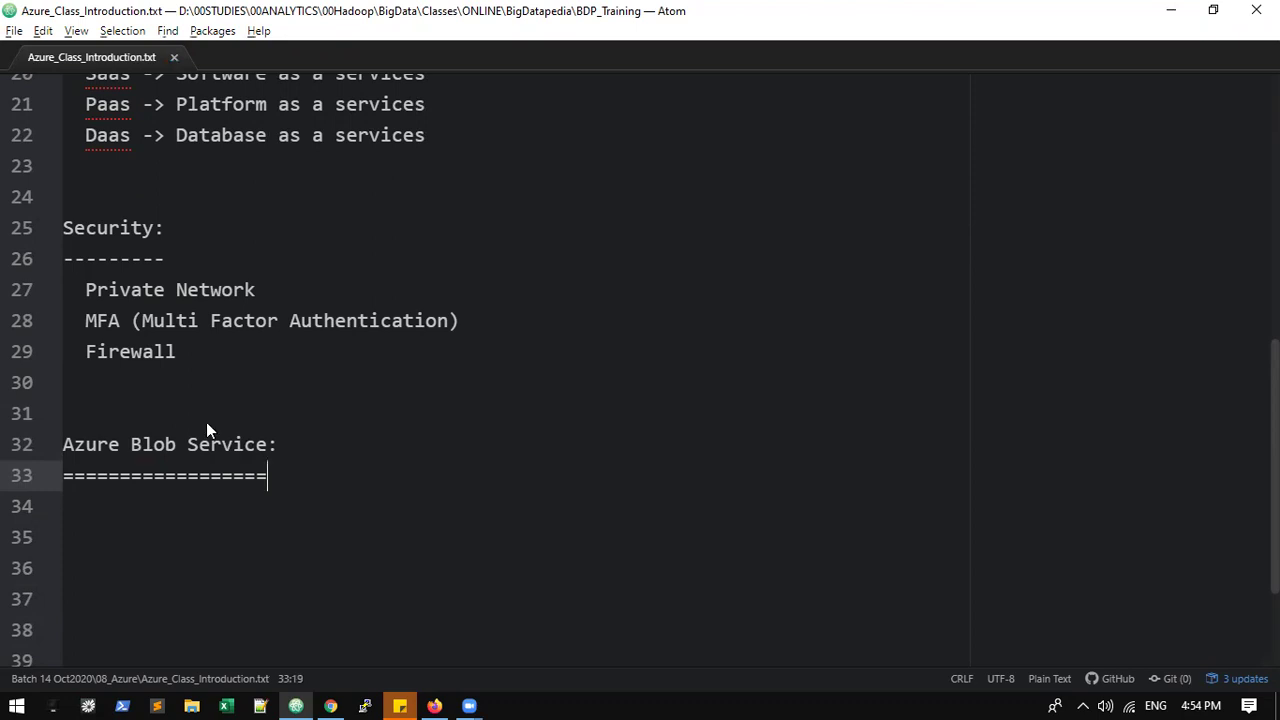
key(alt+Tab)
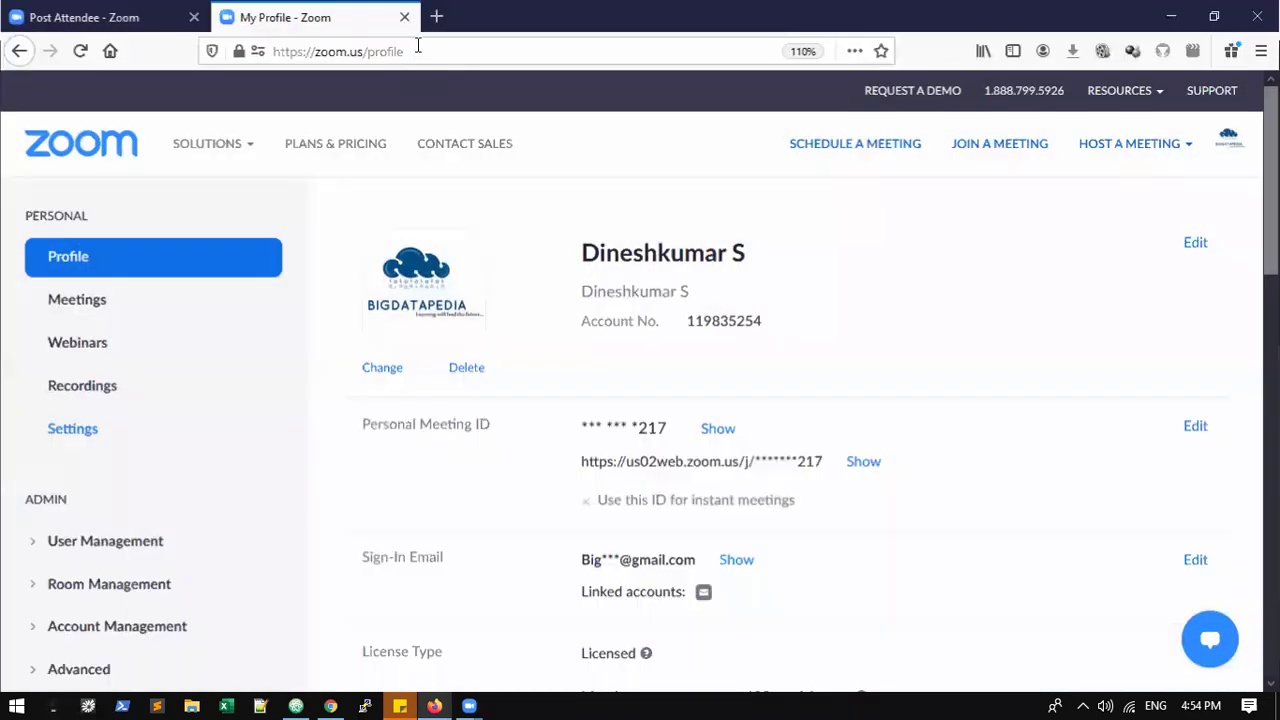
- Load the Azure portal home page in a new Firefox tab, then return to Atom
key(ctrl+t)
text(po)
key(Return)
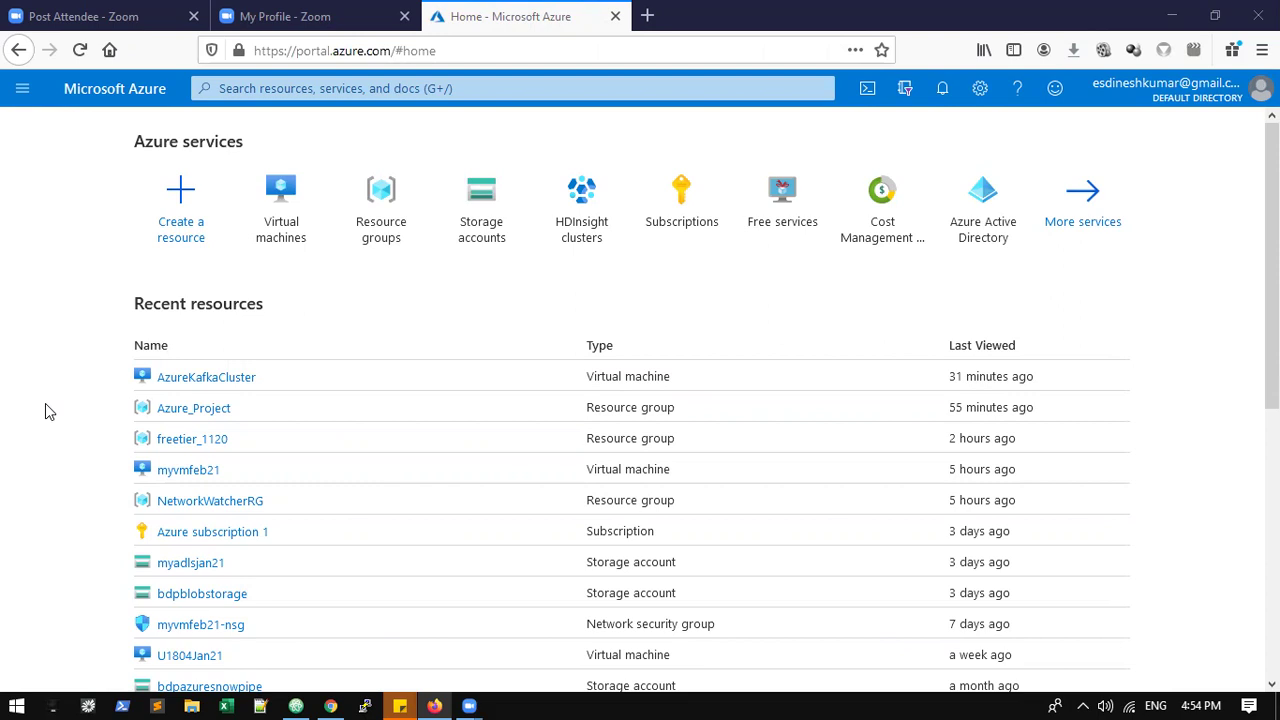
key(alt+Tab)
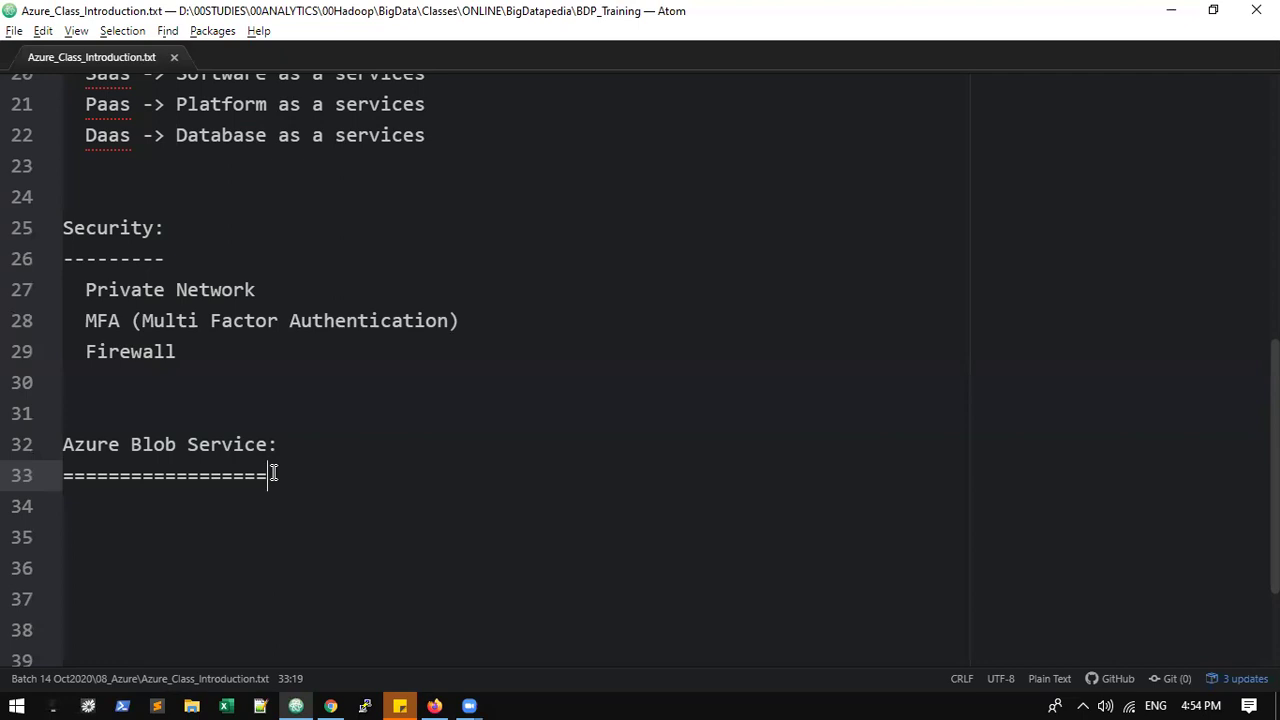
- Insert an 'Azure Subscription:' line above the Blob heading with a dashed underline
scroll(268, 466, down, 2)
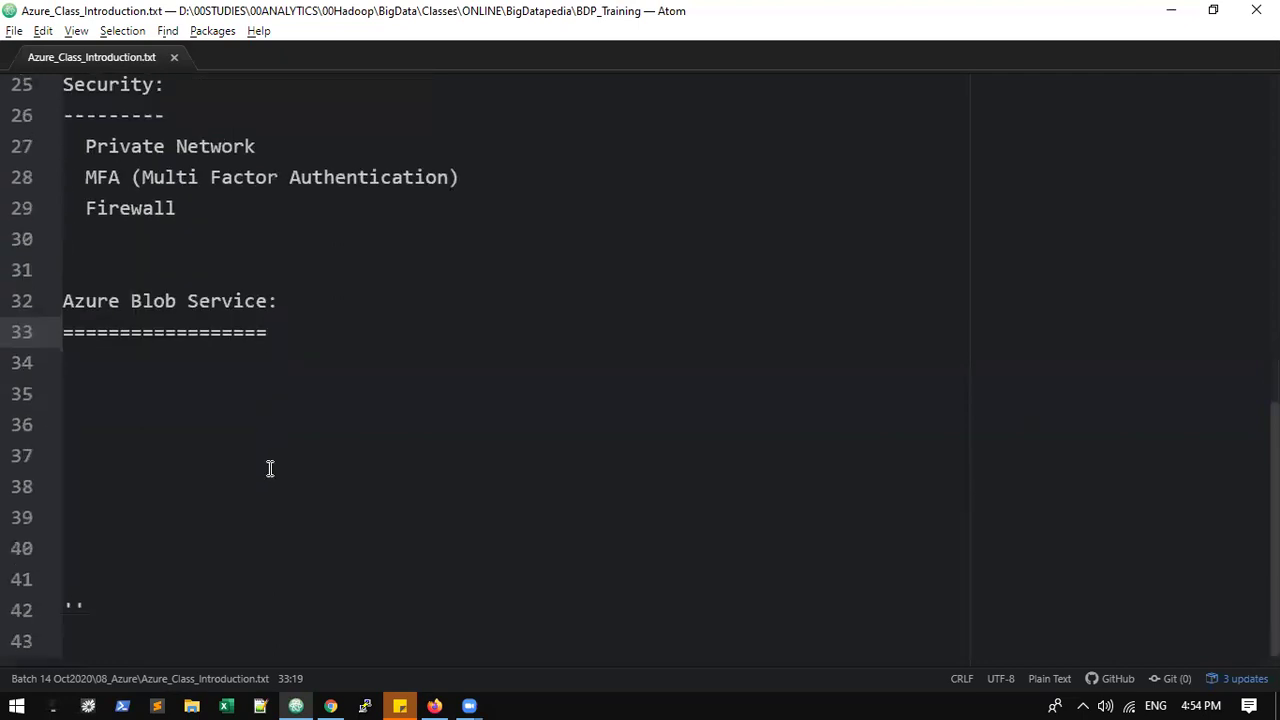
click(84, 355)
click(177, 236)
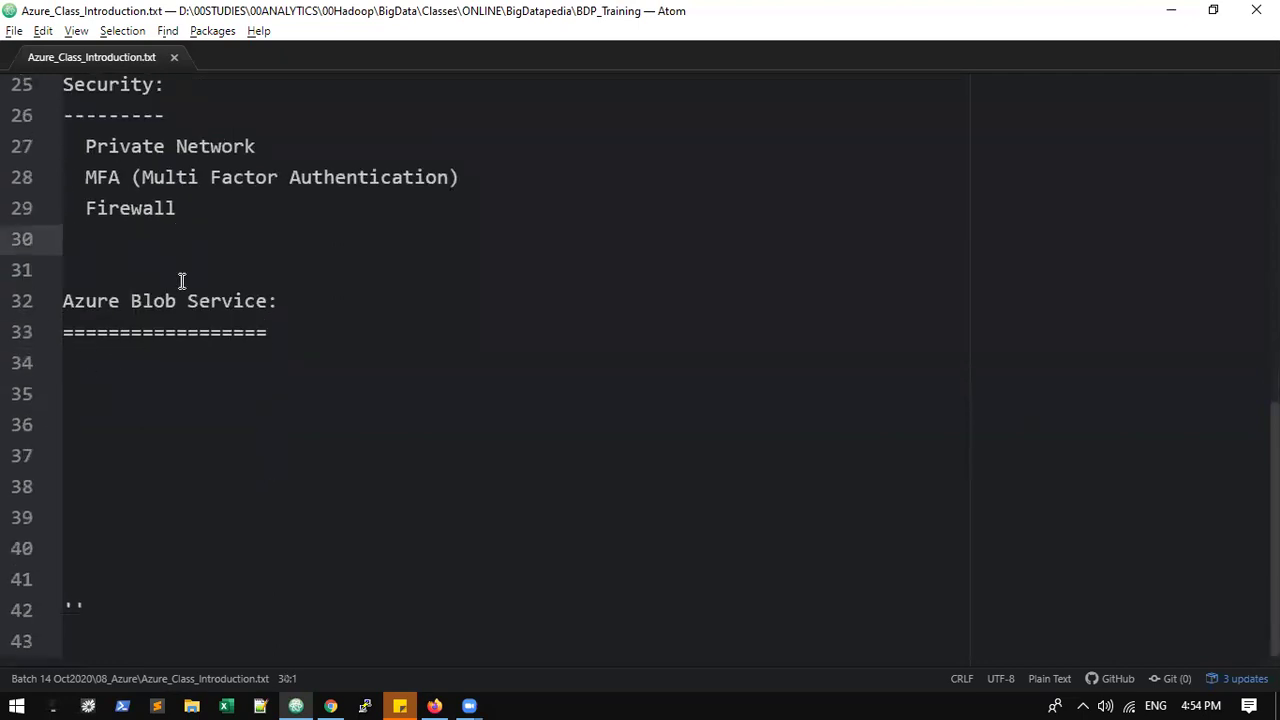
key(Return)
text(ure)
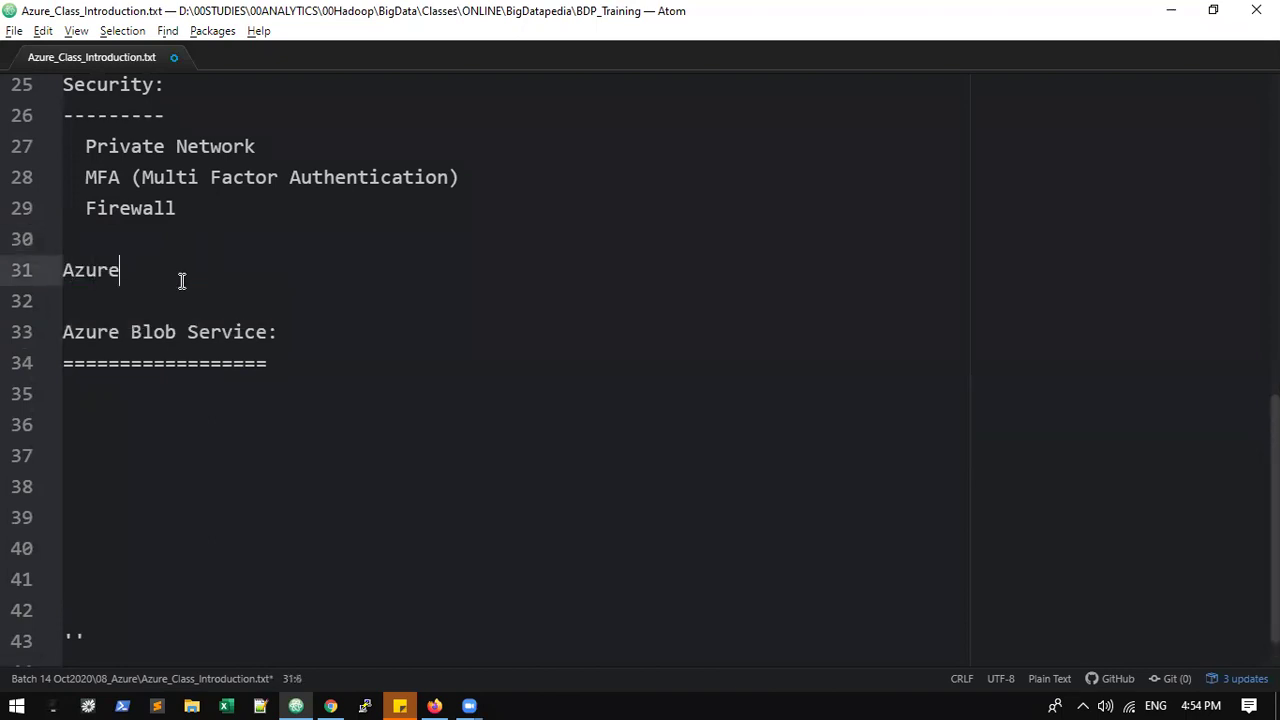
text( Subscriptip)
key(BackSpace)
text(on:)
key(Return)
text(0-)
key(BackSpace)
key(BackSpace)
text(-------------------)
- Insert 'Free' into the Subscription heading and delete its dashed underline
key(Up)
key(Left)
key(ctrl+Left)
text(Free)
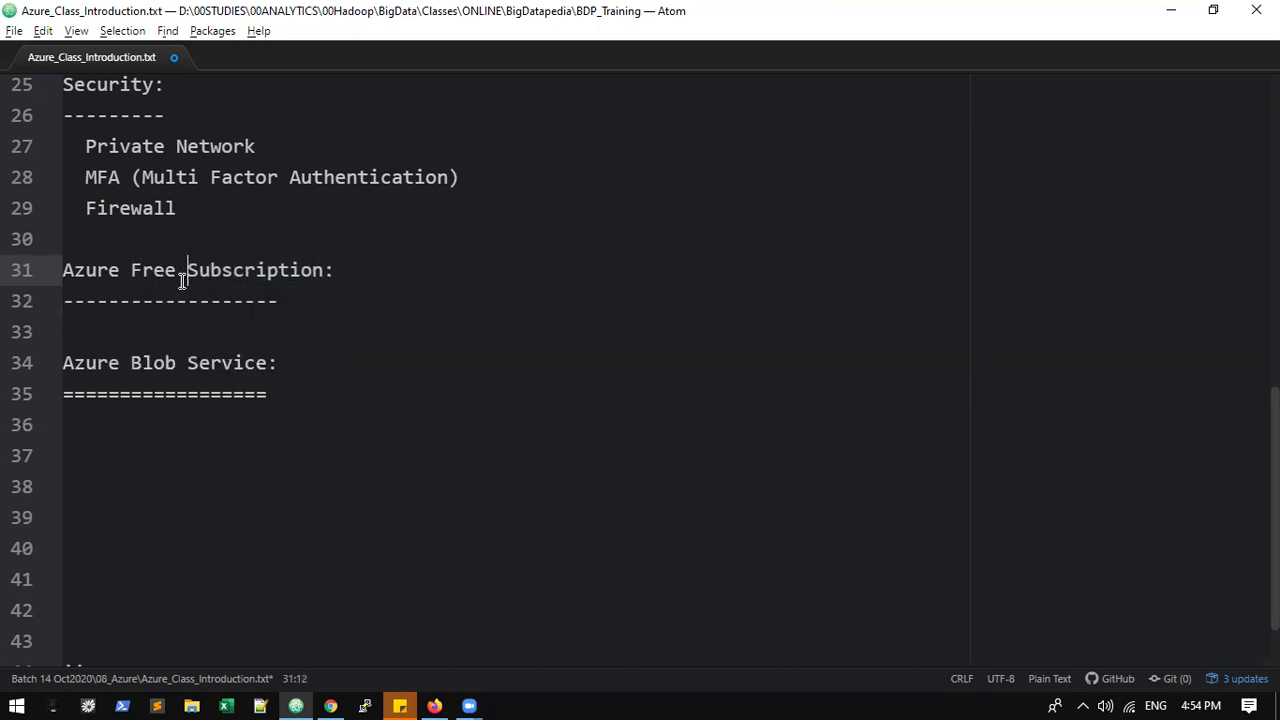
key(Down)
key(End)
key(shift+Home)
key(BackSpace)
- Append '-> Rs 13,000' to the Azure Free Subscription line and save
key(Up)
key(End)
text(-> Rs 13000)
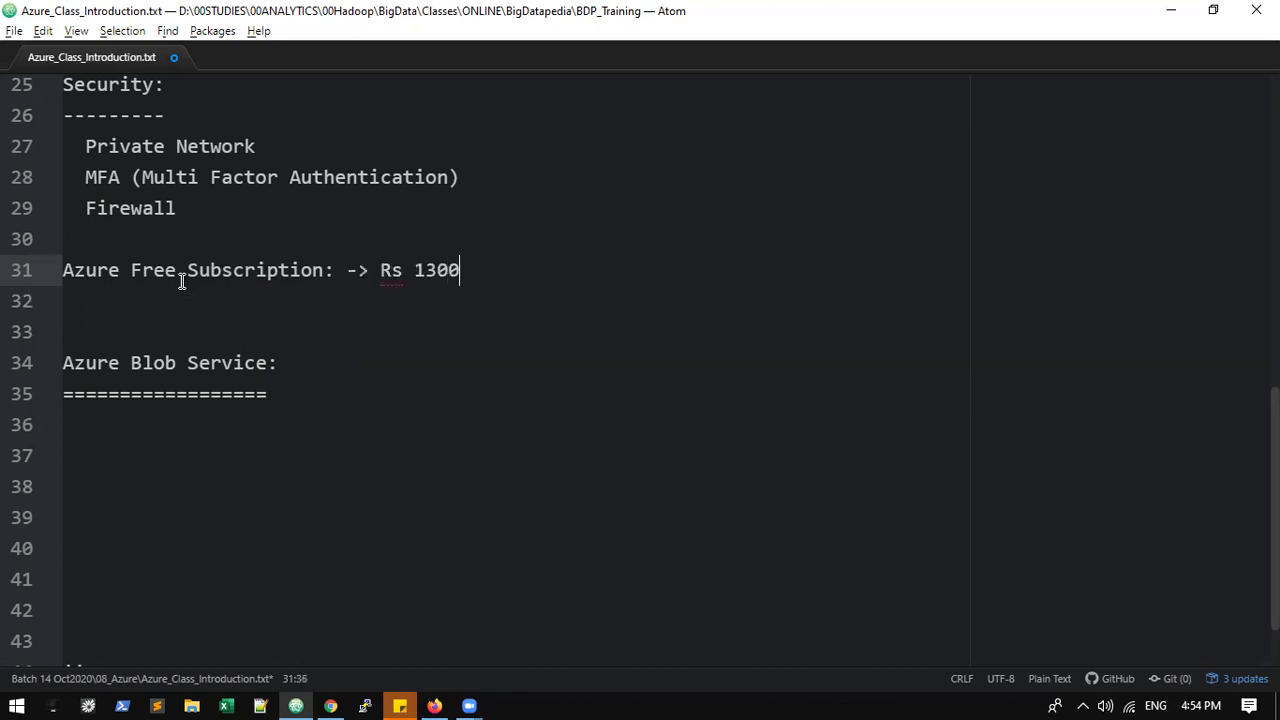
key(Left)
key(Left)
text(,)
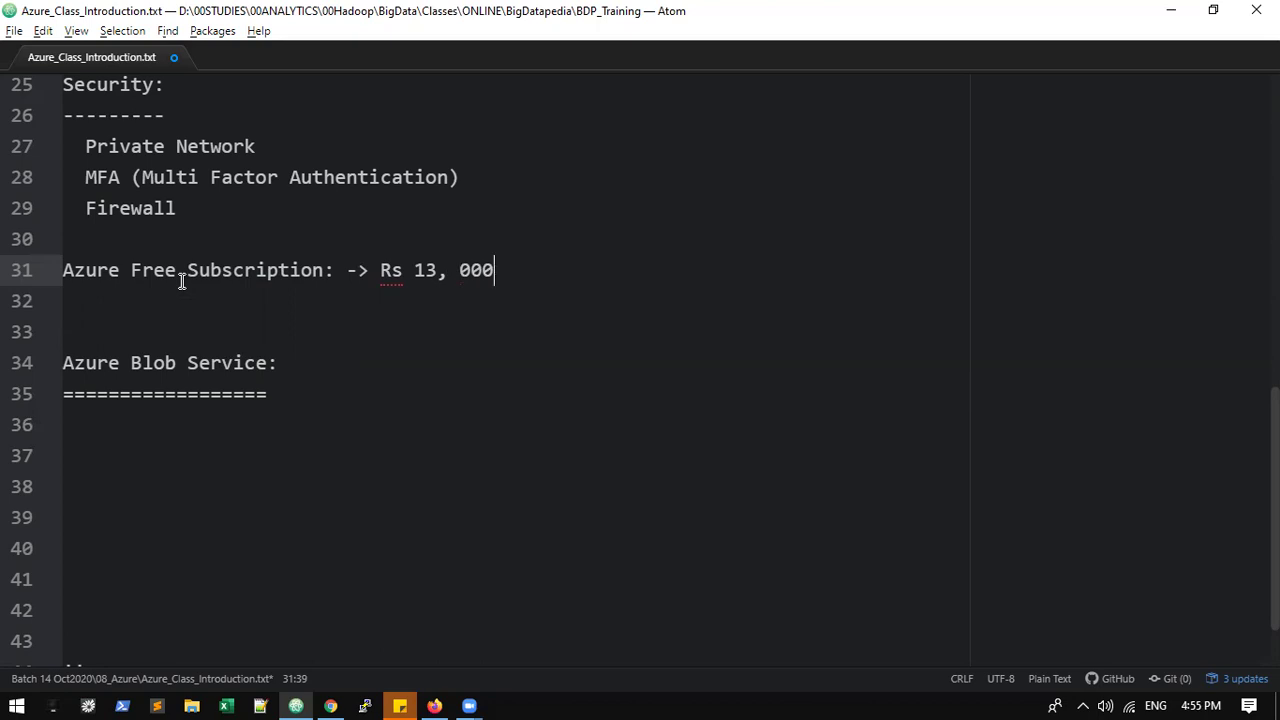
key(Left)
key(Left)
key(Left)
key(BackSpace)
key(ctrl+s)
- Append '-> 12 months' to the subscription line and save the notes
text(-> 12 month)
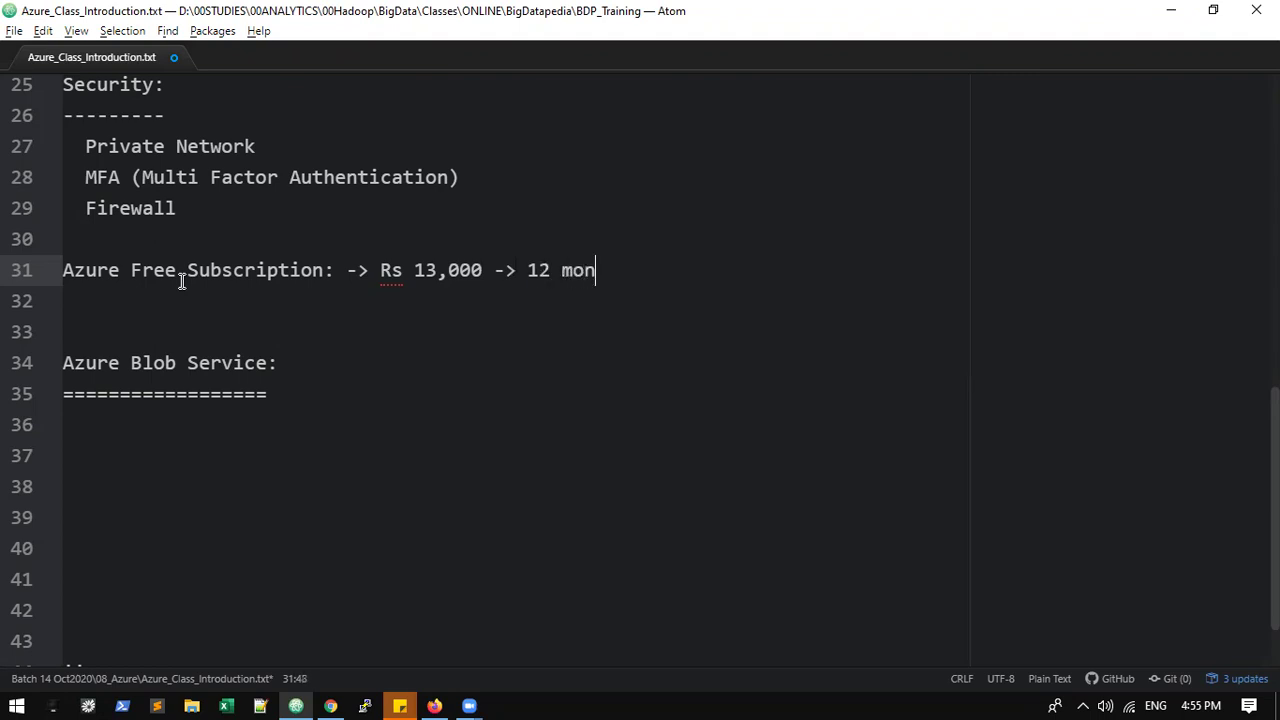
key(BackSpace)
text(ths)
key(ctrl+s)
click(258, 300)
key(alt+Tab)
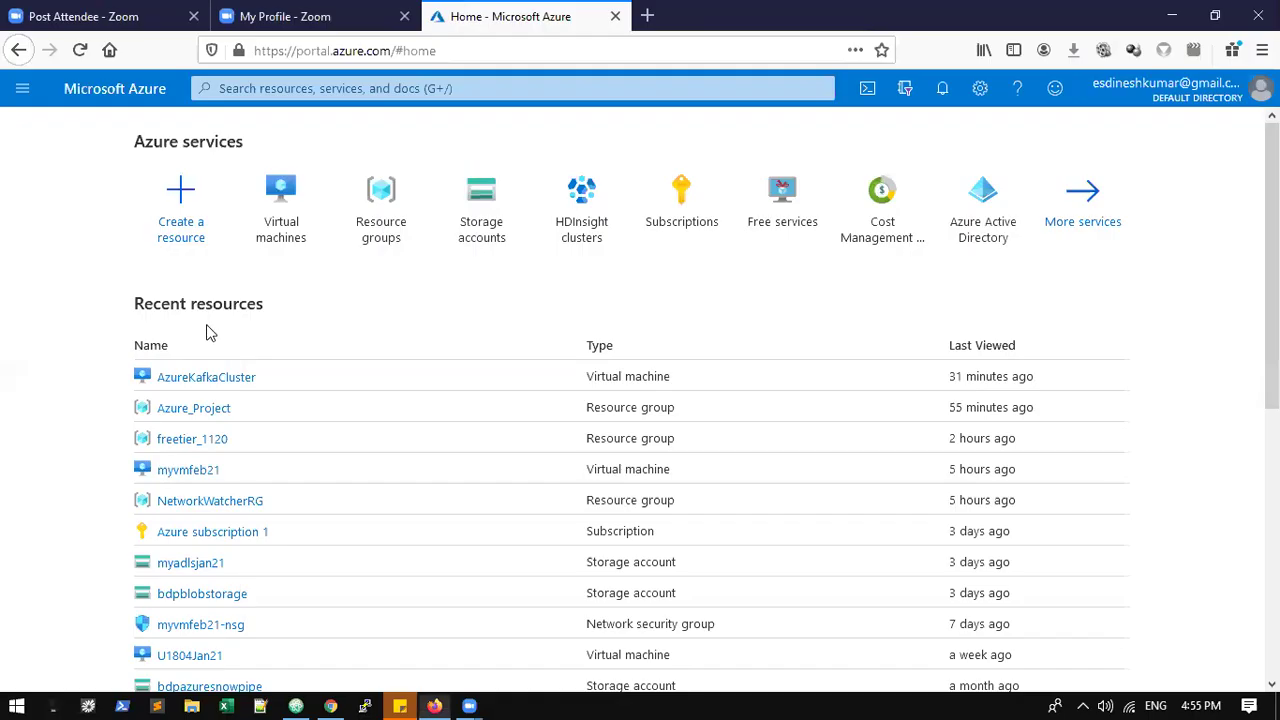
- Add a 'Resource Group:' heading with a dashed underline and a blank line after it
key(alt+Tab)
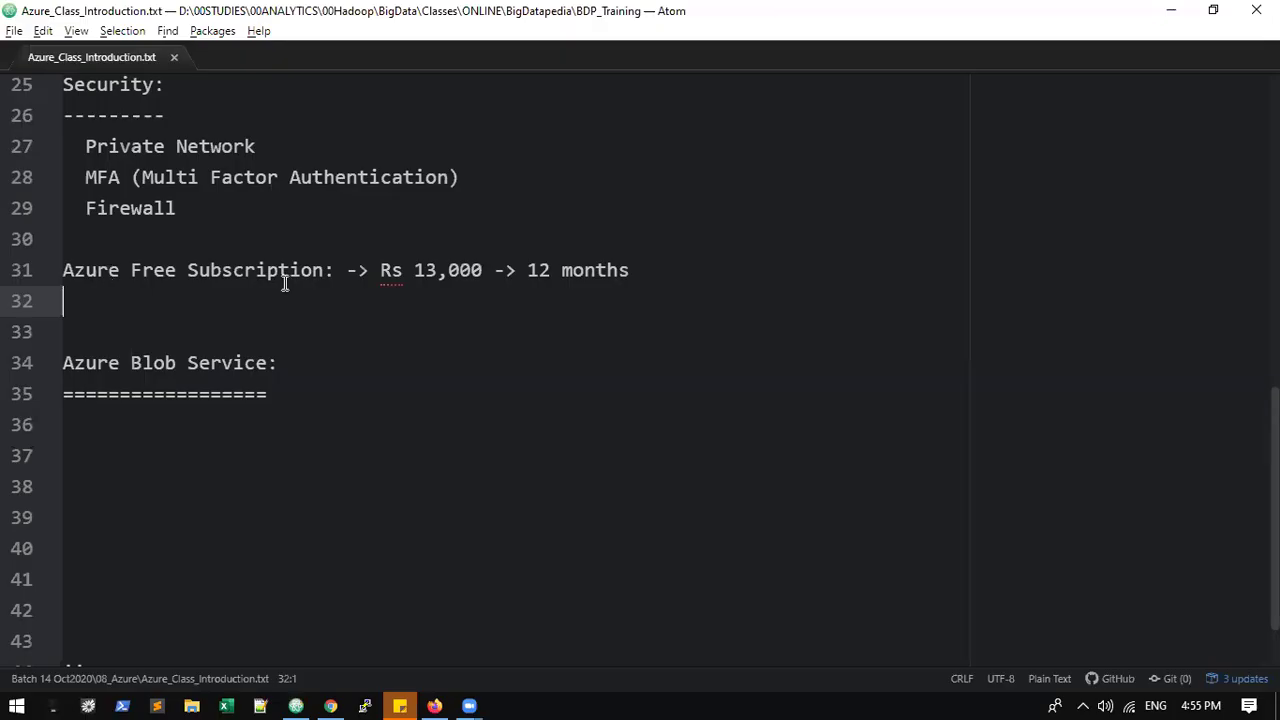
key(Down)
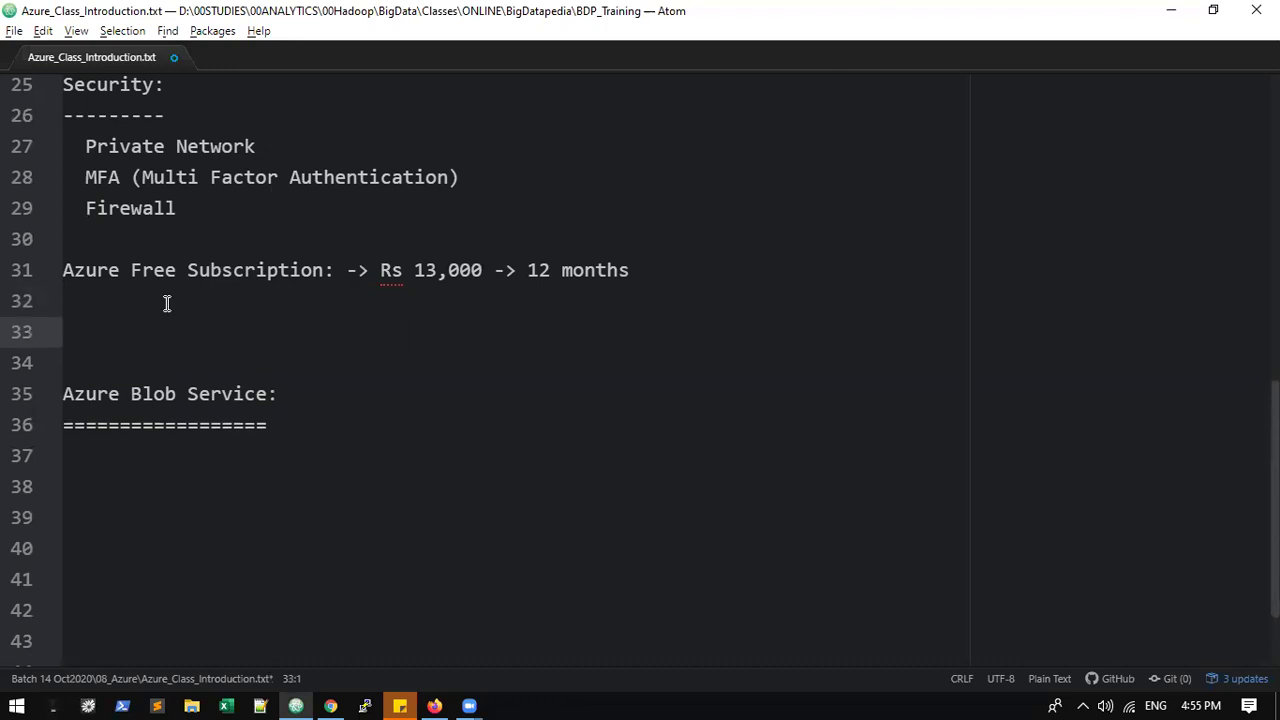
text(Resourc)
text(e Gorup)
key(BackSpace)
key(BackSpace)
key(BackSpace)
key(BackSpace)
text(rouuup)
key(BackSpace)
key(BackSpace)
key(BackSpace)
text(p)
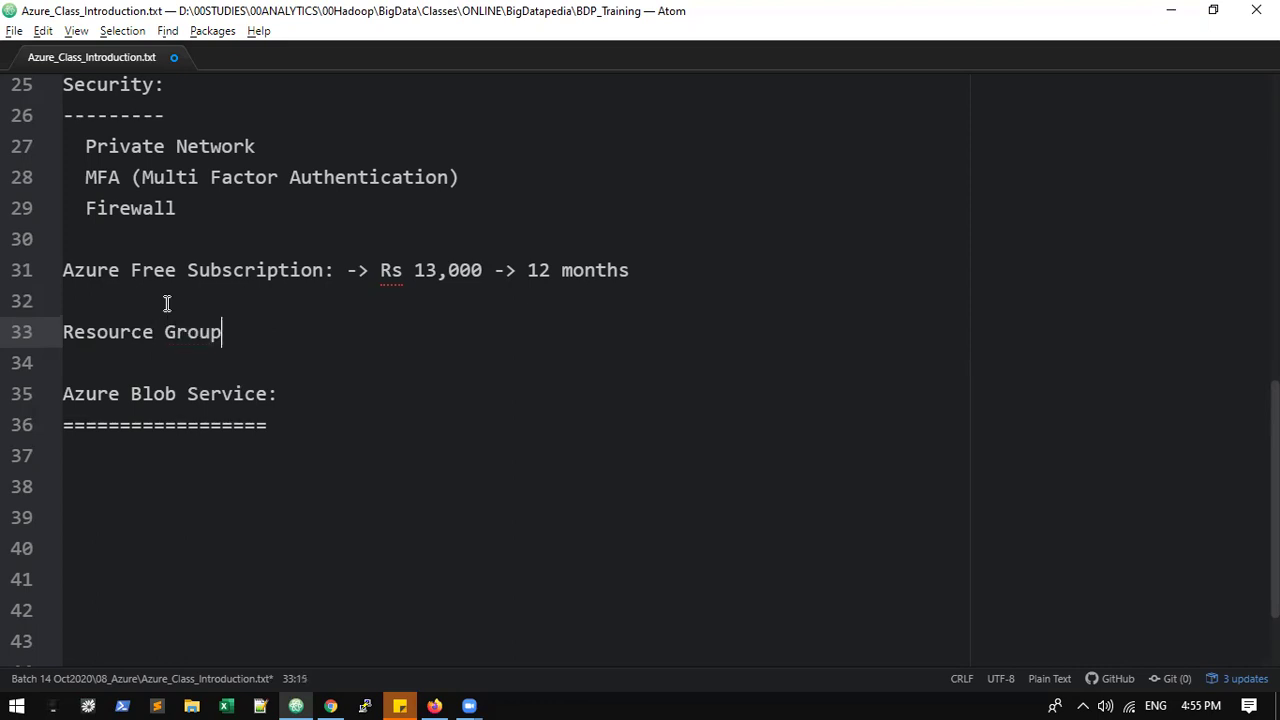
text(:)
key(Return)
text(--)
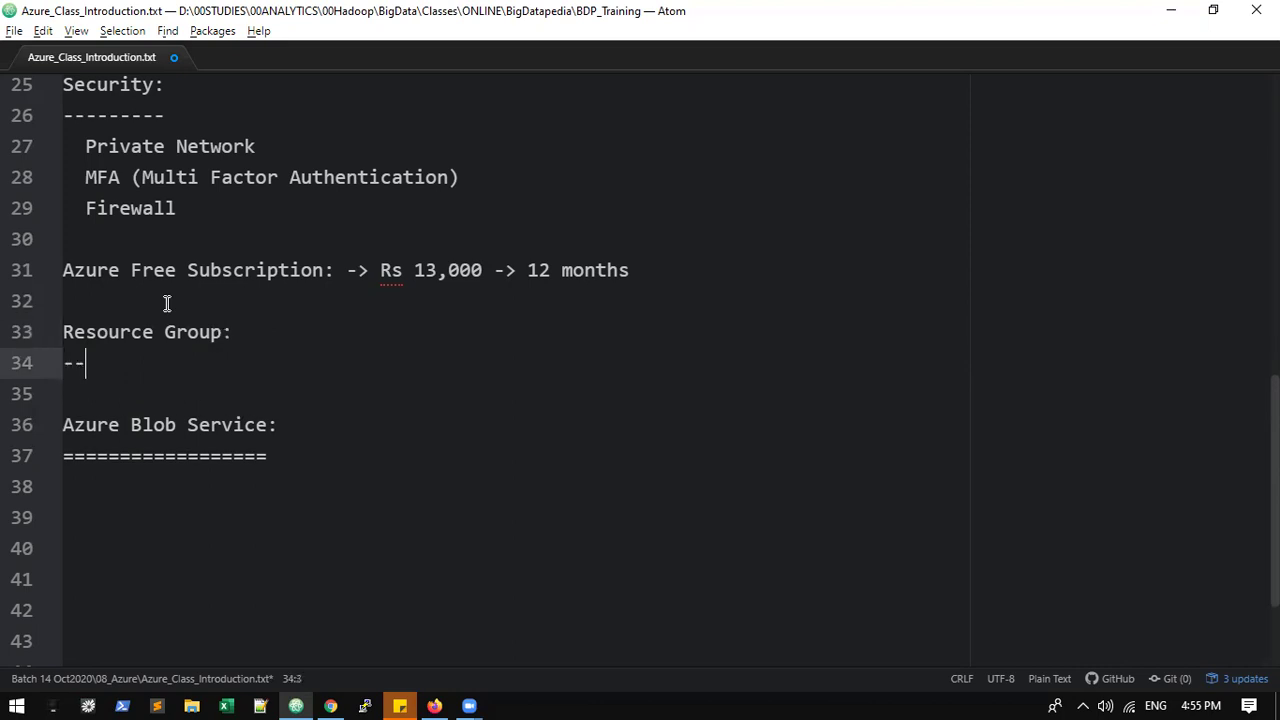
text(------------)
key(Return)
key(alt+Tab)
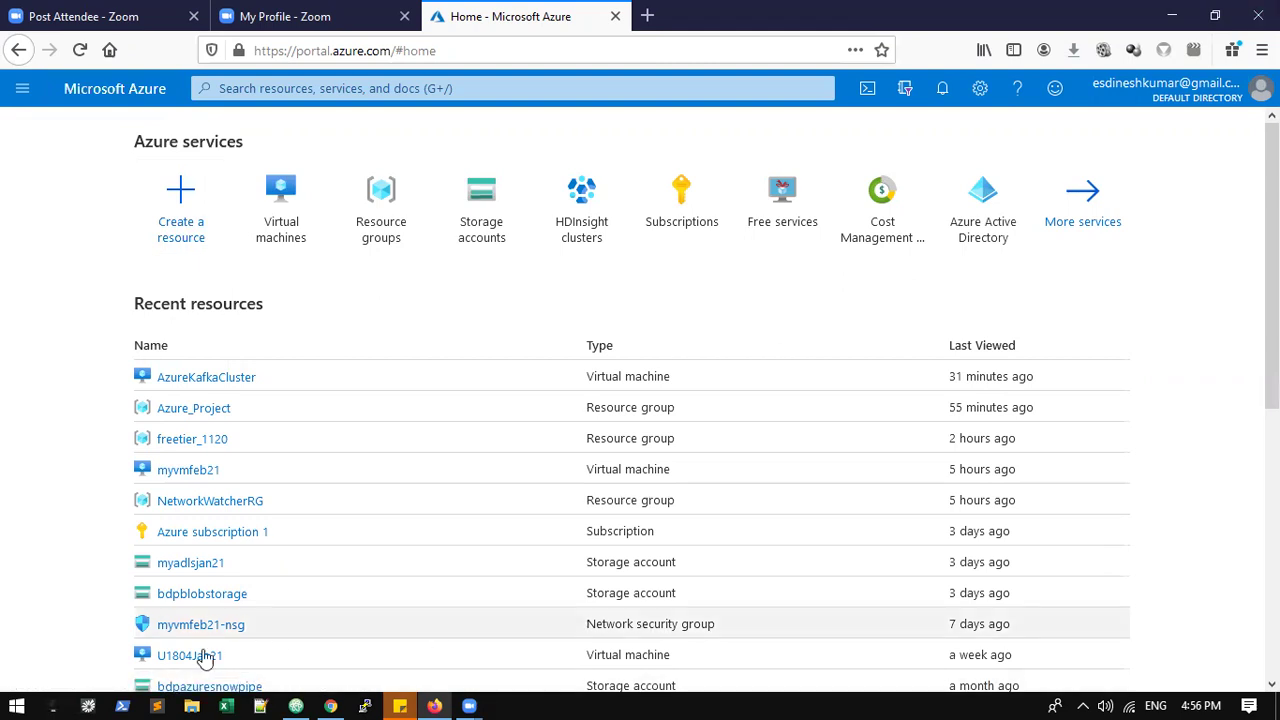
- Open All services from the Azure portal's navigation menu
click(29, 90)
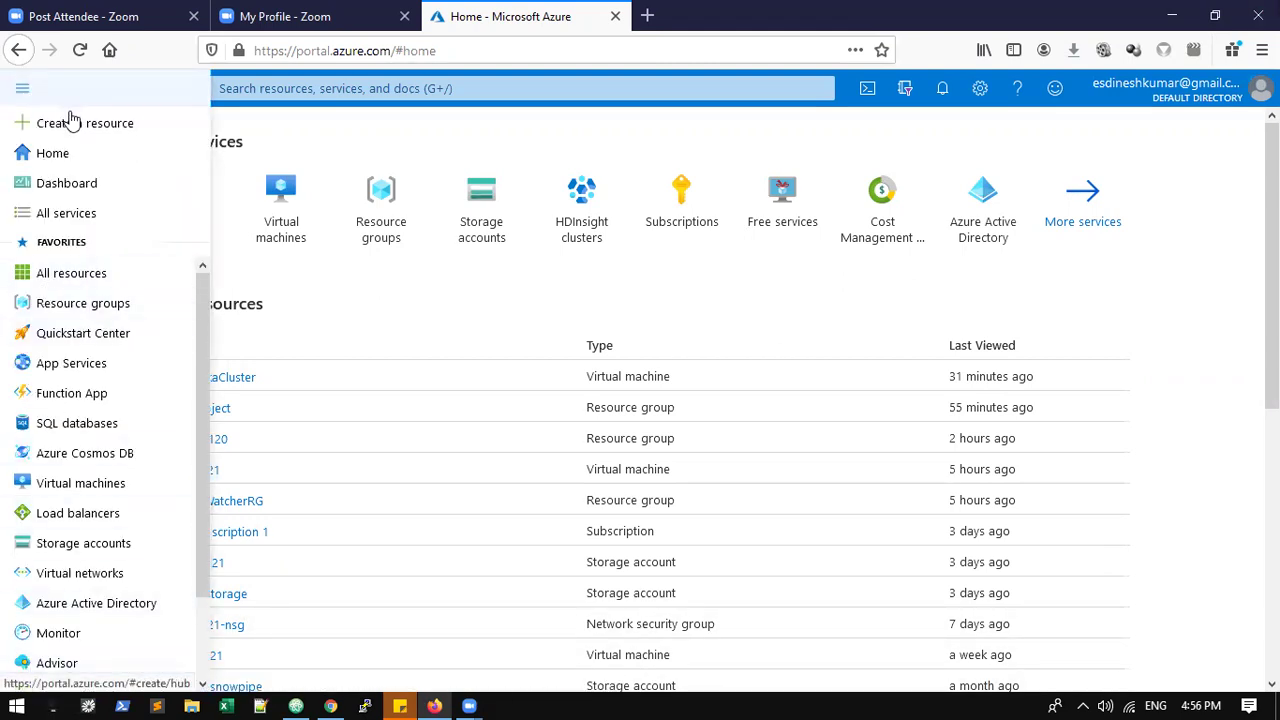
scroll(97, 571, down, 2)
scroll(100, 230, up, 2)
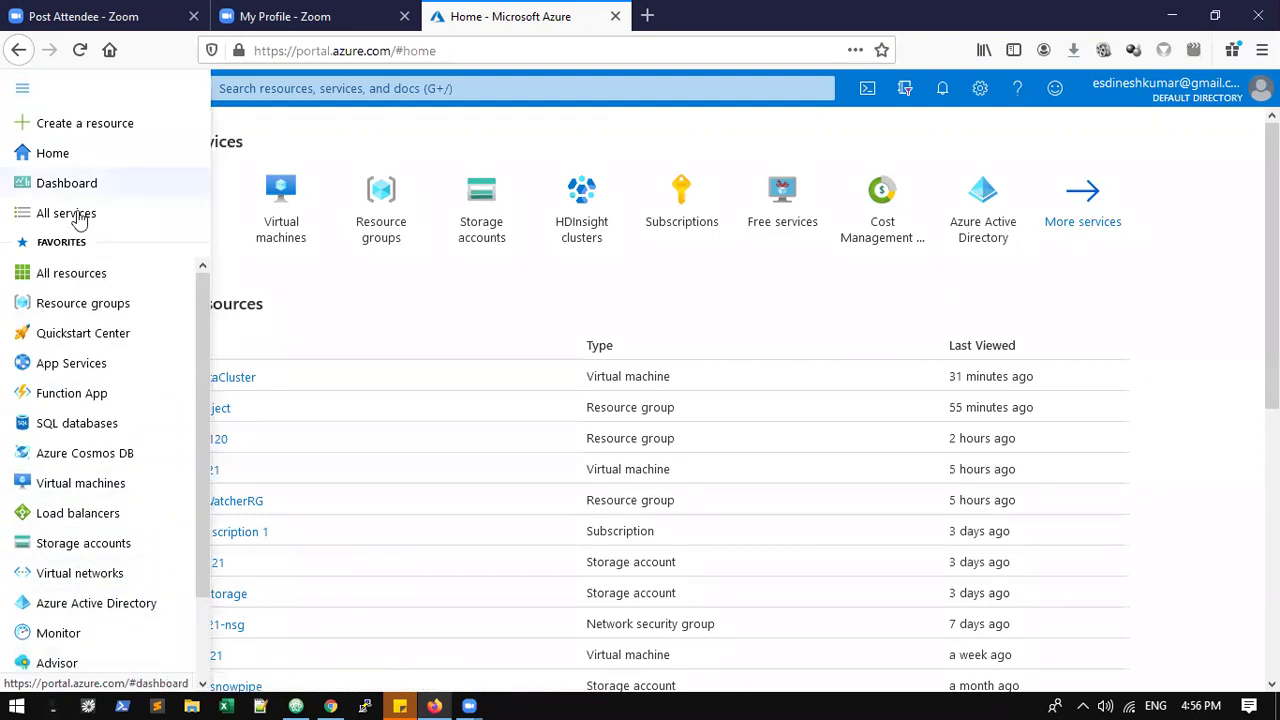
click(77, 213)
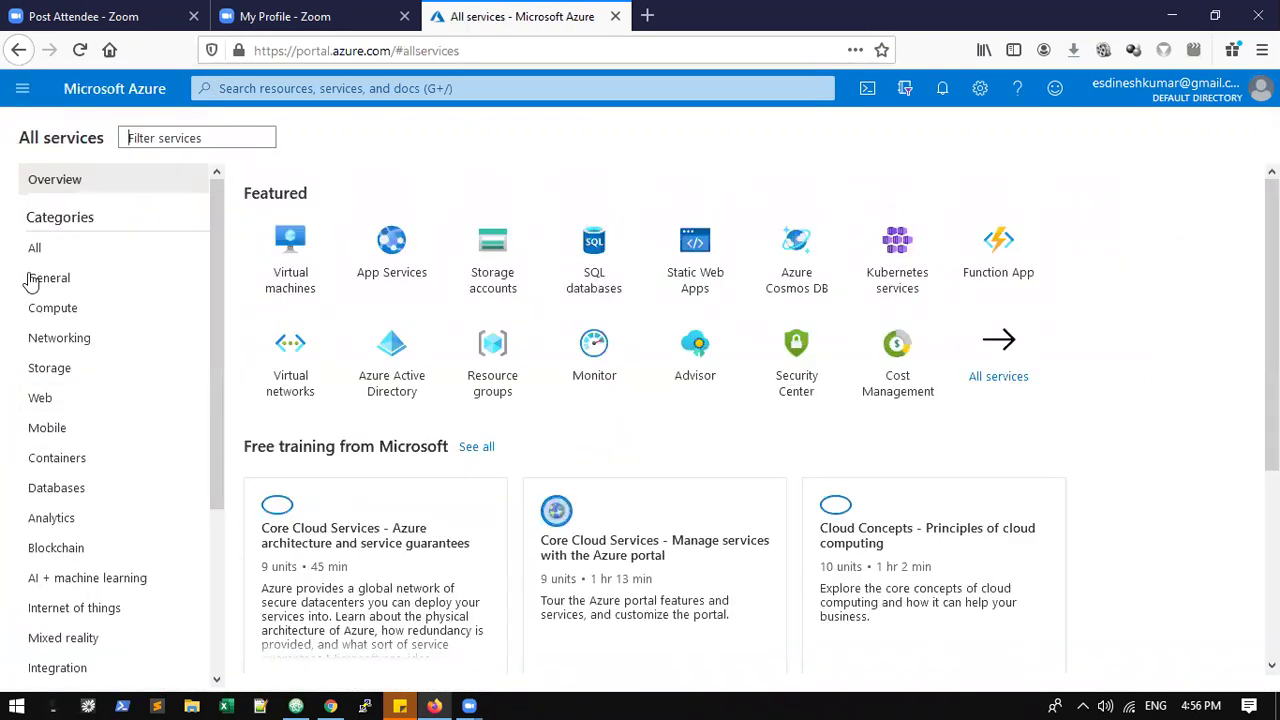
scroll(57, 490, down, 3)
scroll(20, 466, up, 3)
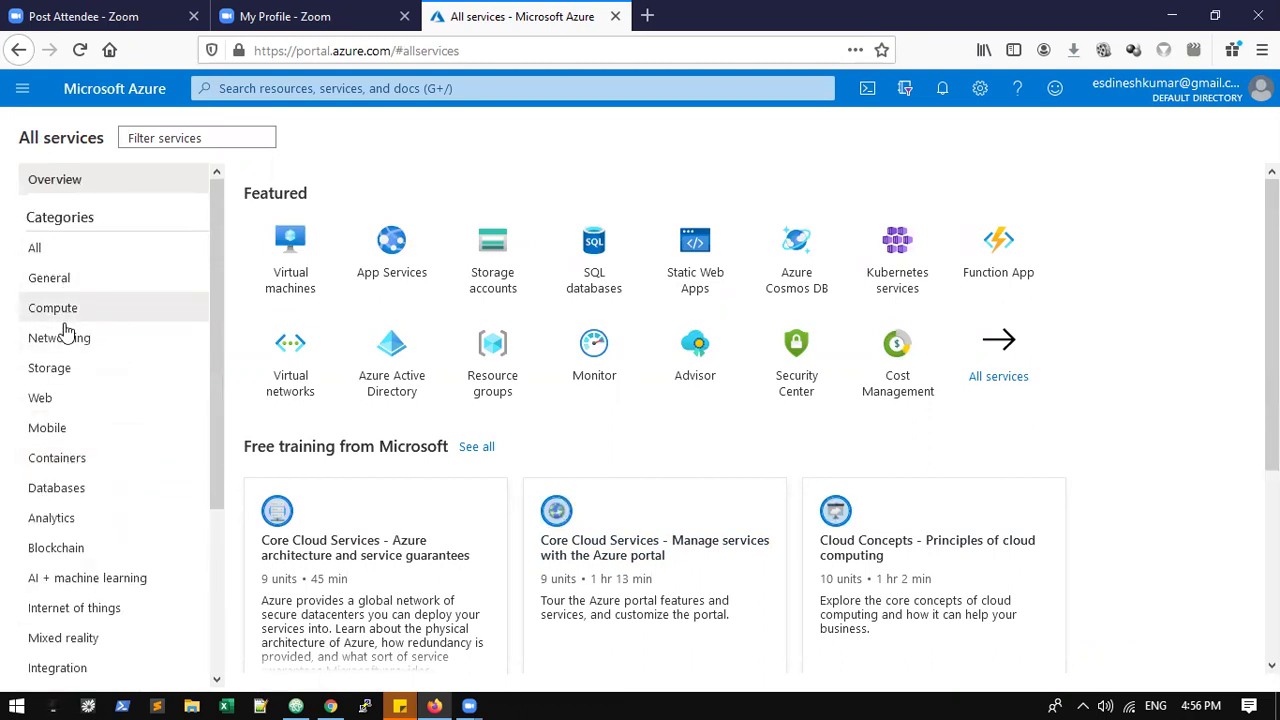
click(63, 318)
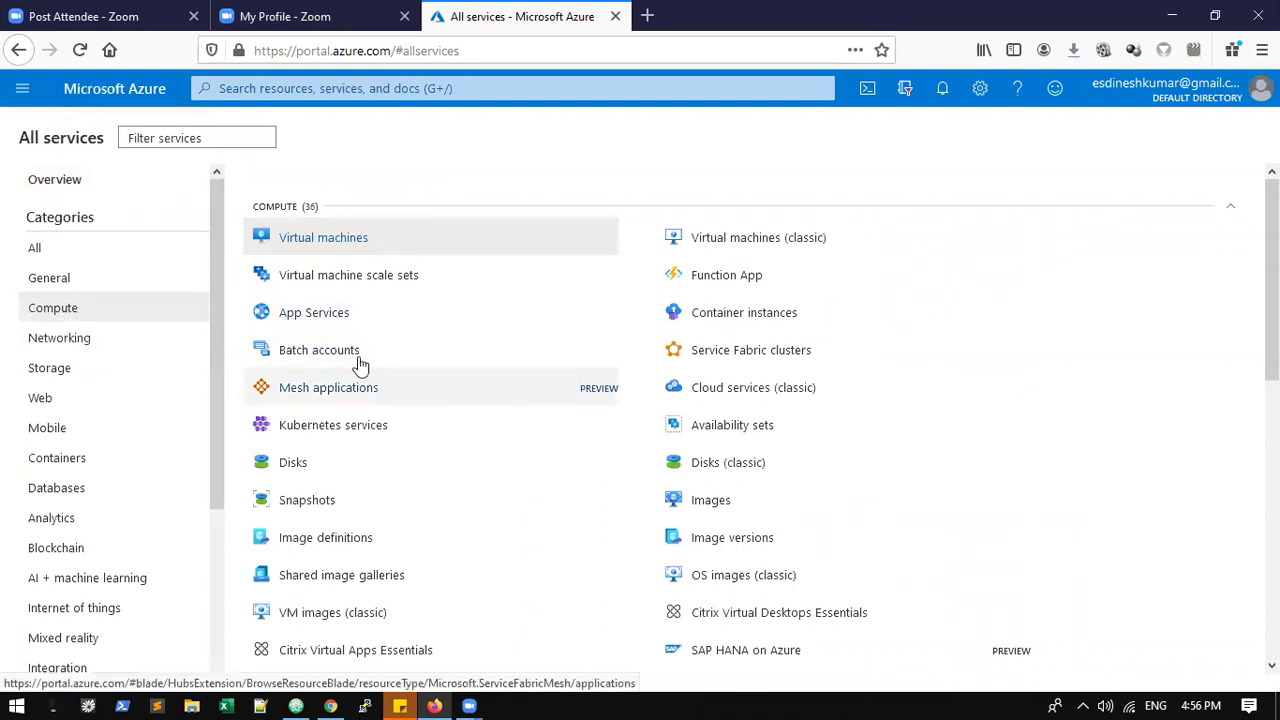
click(72, 344)
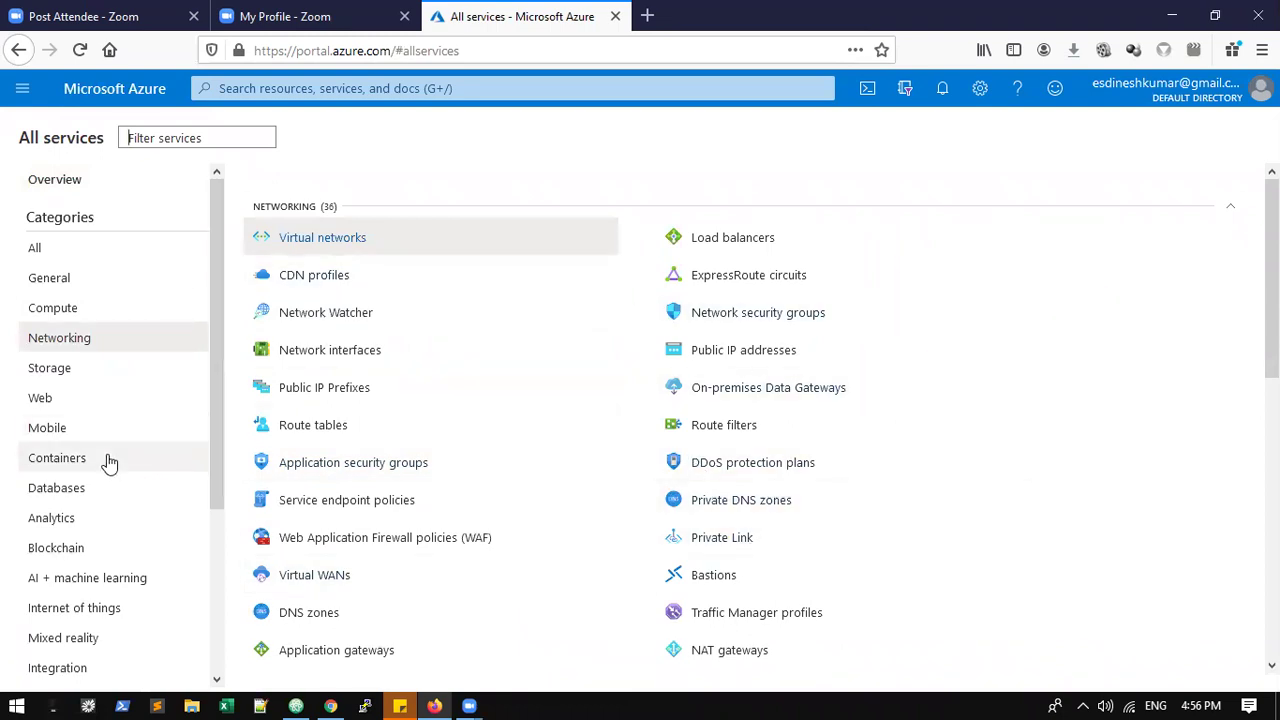
click(80, 372)
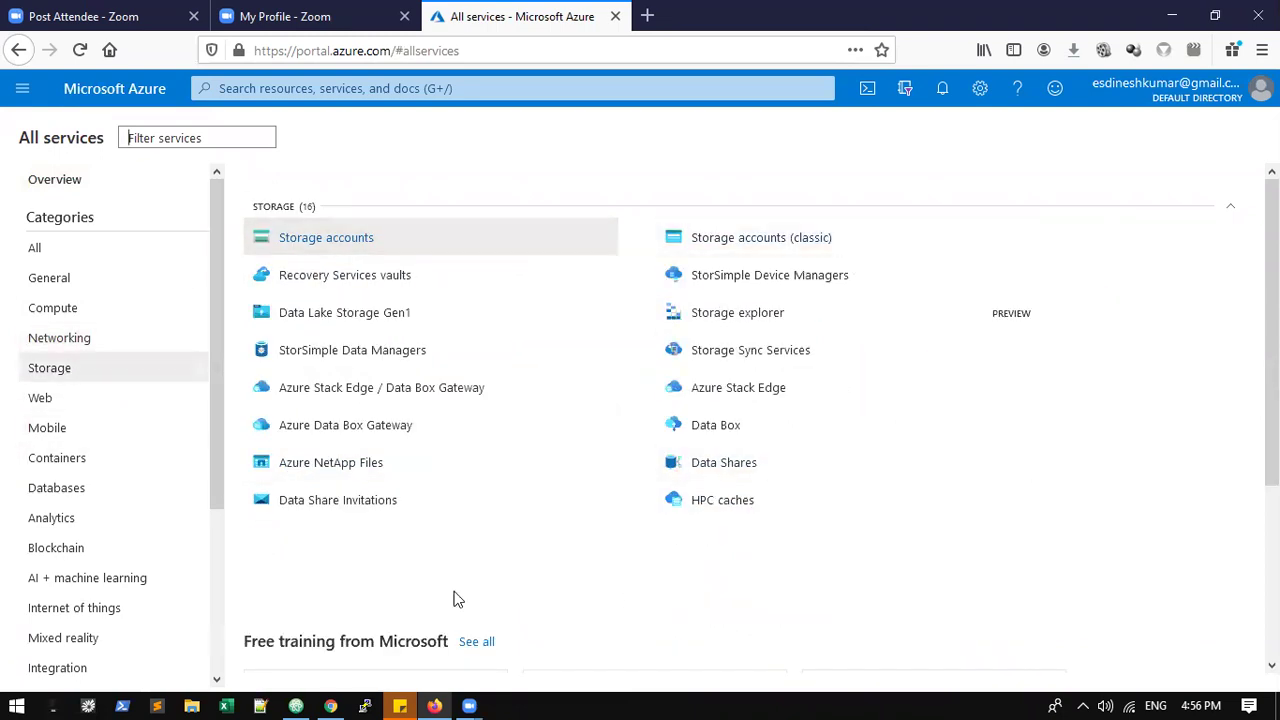
click(55, 399)
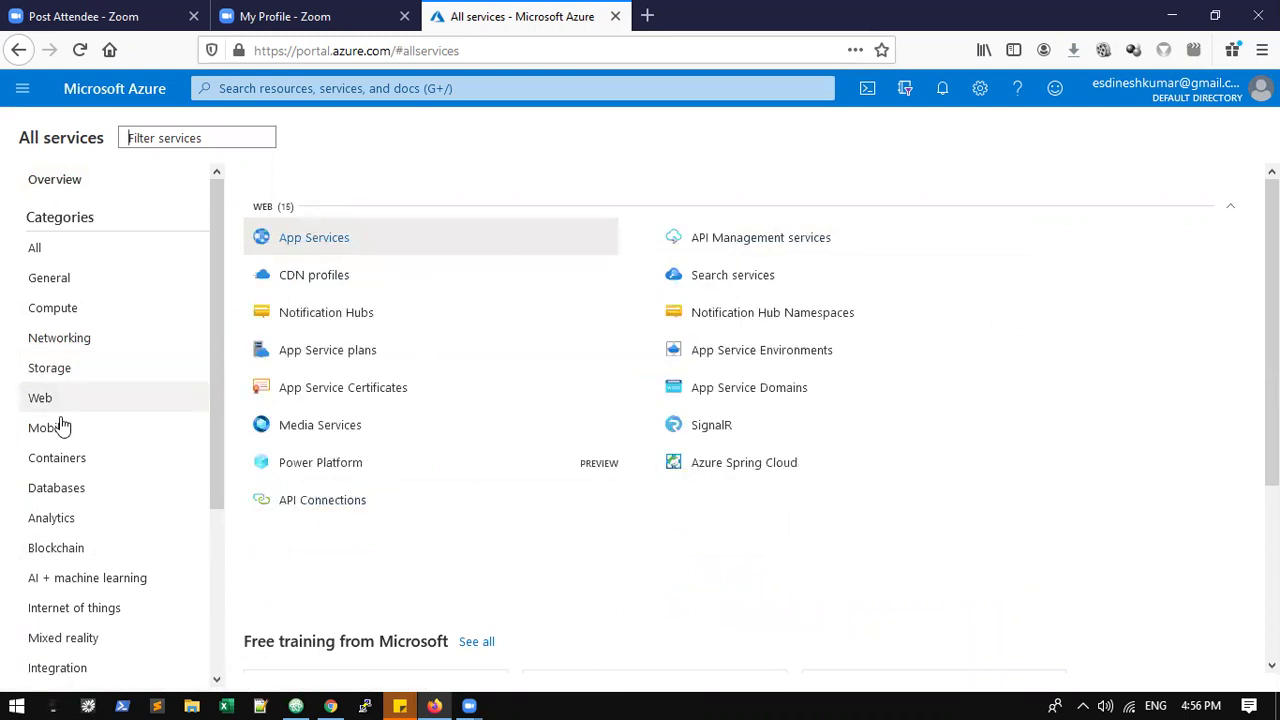
click(62, 427)
click(95, 468)
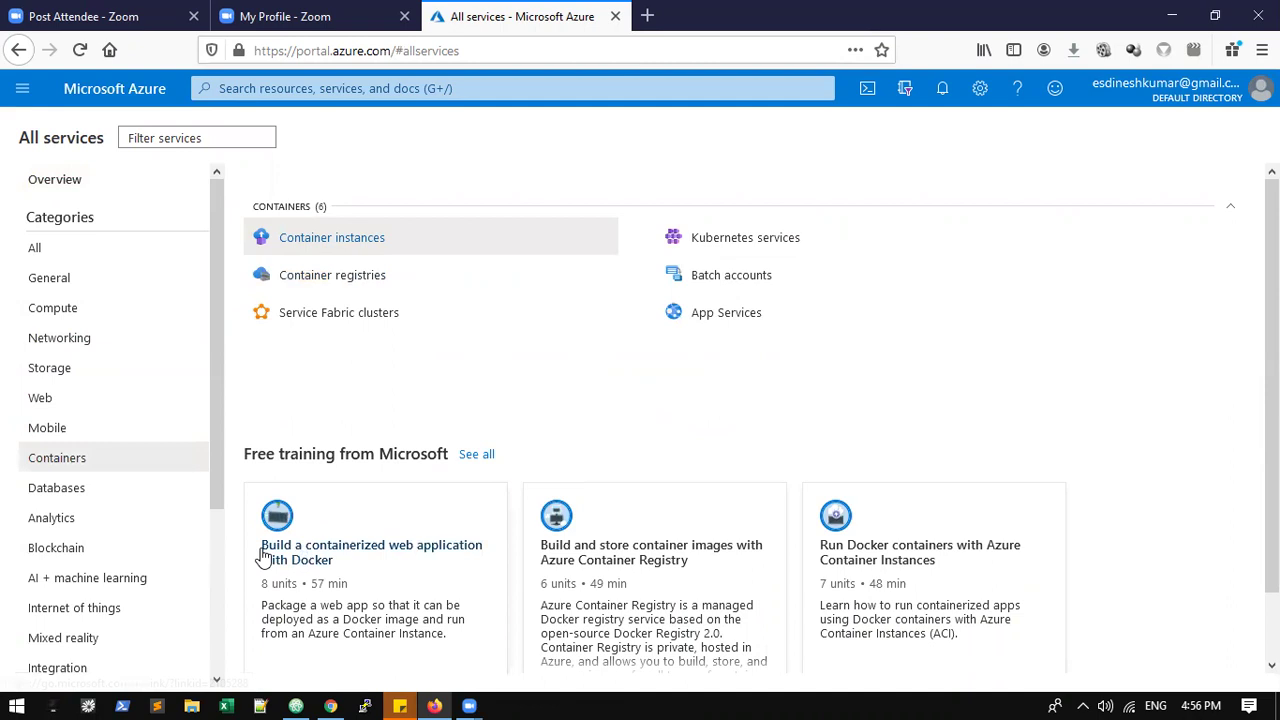
click(82, 490)
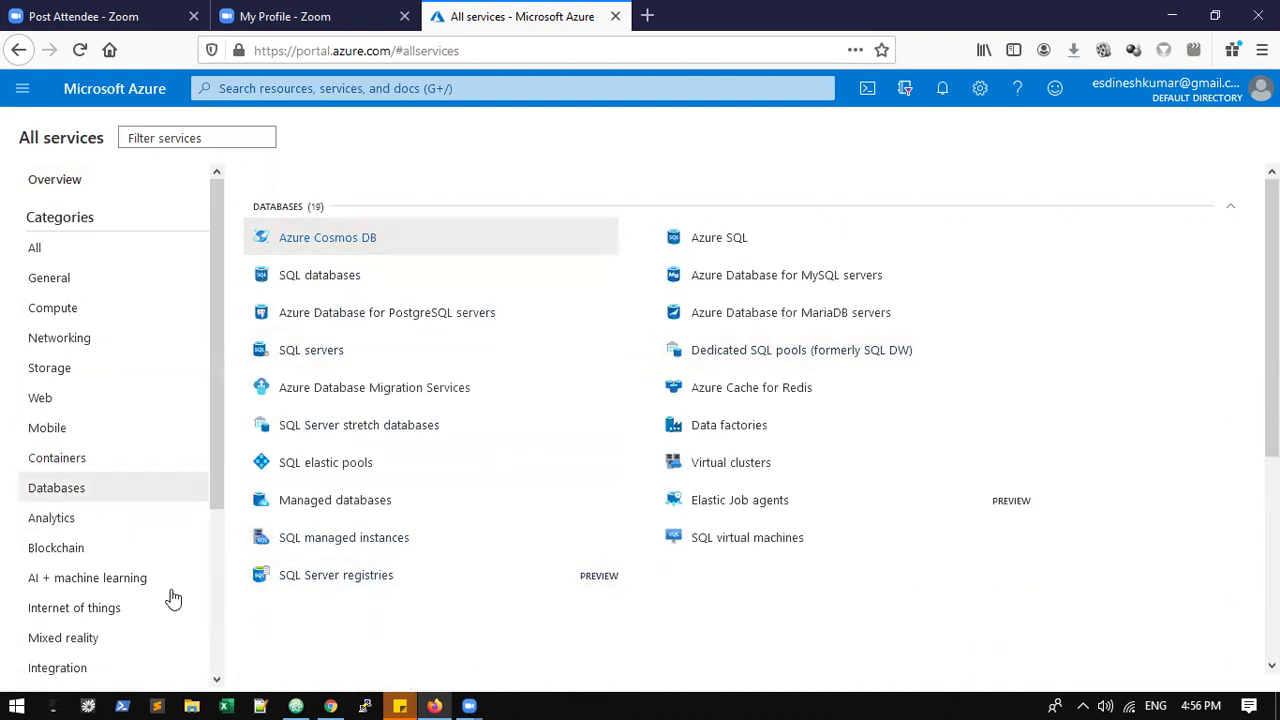
click(84, 520)
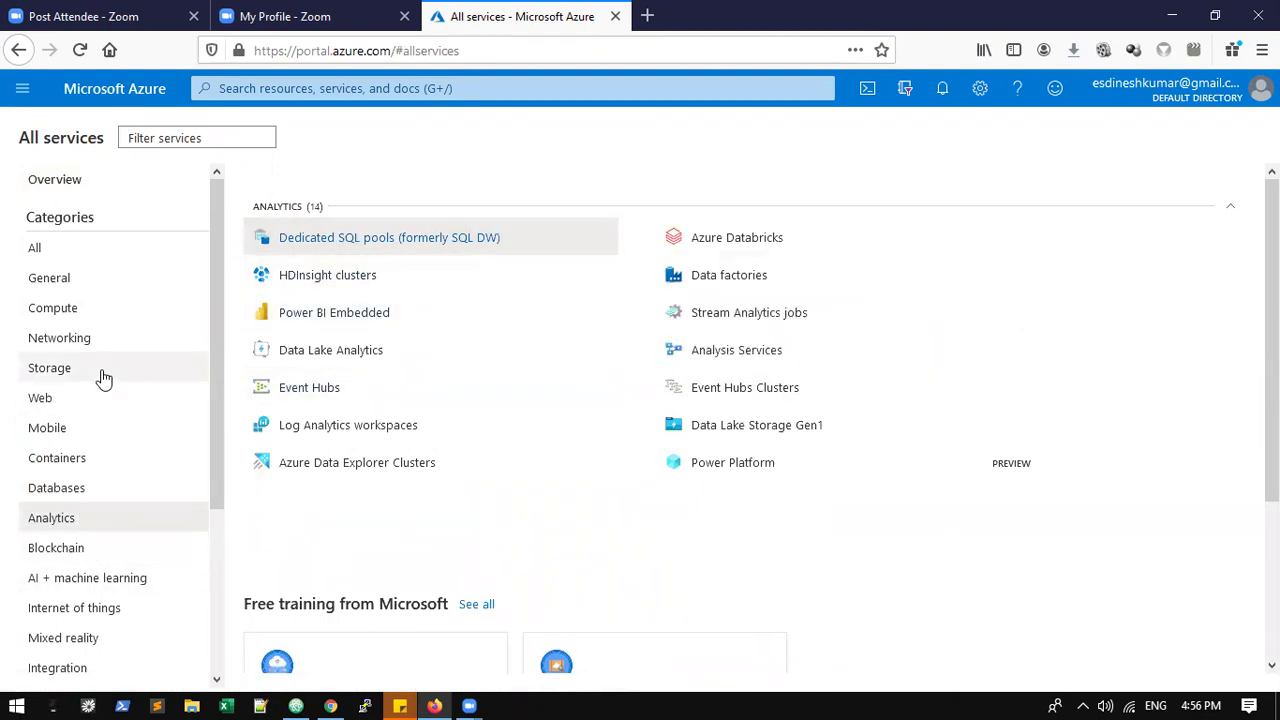
scroll(73, 575, down, 4)
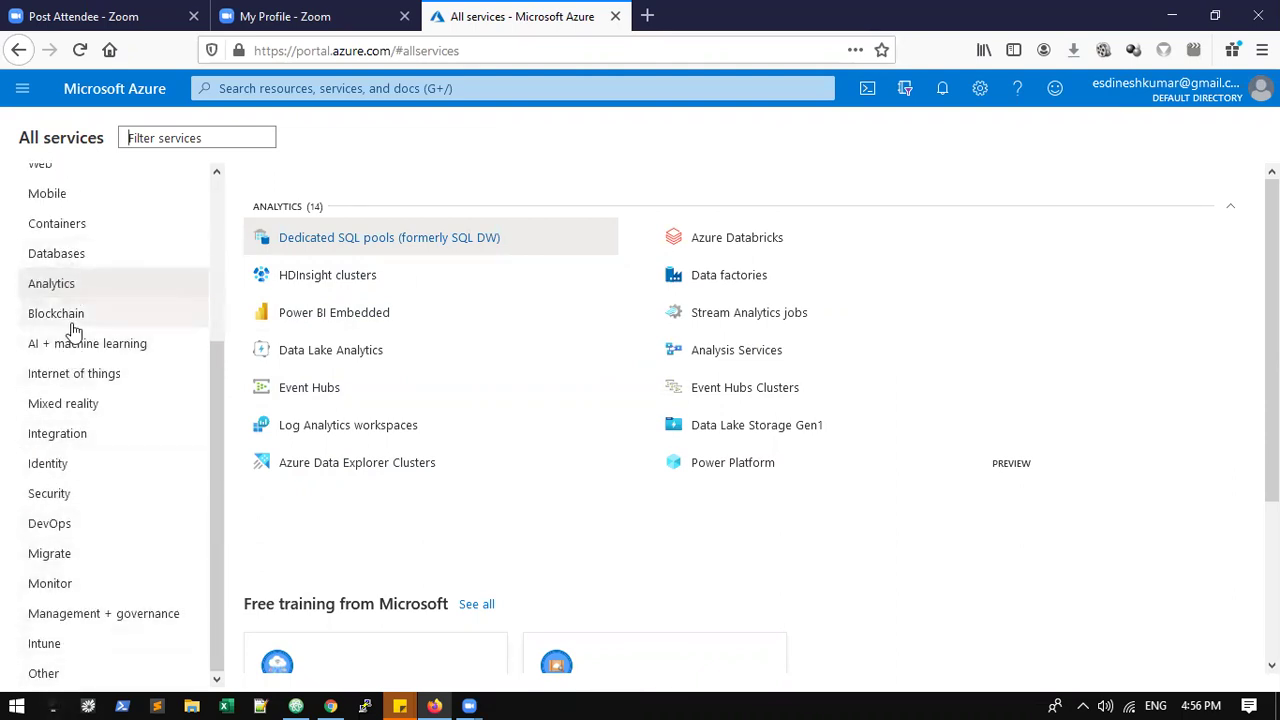
click(89, 403)
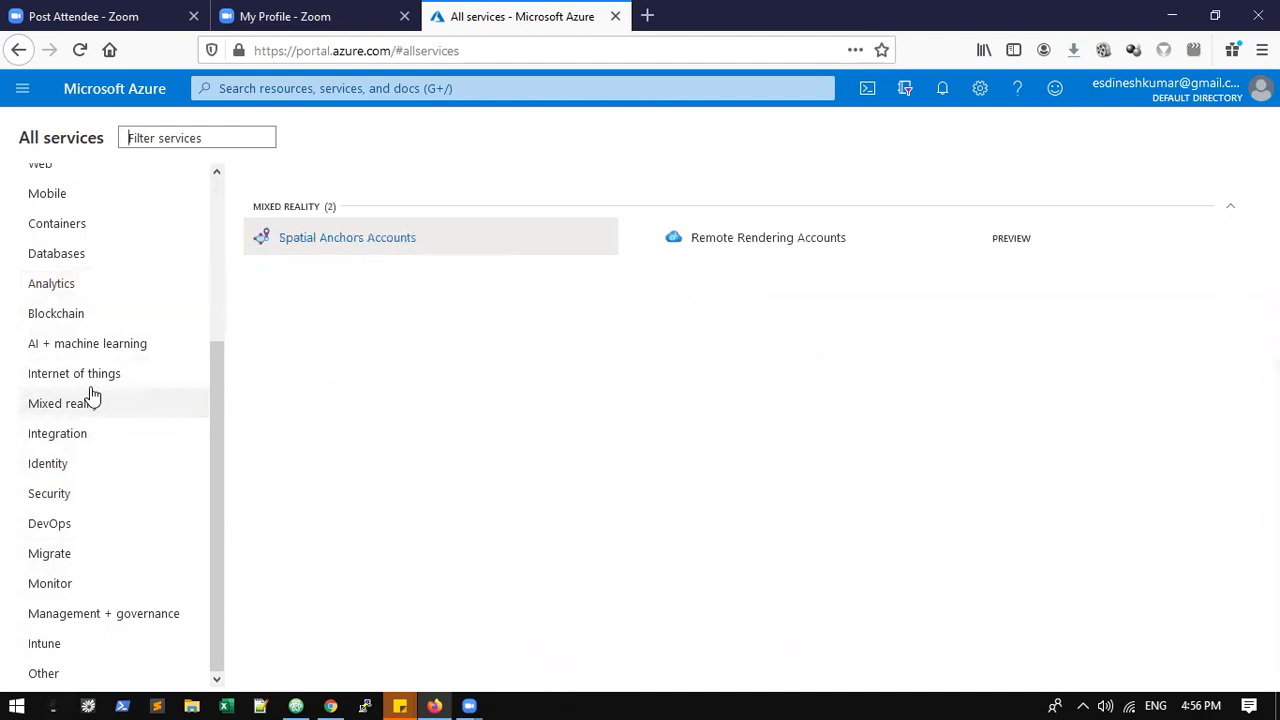
click(104, 371)
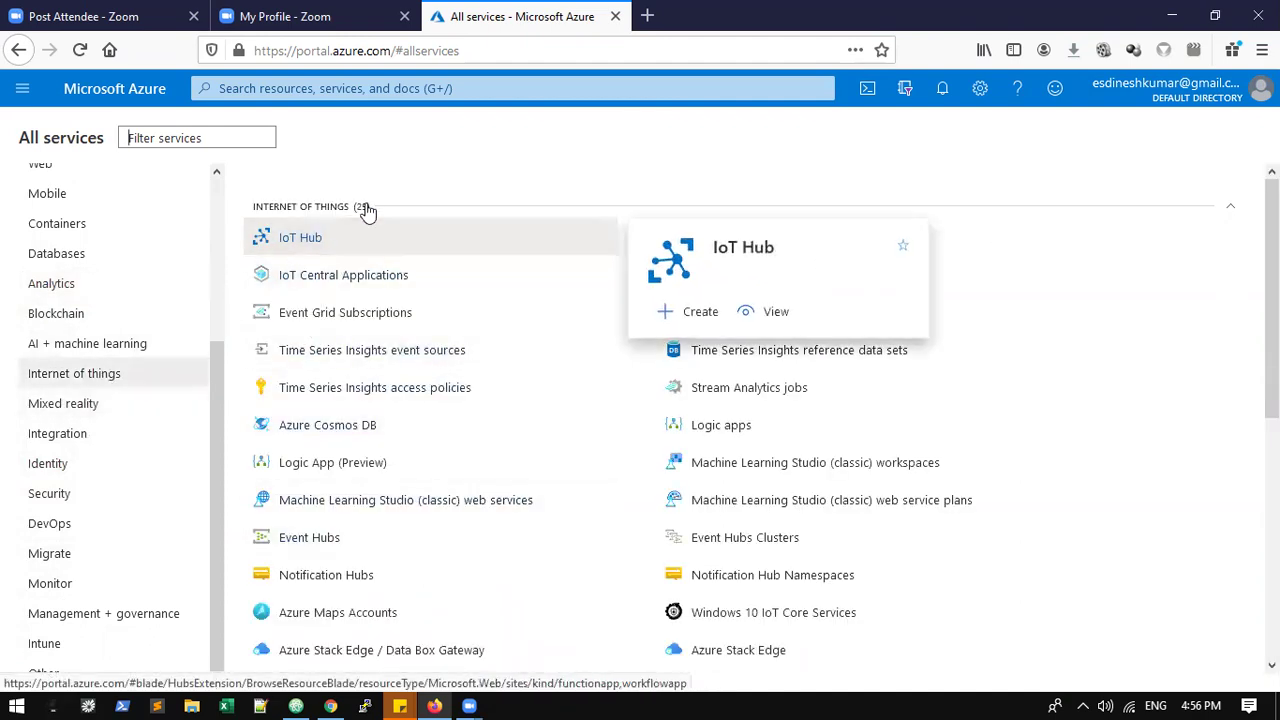
scroll(72, 428, up, 3)
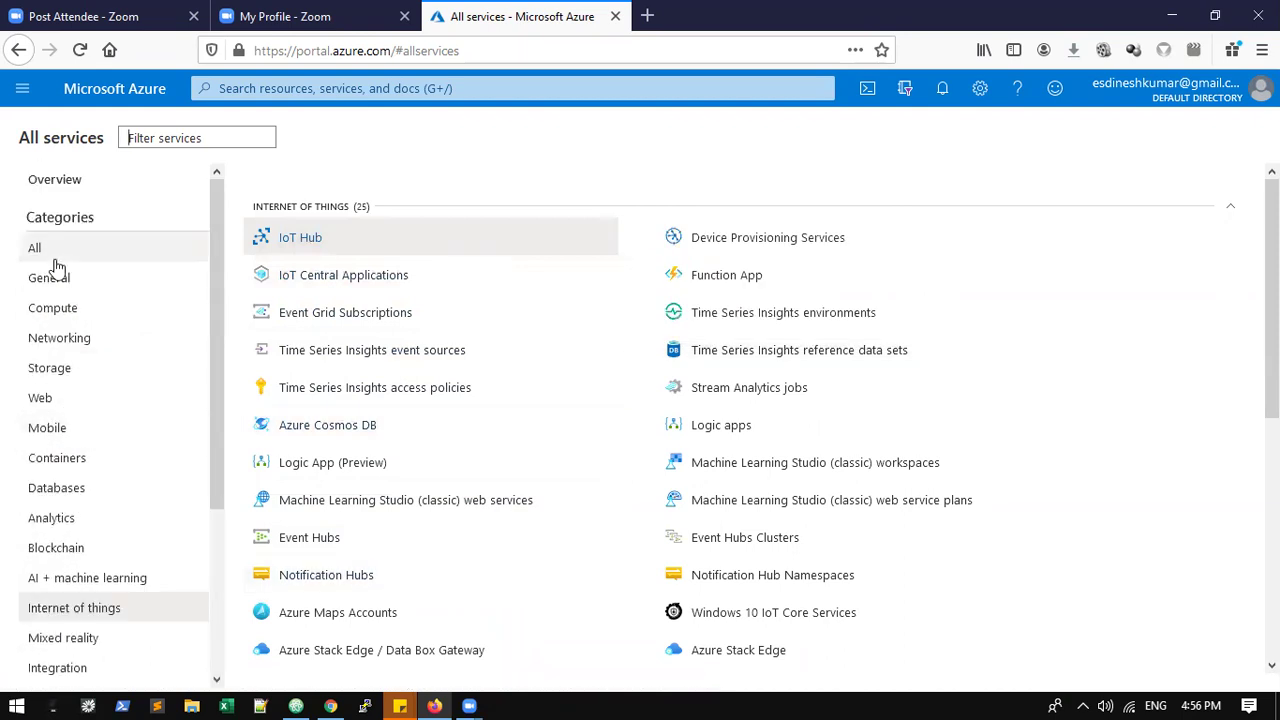
click(55, 180)
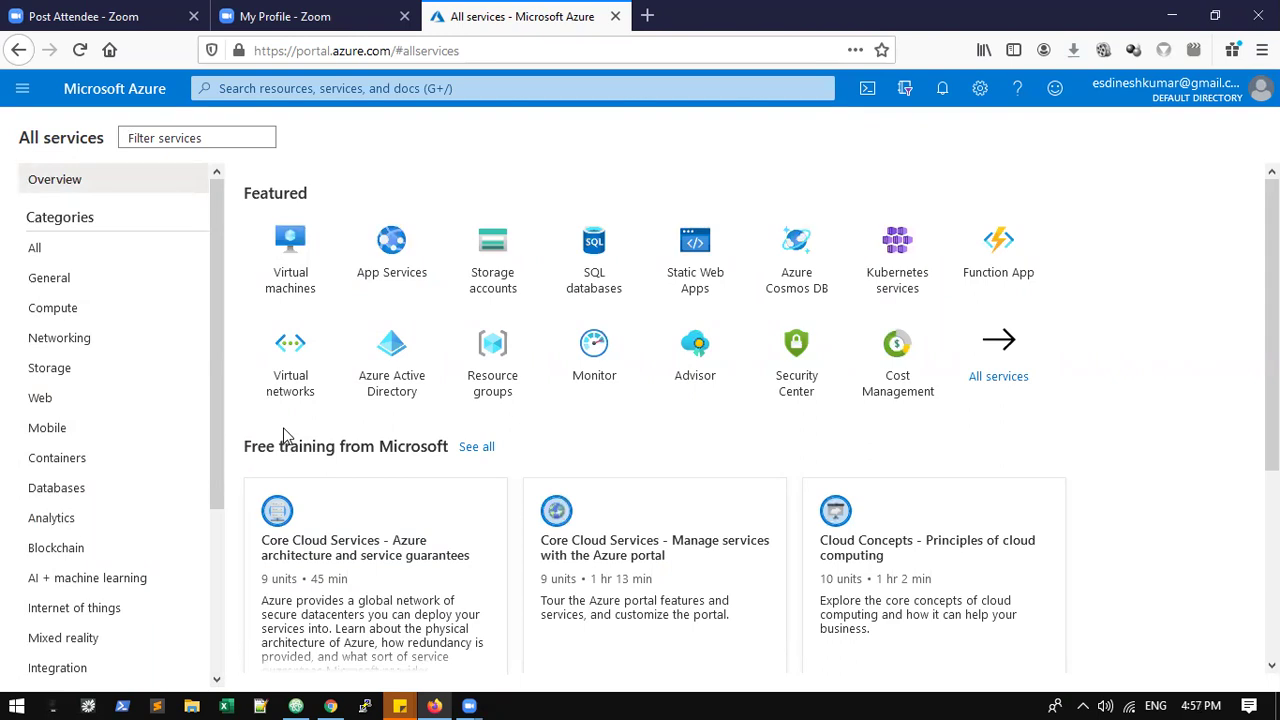
- Open the Resource groups list and start adding a new resource group
click(491, 355)
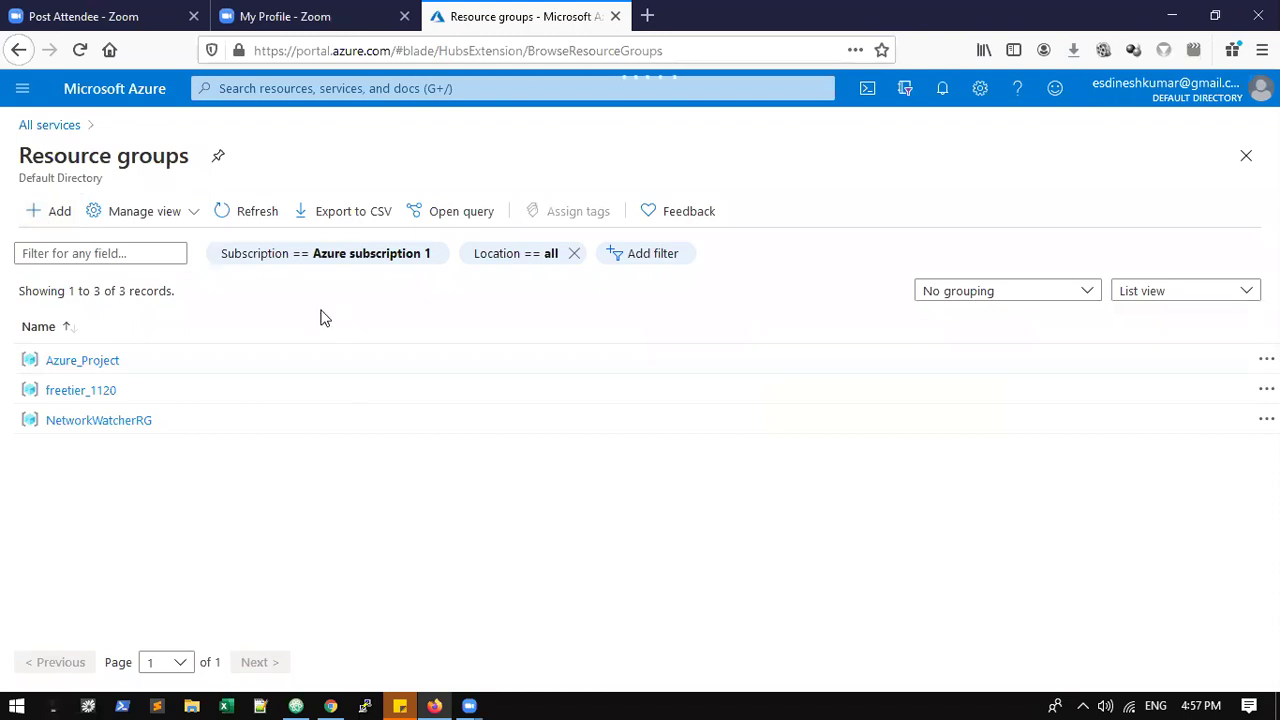
click(52, 212)
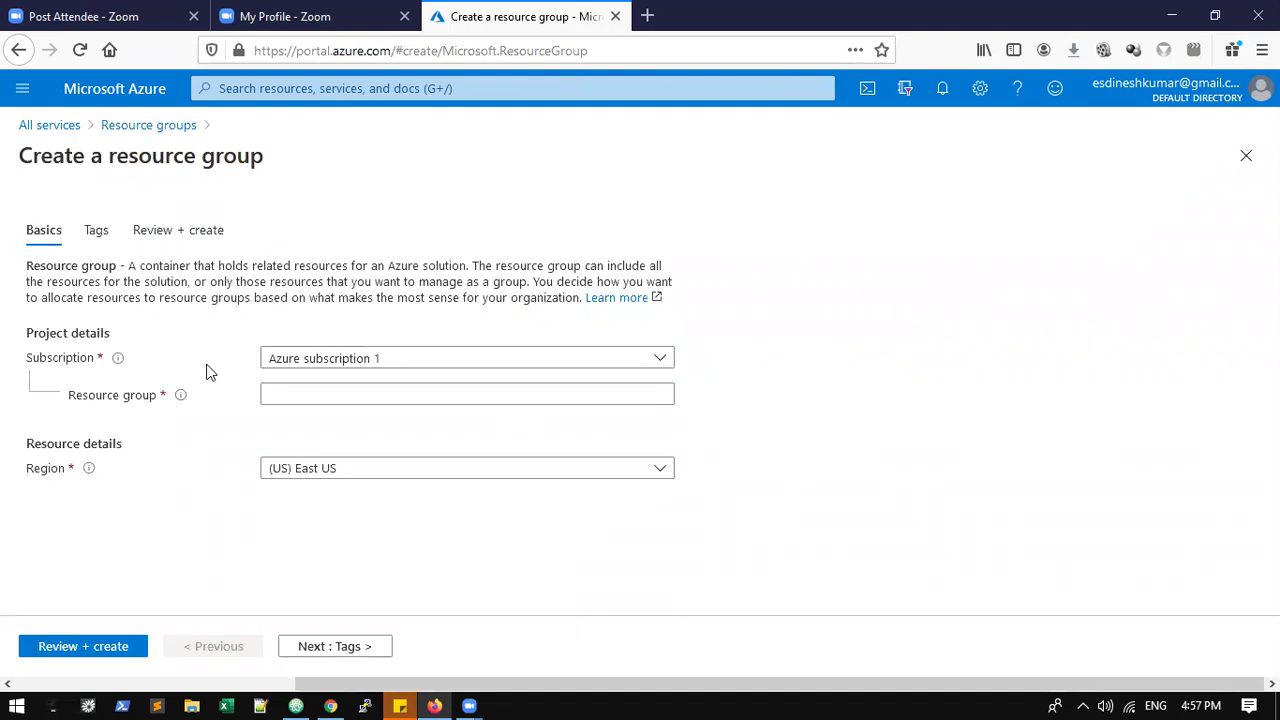
- Name the resource group BDPBatchOct2020, keep region (US) East US, and continue to Tags
click(367, 358)
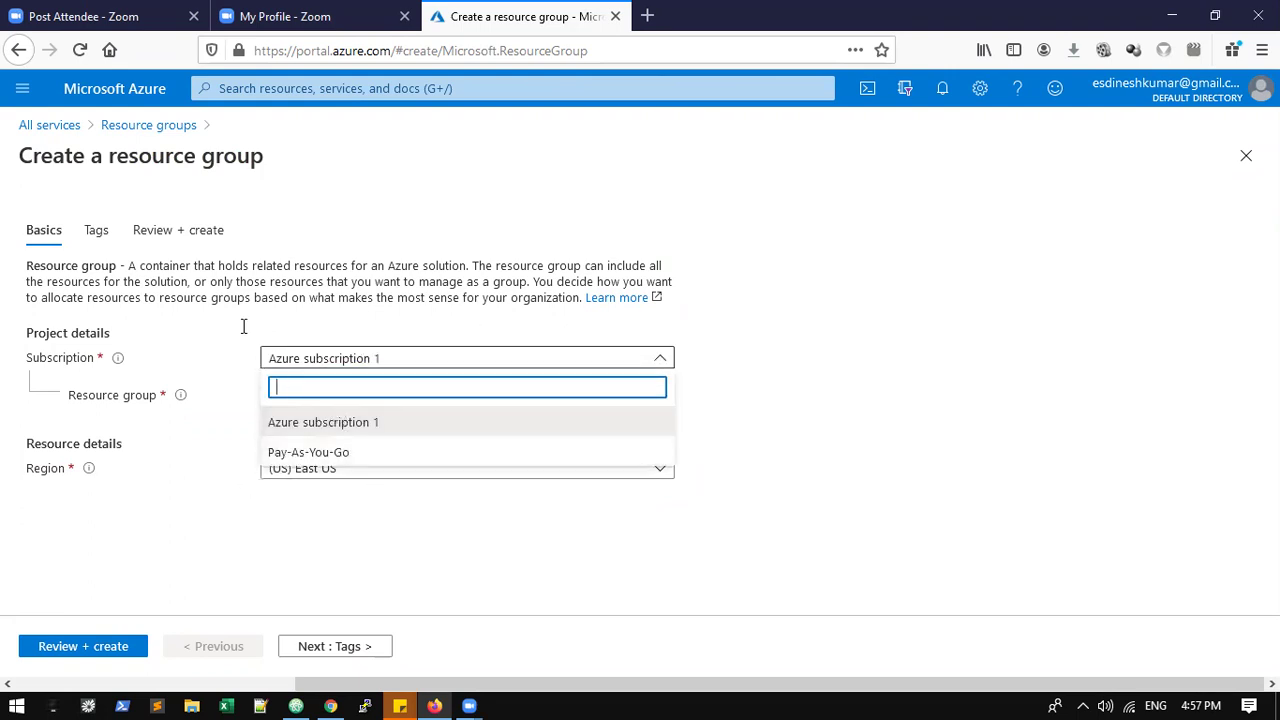
click(233, 290)
click(342, 393)
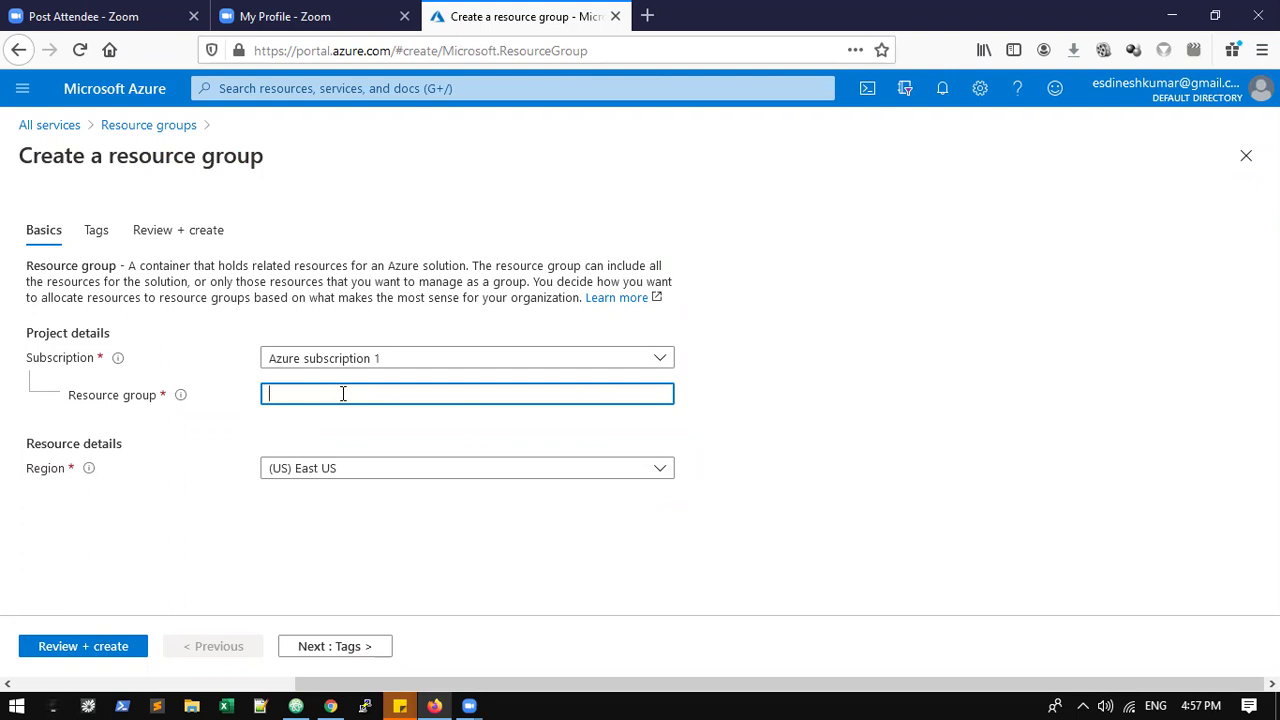
text(Oct2020)
key(Home)
text(BatchBDP)
click(345, 481)
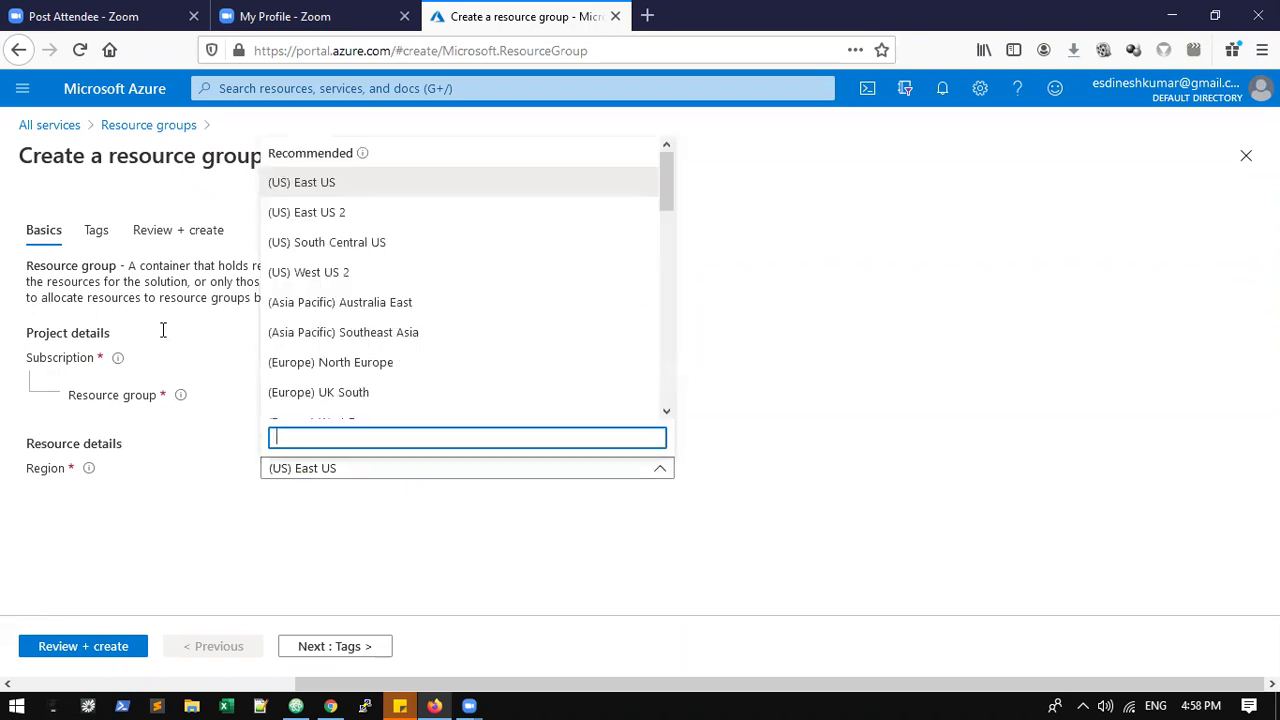
click(346, 188)
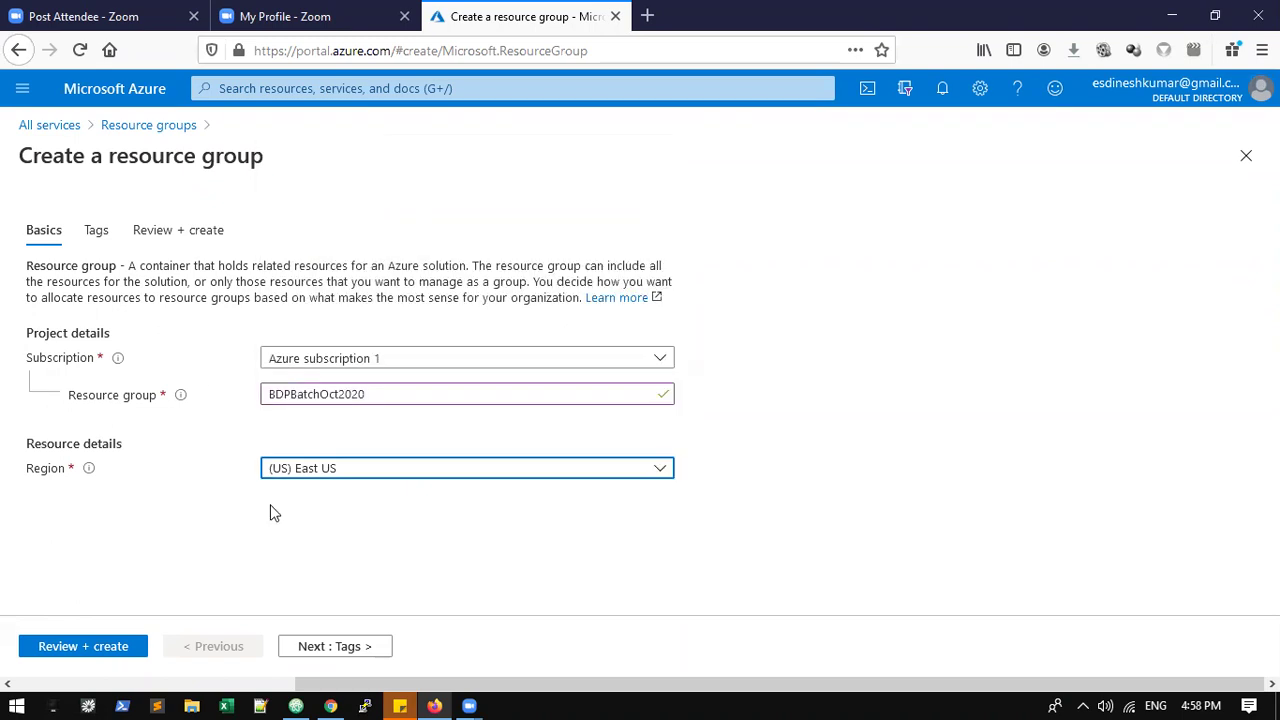
click(322, 648)
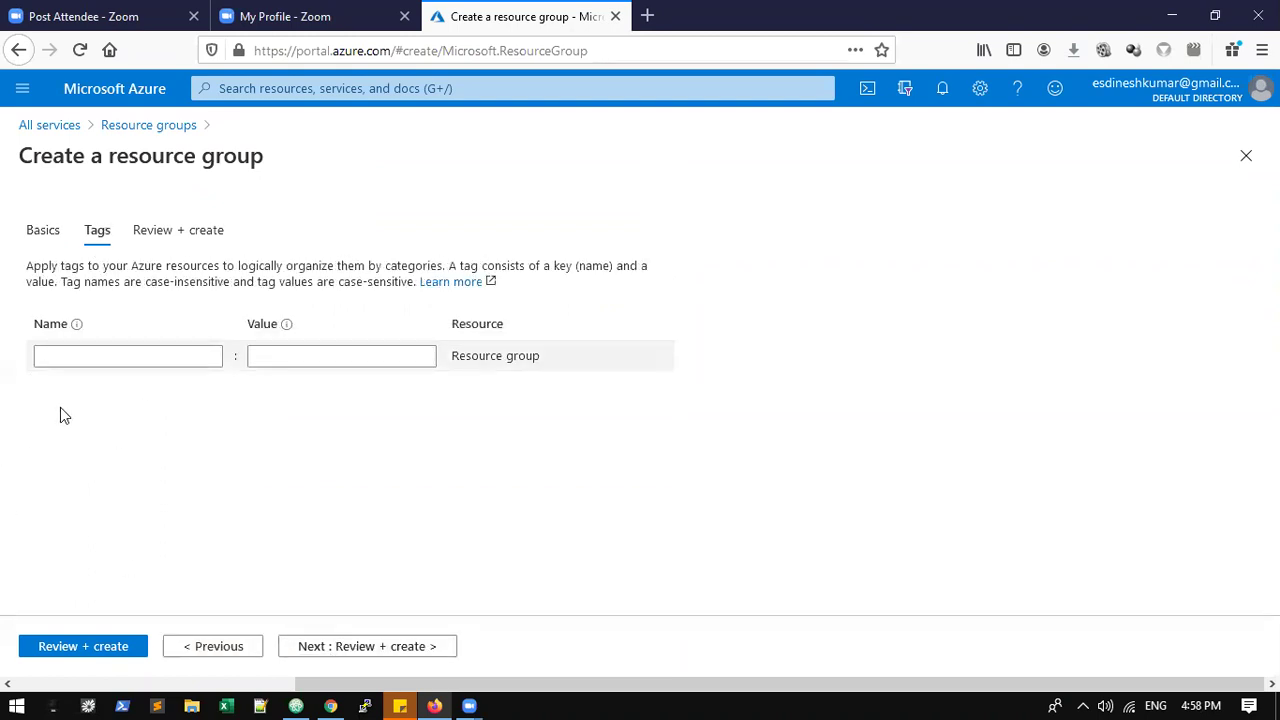
- Add the tag Batch = RG_Oct20 and proceed to Review + create
click(126, 363)
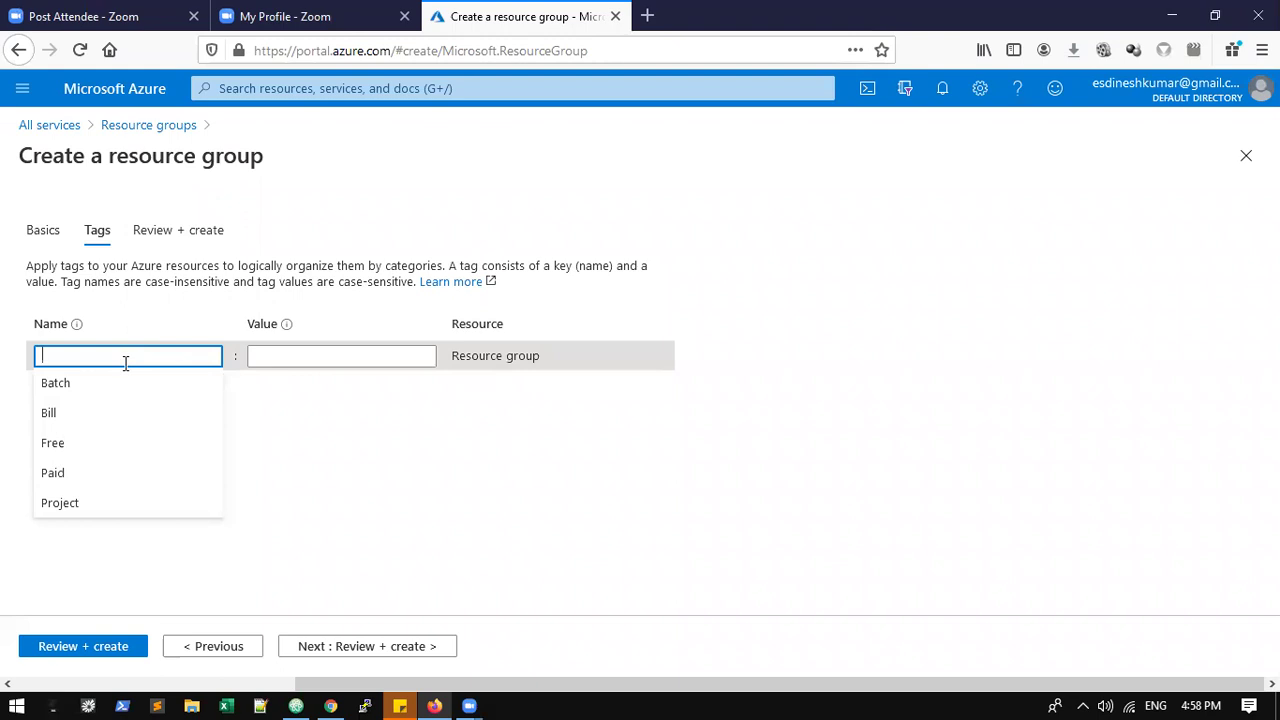
click(117, 382)
click(303, 357)
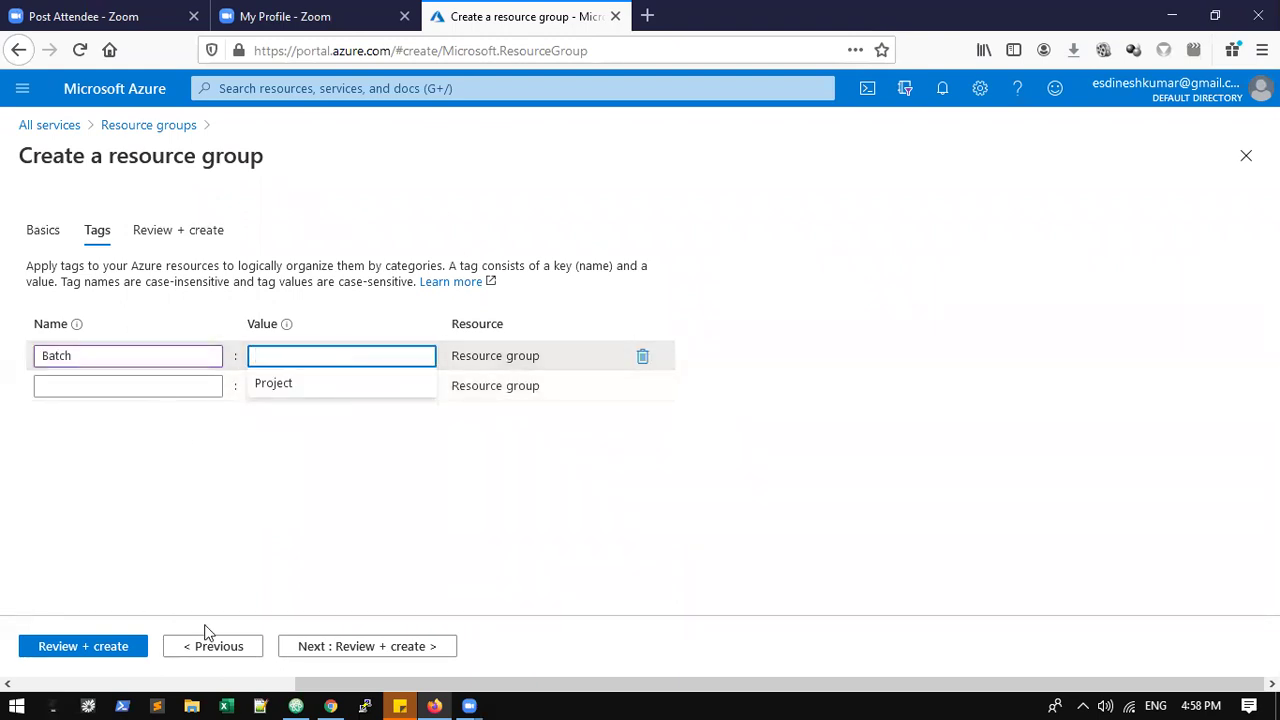
text(RG)
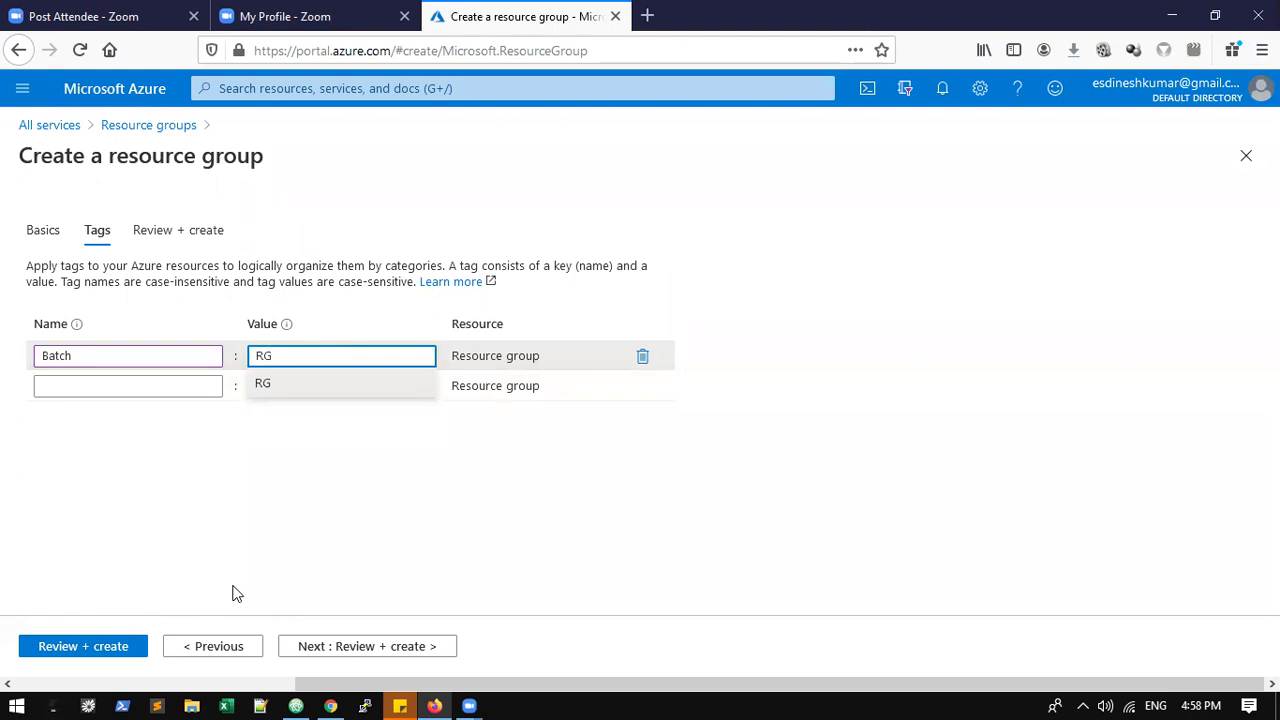
text(_Oct20)
click(123, 480)
click(356, 646)
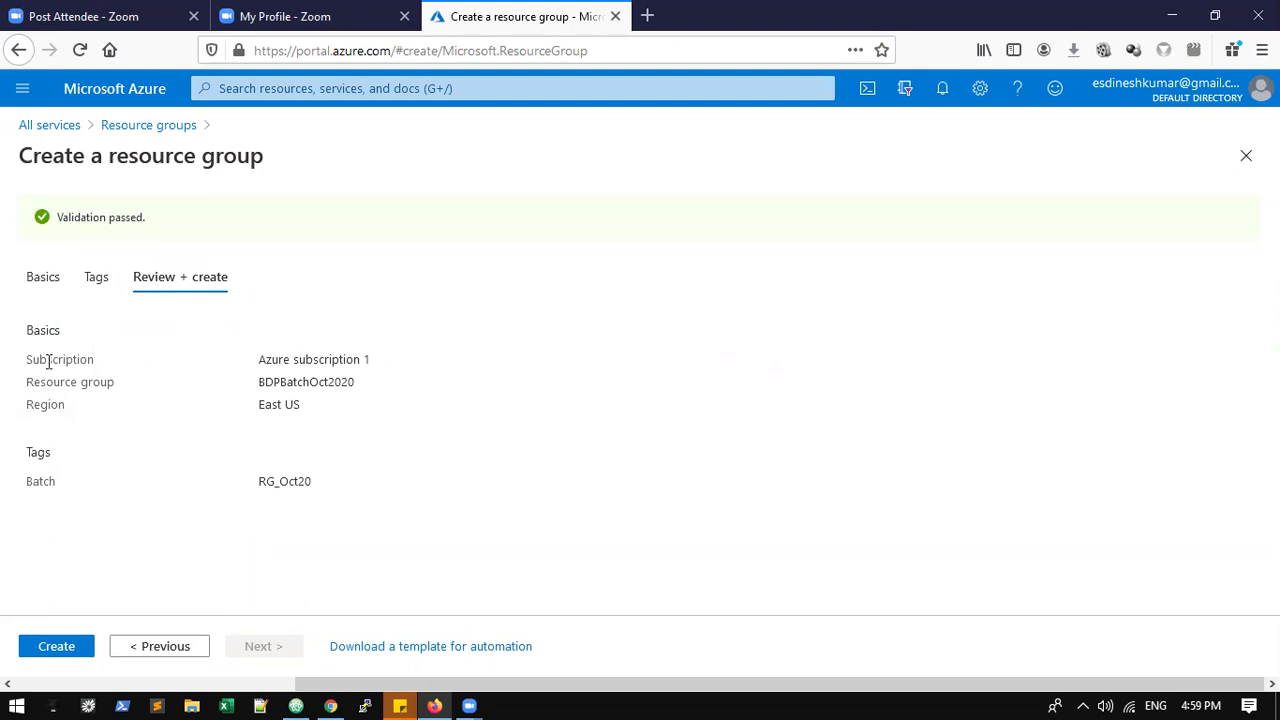
drag(47, 360, 163, 363)
drag(31, 382, 293, 382)
drag(28, 404, 378, 405)
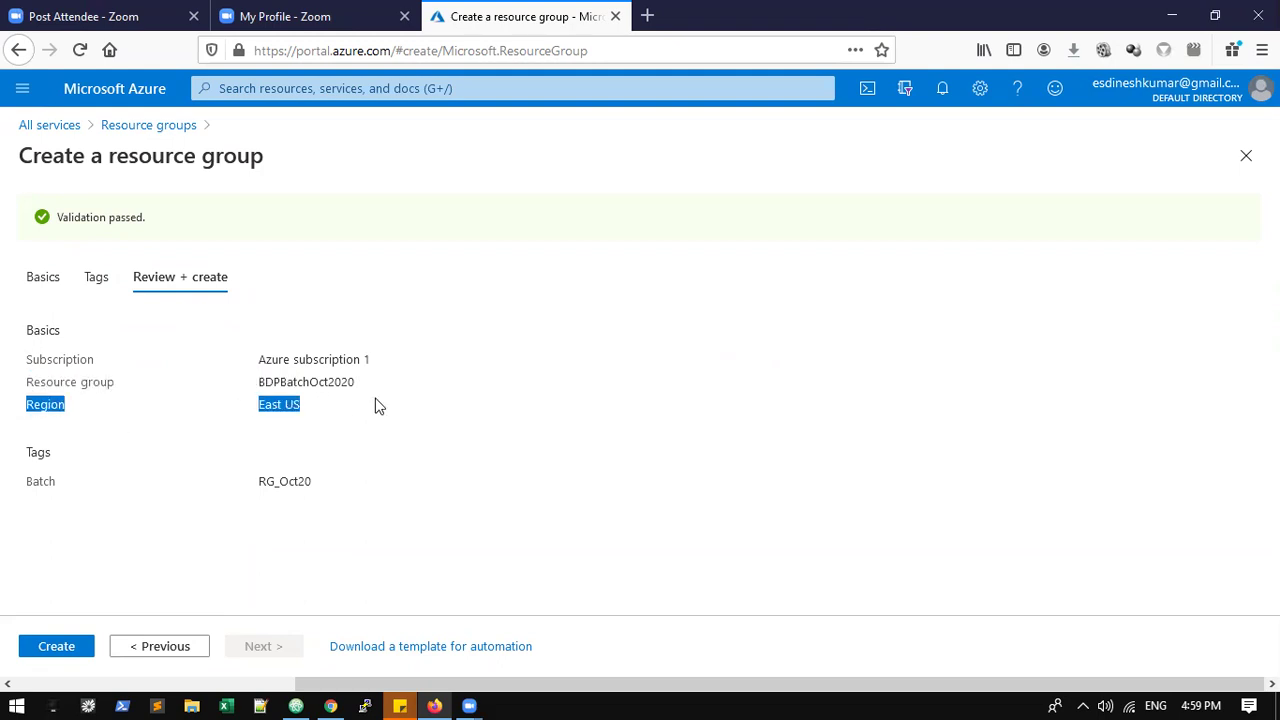
drag(26, 484, 122, 490)
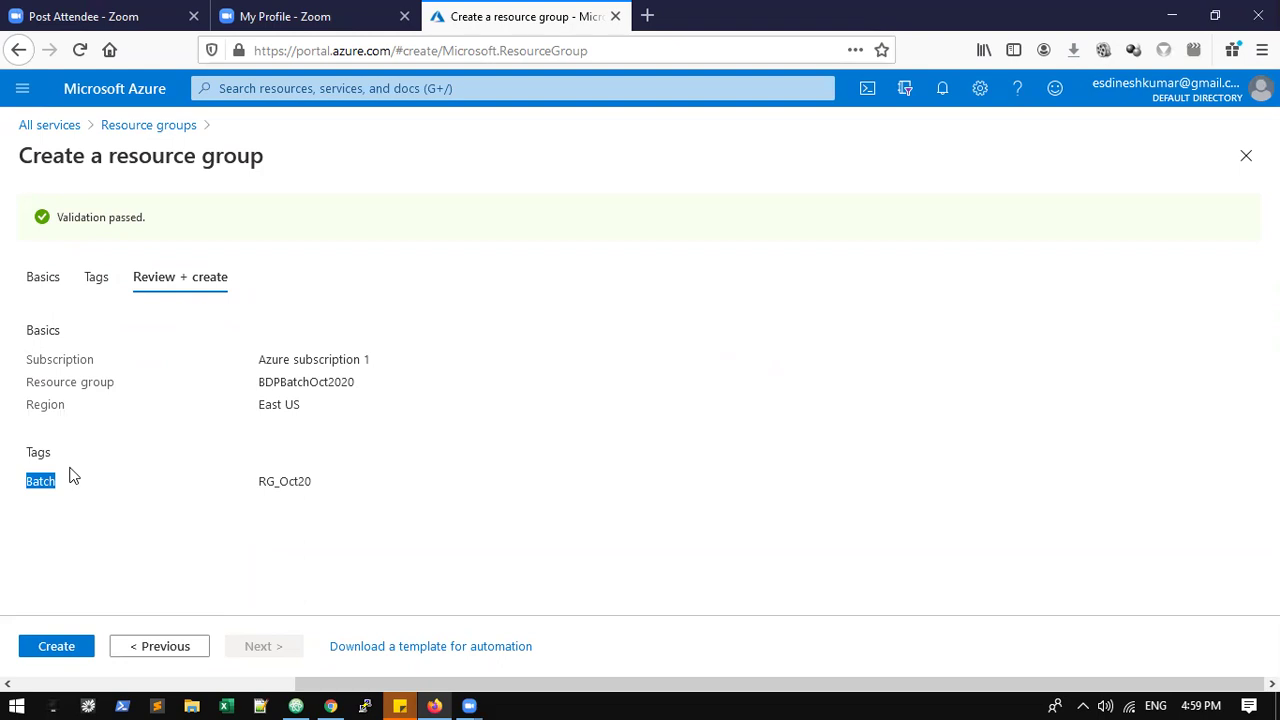
double_click(268, 480)
click(82, 483)
drag(360, 490, 167, 480)
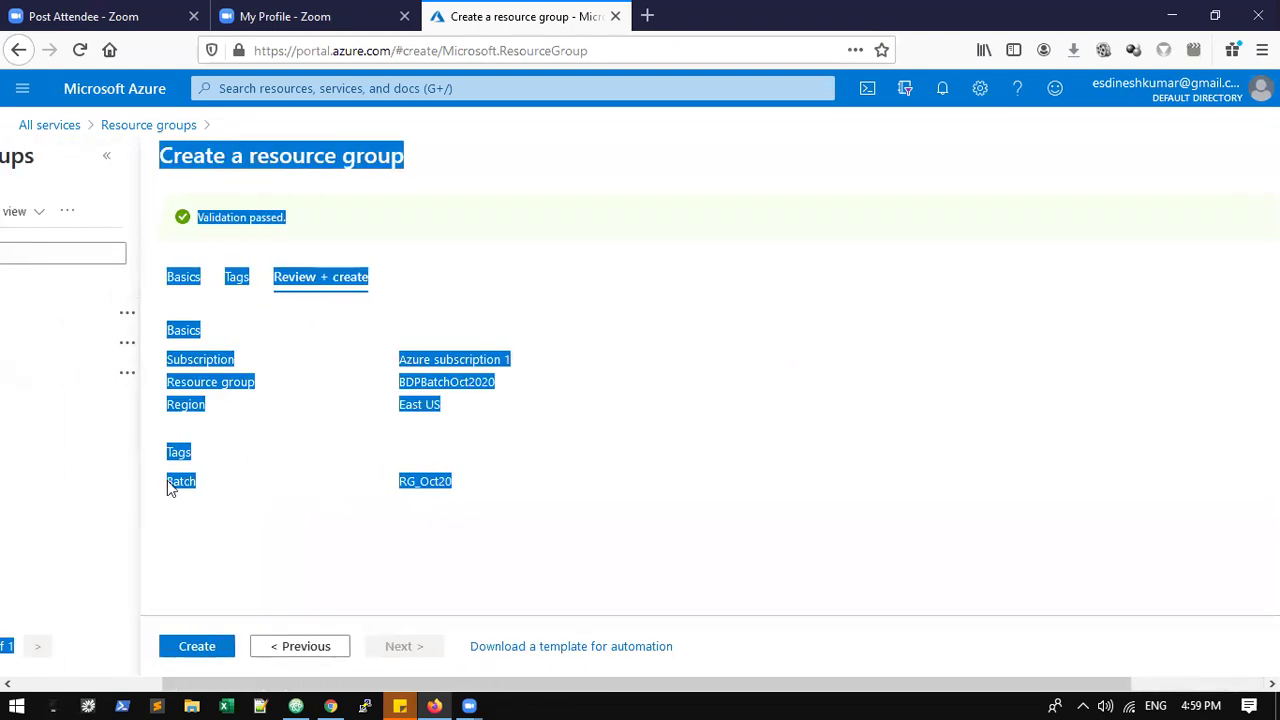
click(240, 486)
drag(323, 687, 491, 690)
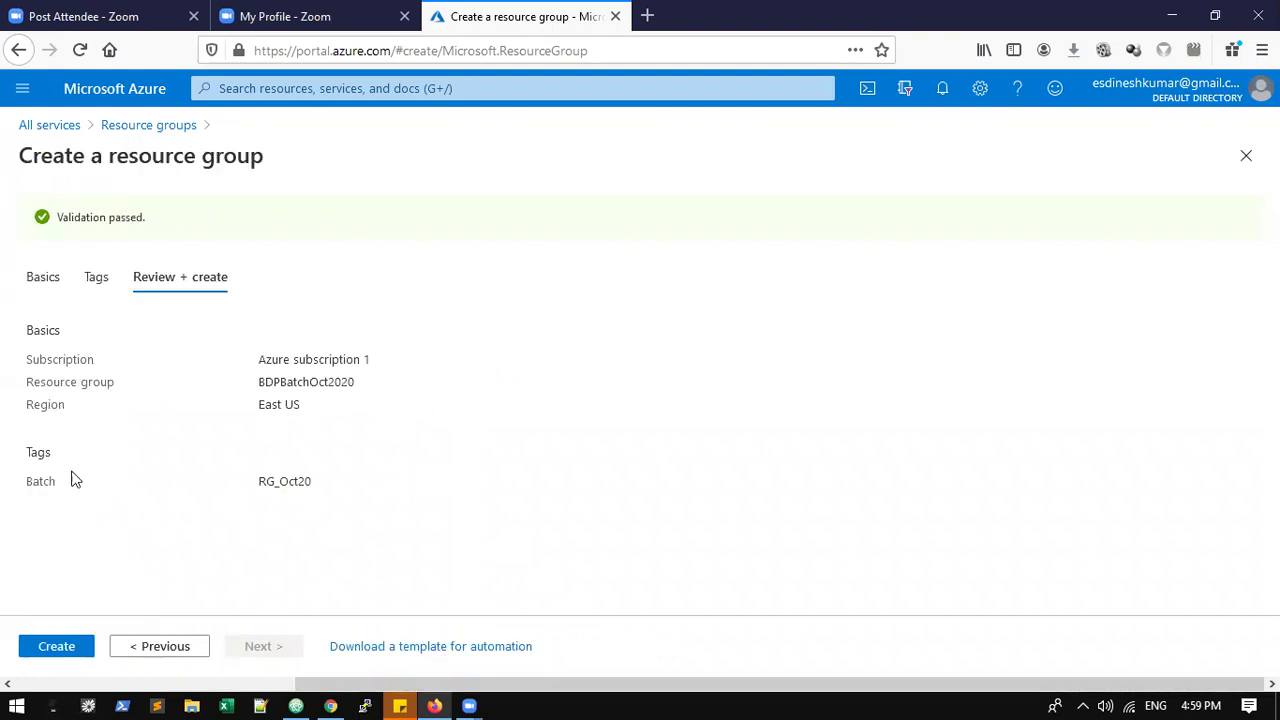
drag(26, 484, 194, 477)
- Create the BDPBatchOct2020 resource group and view it from the list
click(60, 645)
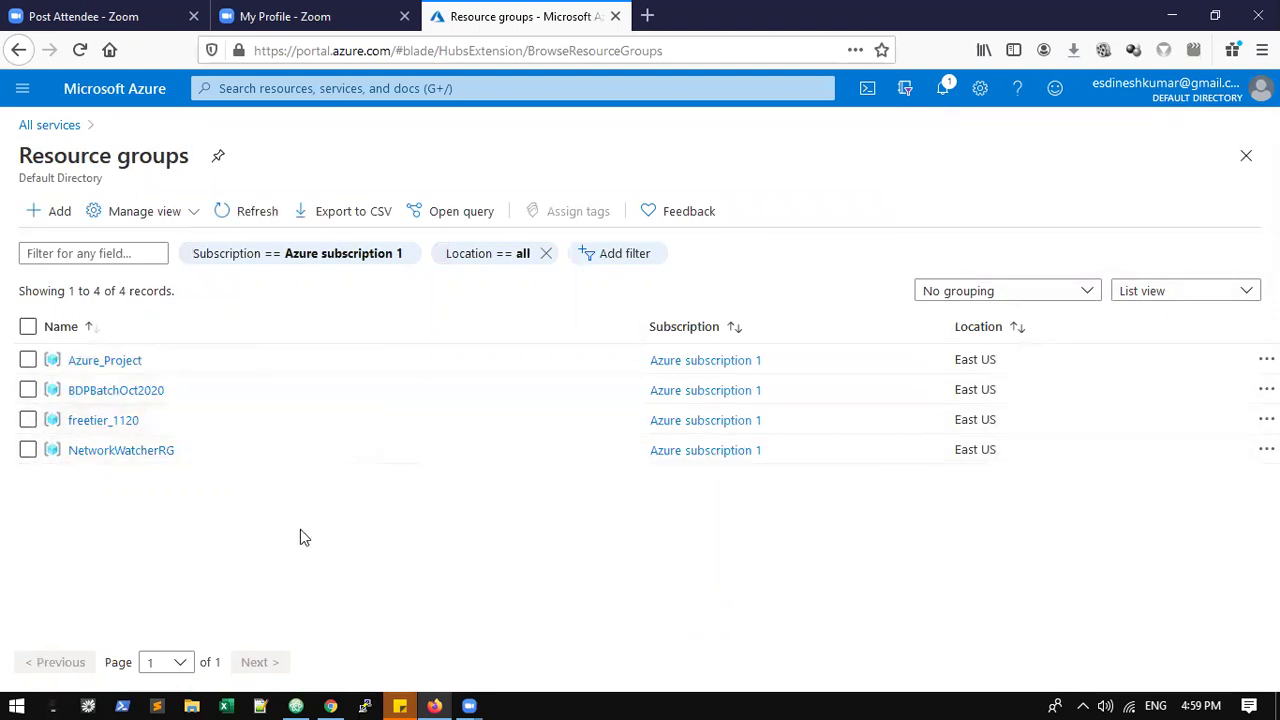
click(131, 390)
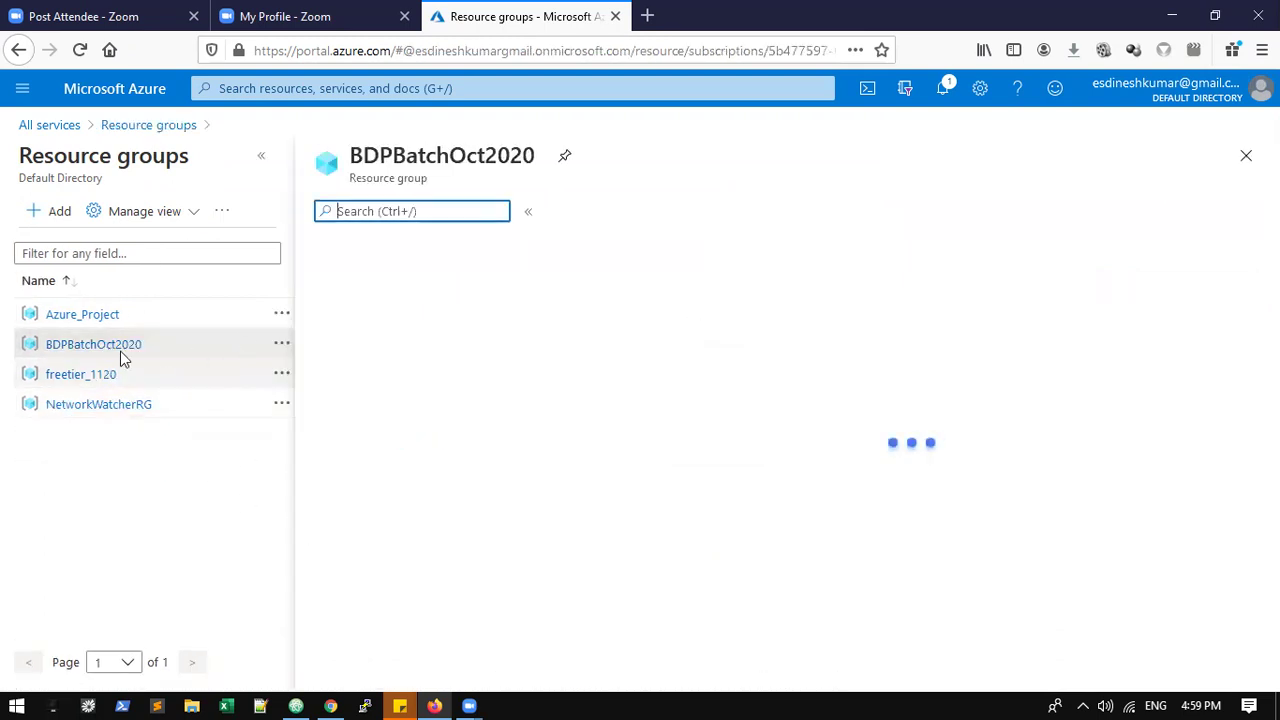
click(100, 88)
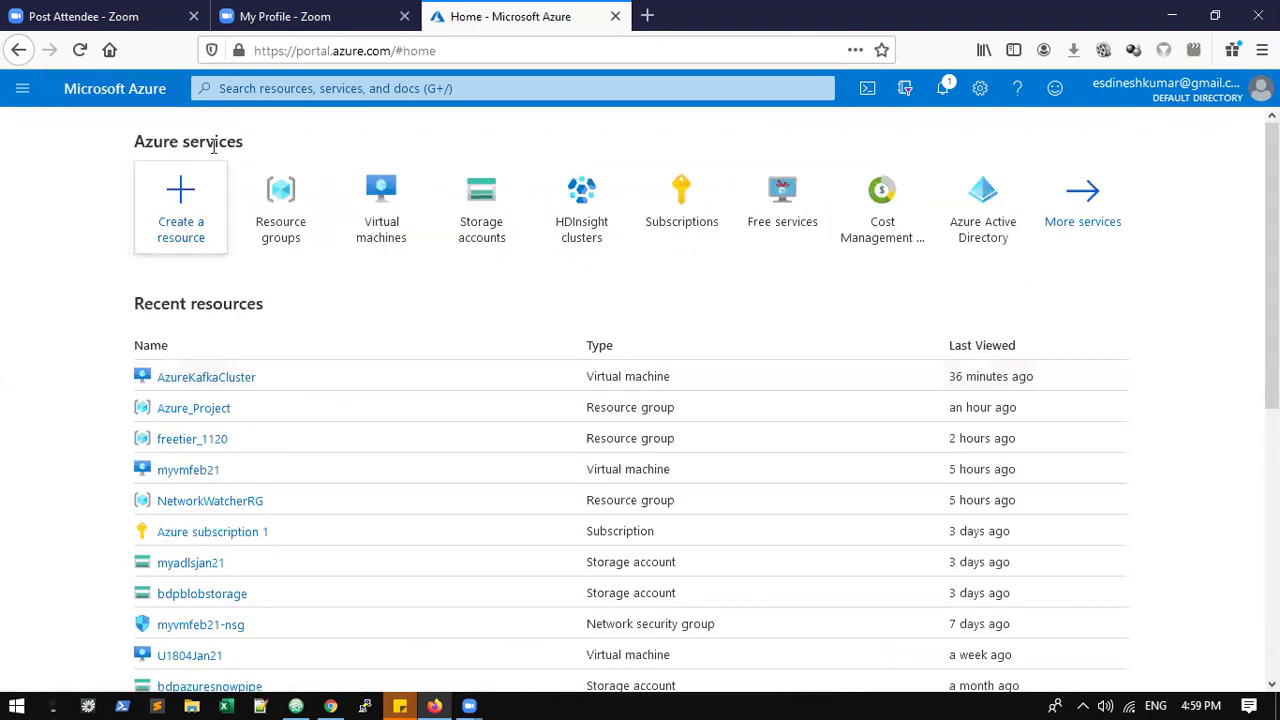
- Reopen BDPBatchOct2020 via a 'resou' search and start adding a resource to it
click(253, 88)
text(resou)
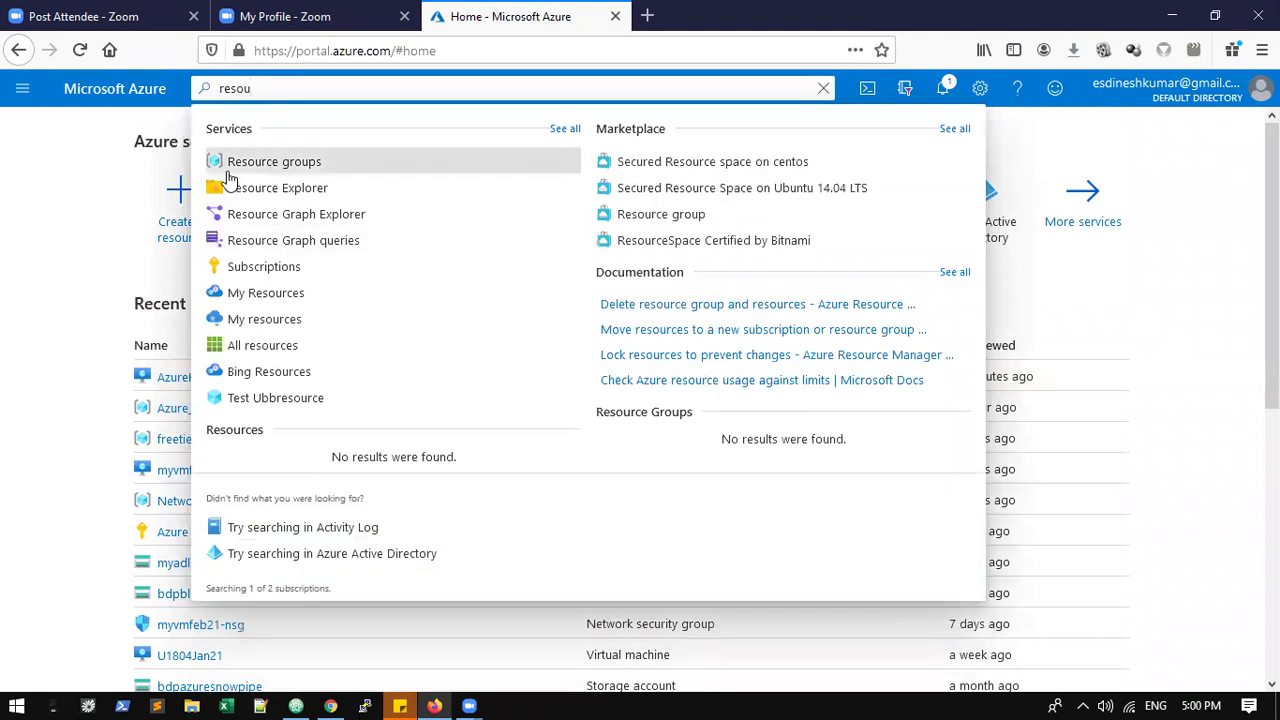
click(232, 162)
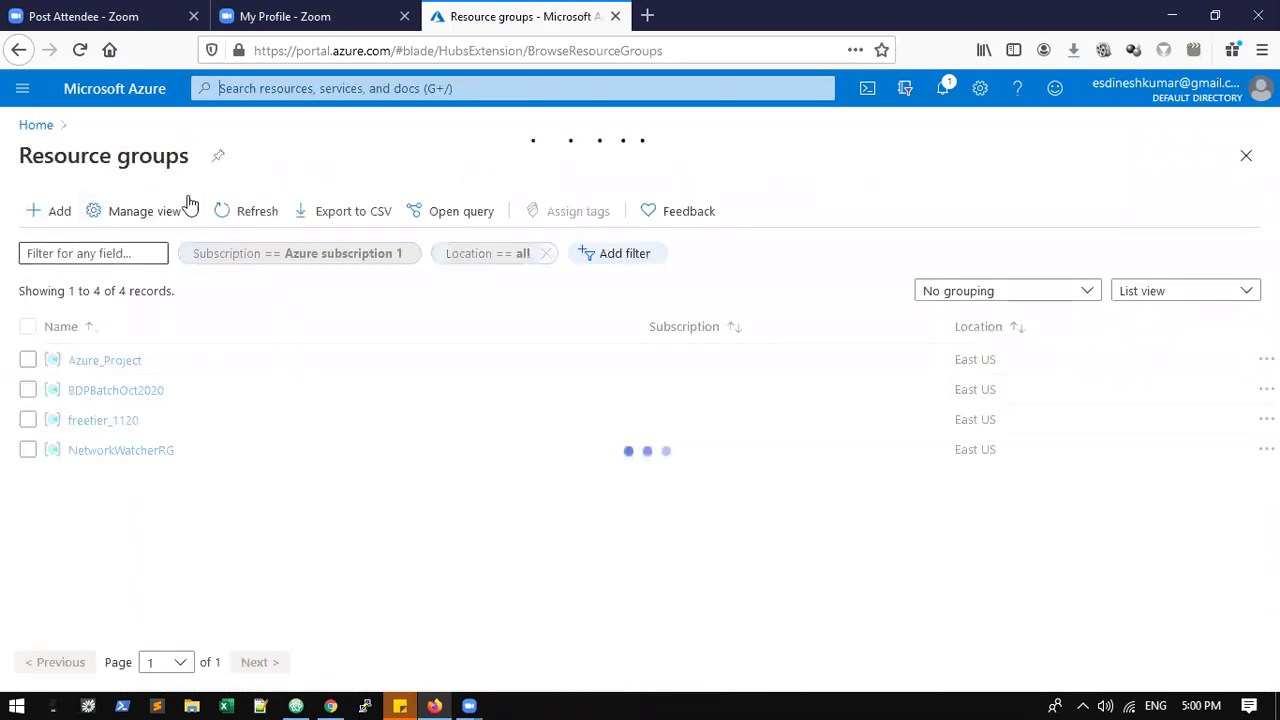
click(116, 391)
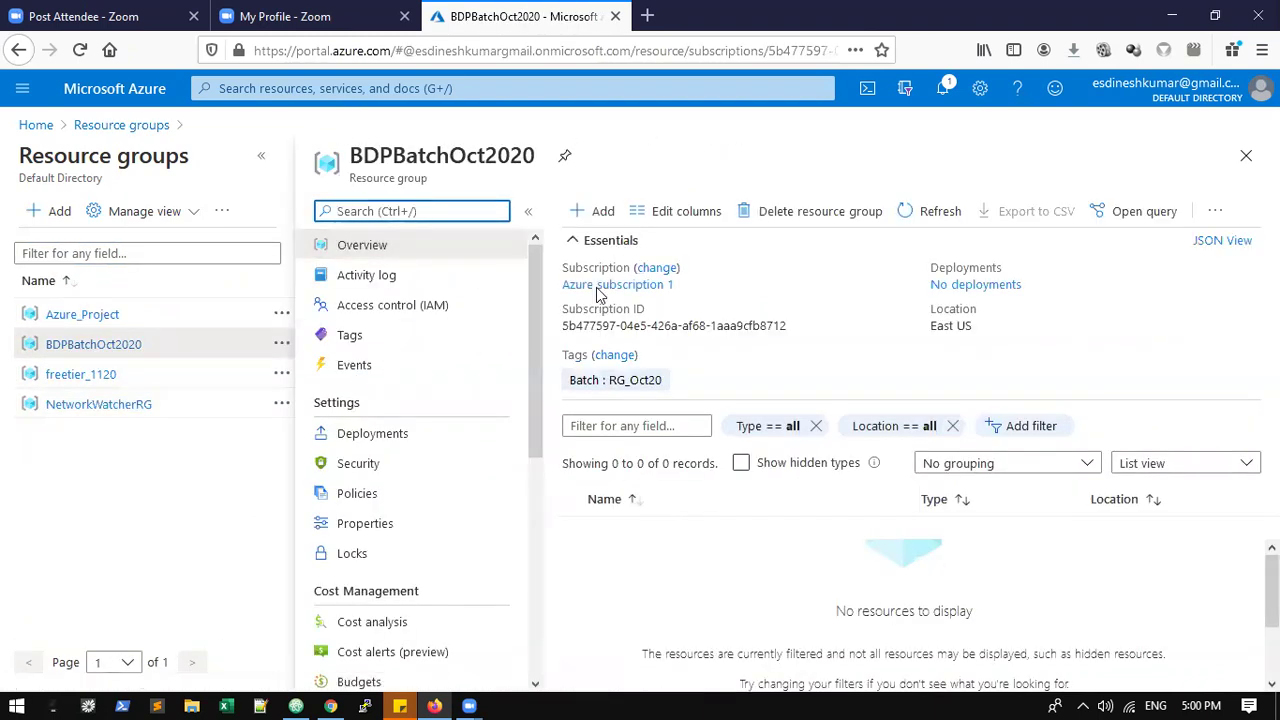
click(594, 213)
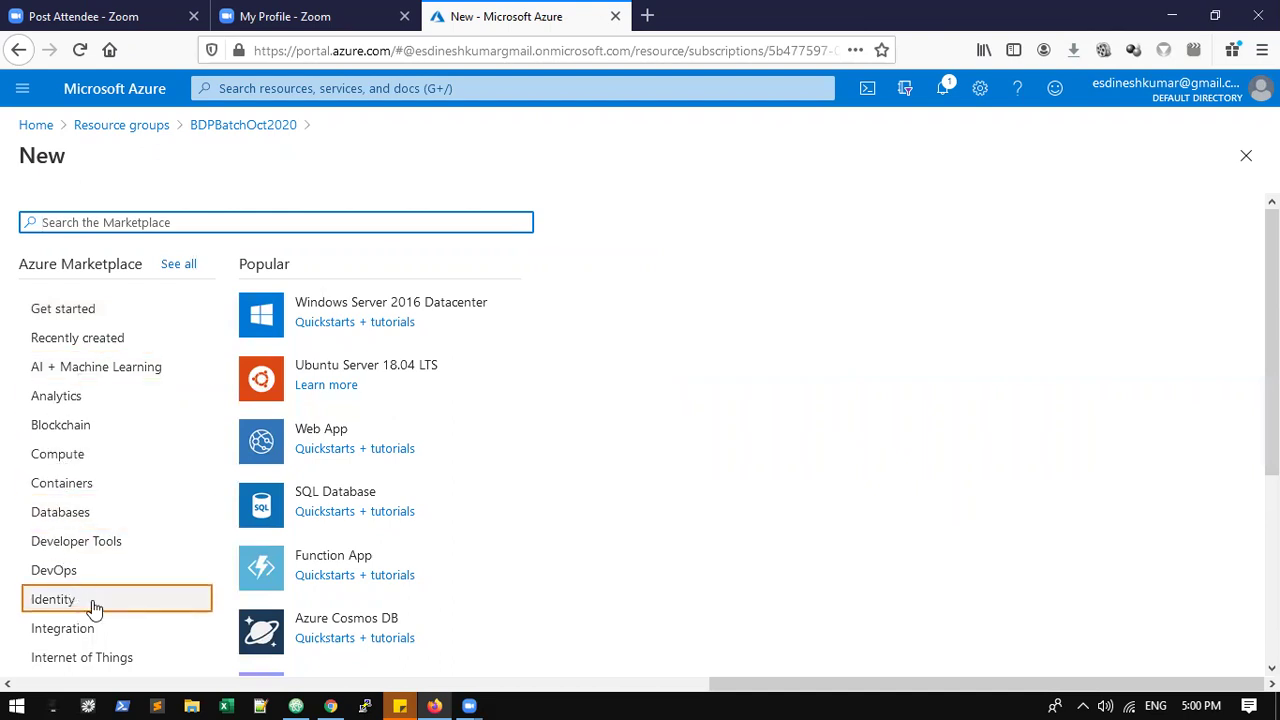
- Browse the Storage category on the New blade, then view all Featured Marketplace offerings
scroll(93, 607, down, 5)
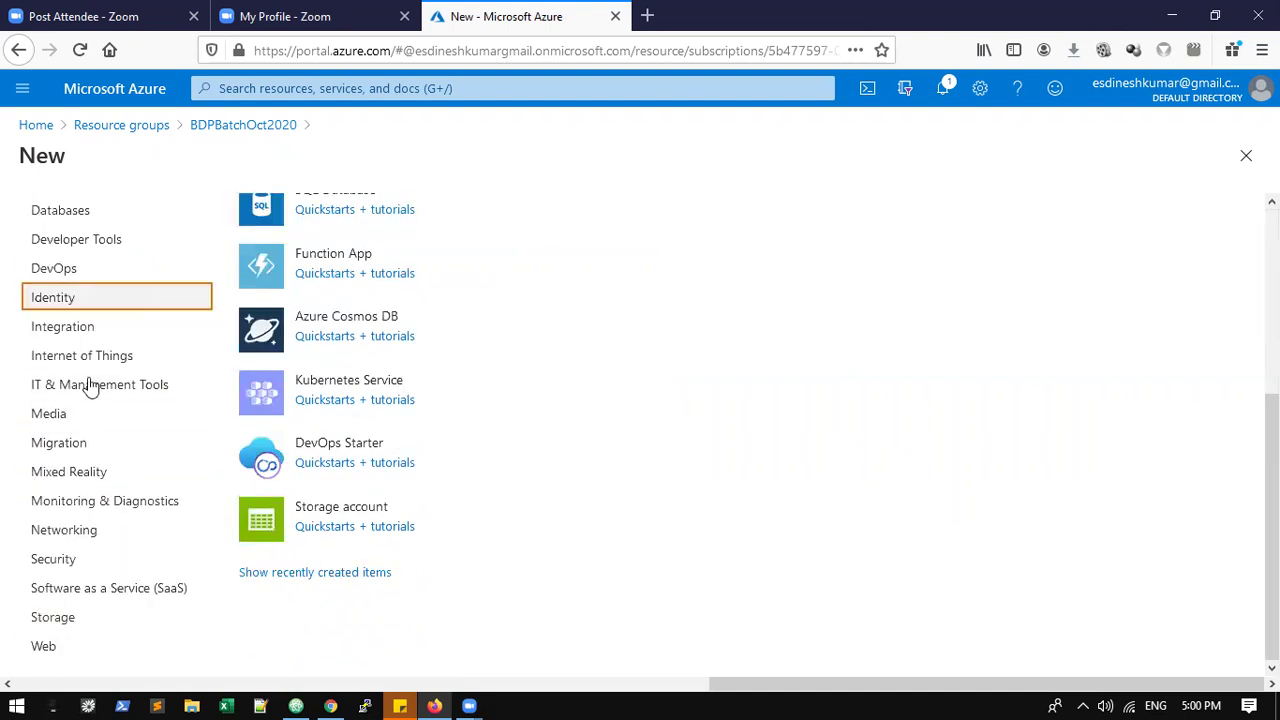
click(63, 620)
click(94, 592)
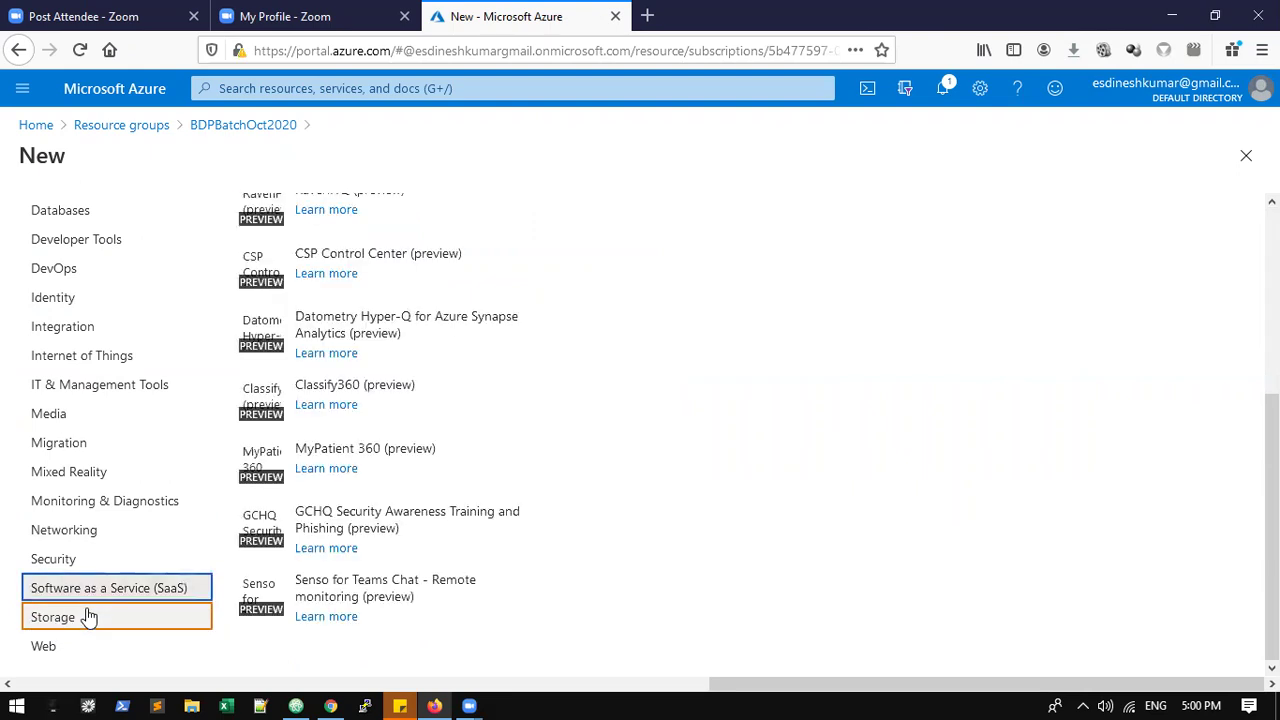
click(88, 617)
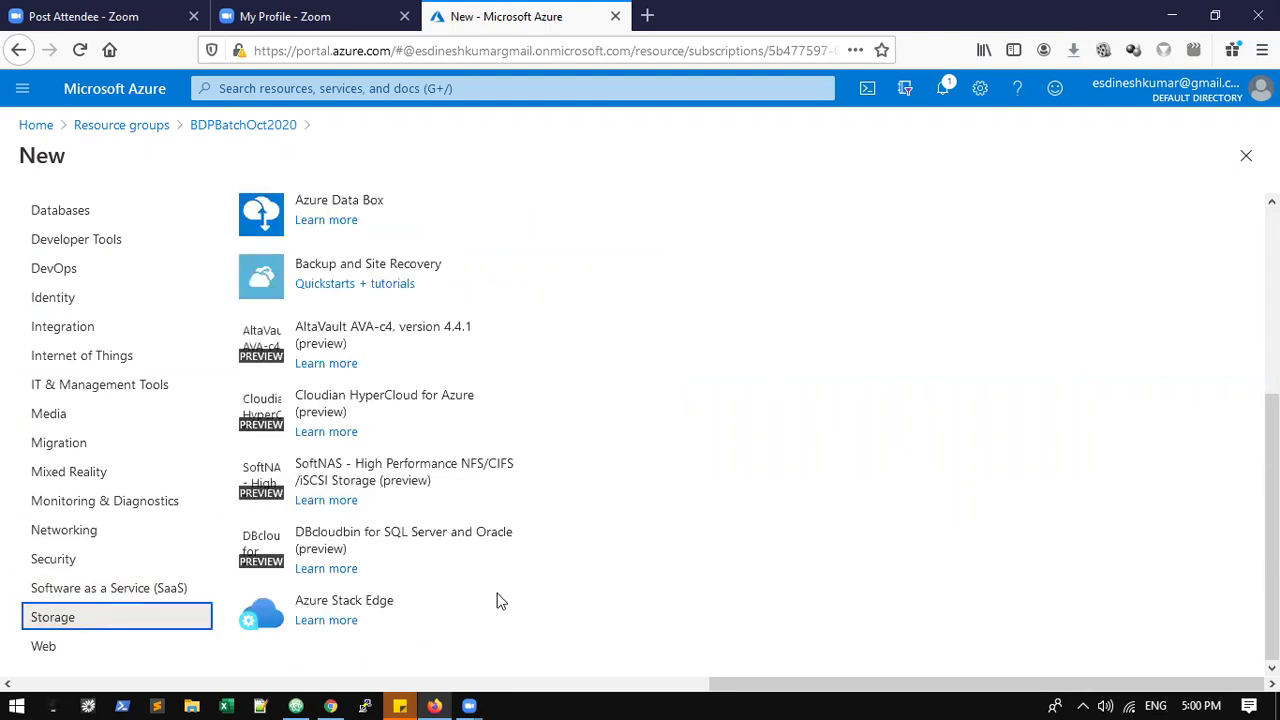
scroll(615, 484, up, 3)
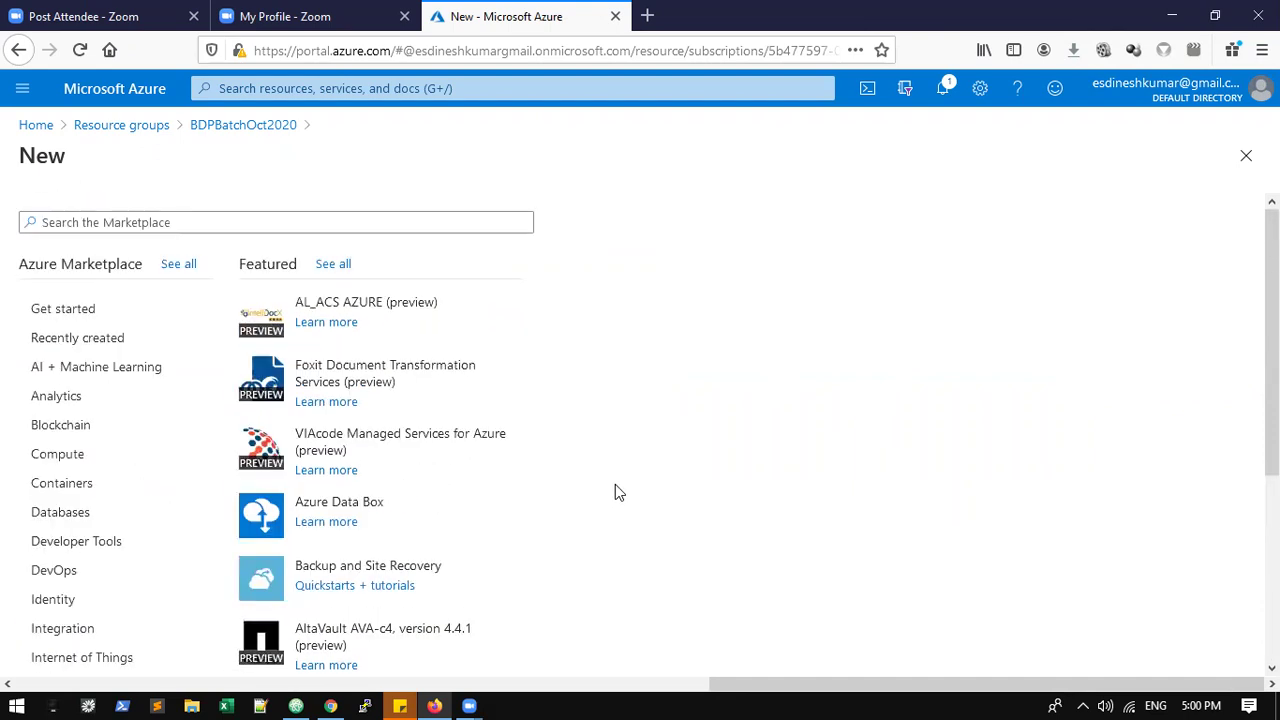
scroll(616, 486, down, 3)
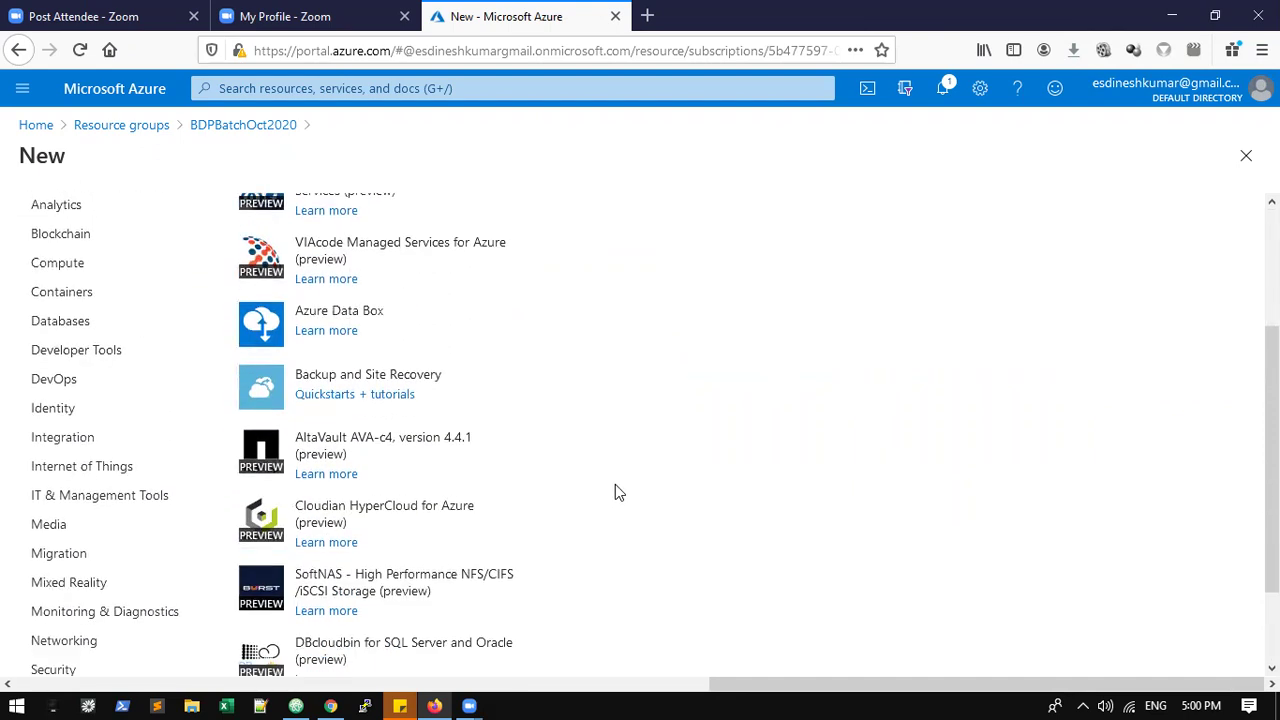
scroll(615, 484, down, 2)
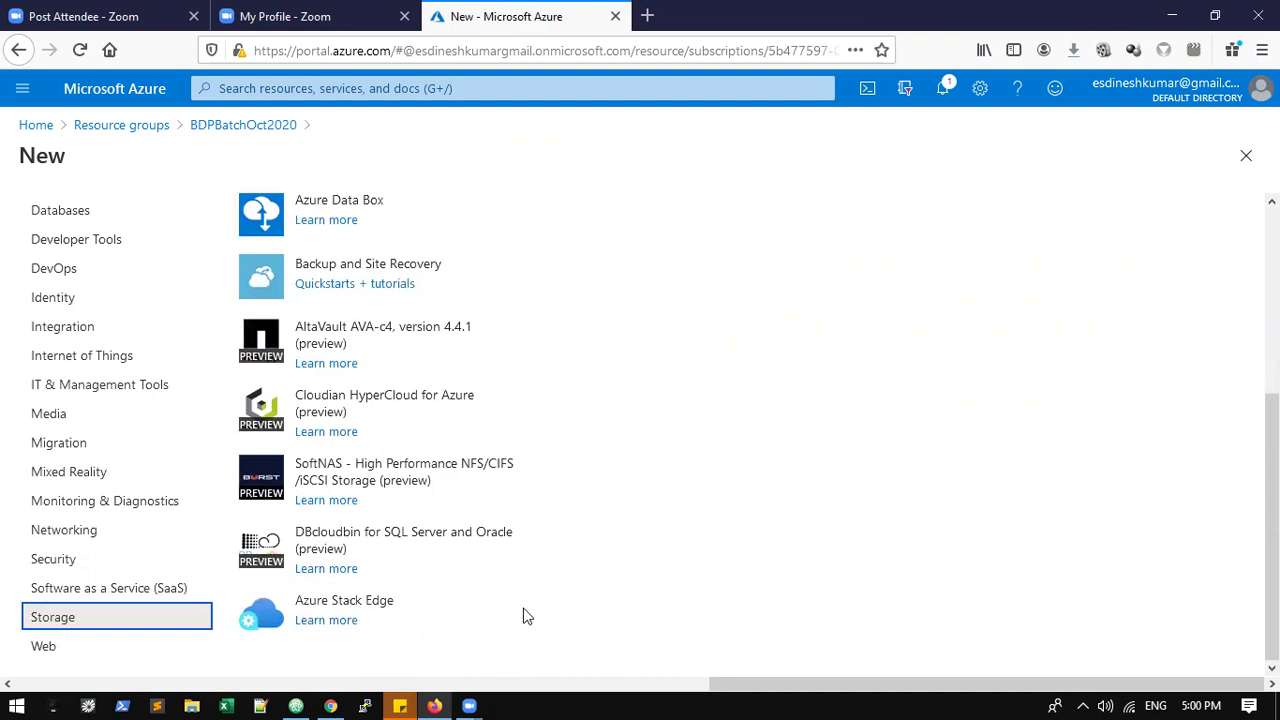
scroll(522, 616, up, 5)
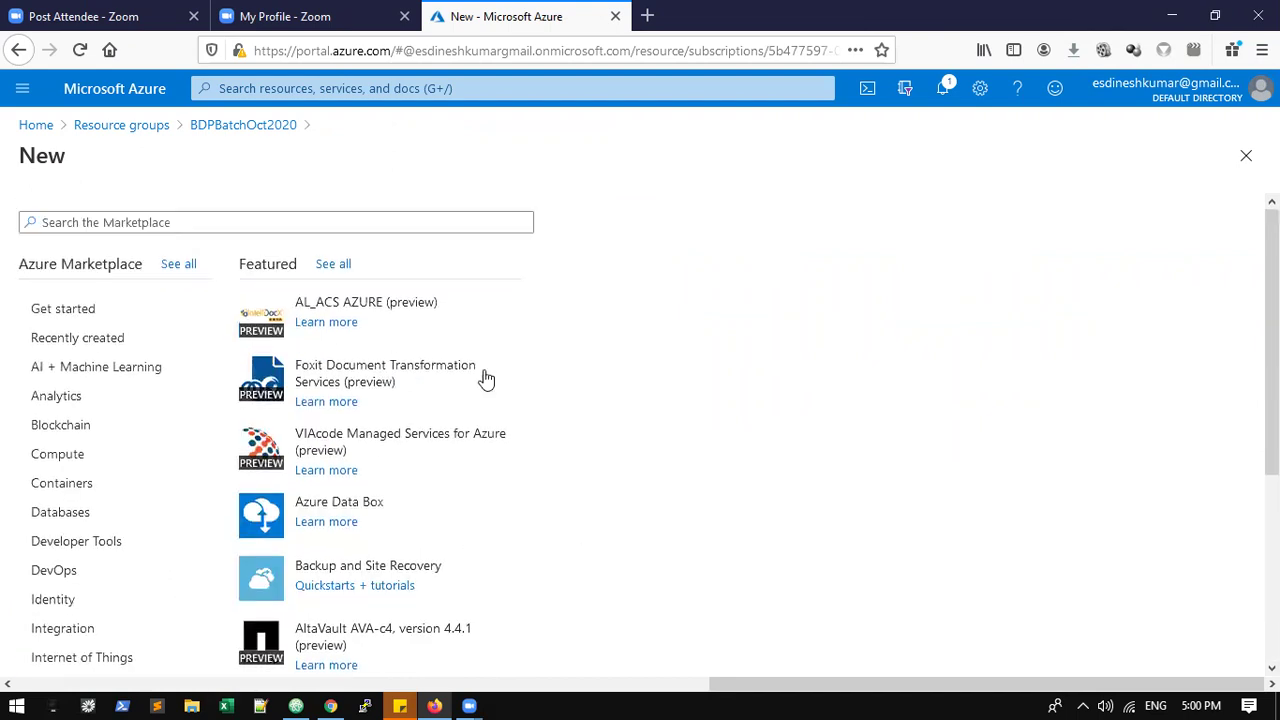
click(334, 264)
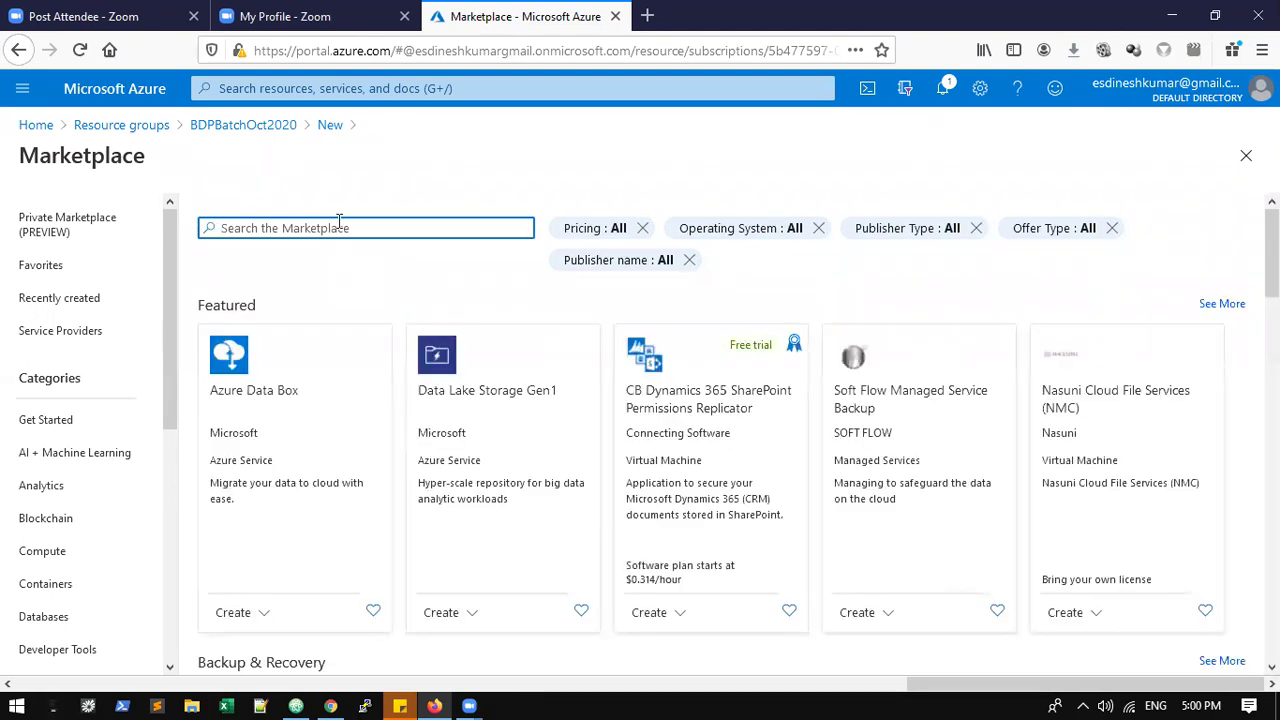
- Search the Marketplace for 'blob' and pick the Storage account suggestion to list its 64 results
text(bLOB)
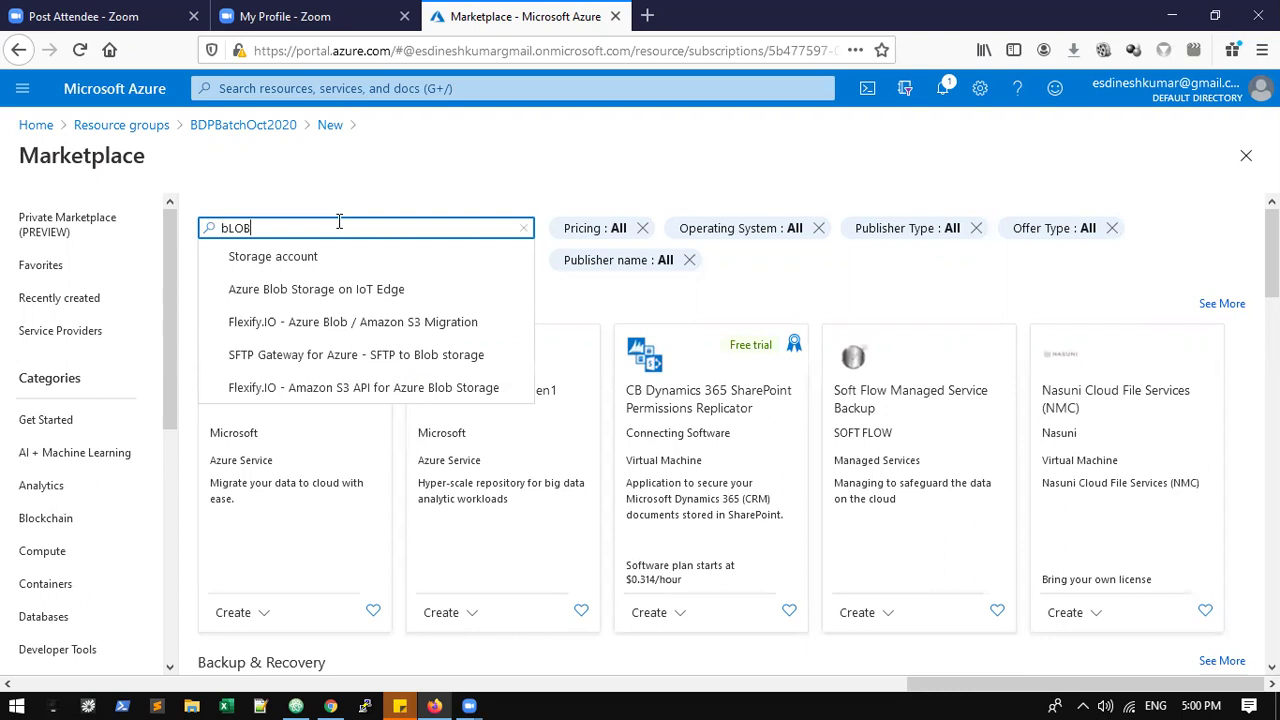
click(296, 258)
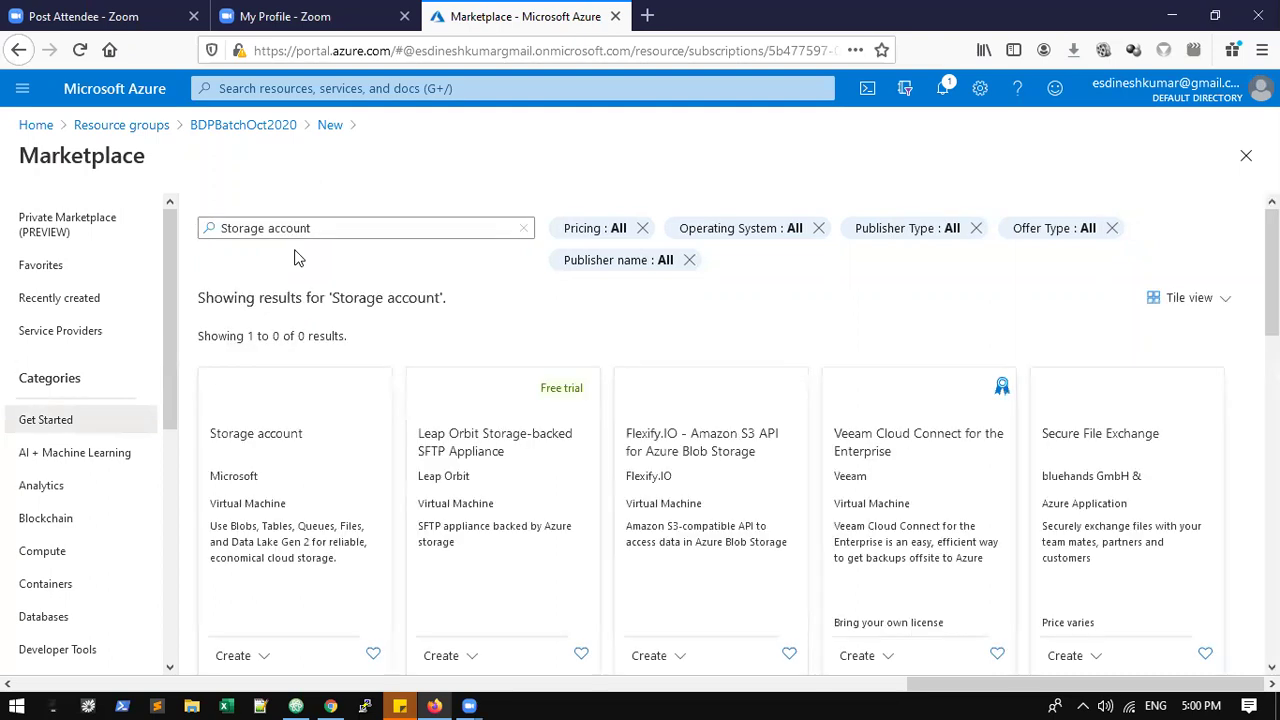
scroll(270, 458, down, 1)
scroll(268, 440, down, 3)
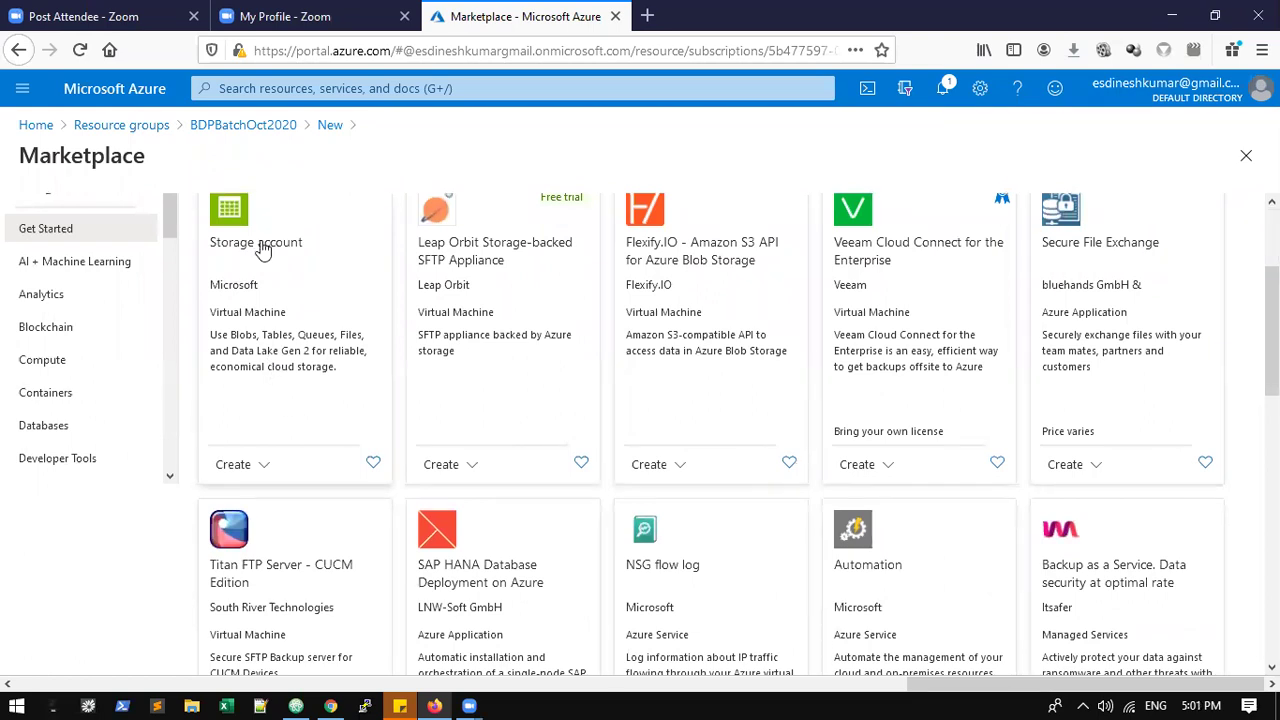
- Start an indented step line under Azure Blob Service reading 'Choose Resource Group ->'
key(alt+Tab)
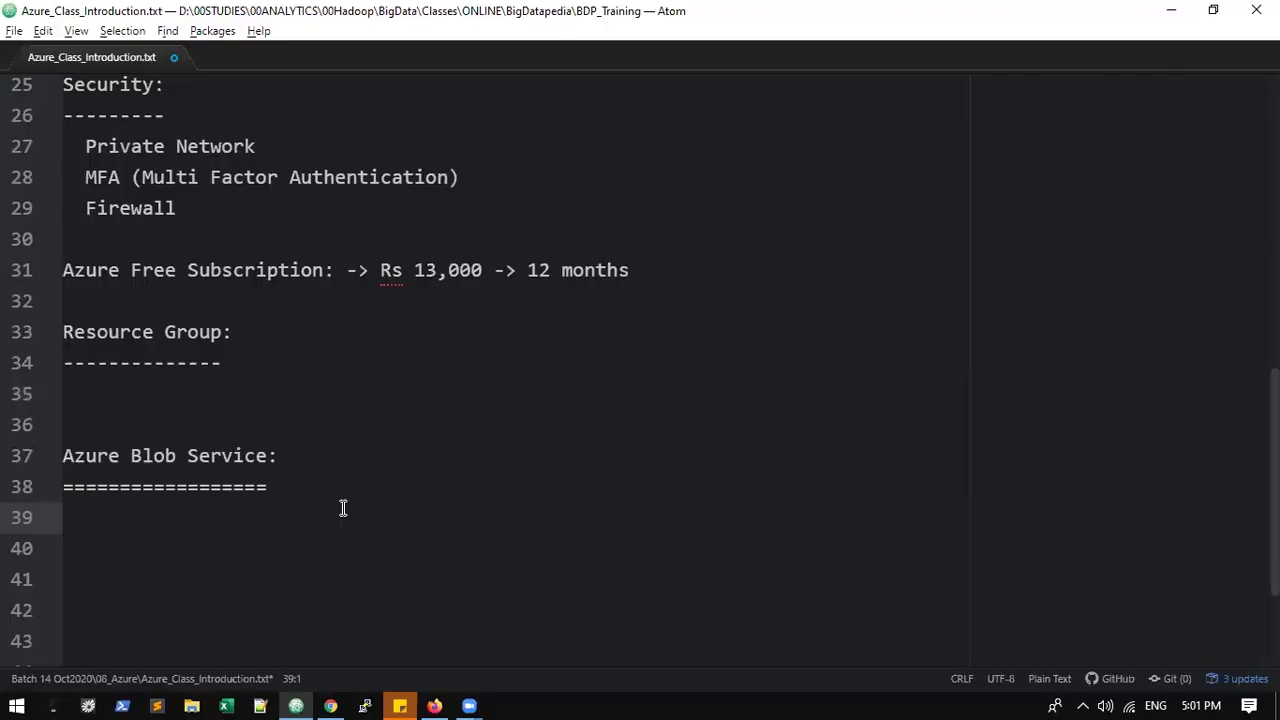
key(Tab)
text(Chosse)
key(BackSpace)
key(BackSpace)
key(BackSpace)
text(ose Resource Goru)
key(BackSpace)
key(BackSpace)
key(BackSpace)
text(roup ->)
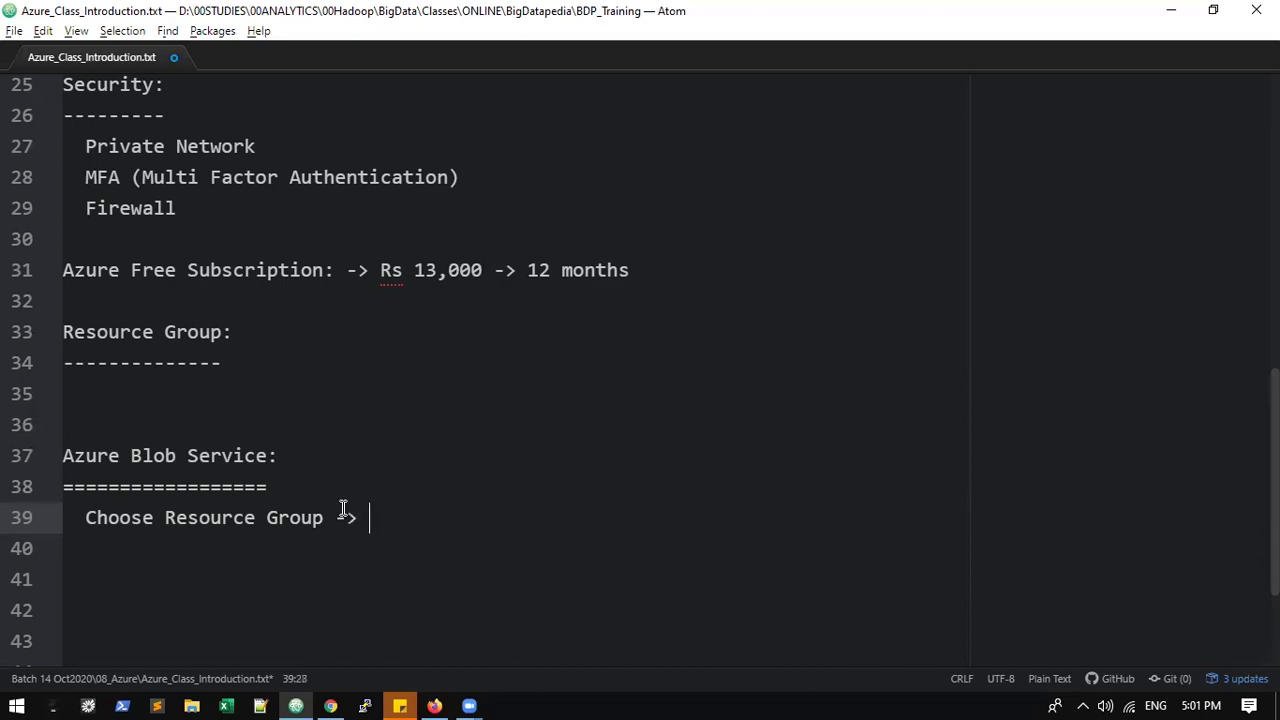
- Glance at the Marketplace, then insert 'Add ->' after 'Choose Resource Group ->'
key(alt+Tab)
text(Storo)
key(ctrl+Left)
text(Add ->)
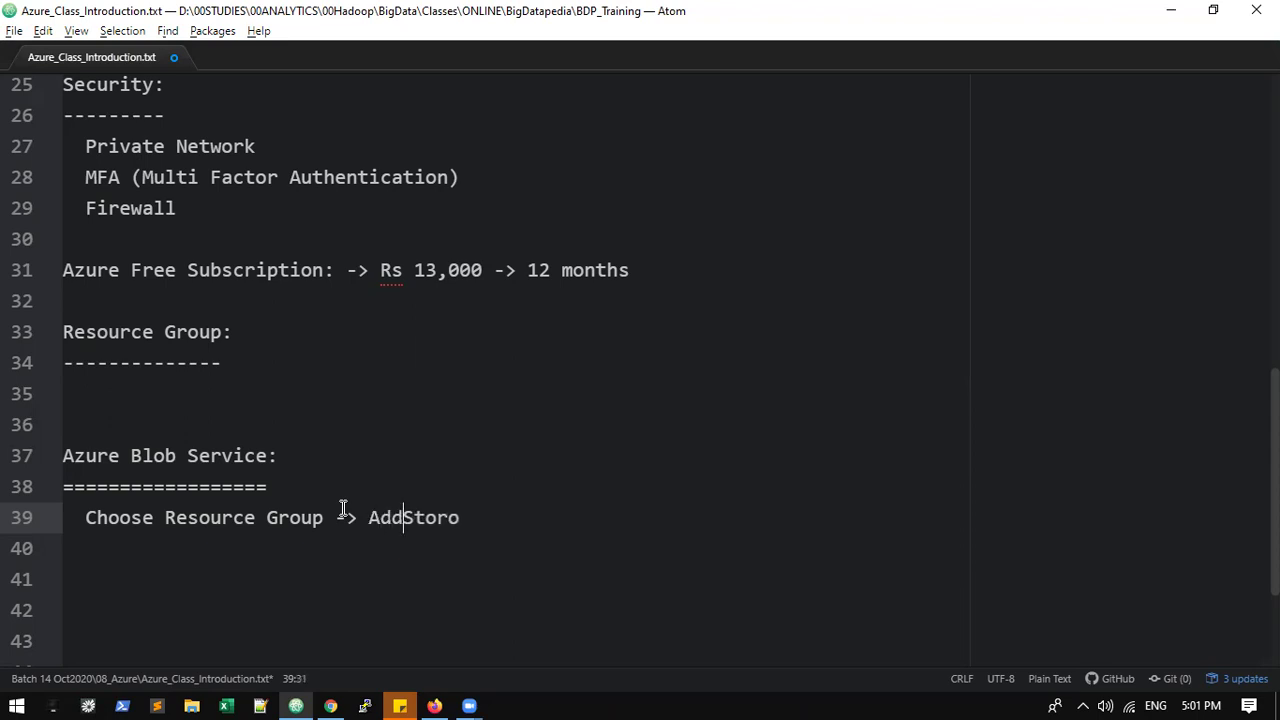
key(BackSpace)
key(BackSpace)
text(->)
- Finish the line with 'Storages -> Storage account' and return to the Azure portal
key(End)
key(BackSpace)
text(ages )
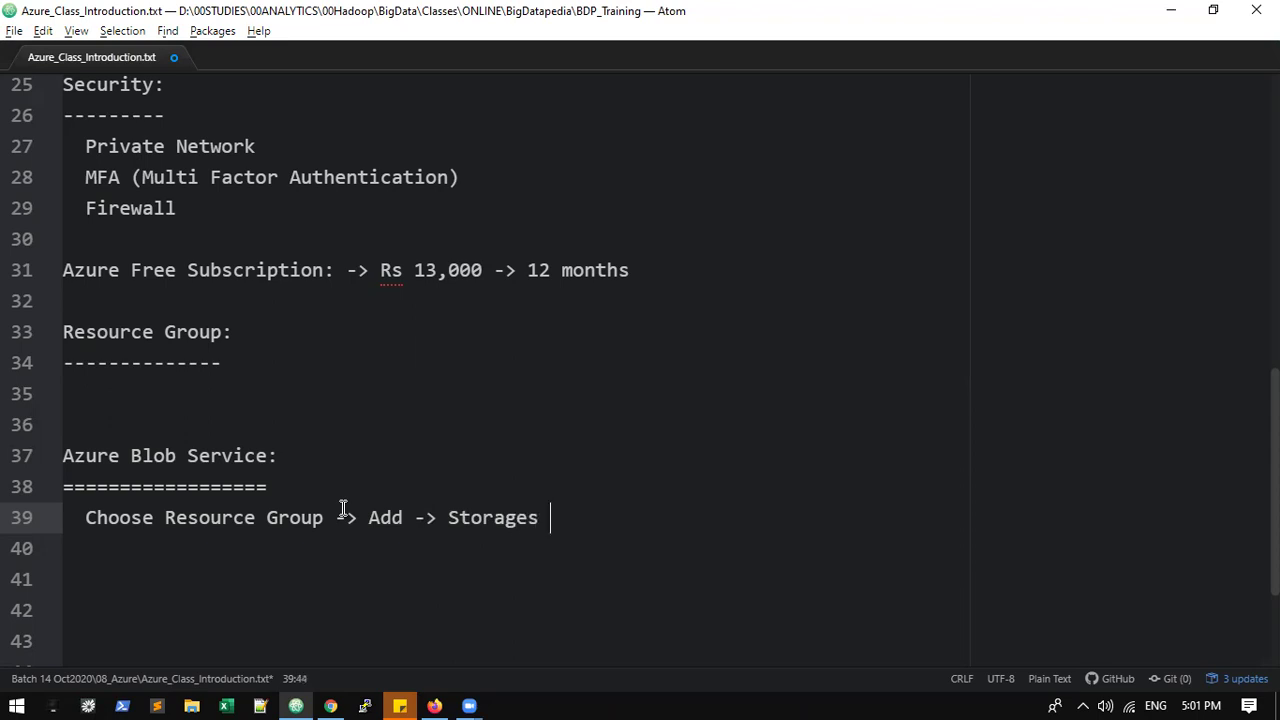
text(=-> A)
key(BackSpace)
text(Sot)
key(BackSpace)
key(BackSpace)
text(tor)
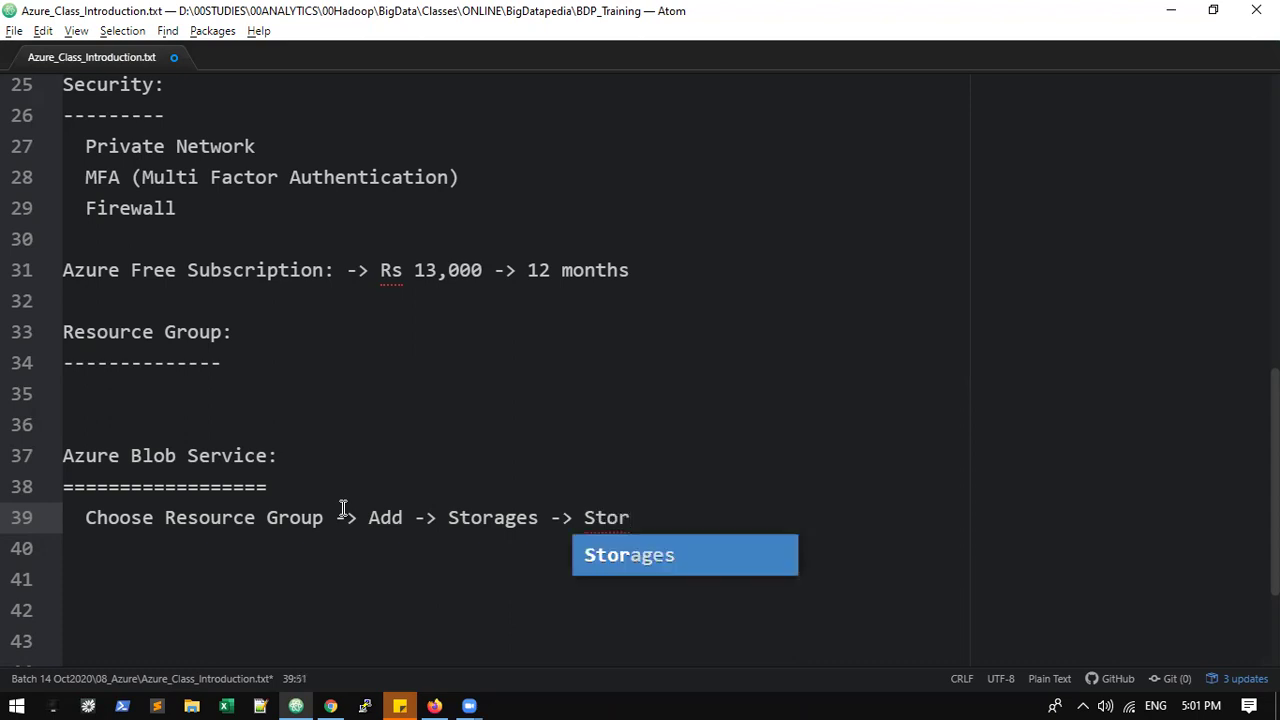
text(age account)
key(alt+Tab)
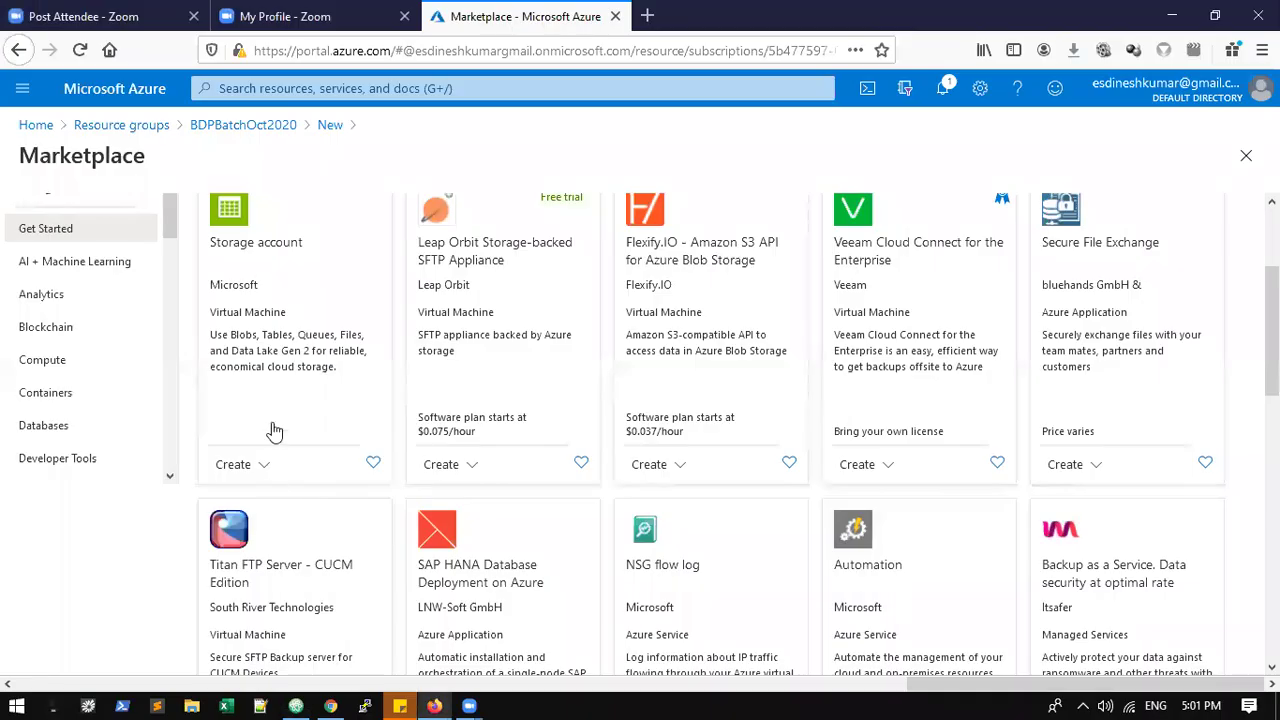
- Choose Storage account from the offering's Create options and open the Storage account offering page
scroll(275, 430, up, 2)
click(240, 560)
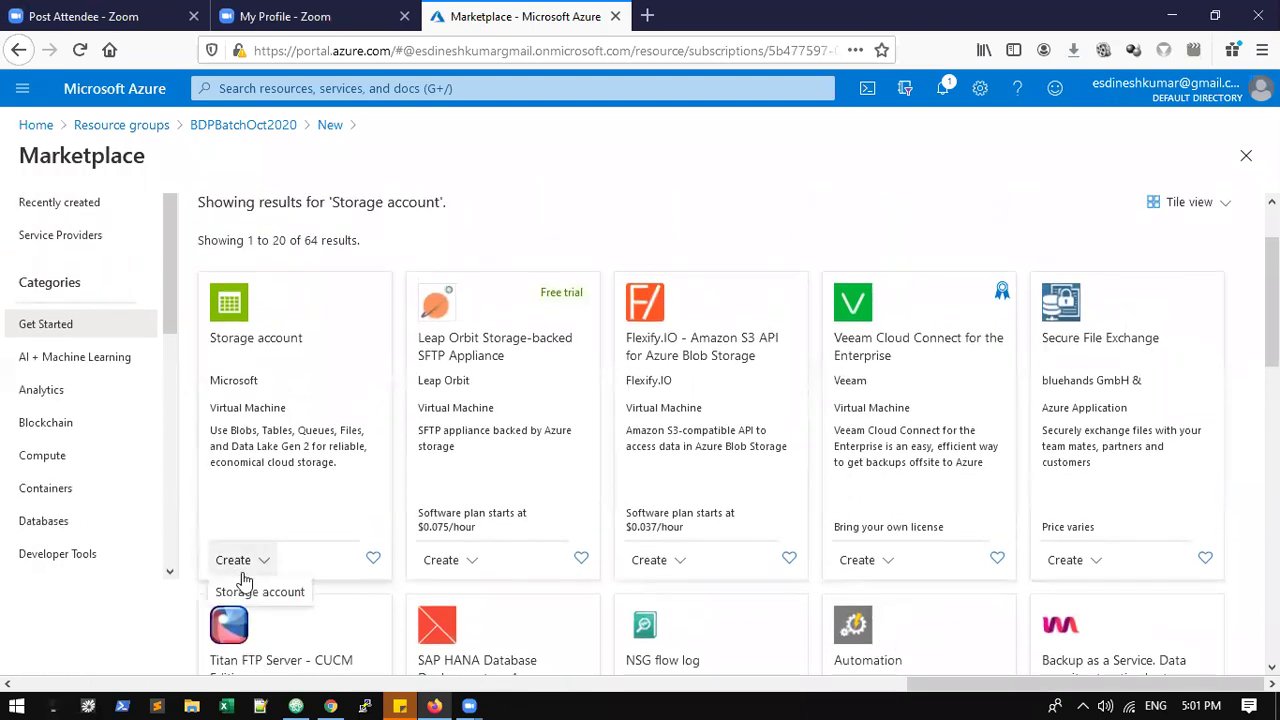
click(257, 592)
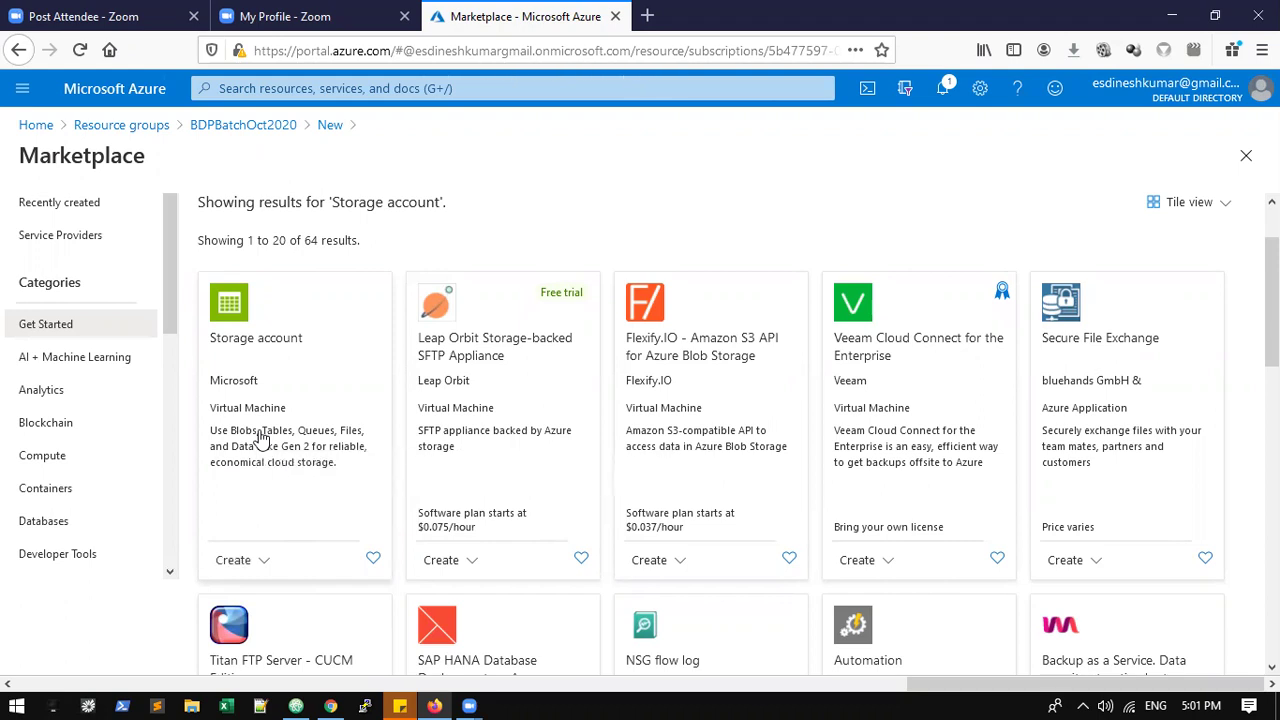
click(268, 448)
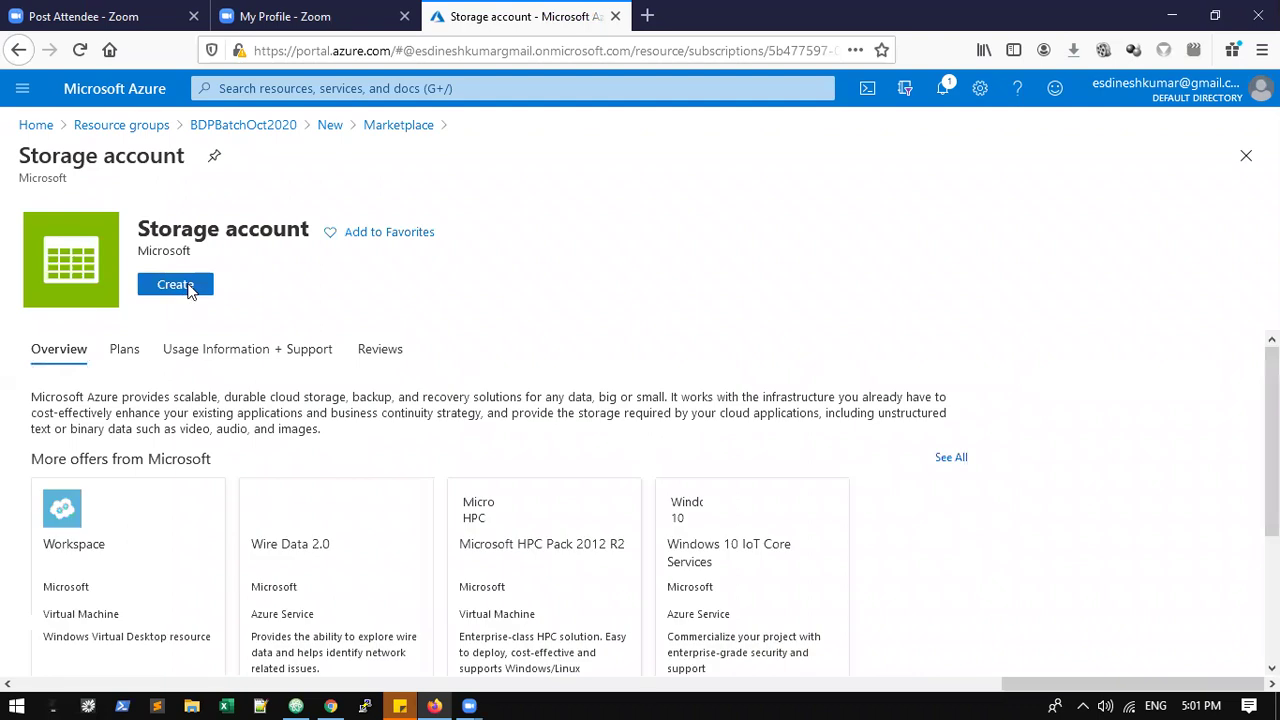
- Start a new storage account form and enter the name Blob_Storage
click(186, 289)
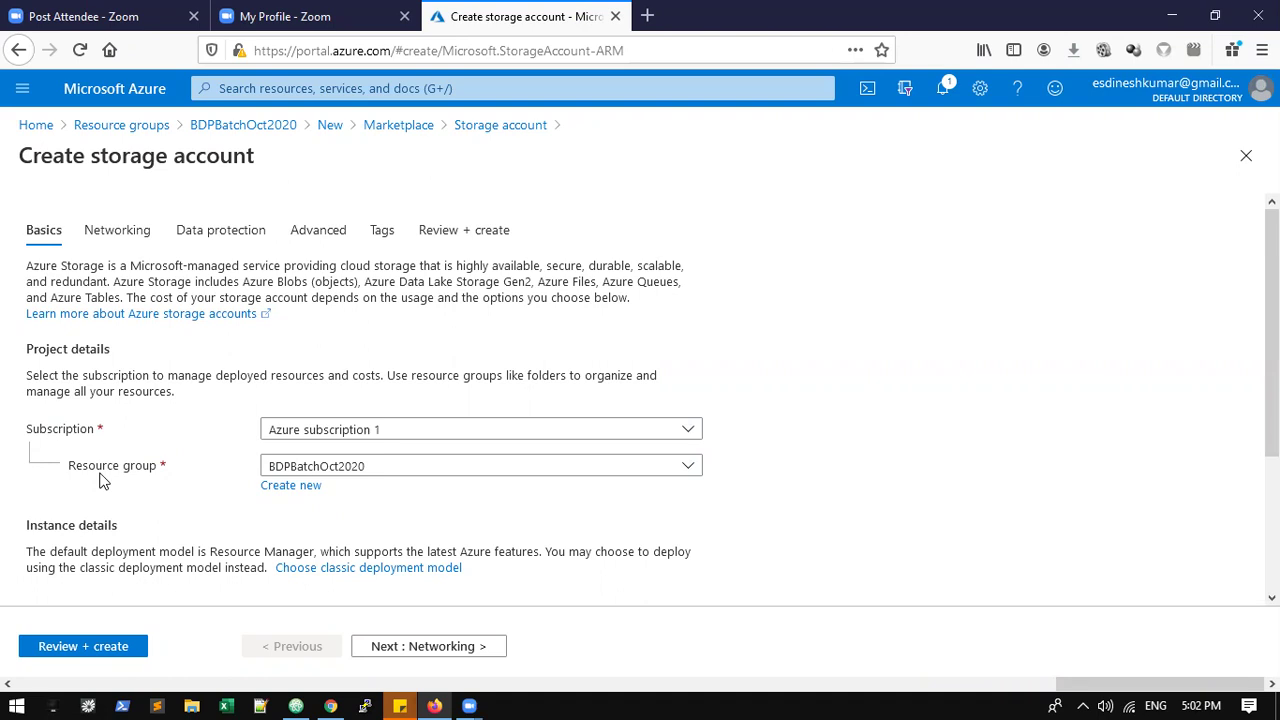
scroll(100, 480, down, 3)
drag(30, 428, 117, 426)
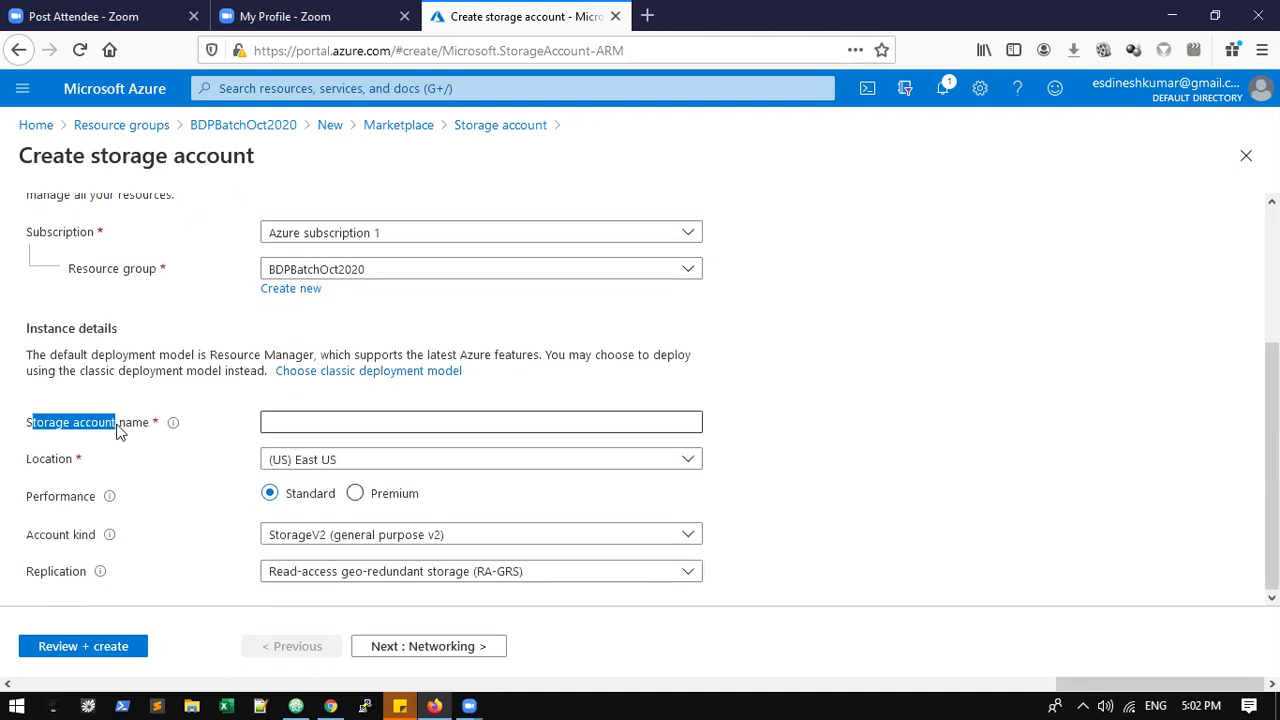
click(388, 421)
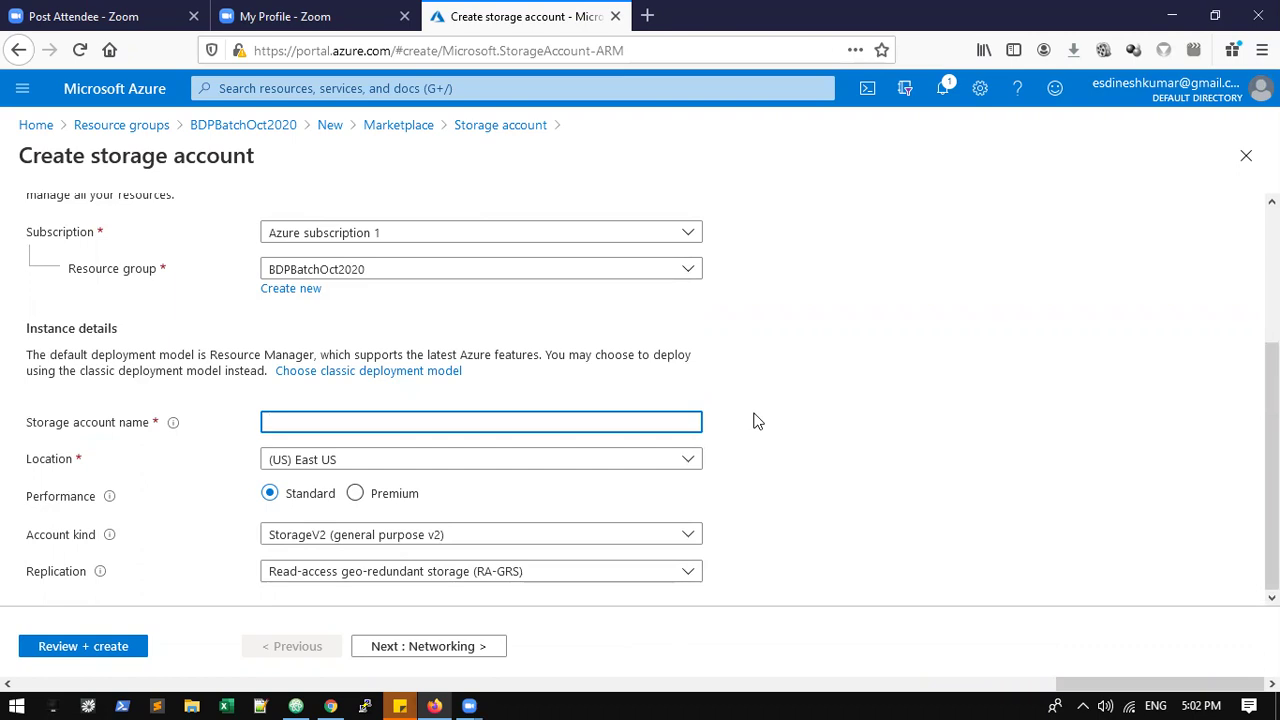
text(Blob_Storage)
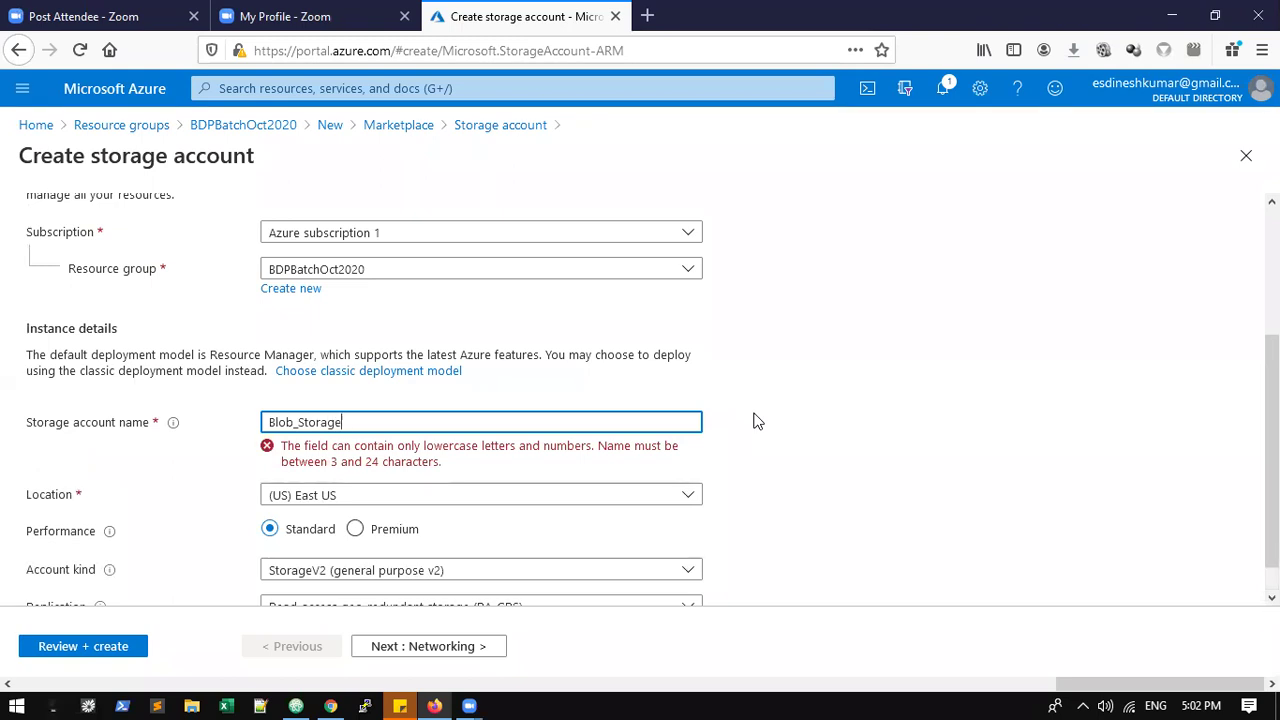
key(Left)
key(Left)
key(Left)
key(Left)
- Replace the invalid name with the valid oct20blobstorage
key(ctrl+a)
text(blob)
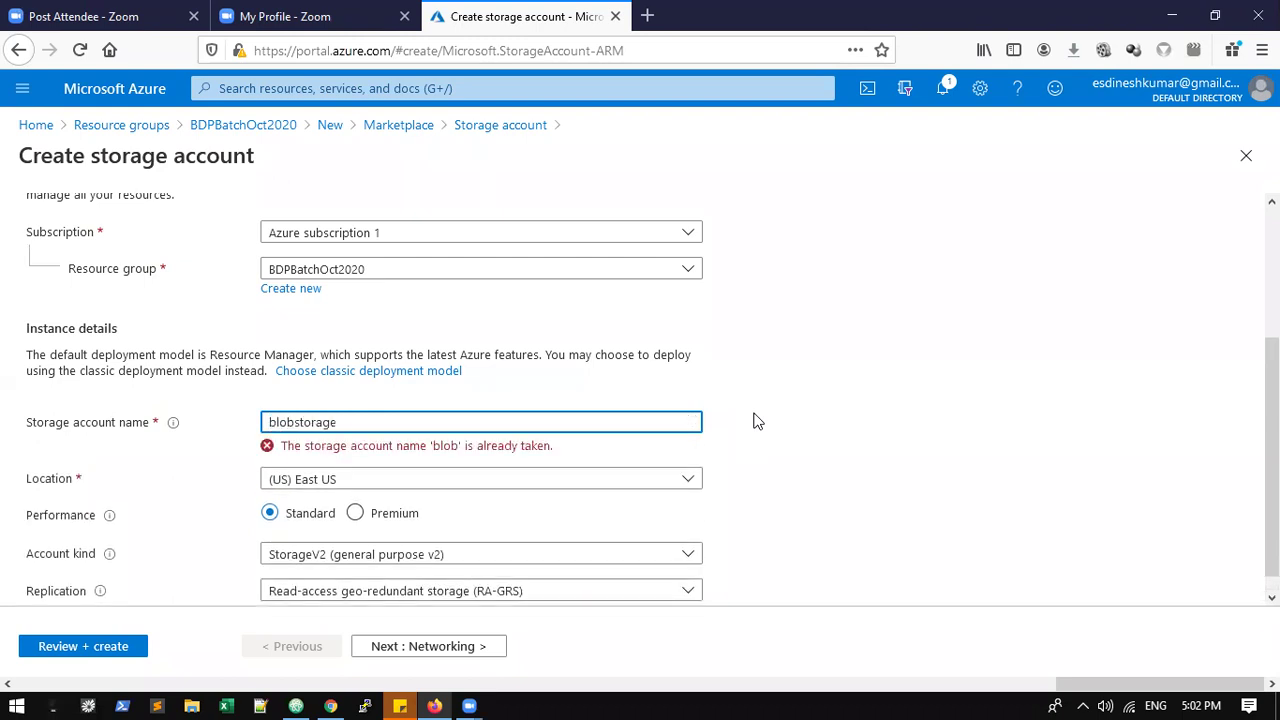
key(Home)
text(bat)
key(BackSpace)
key(BackSpace)
key(BackSpace)
text(oct20)
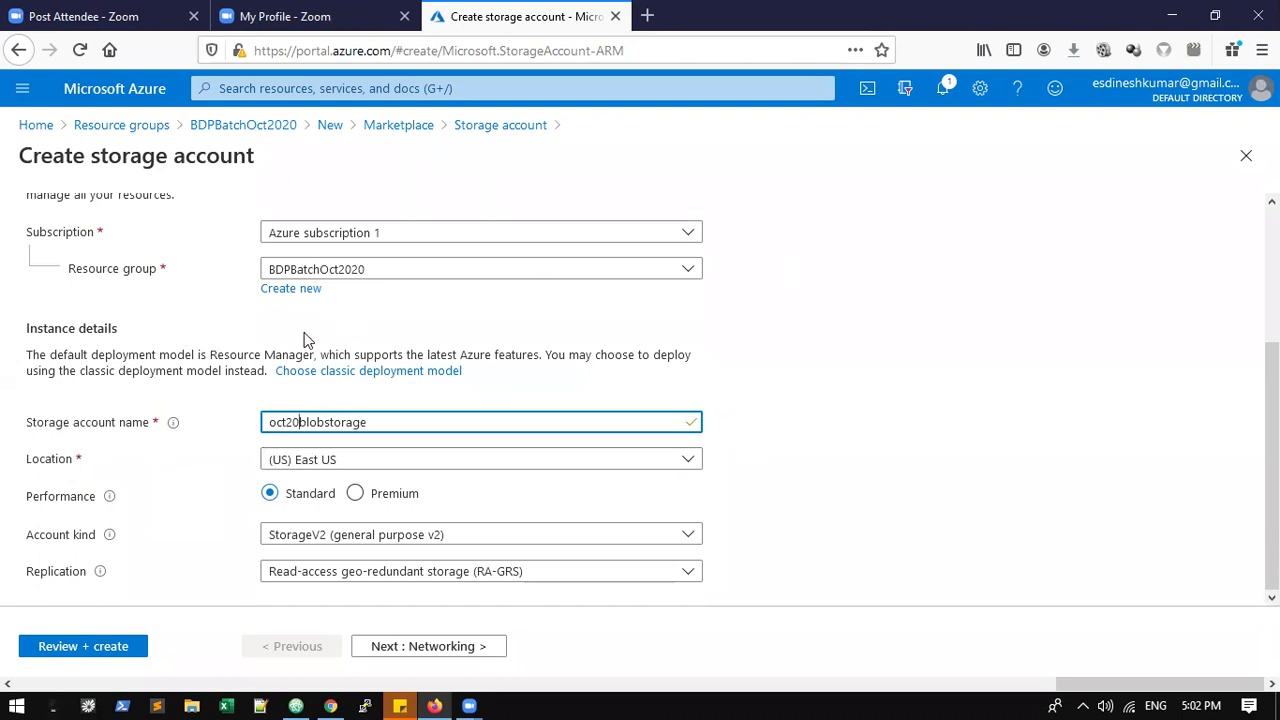
click(279, 466)
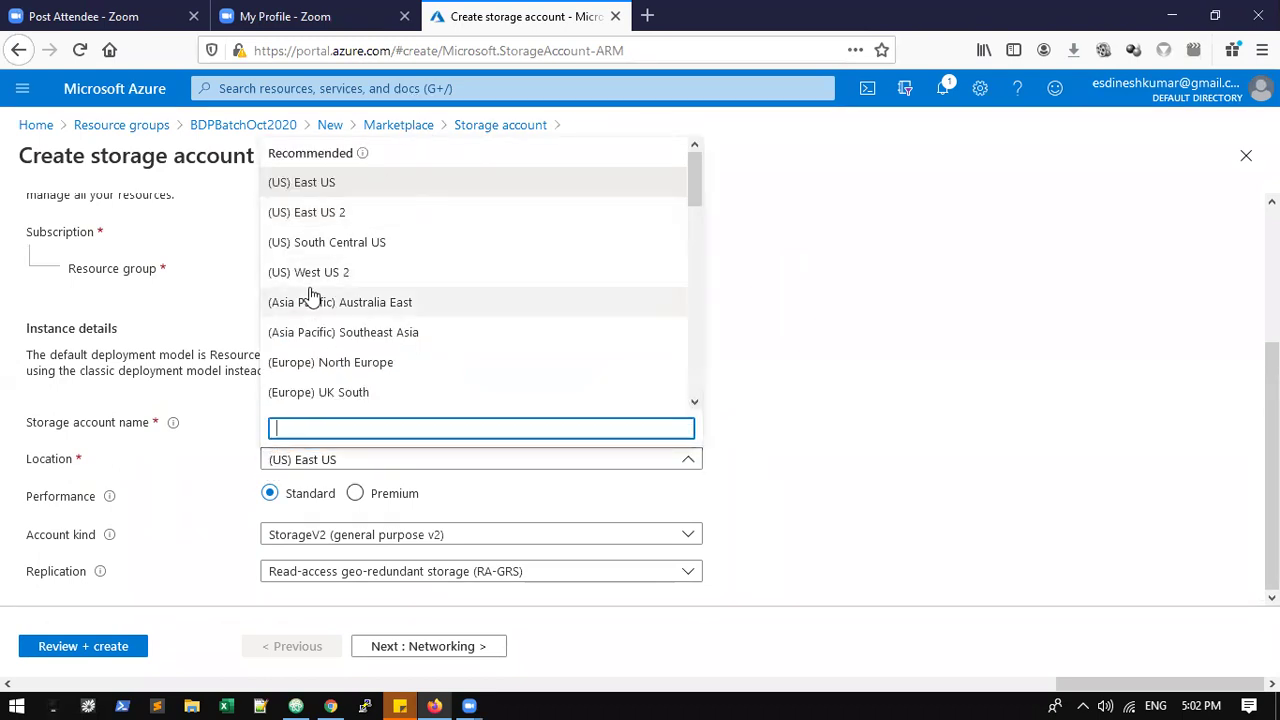
- Leave the storage account location set to (US) East US
click(350, 183)
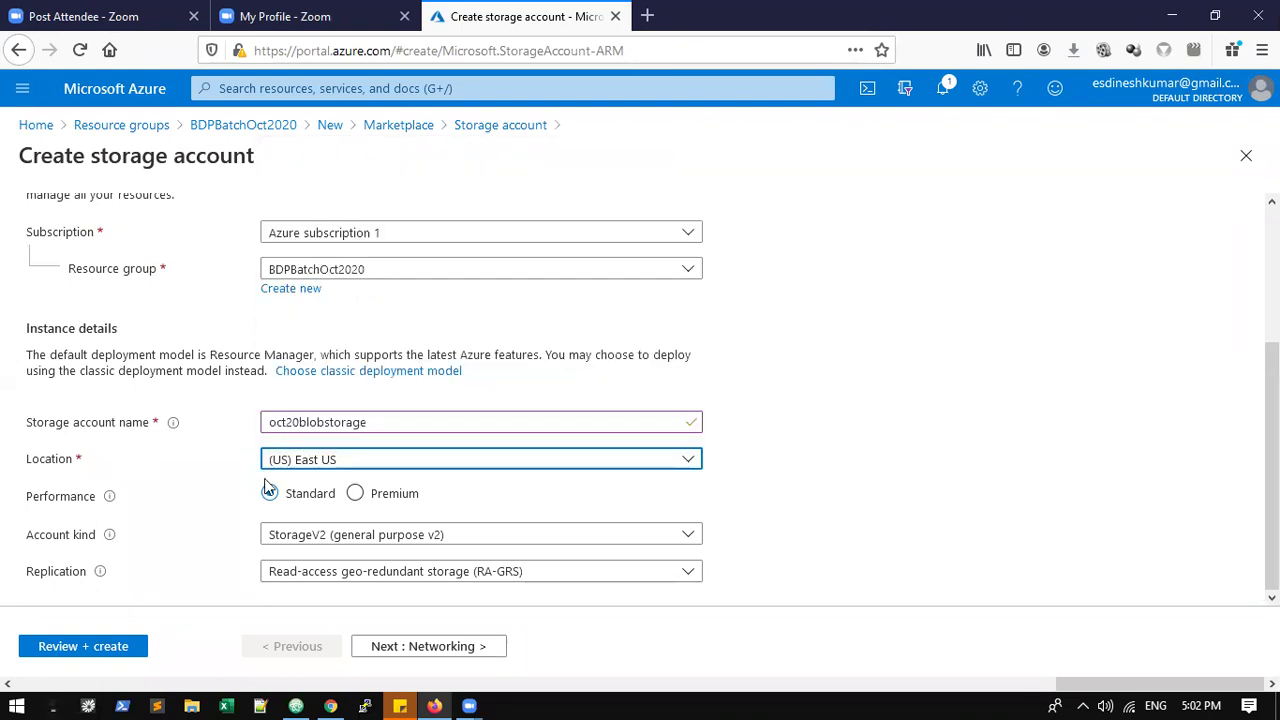
click(213, 452)
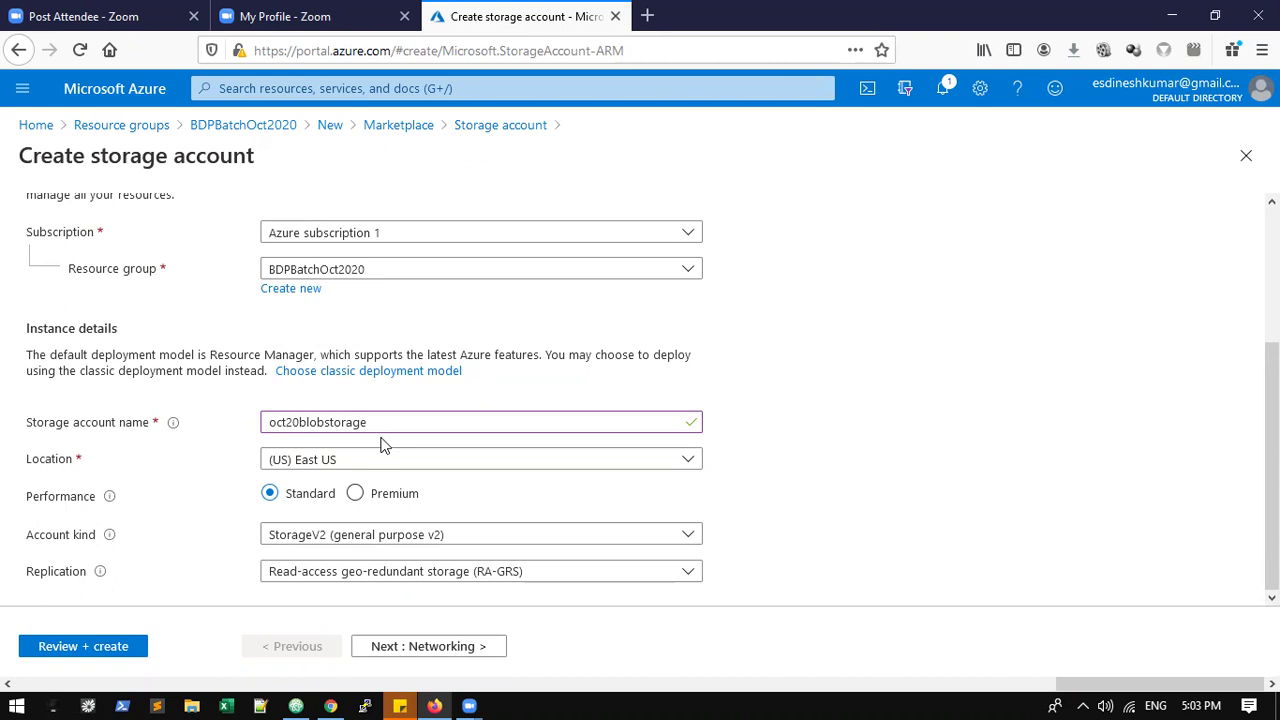
- Compare Premium and Standard performance, reviewing the Account kind and Replication options for Standard
click(372, 498)
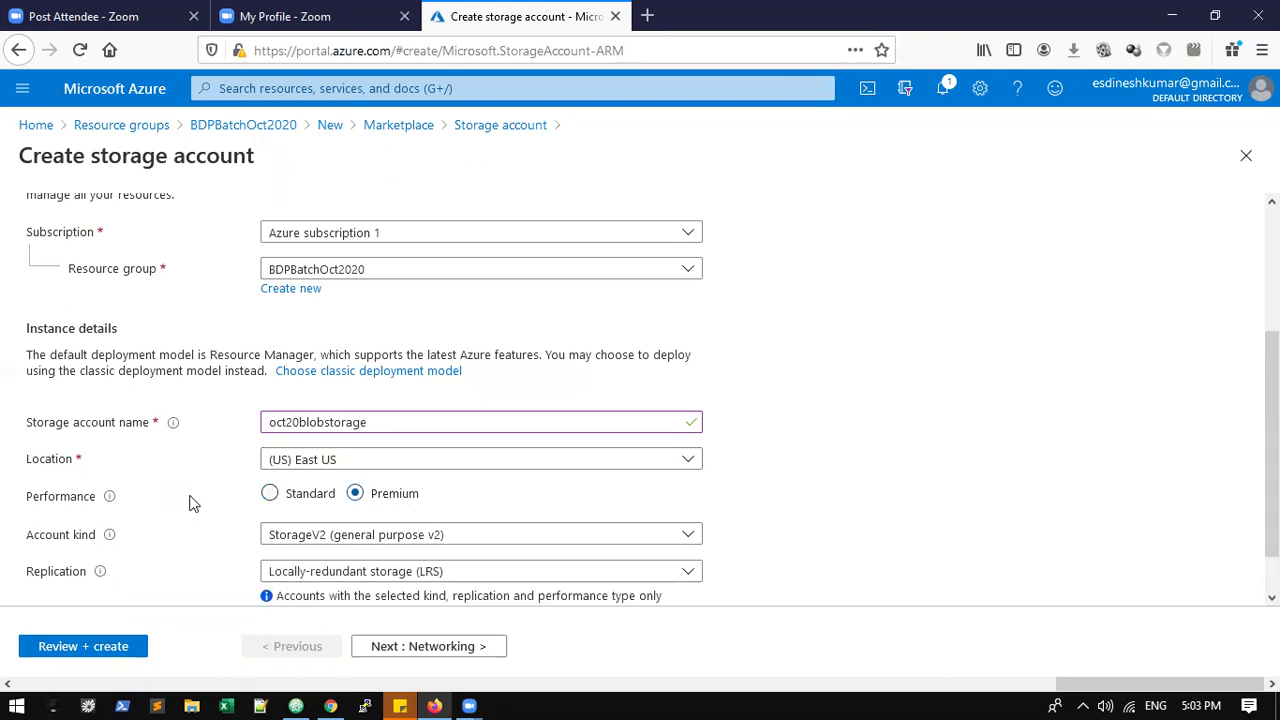
scroll(176, 502, down, 1)
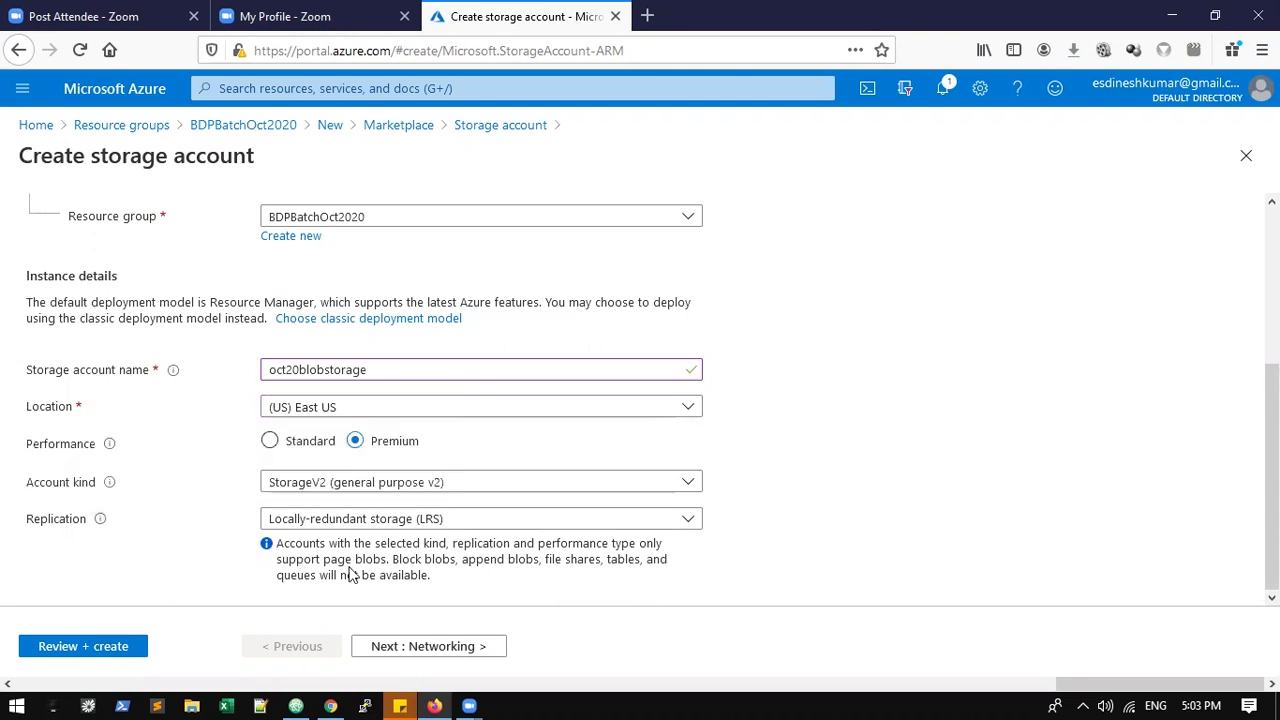
click(283, 443)
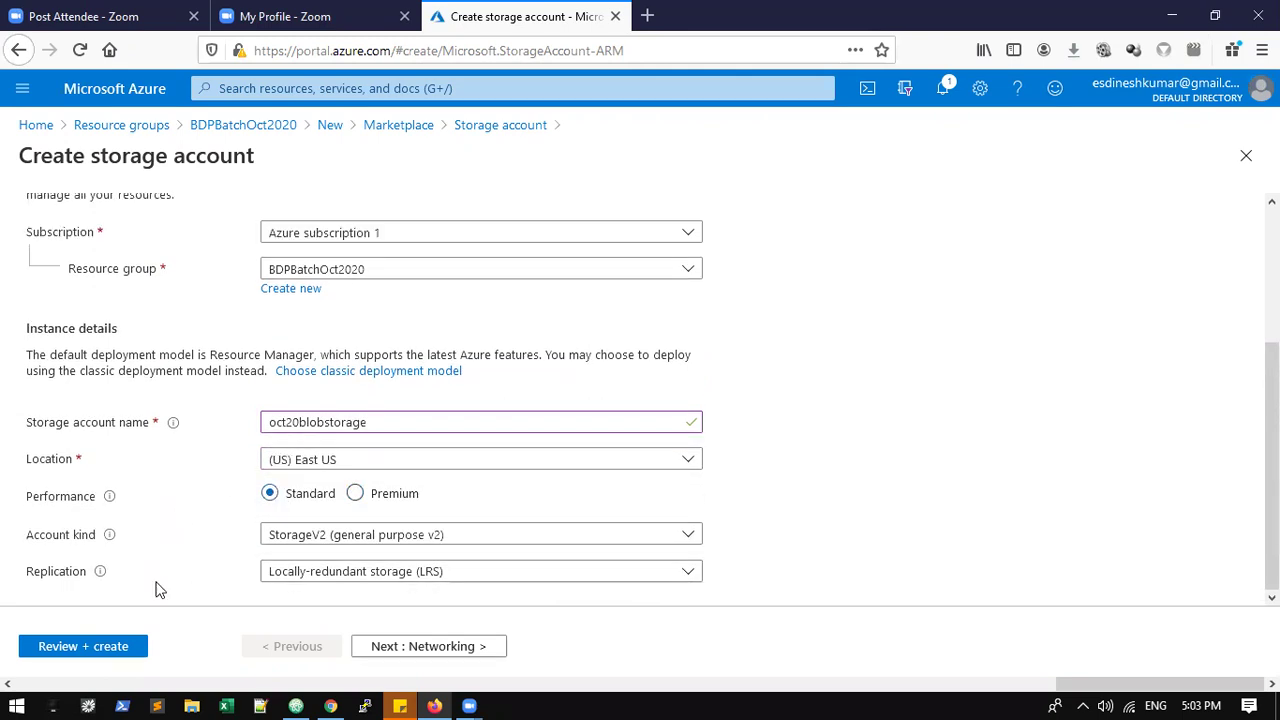
click(297, 545)
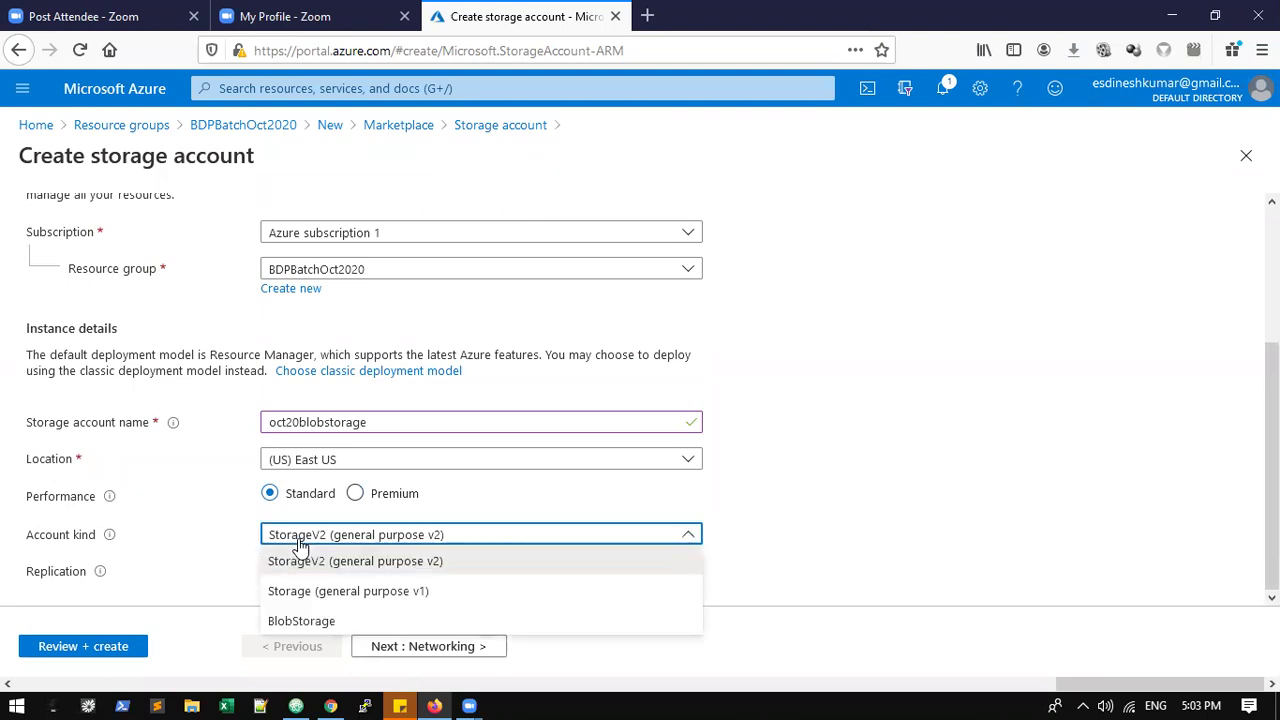
click(925, 524)
click(337, 571)
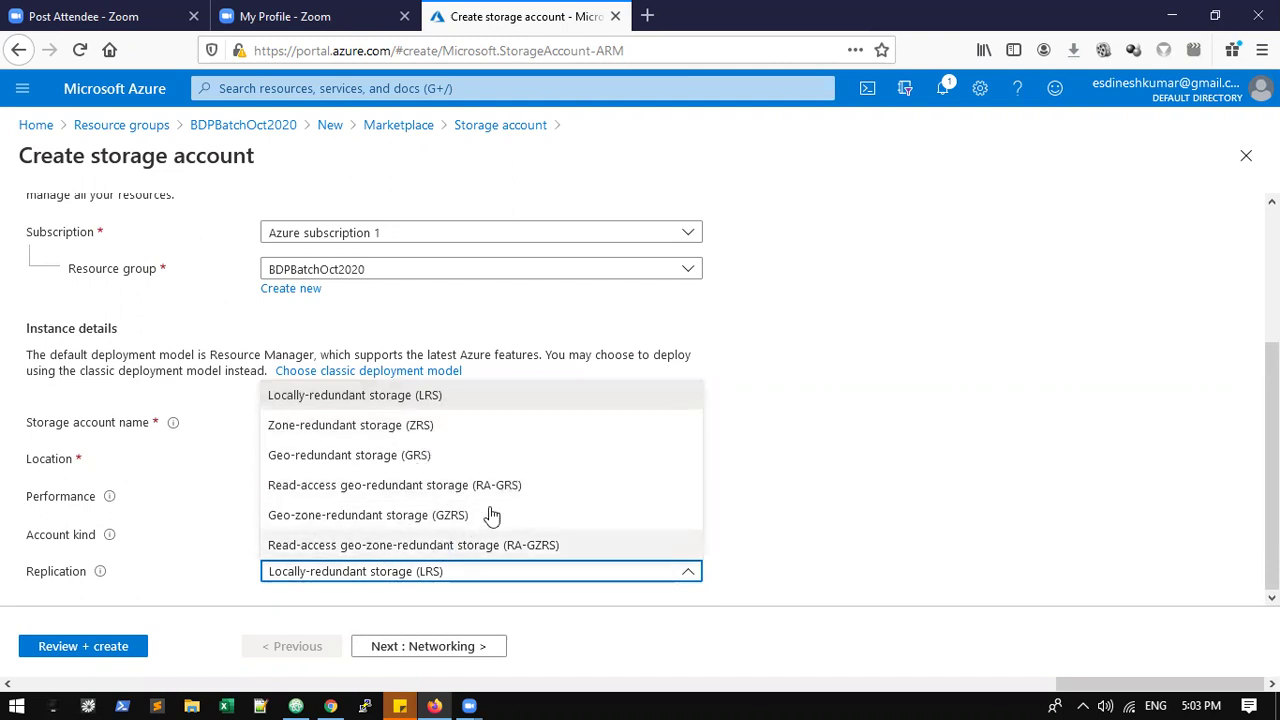
click(954, 506)
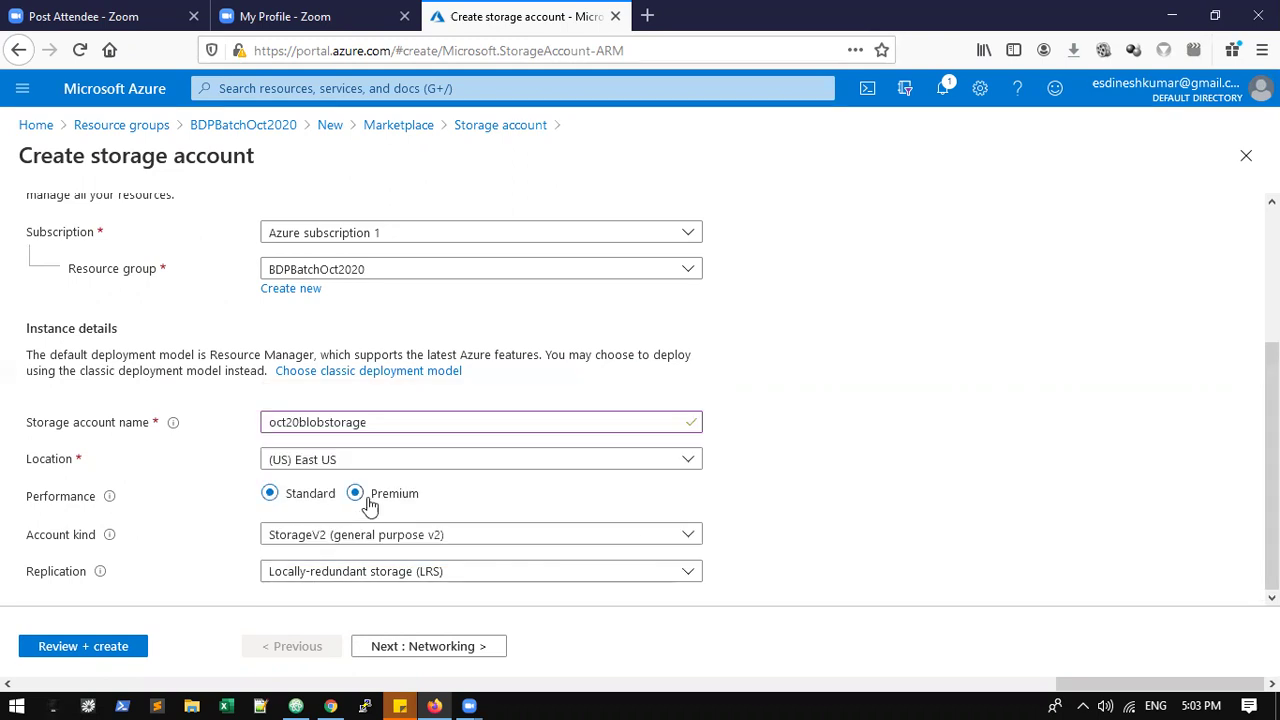
- Switch to Premium performance and review its options, keeping StorageV2 with LRS replication
click(362, 496)
click(440, 535)
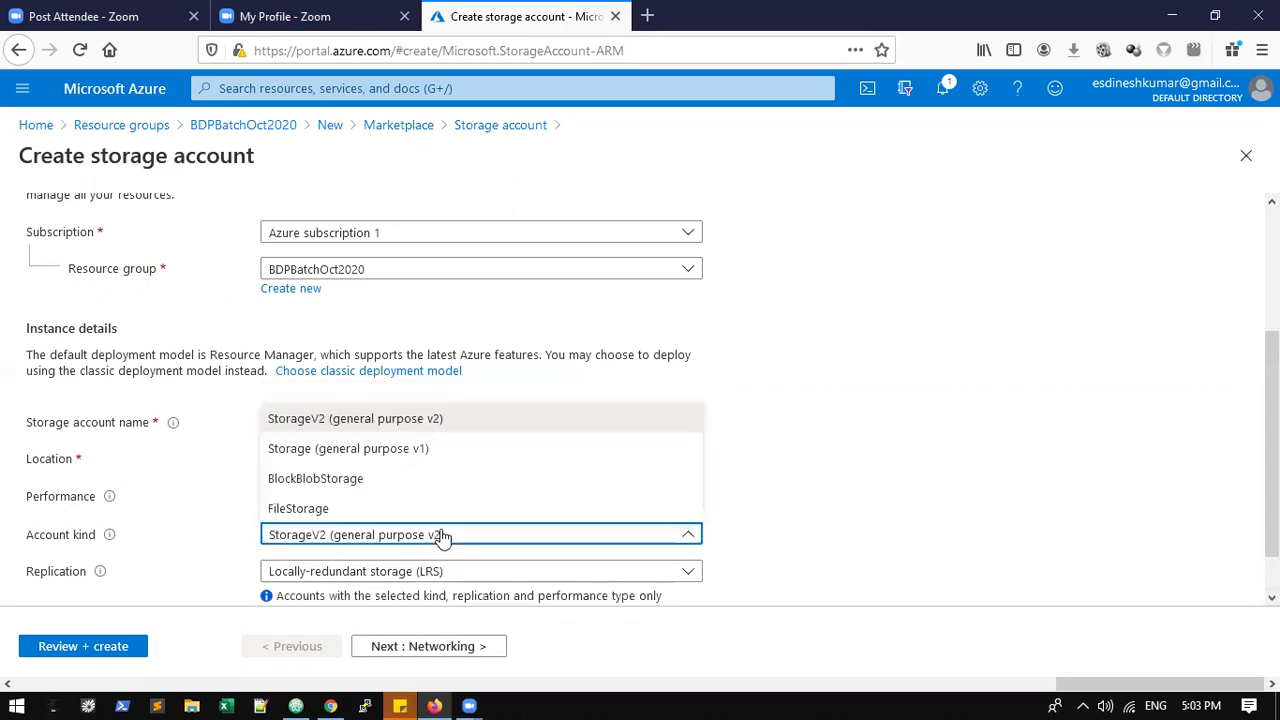
click(921, 448)
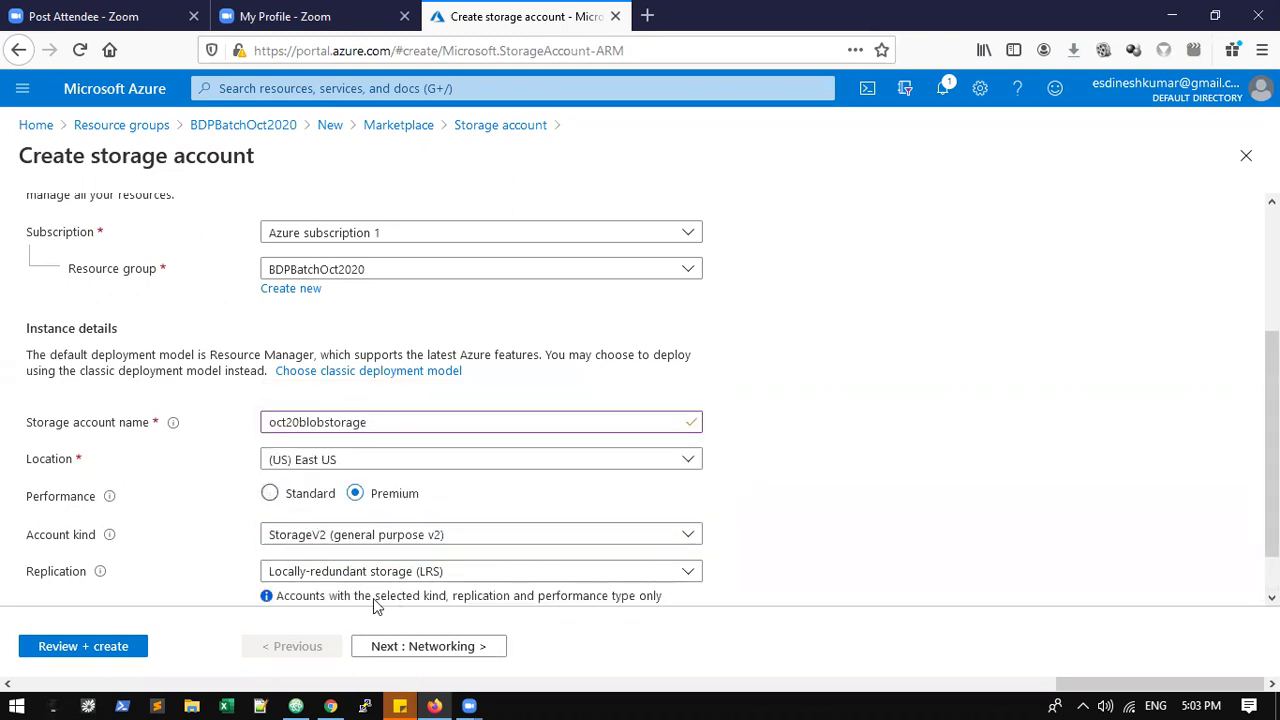
click(358, 577)
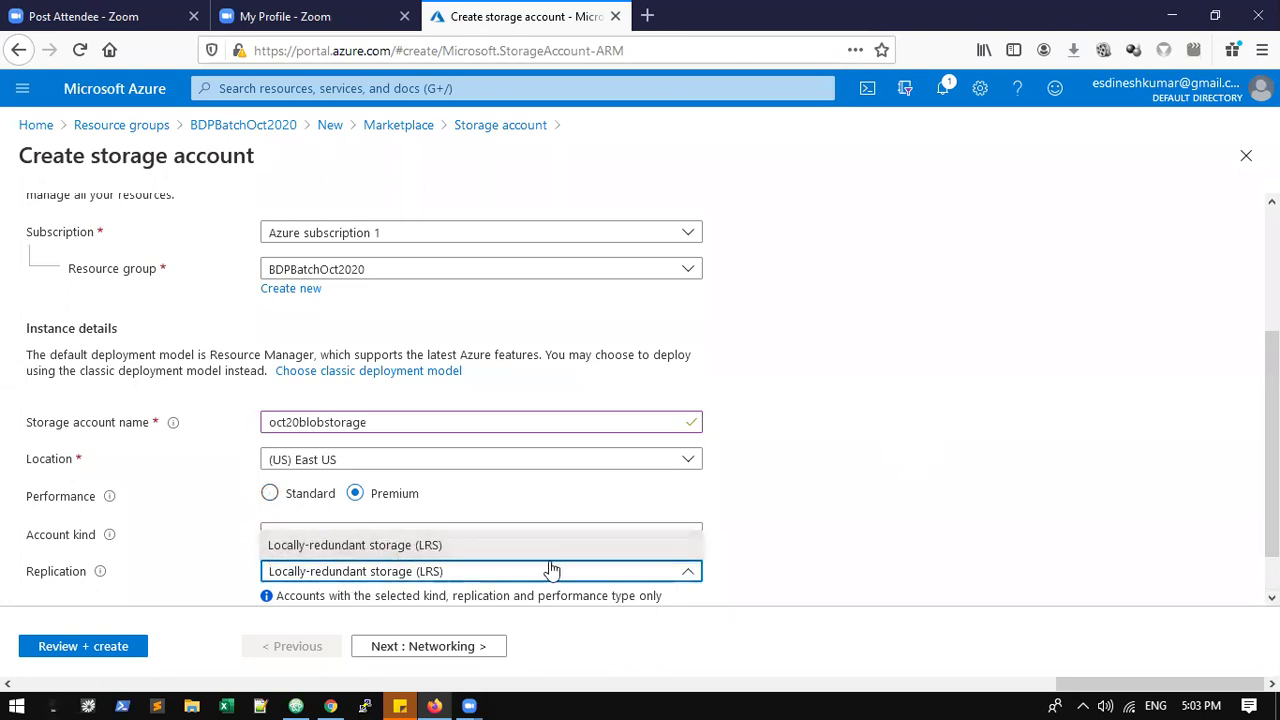
click(952, 510)
scroll(1006, 528, down, 2)
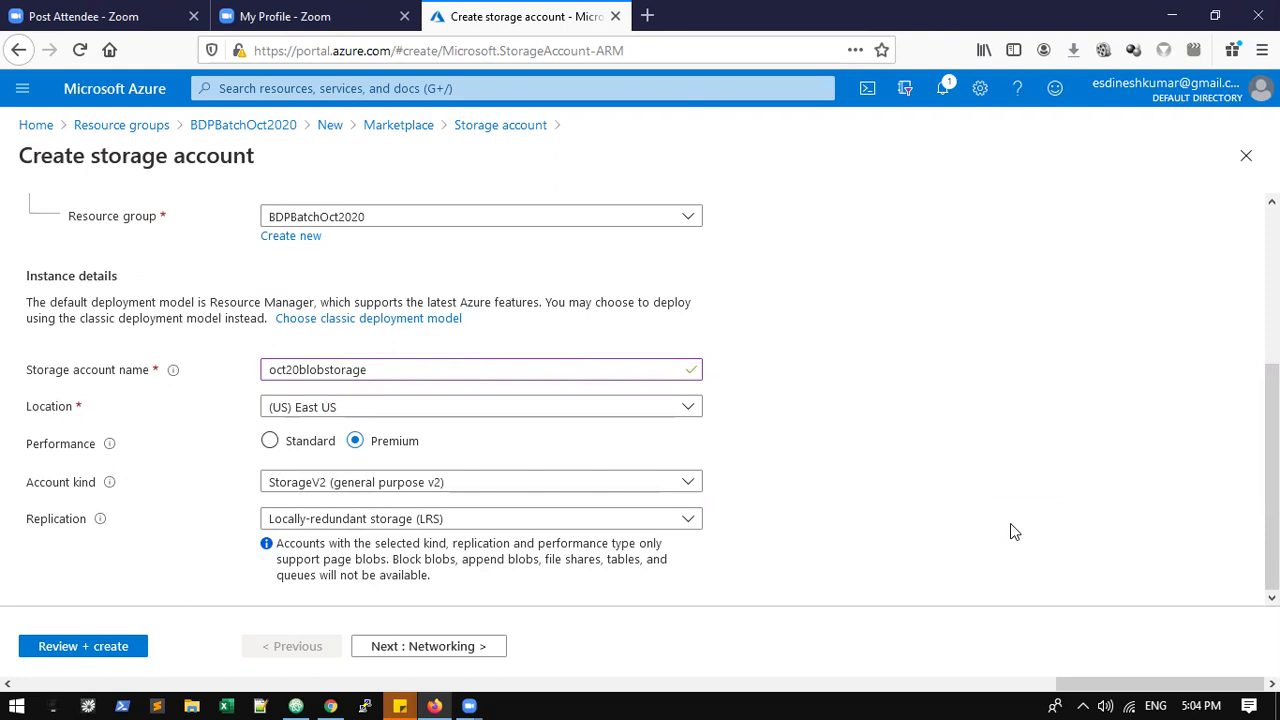
- Return to Standard performance and set Account kind to BlobStorage, keeping LRS replication
click(310, 441)
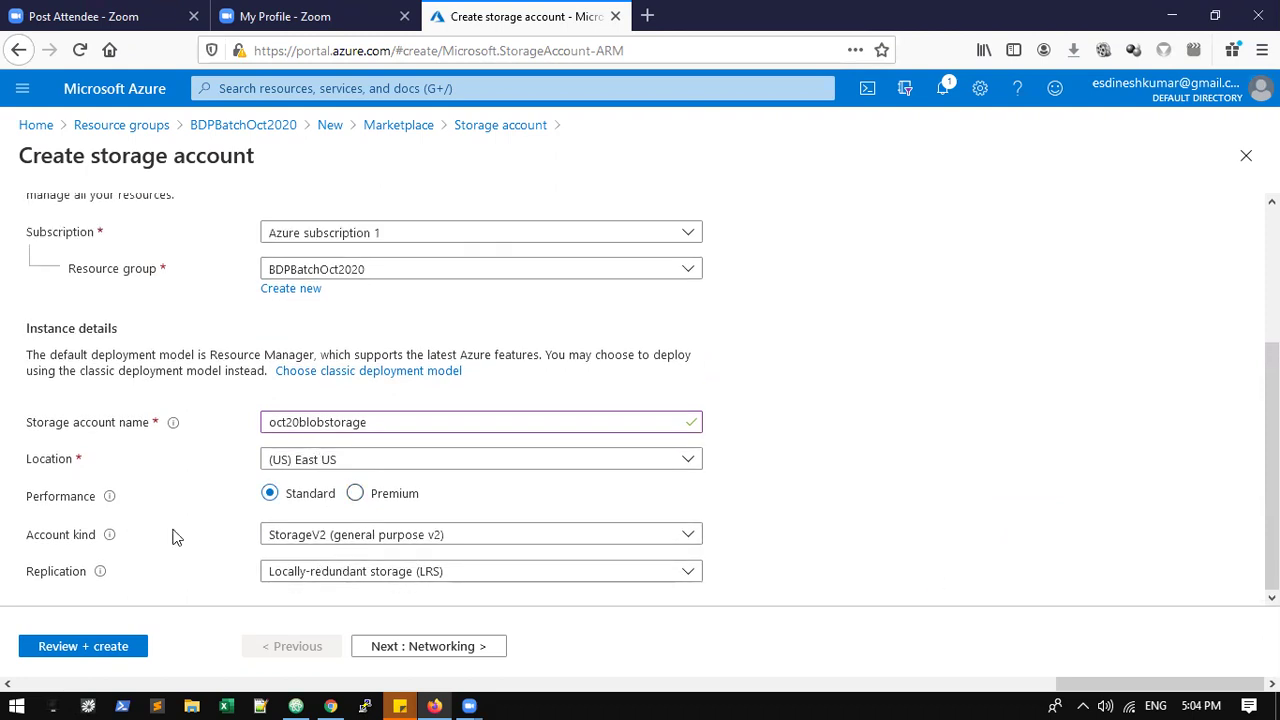
click(361, 537)
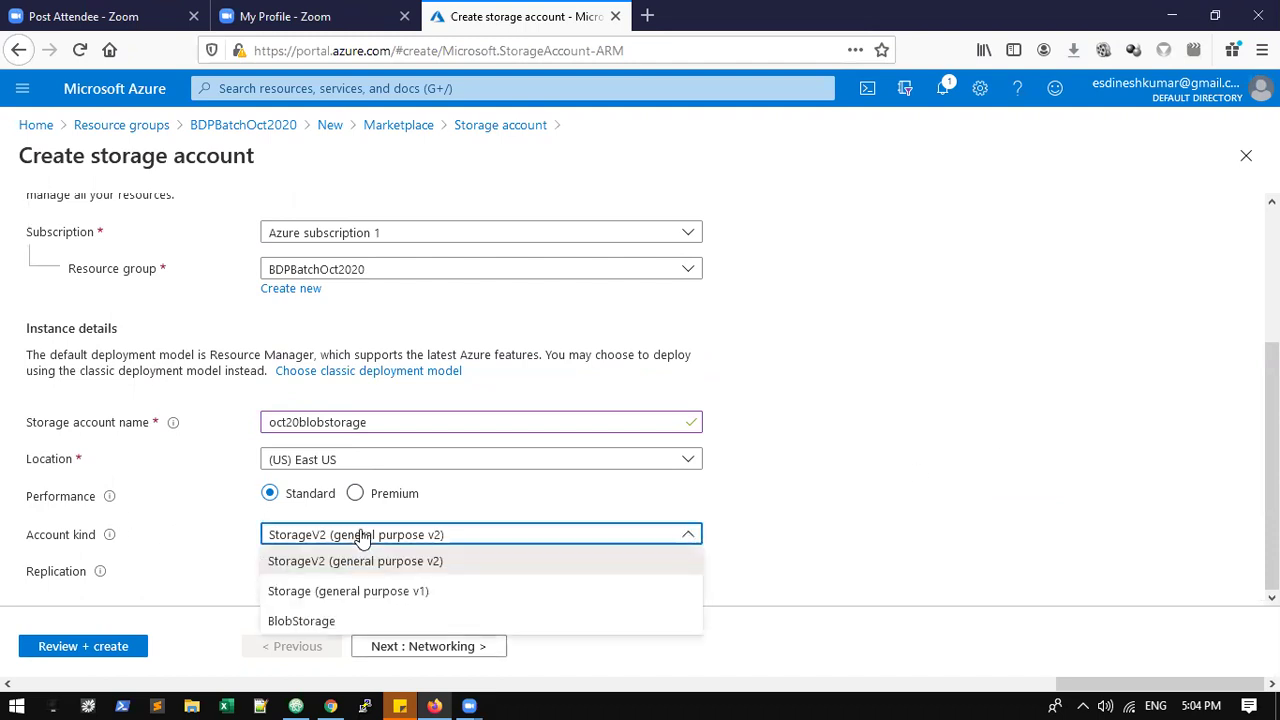
click(323, 618)
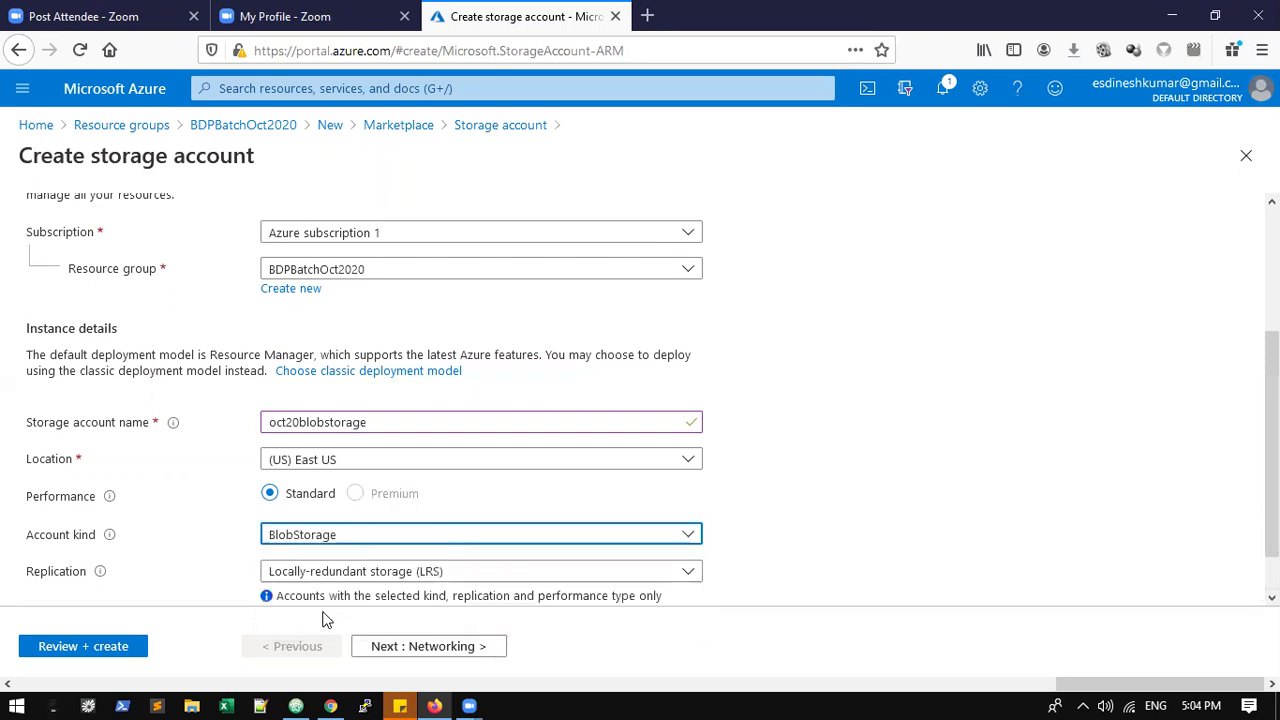
click(316, 545)
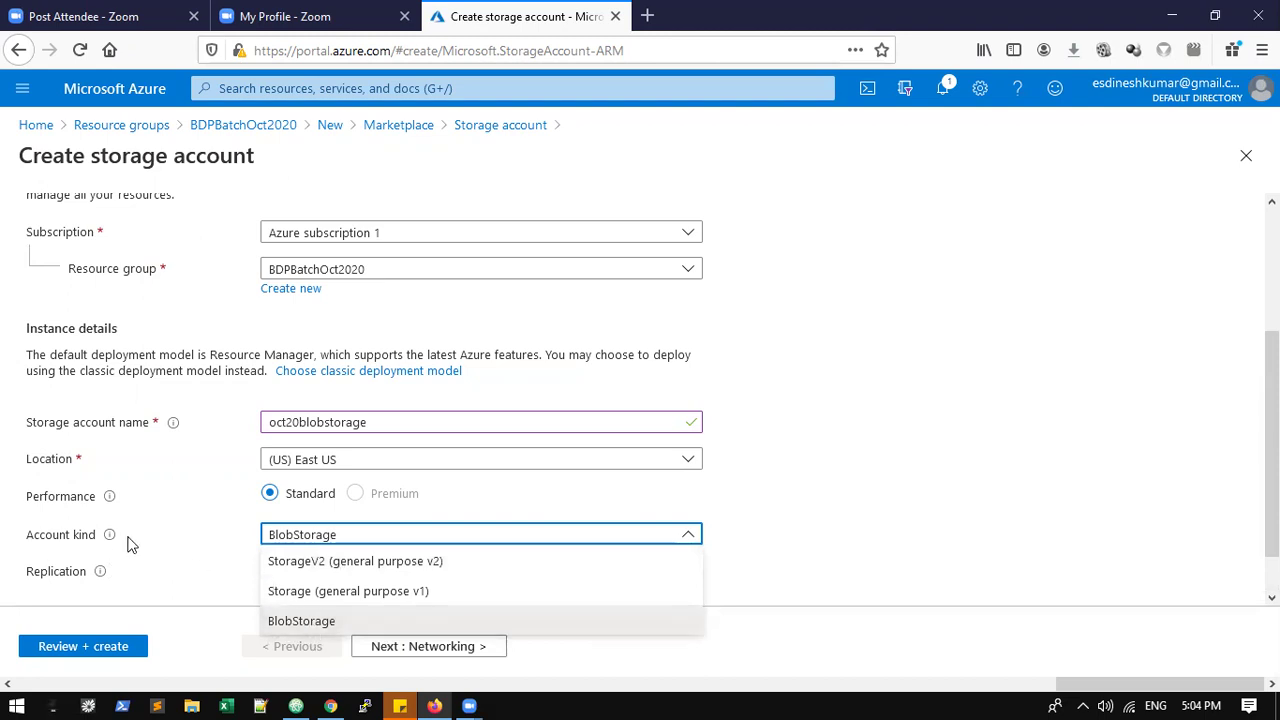
click(301, 622)
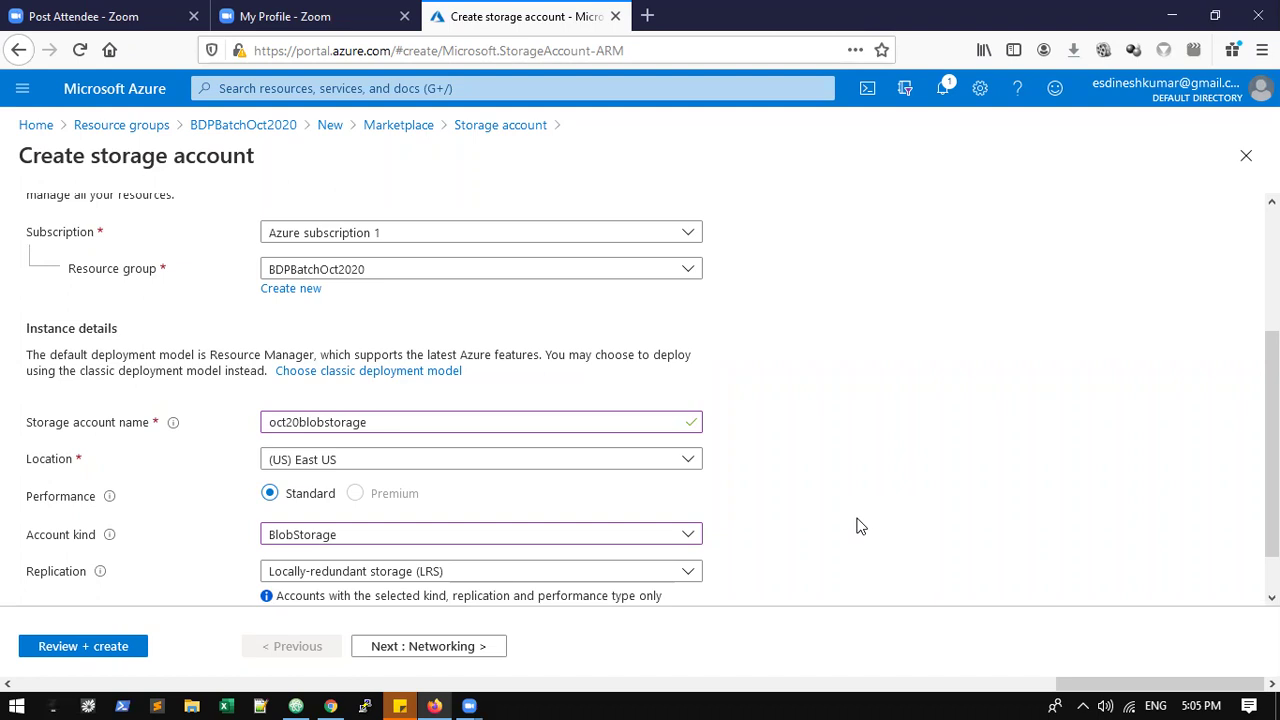
scroll(860, 510, down, 1)
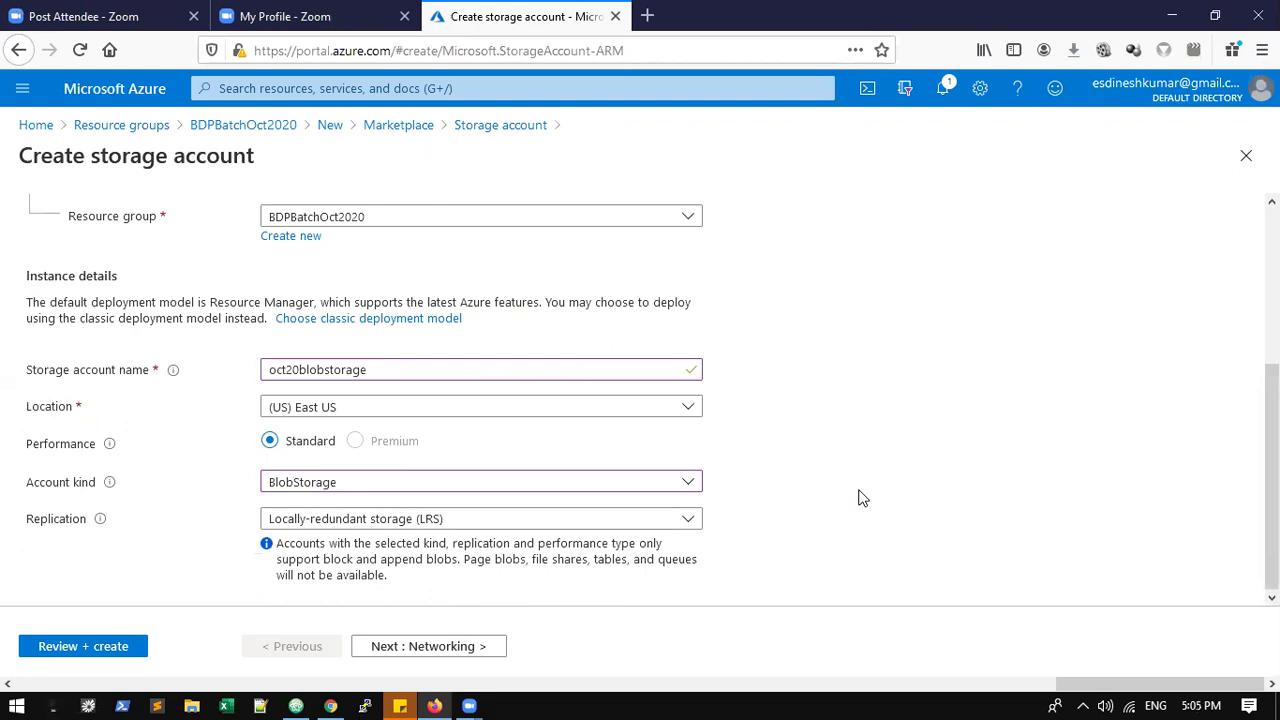
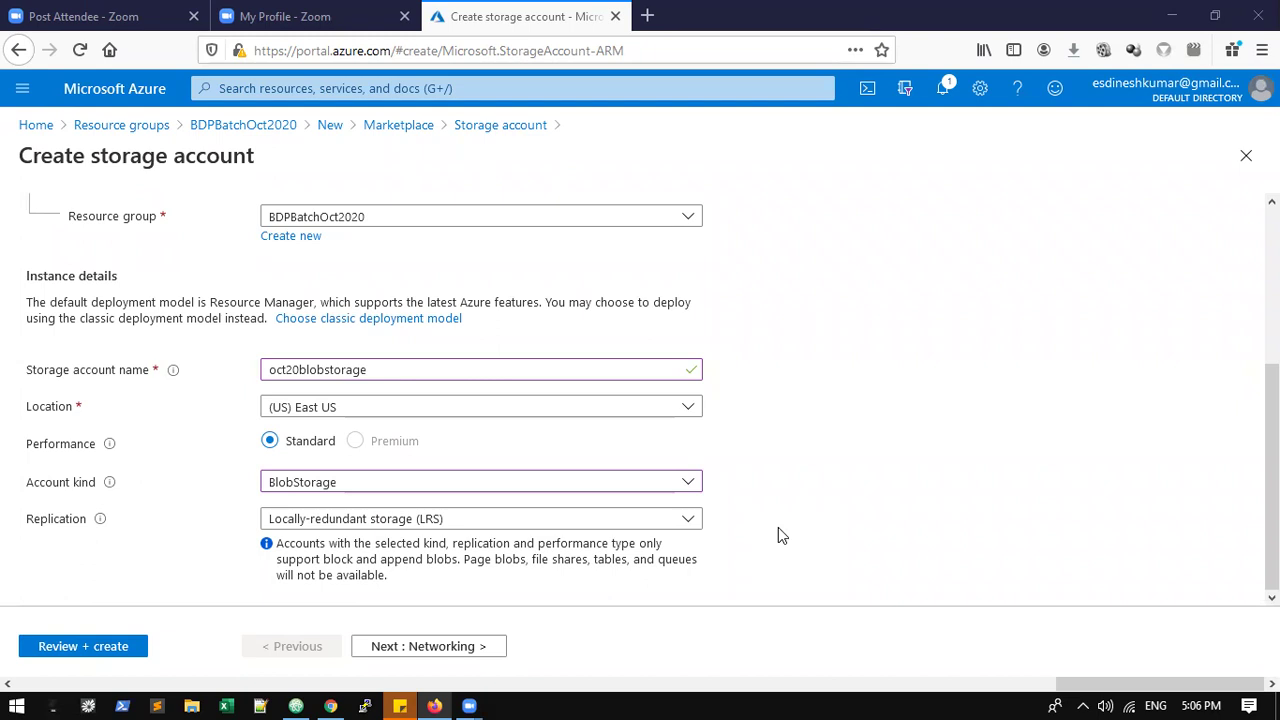
- Keep locally-redundant storage (LRS) as the storage account's replication setting
click(400, 519)
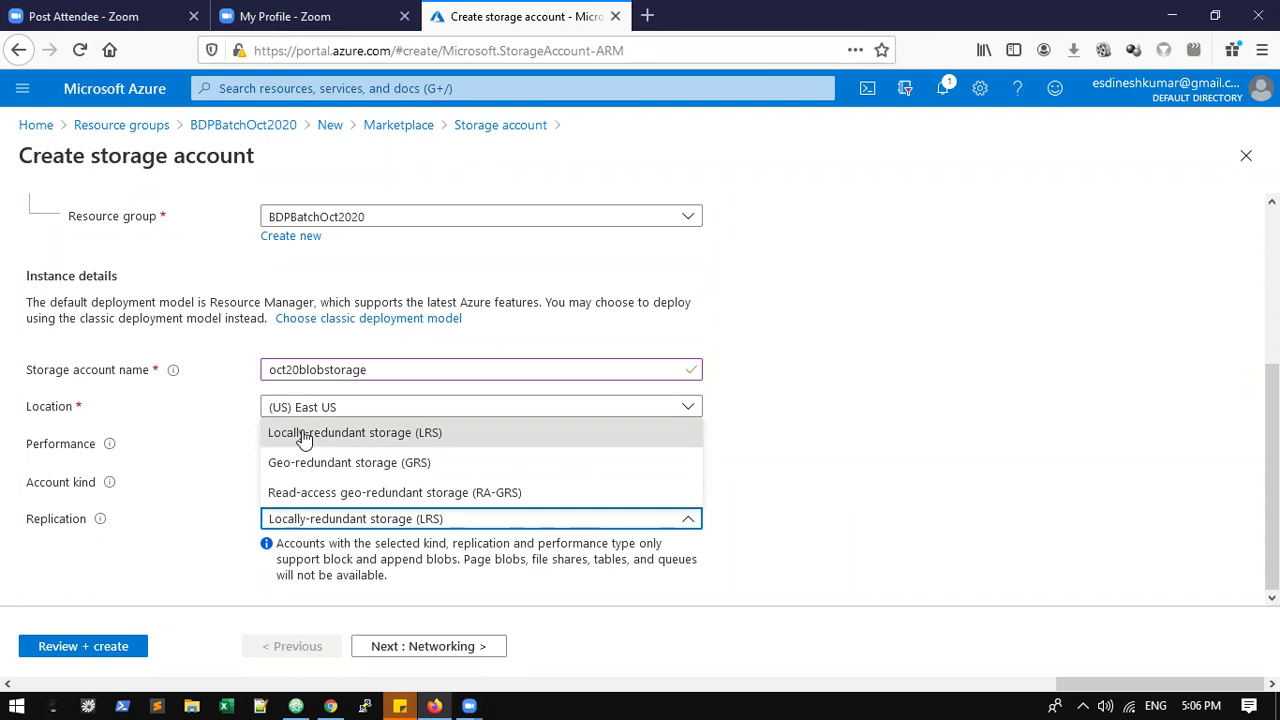
click(250, 407)
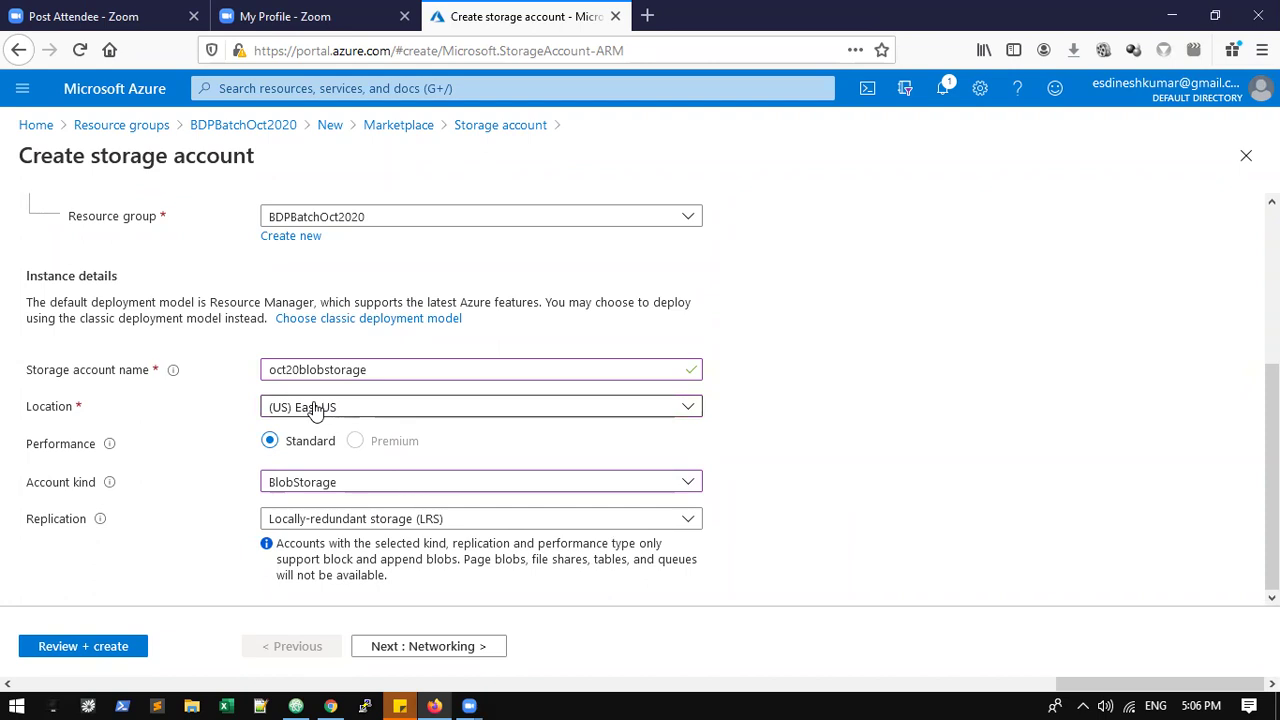
click(447, 524)
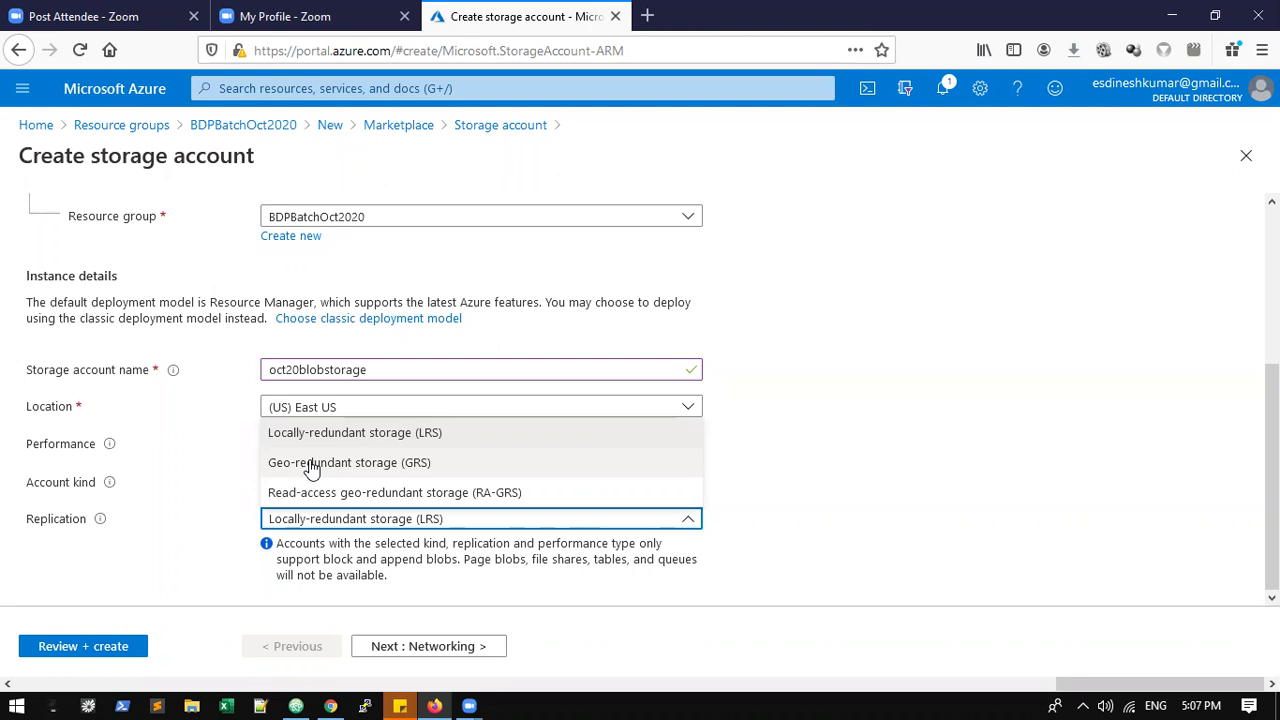
click(383, 432)
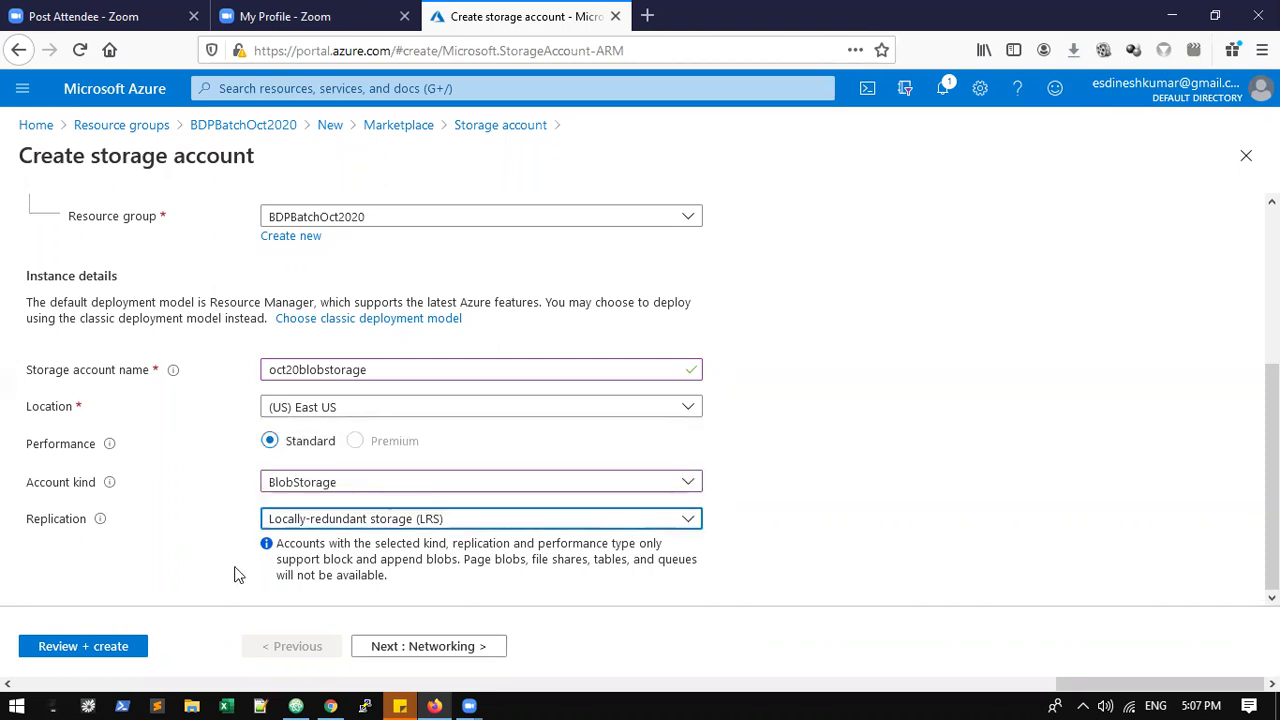
click(359, 524)
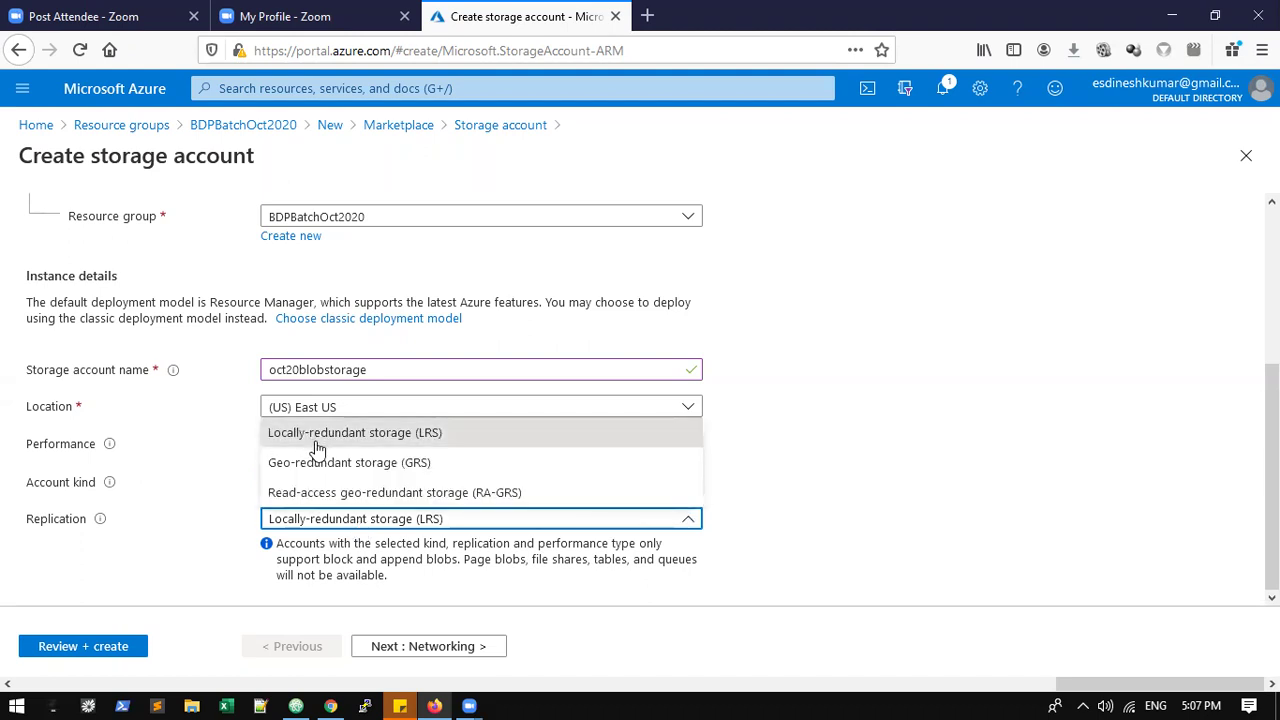
click(128, 606)
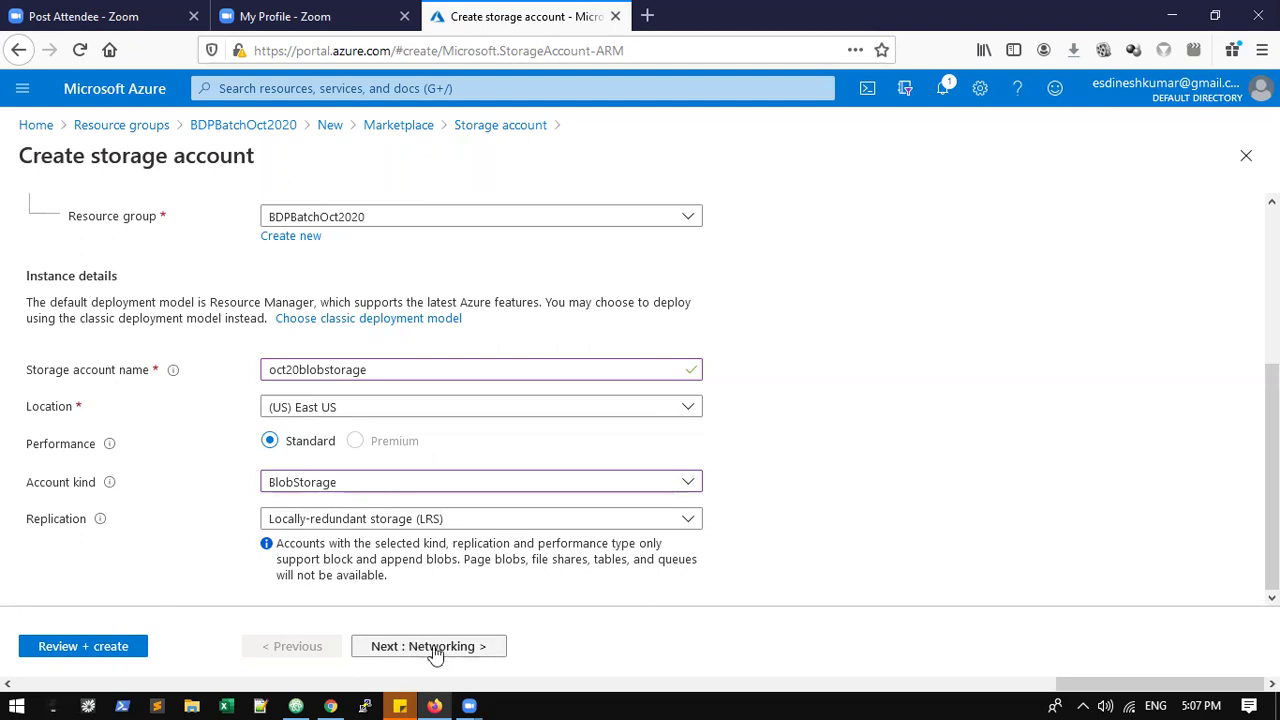
- Try each connectivity method, then keep Public endpoint (all networks) with Microsoft network routing
click(384, 642)
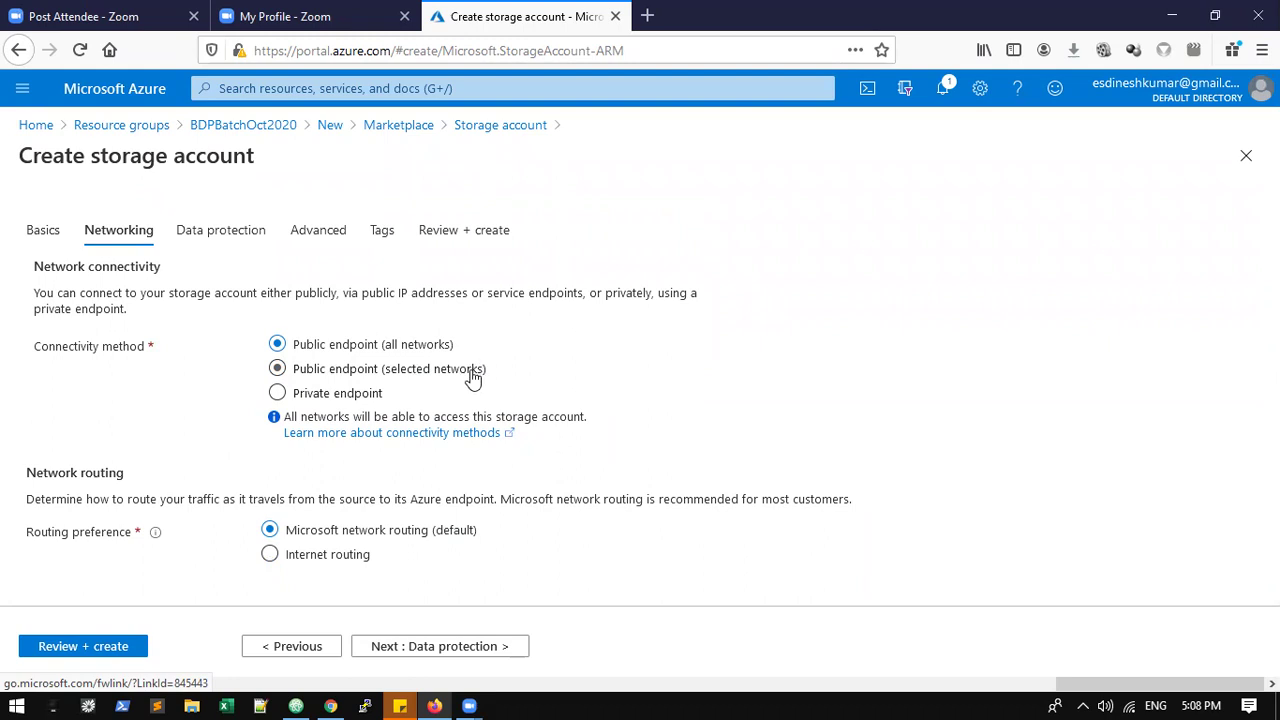
click(426, 370)
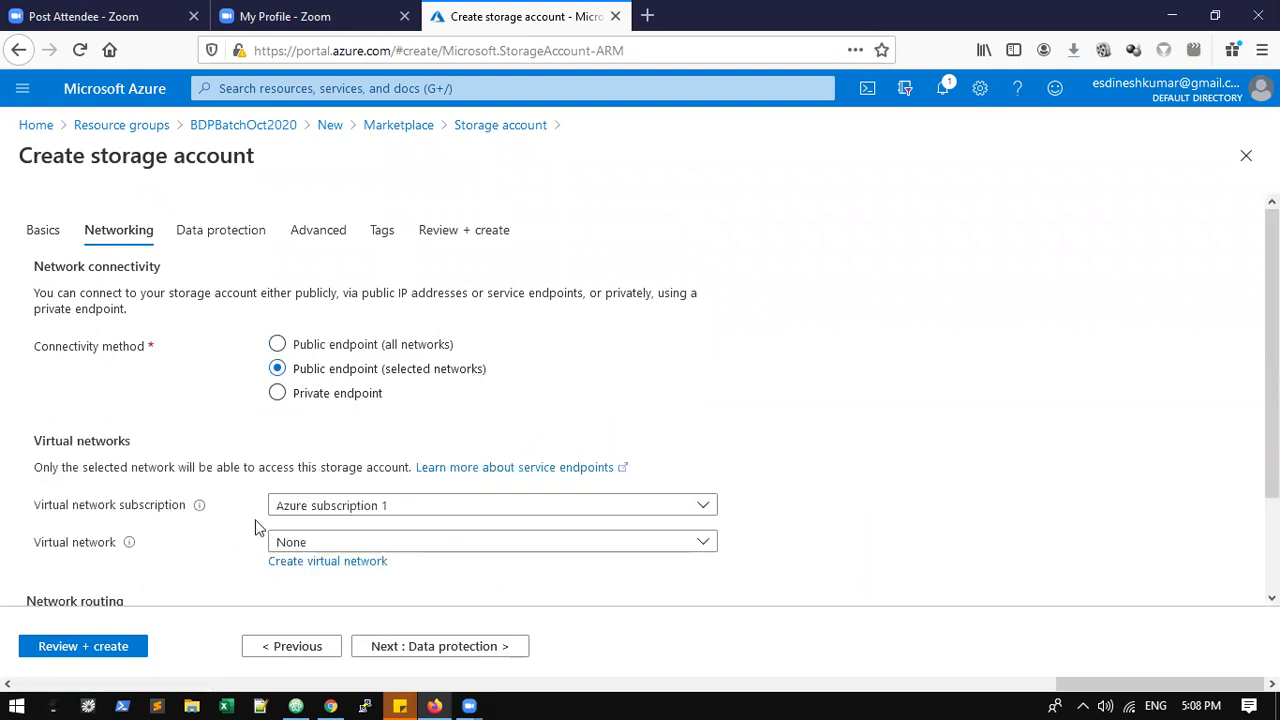
scroll(122, 550, down, 2)
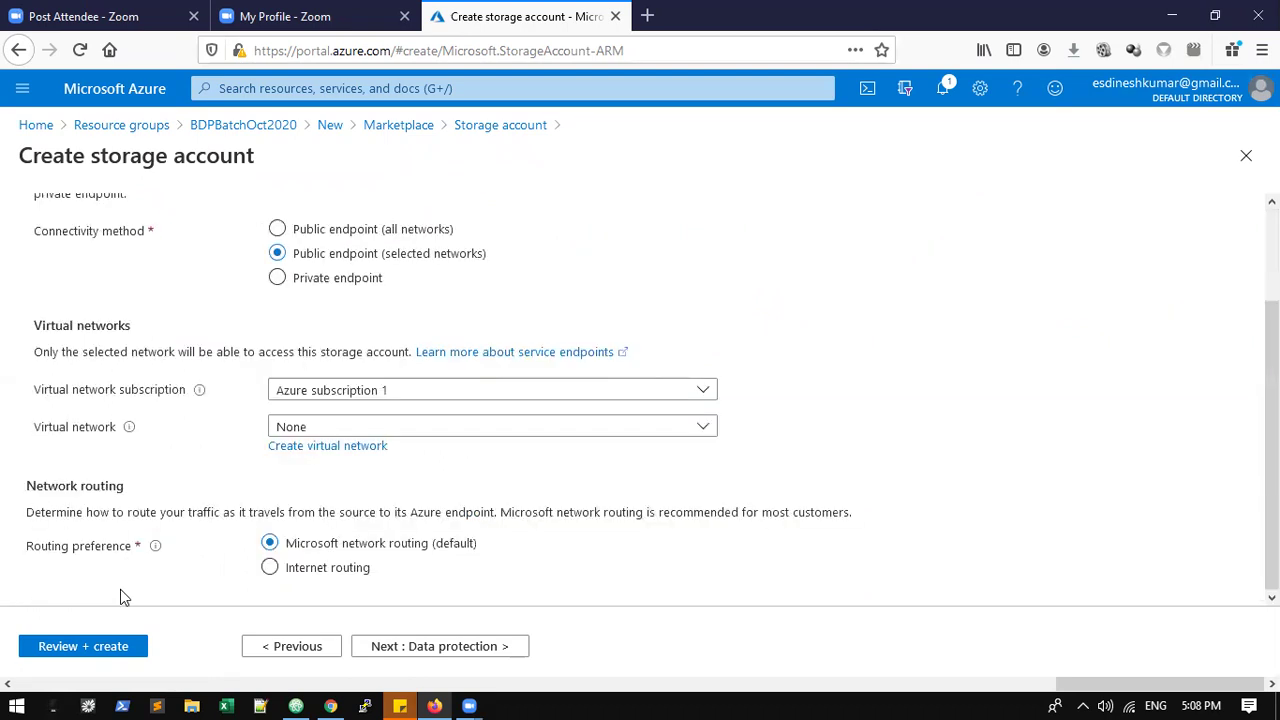
click(313, 282)
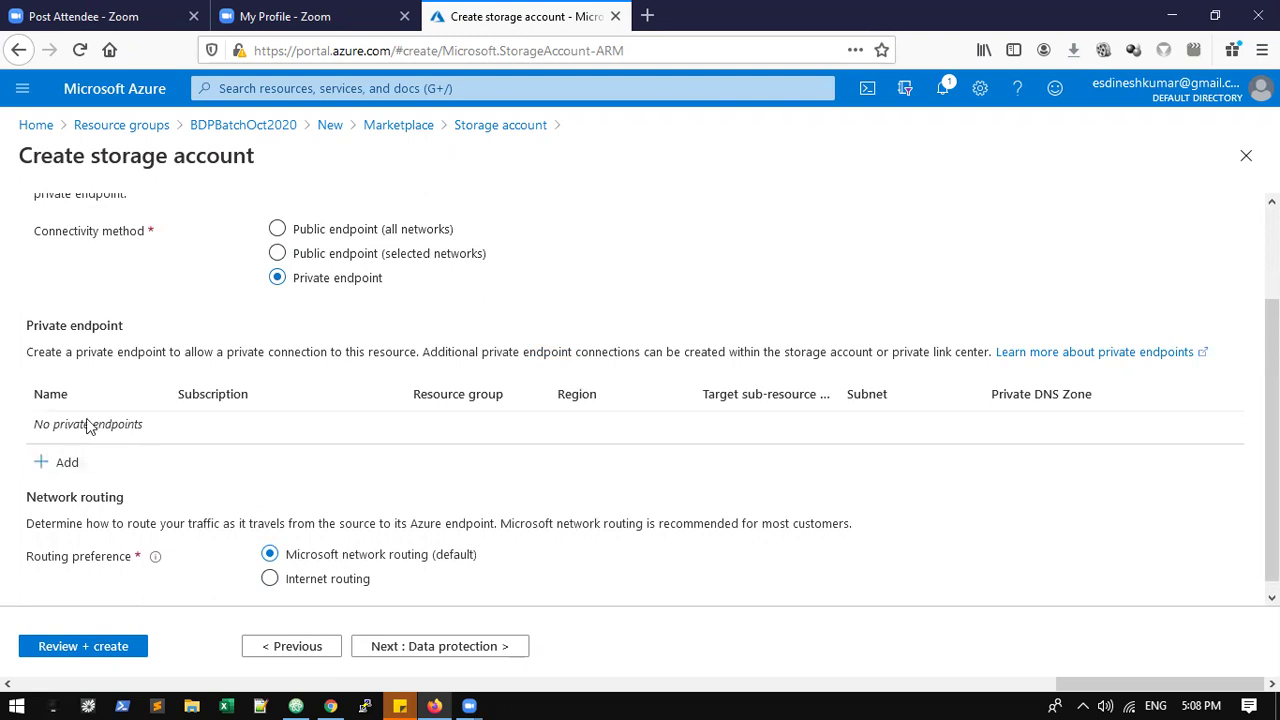
scroll(194, 423, up, 2)
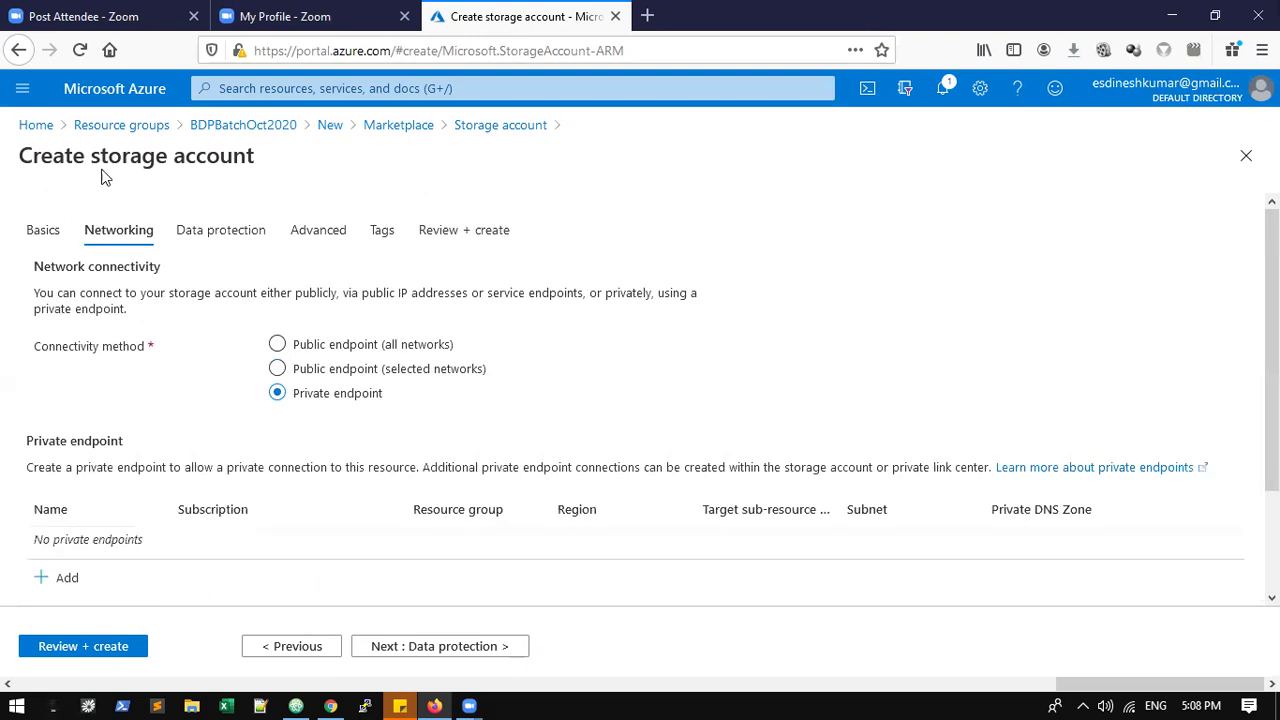
click(277, 345)
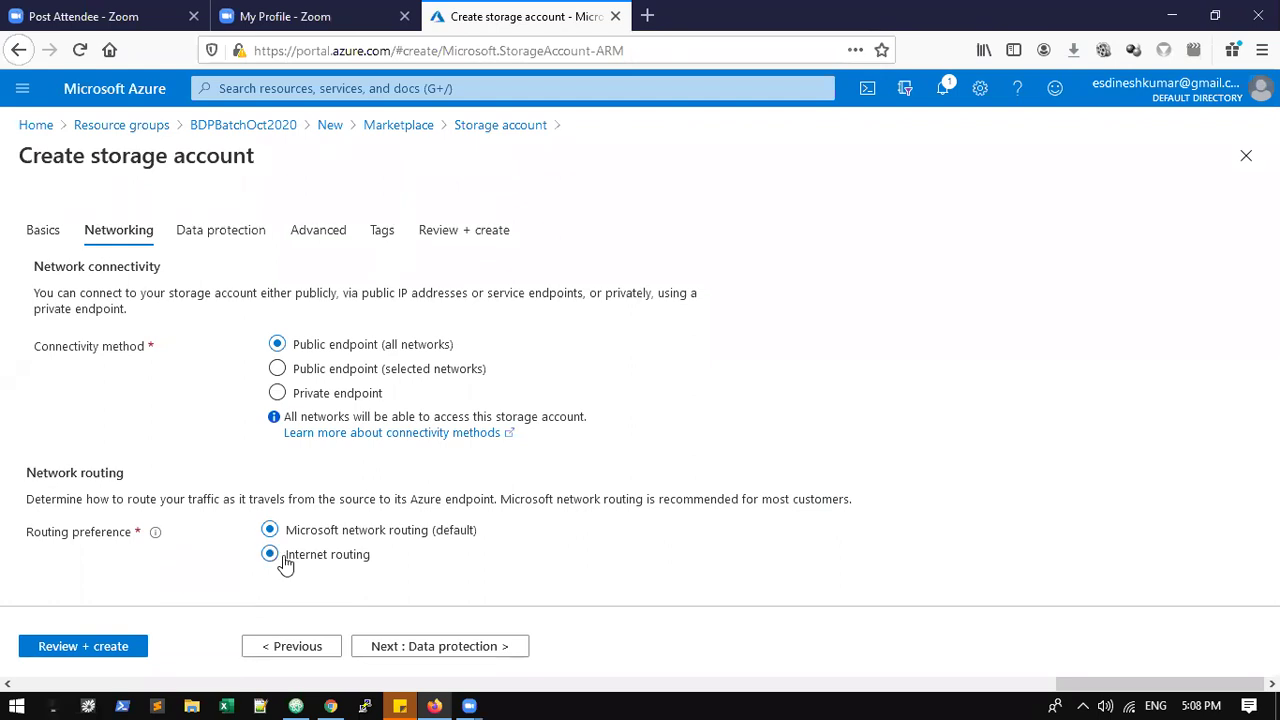
click(284, 532)
- In the Atom notes, add line 40 'Choose Storage Name -> Select Account Type -> Replication'
click(400, 560)
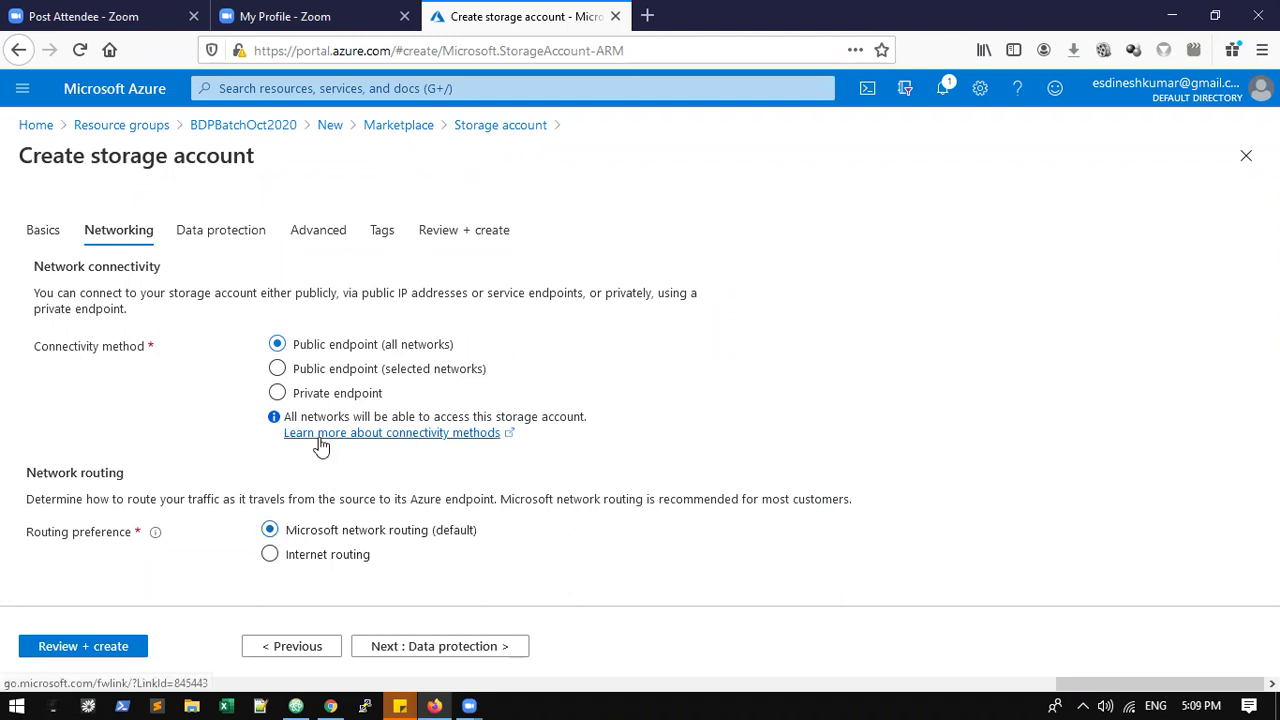
click(296, 706)
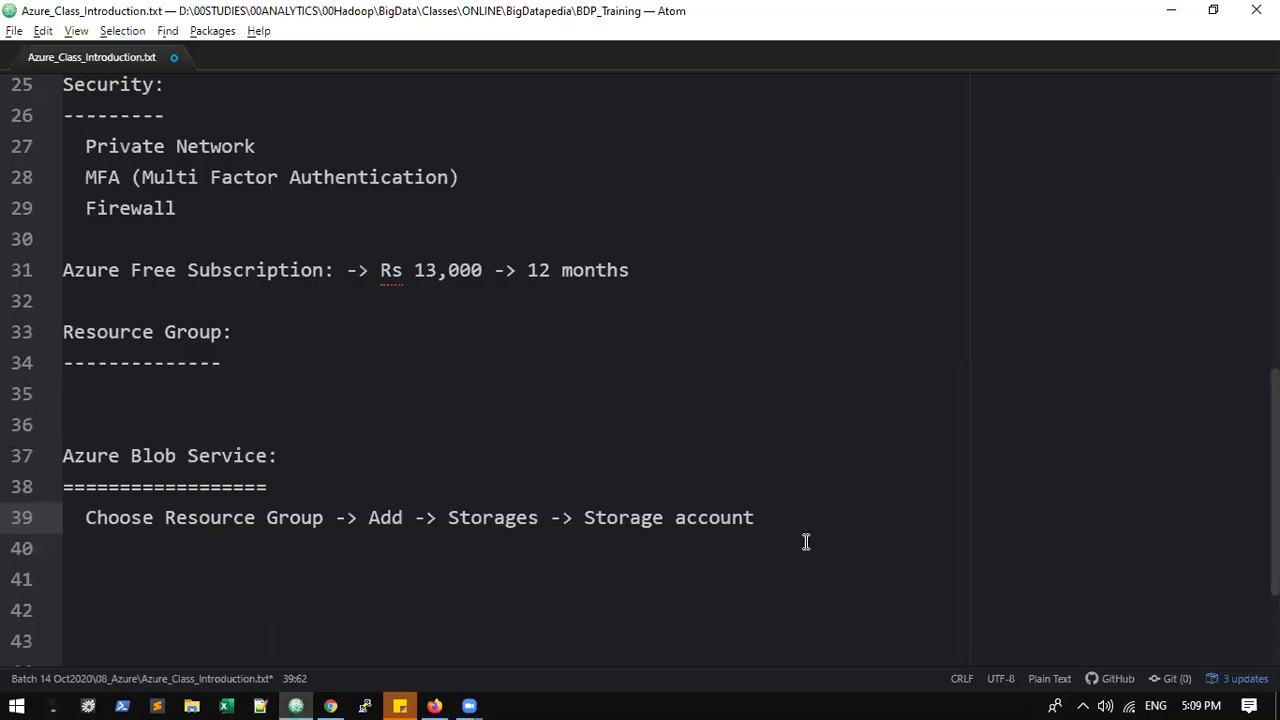
key(Return)
text(Storage -)
key(BackSpace)
text(Name ->)
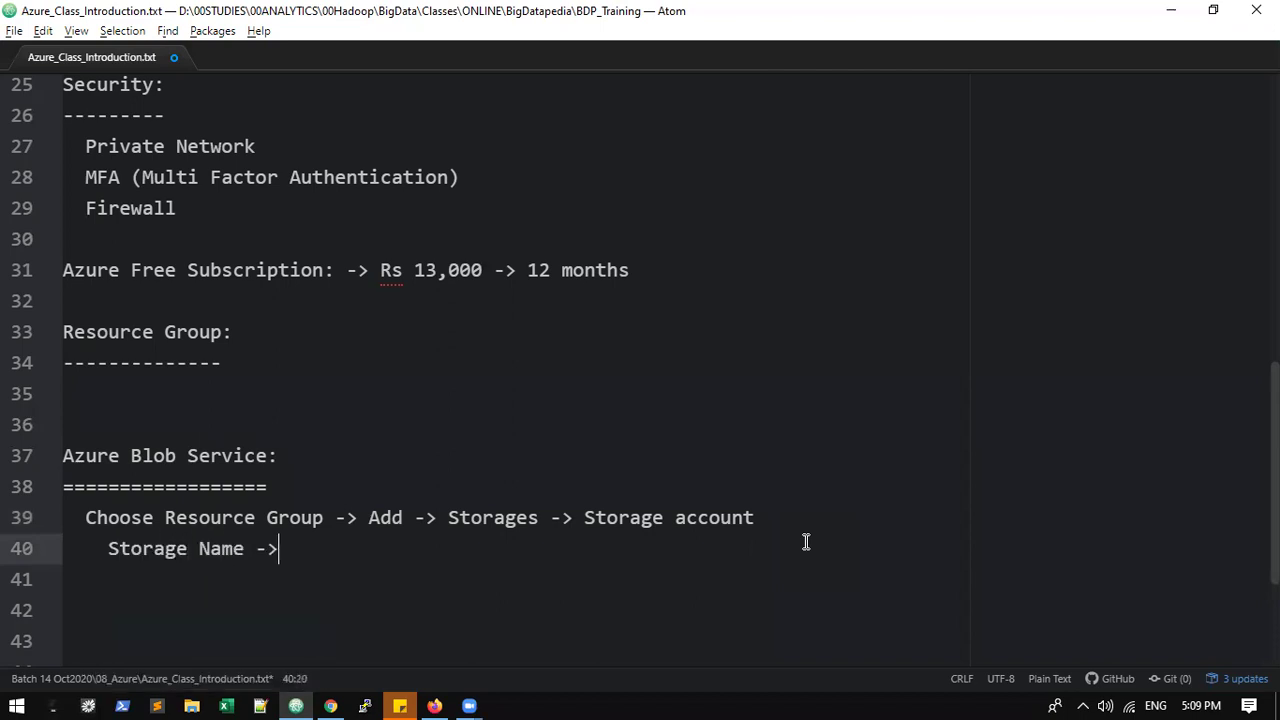
key(Home)
text(Choose)
key(End)
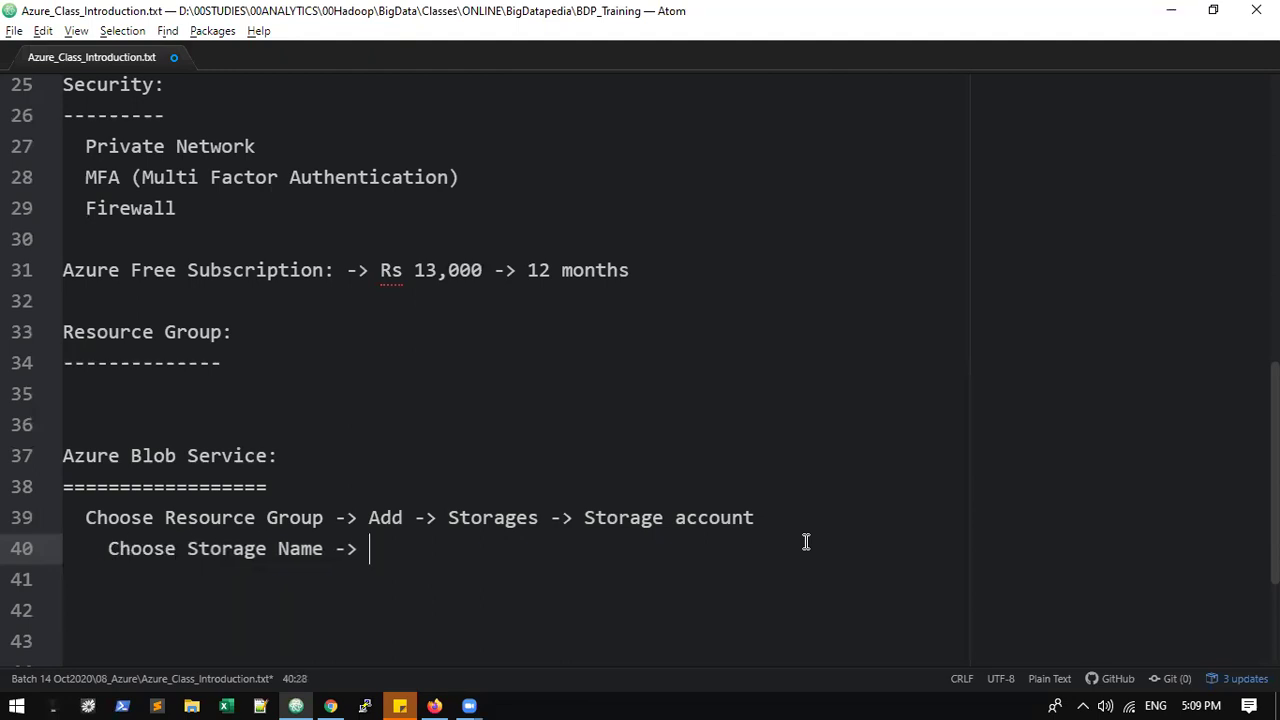
text(Select Accou)
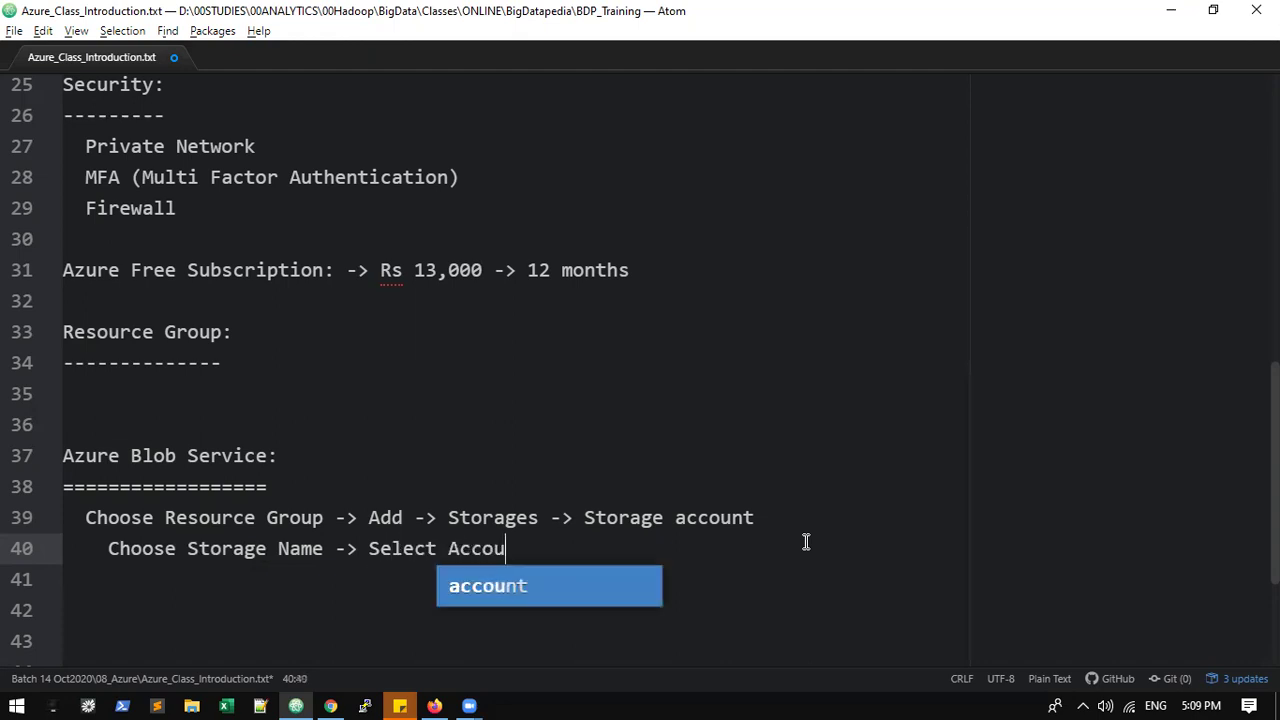
text(nt Tim)
key(BackSpace)
key(BackSpace)
text(ype 0)
key(BackSpace)
text(-> )
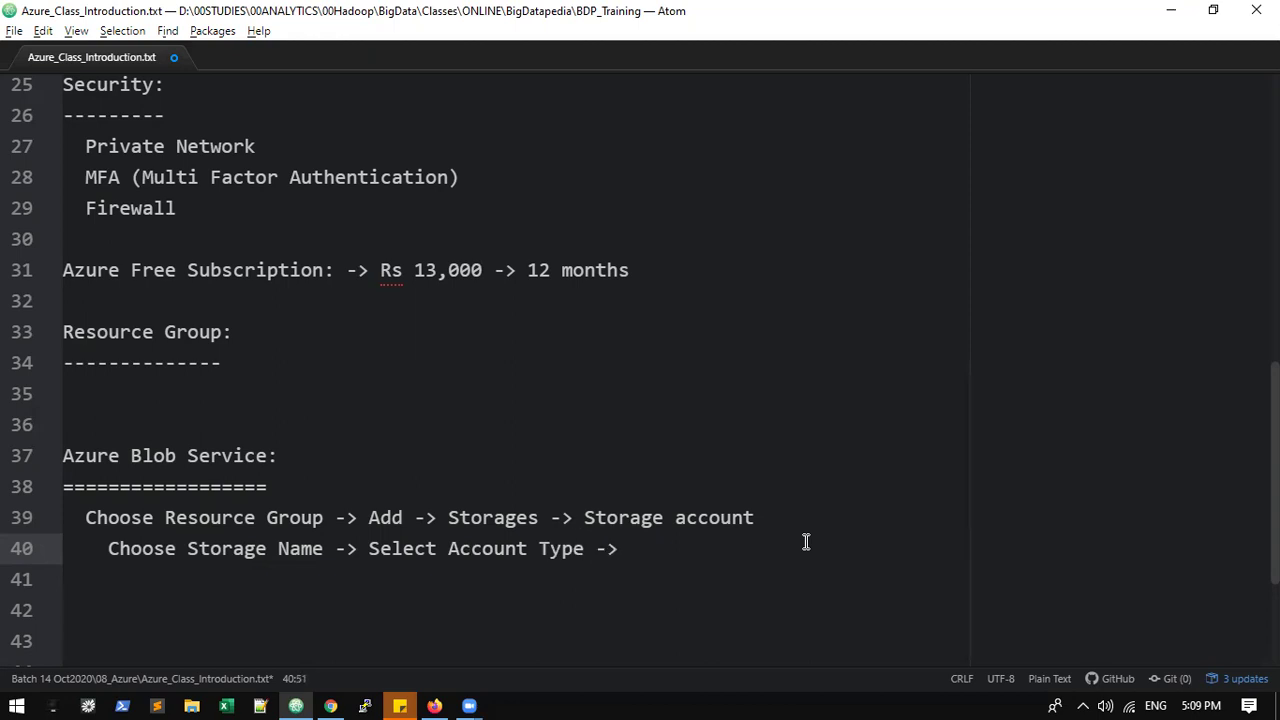
text(Replication)
key(Return)
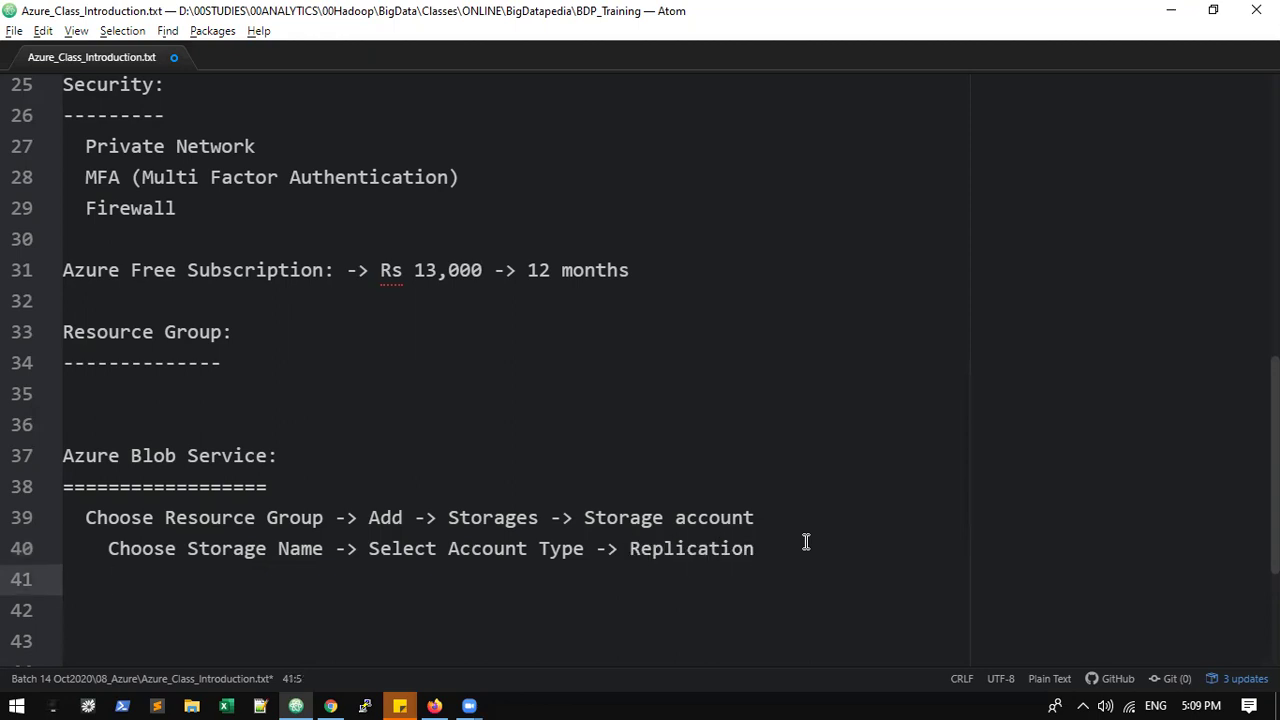
- Add line 41 'Choose Network type' to the notes and return to the storage account form
key(alt+Tab)
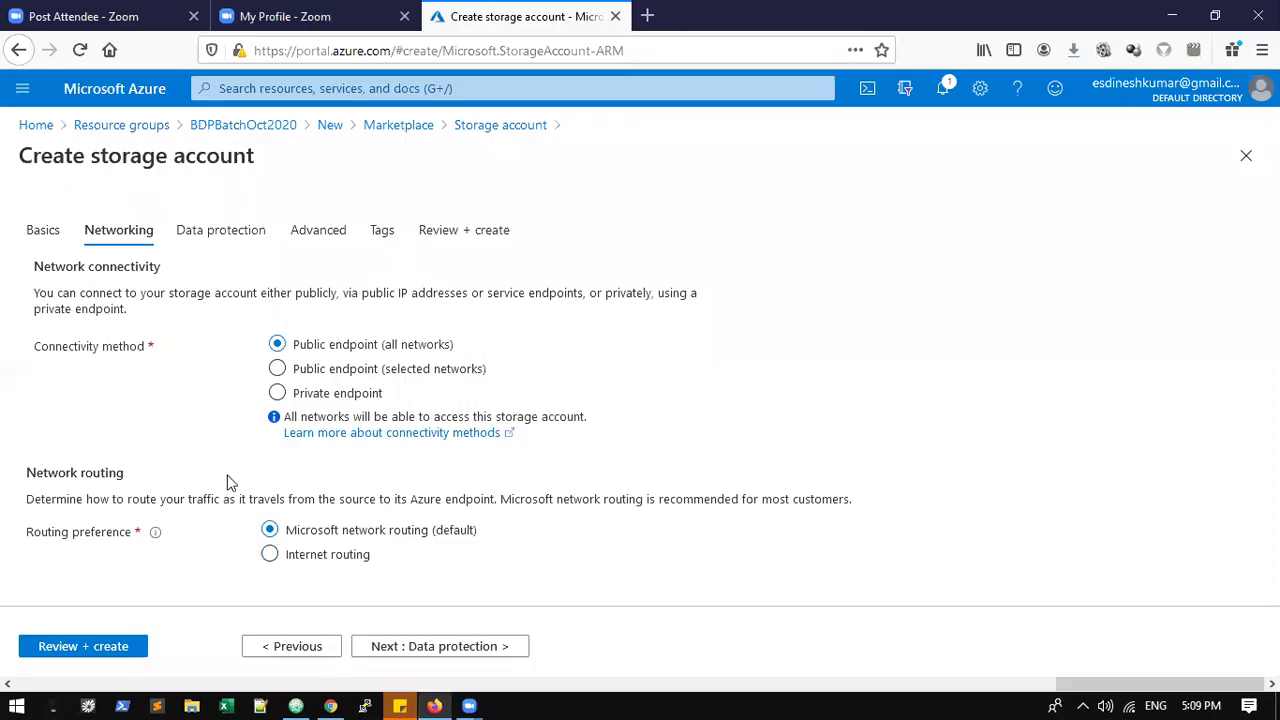
key(alt+Tab)
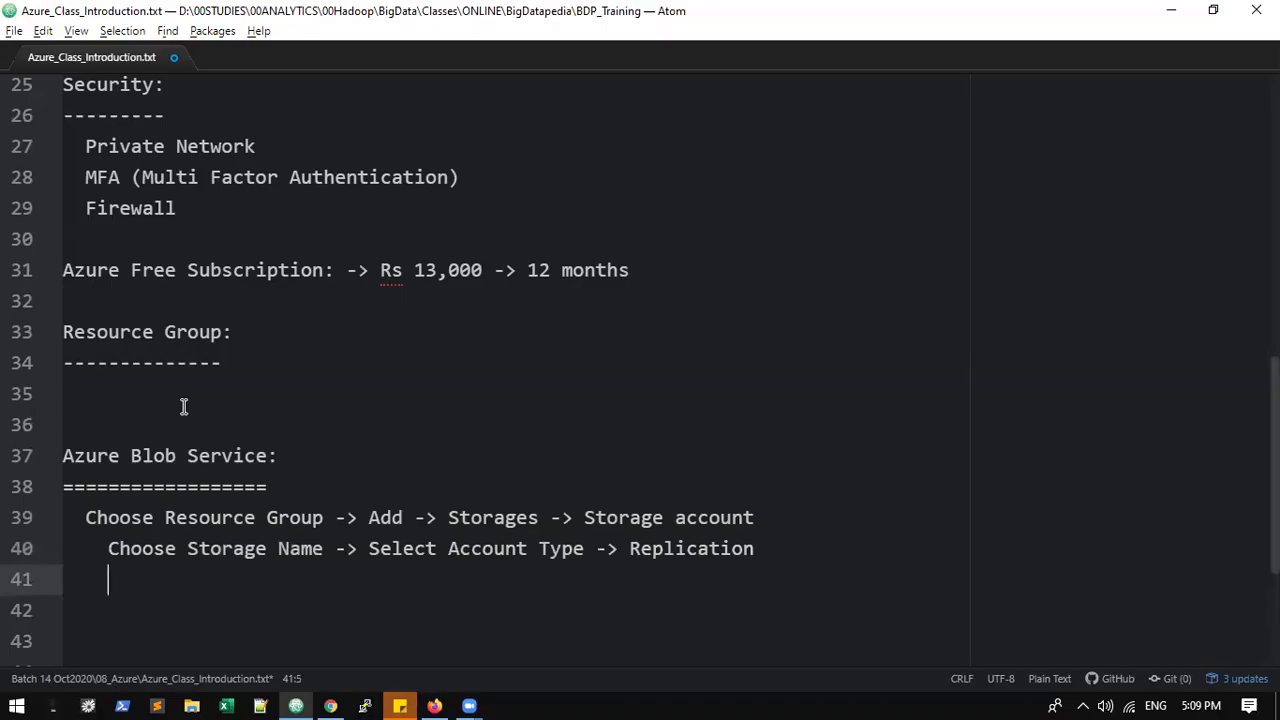
text(Choose netwo)
key(Tab)
text(type)
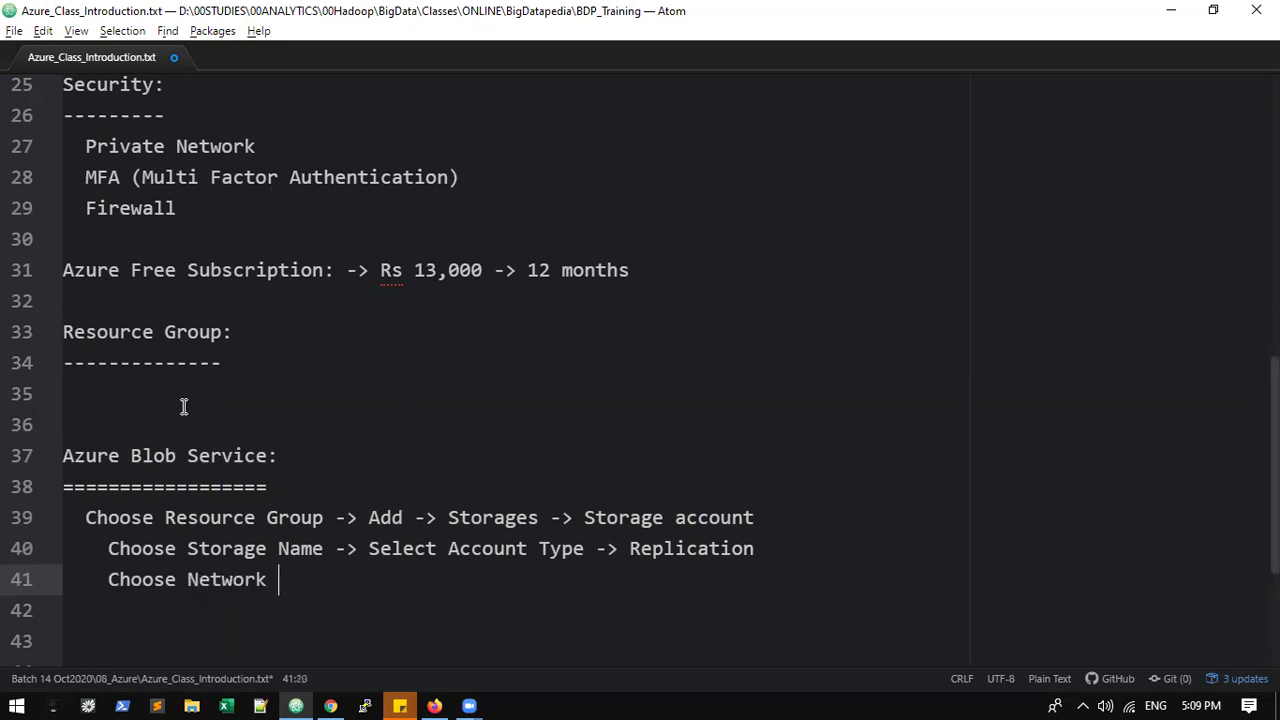
key(alt+Tab)
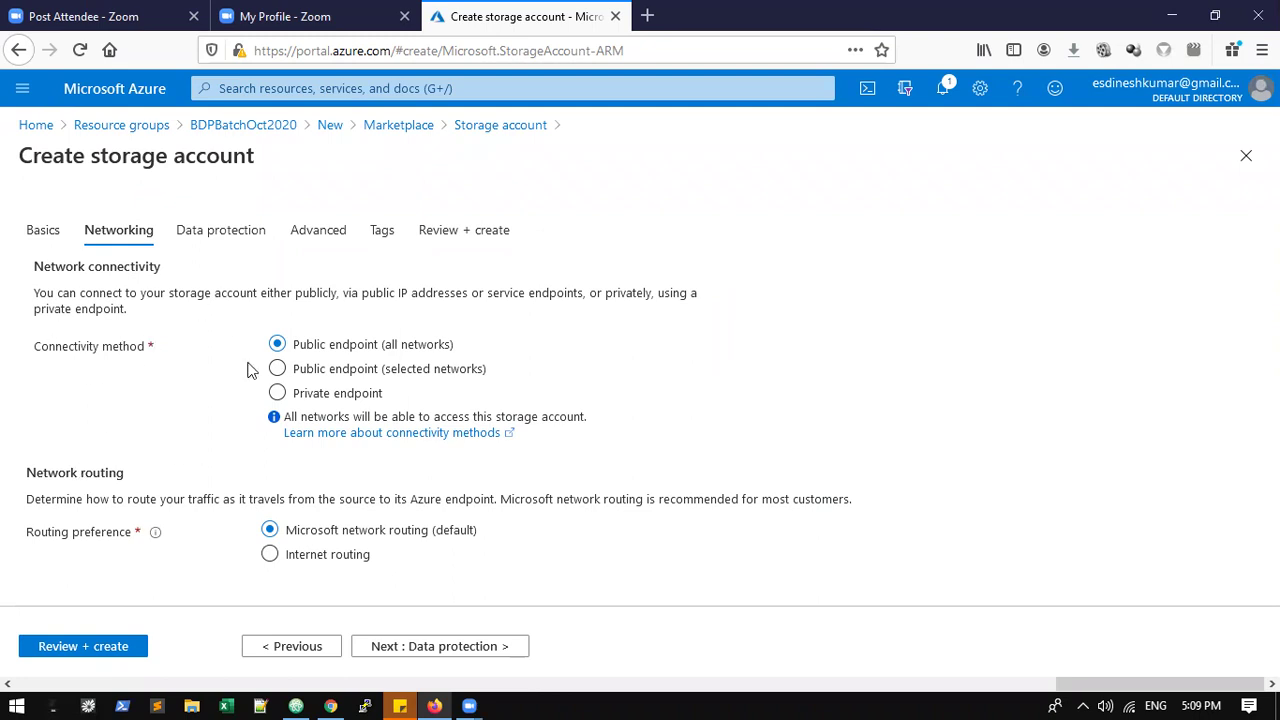
key(alt+Tab)
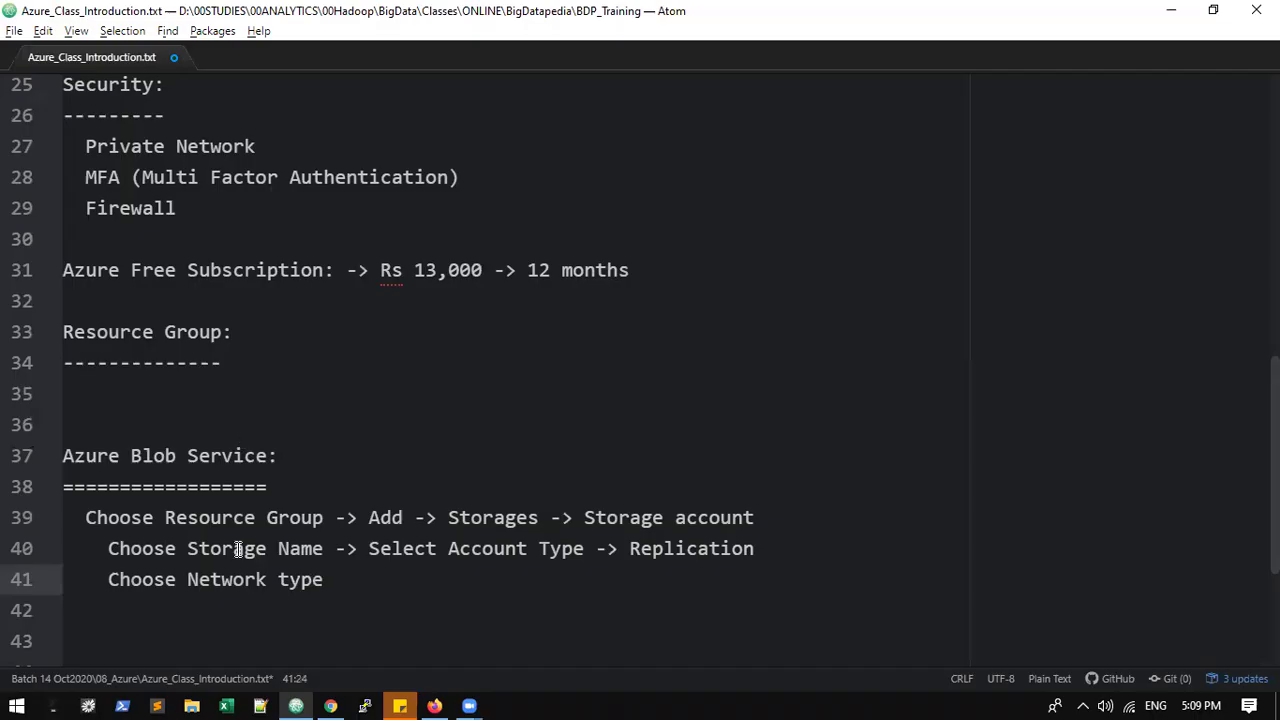
key(alt+Tab)
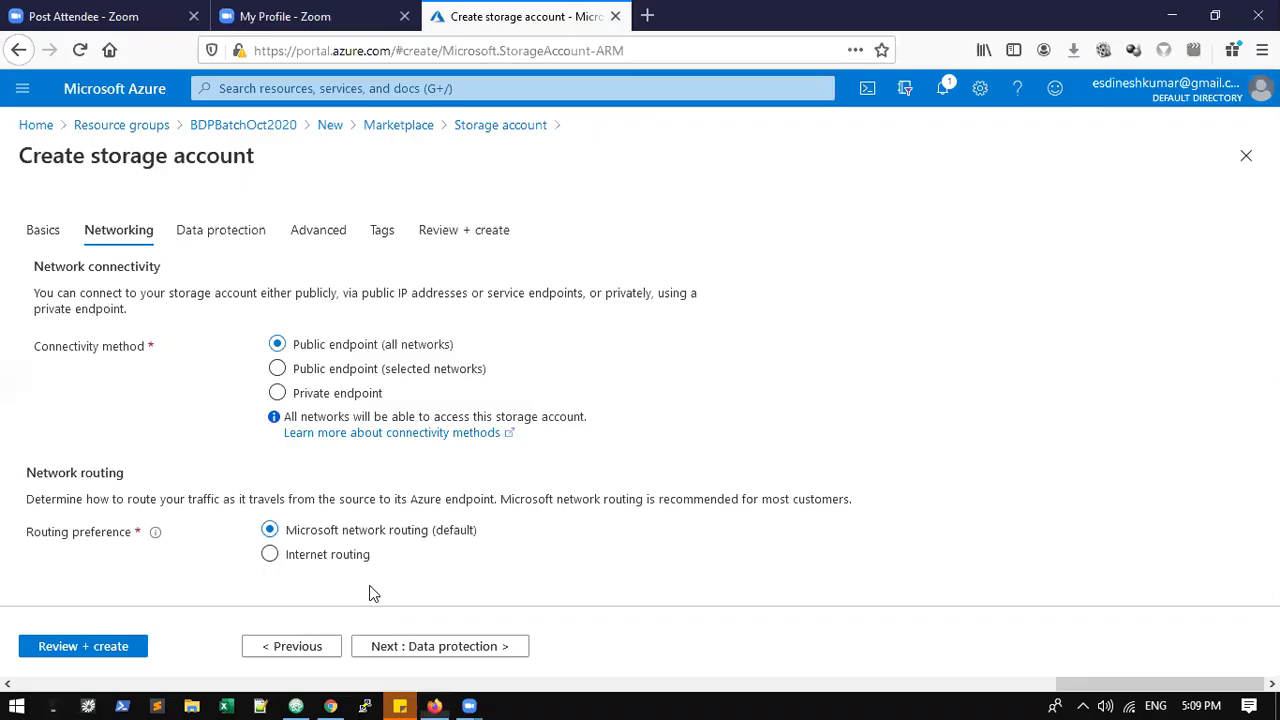
- Look over the data protection recovery and tracking checkboxes, then move to the Advanced settings
click(495, 650)
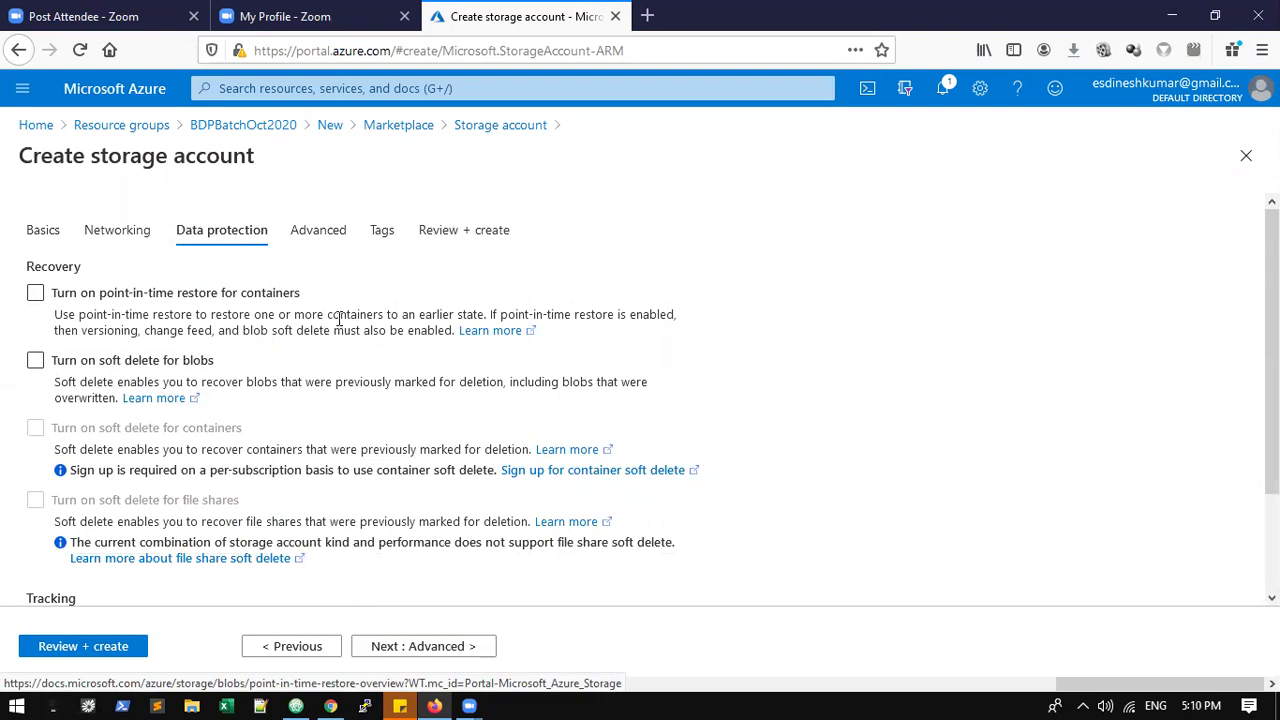
key(space)
click(35, 292)
scroll(448, 545, down, 2)
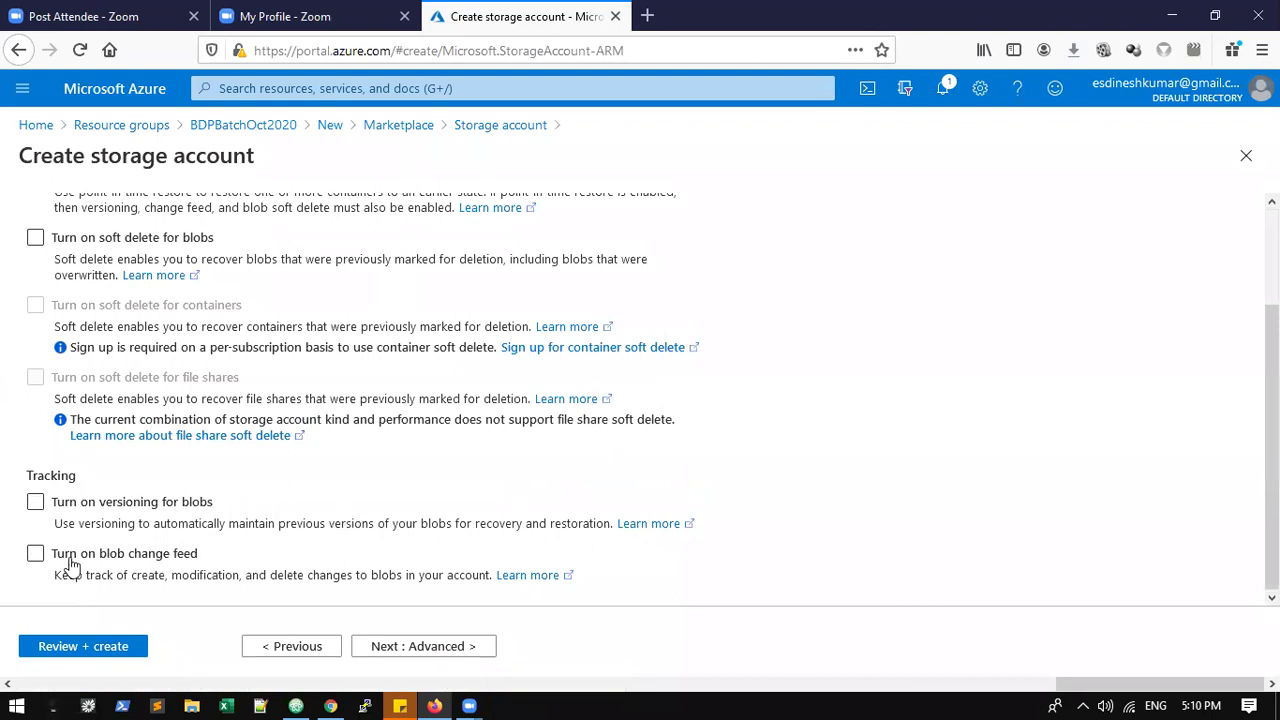
scroll(68, 392, up, 2)
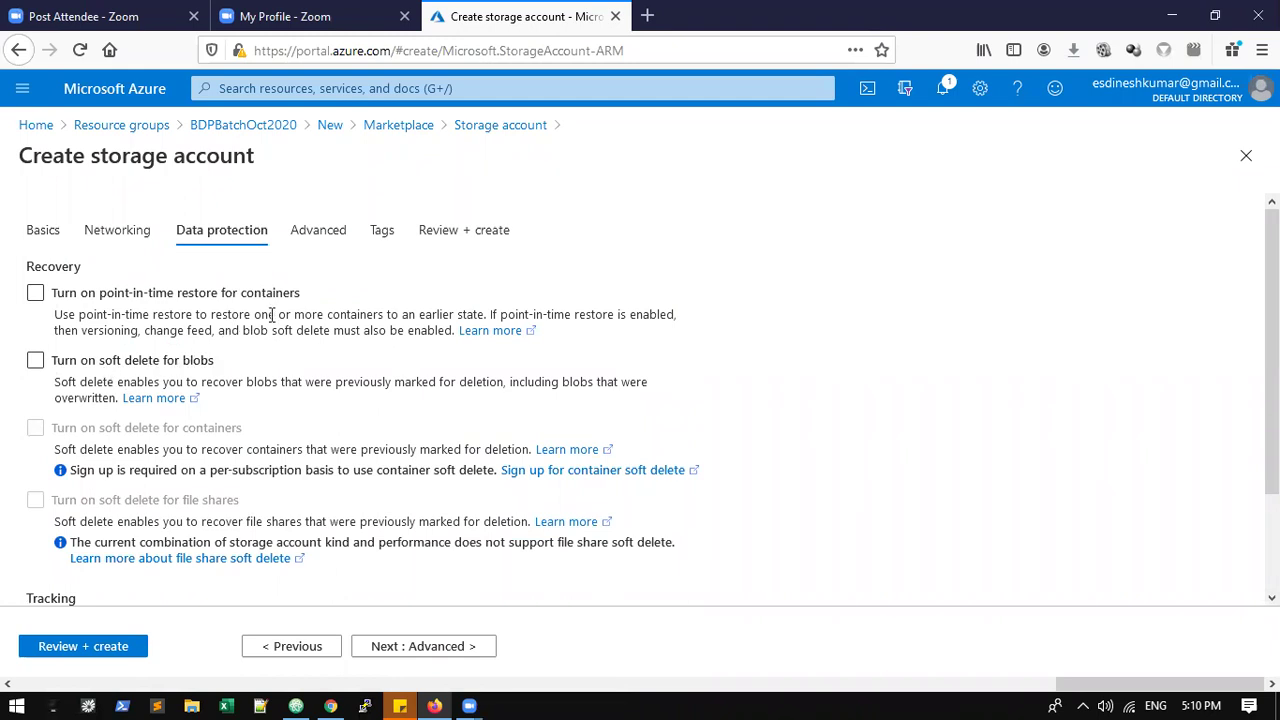
click(318, 230)
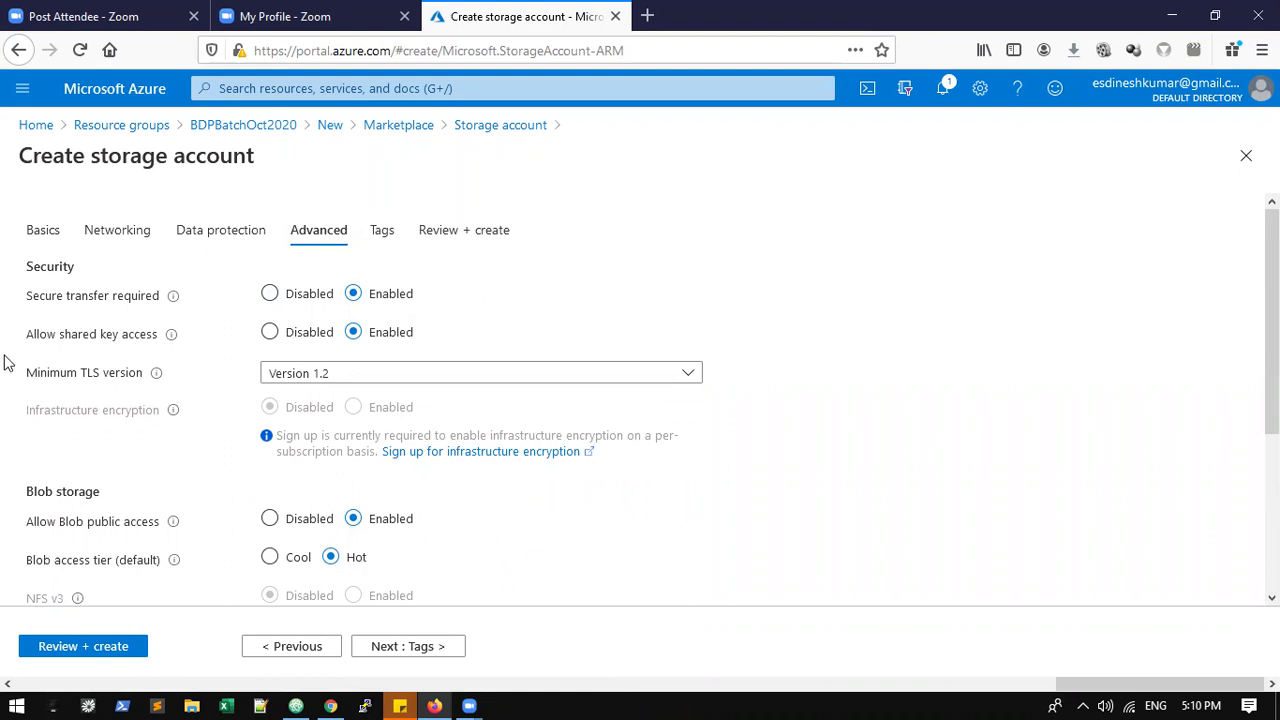
scroll(112, 393, down, 2)
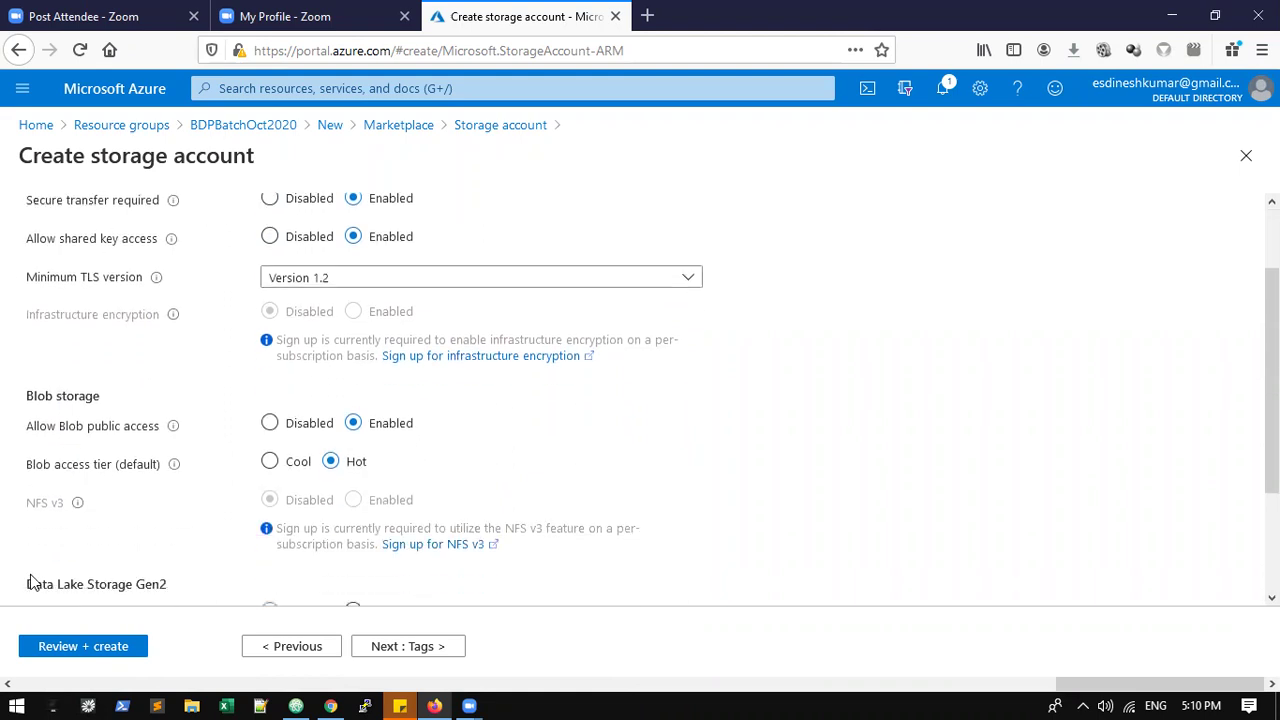
scroll(157, 397, down, 3)
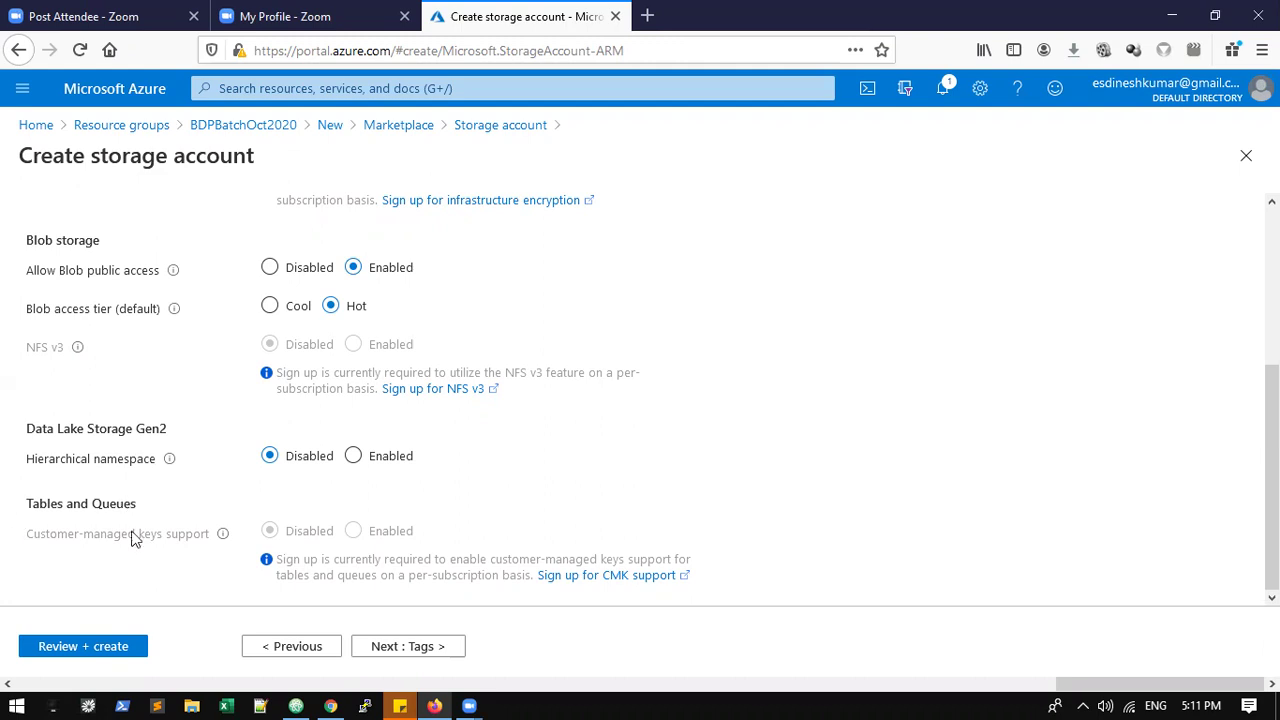
scroll(146, 535, up, 3)
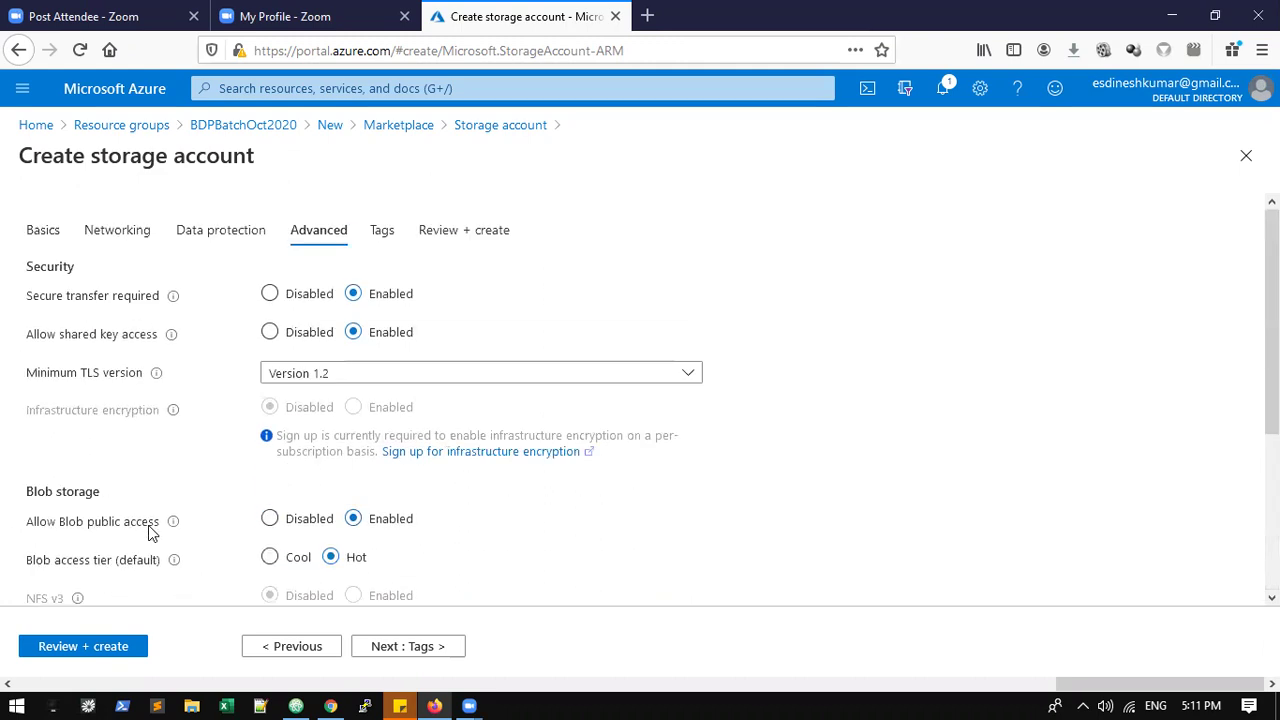
click(381, 230)
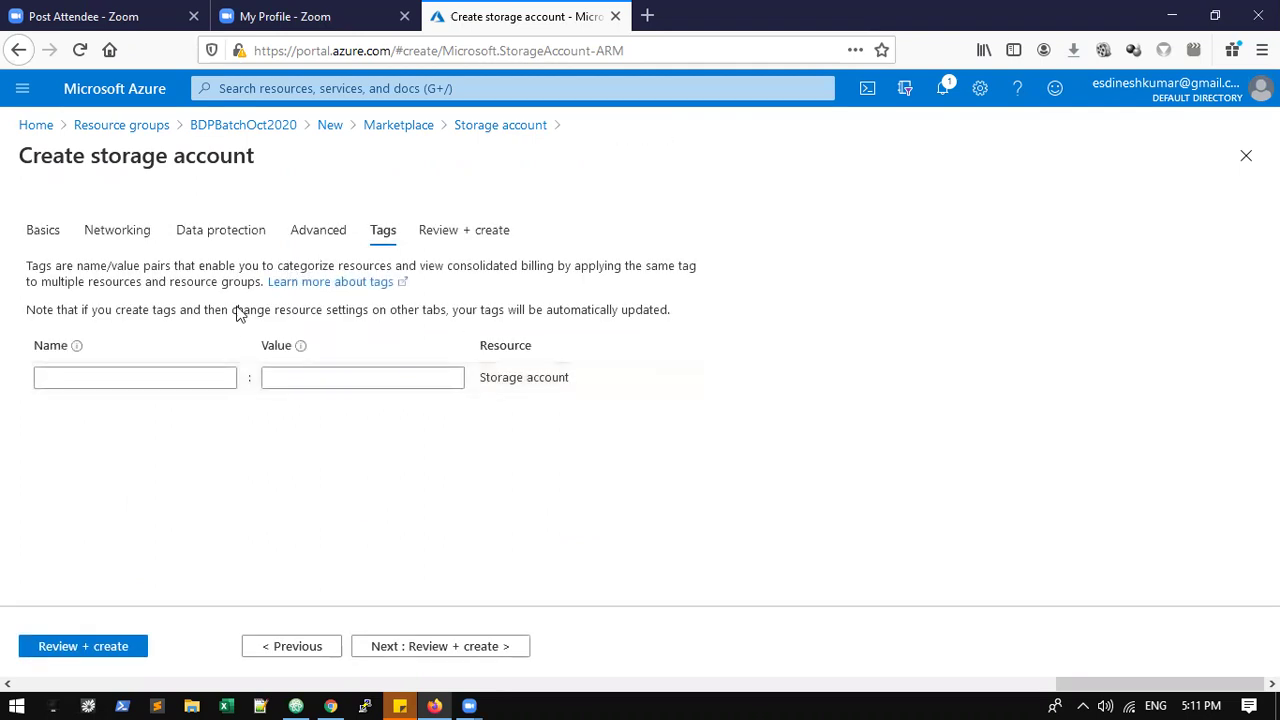
- Add a Batch tag with value Blob_Oct20 and proceed to Review + create
click(114, 378)
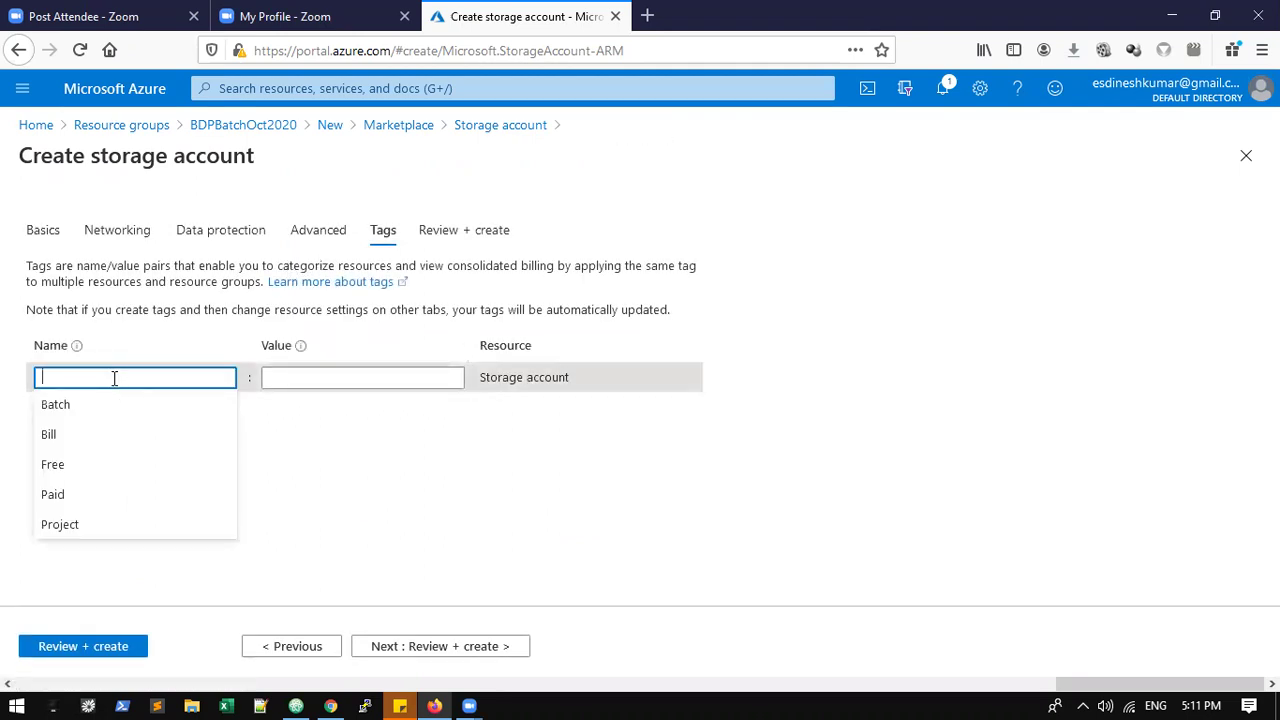
click(95, 408)
click(364, 374)
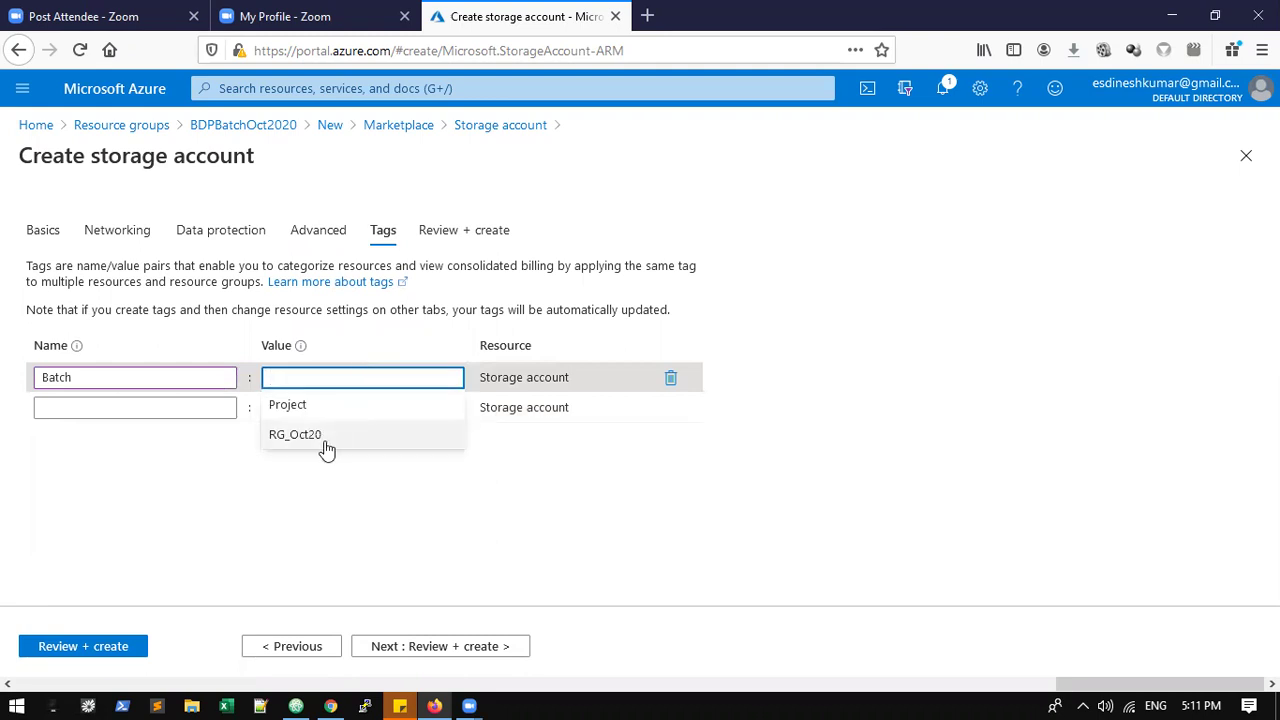
click(105, 454)
click(138, 378)
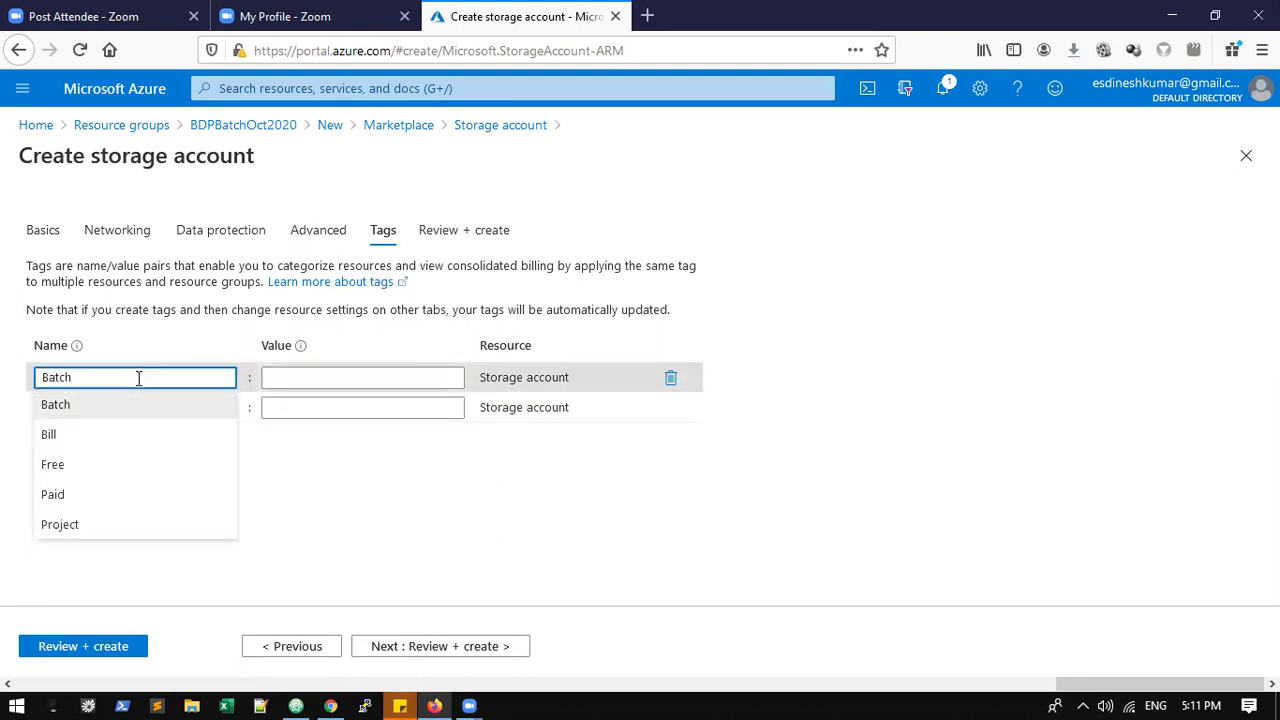
click(346, 374)
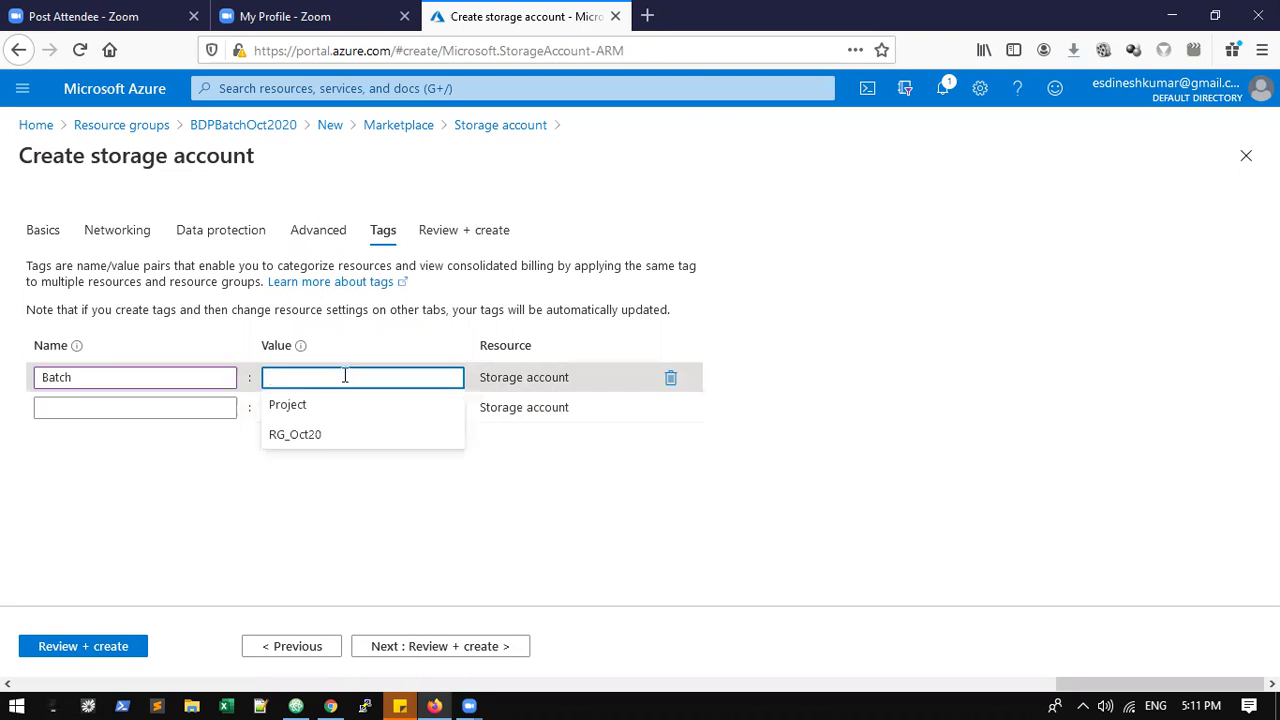
text(Bo)
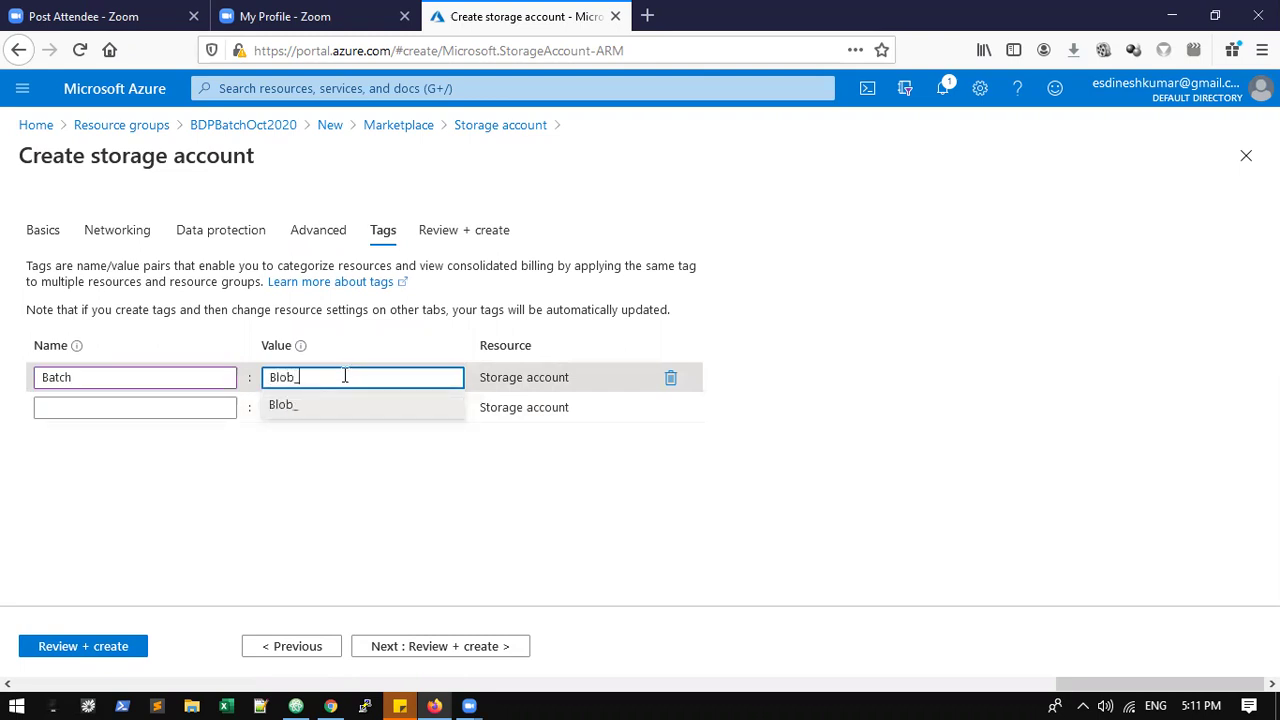
text(ob_Oct20)
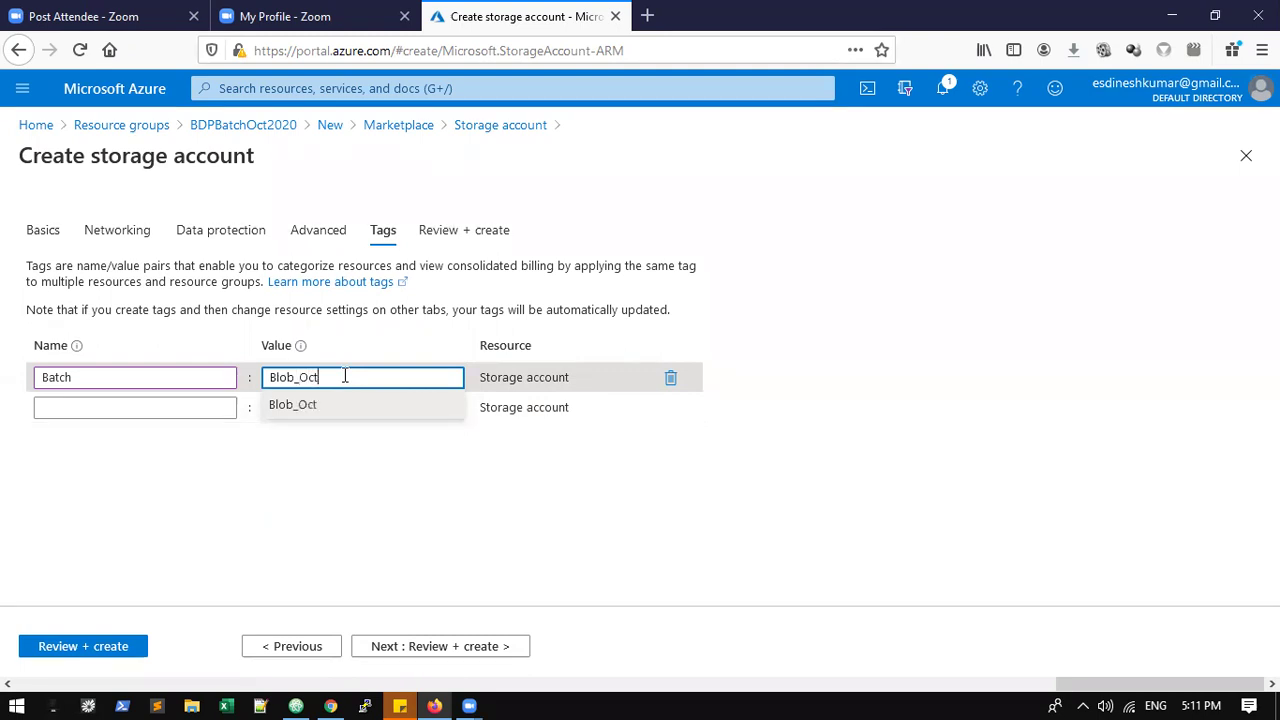
click(557, 509)
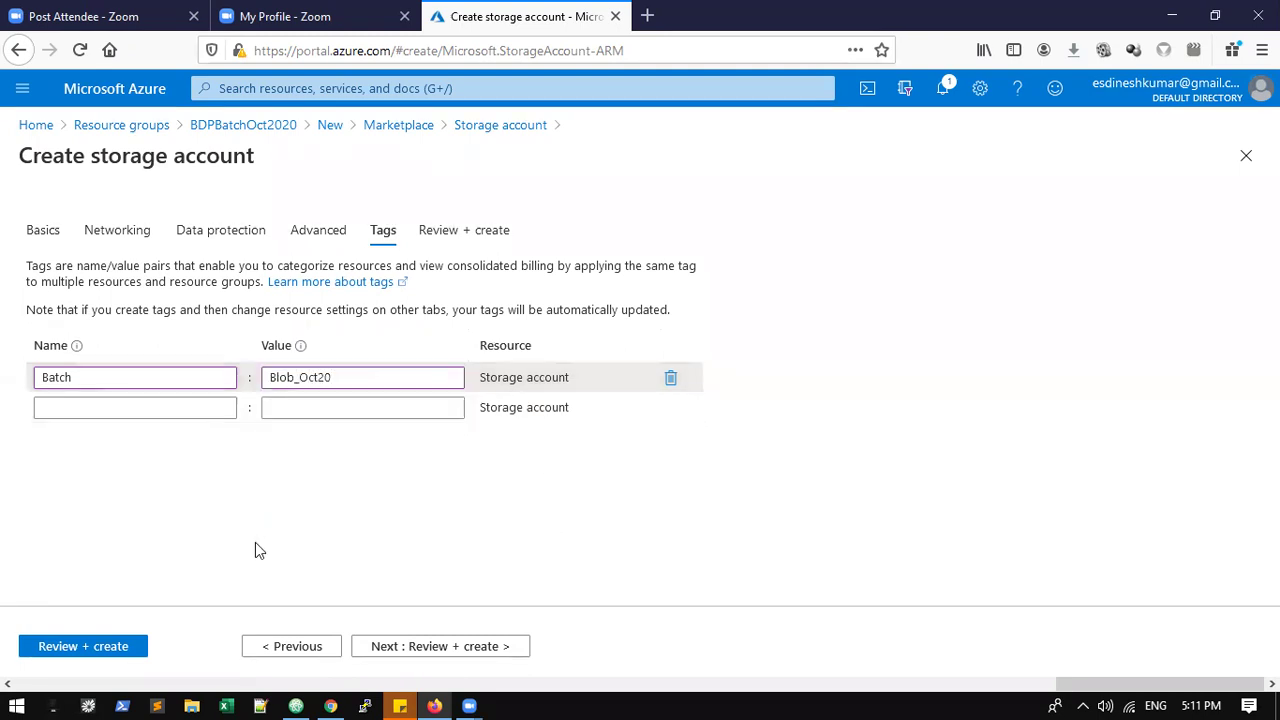
click(446, 648)
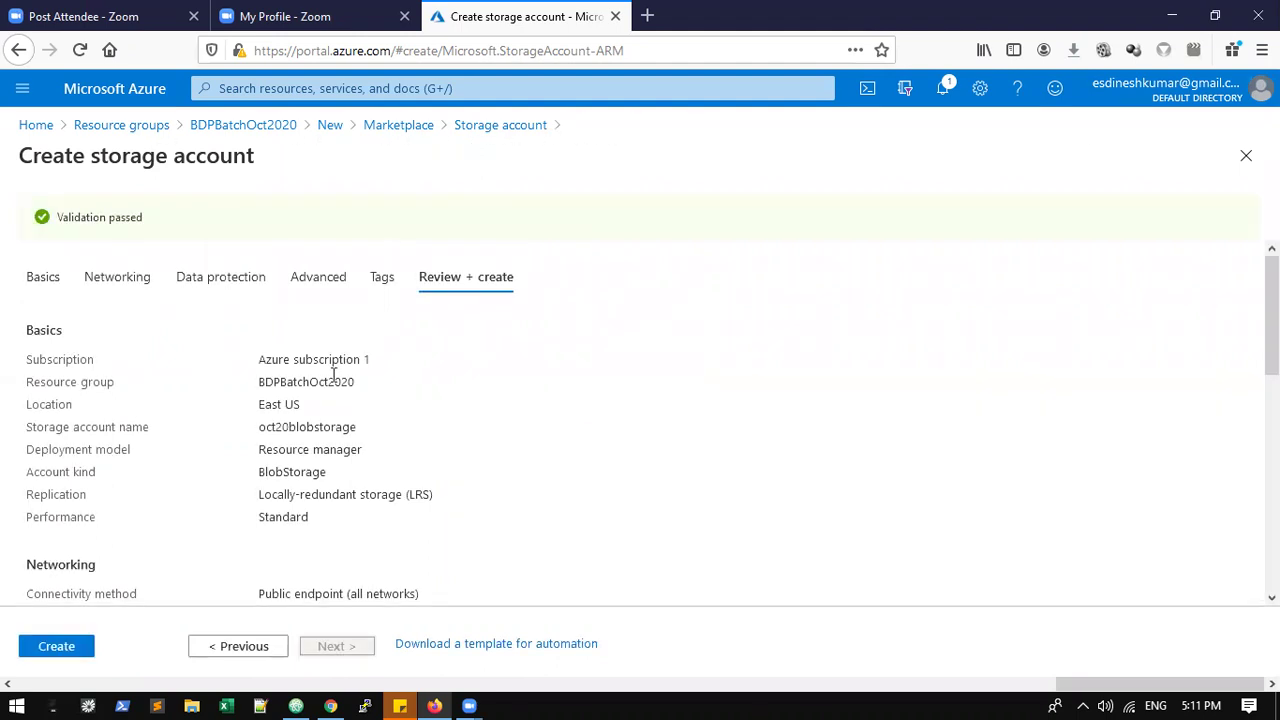
- Scroll the validated oct20blobstorage summary and select its Basics rows from Subscription to Performance
scroll(172, 466, down, 2)
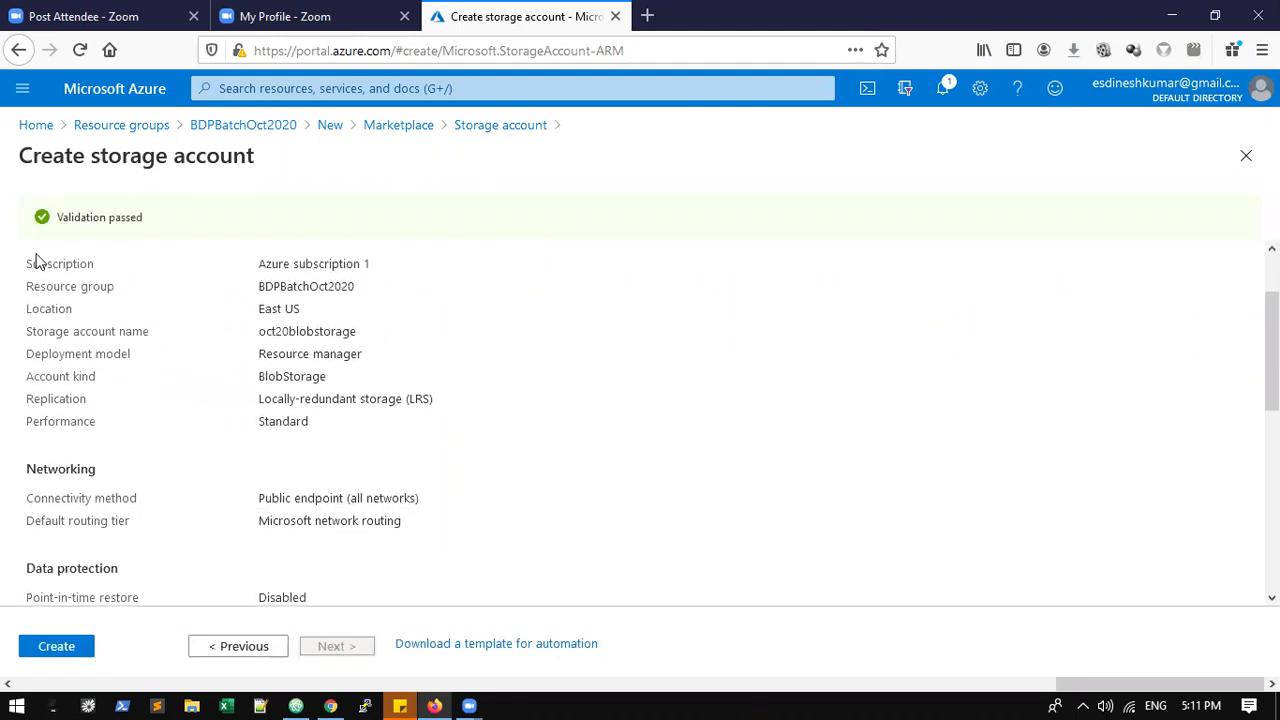
scroll(58, 330, up, 2)
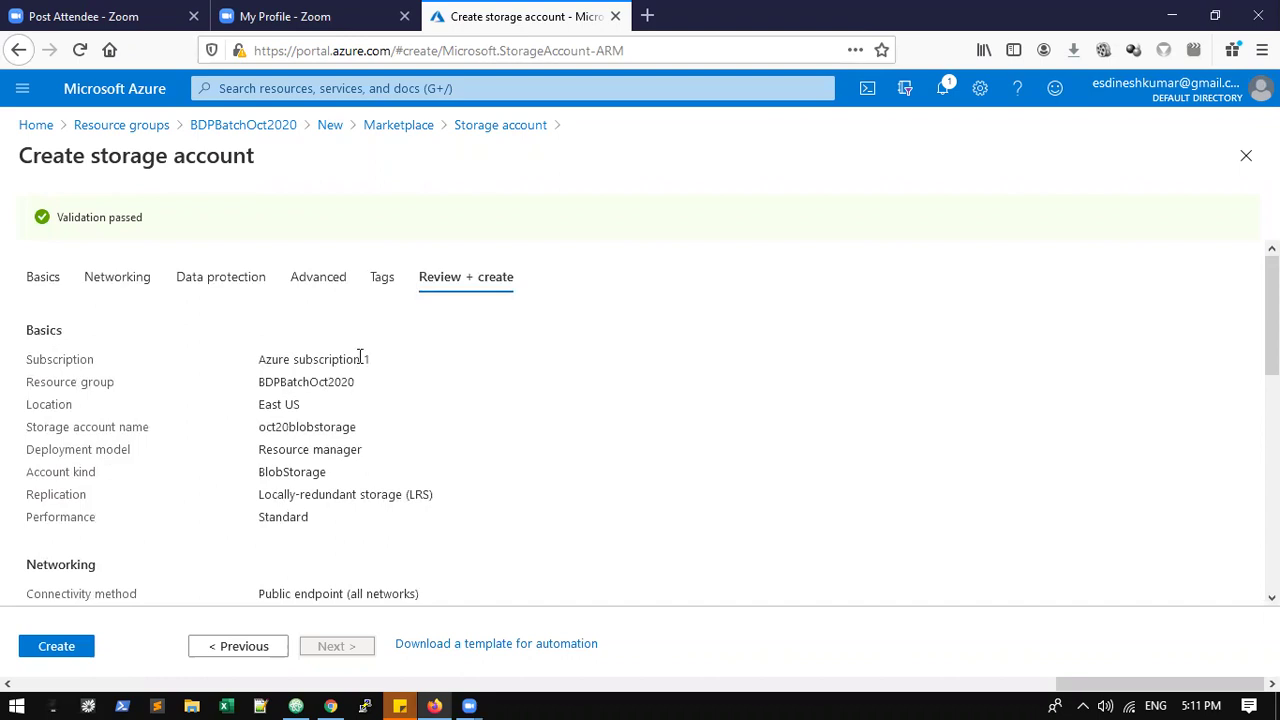
scroll(272, 371, down, 4)
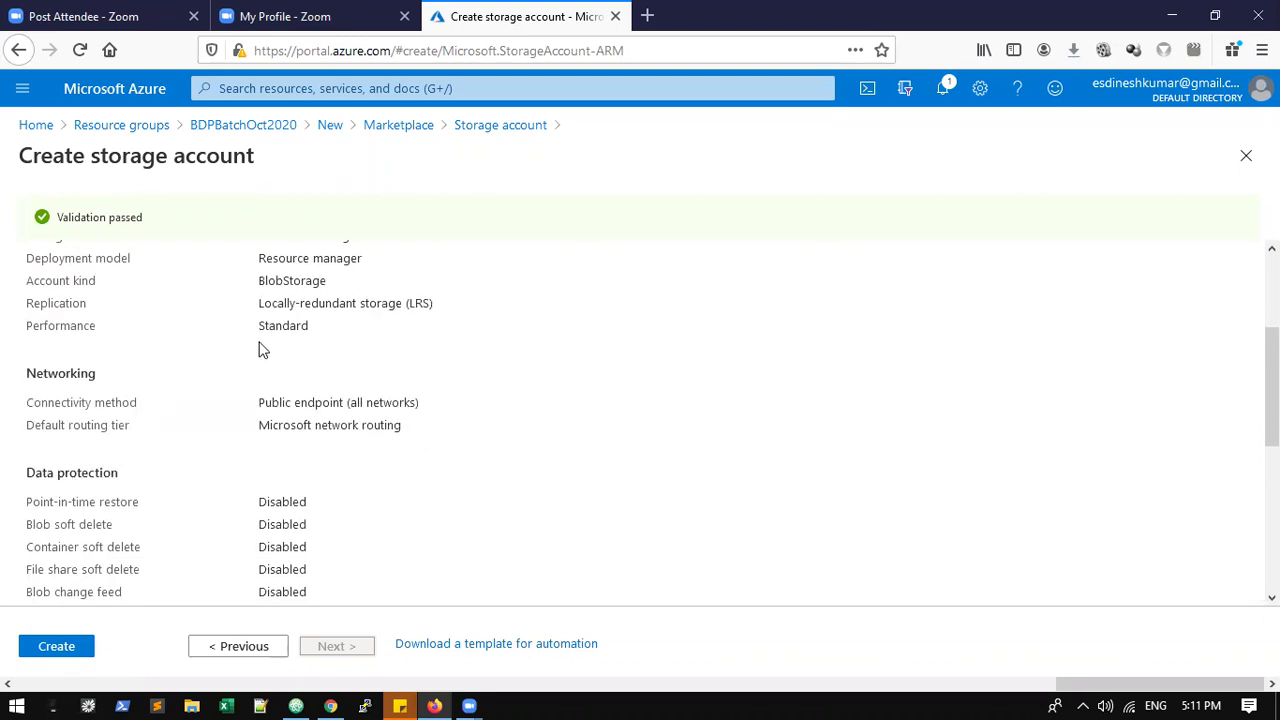
scroll(262, 349, up, 4)
drag(28, 335, 343, 476)
scroll(343, 476, down, 12)
scroll(332, 495, up, 8)
click(280, 437)
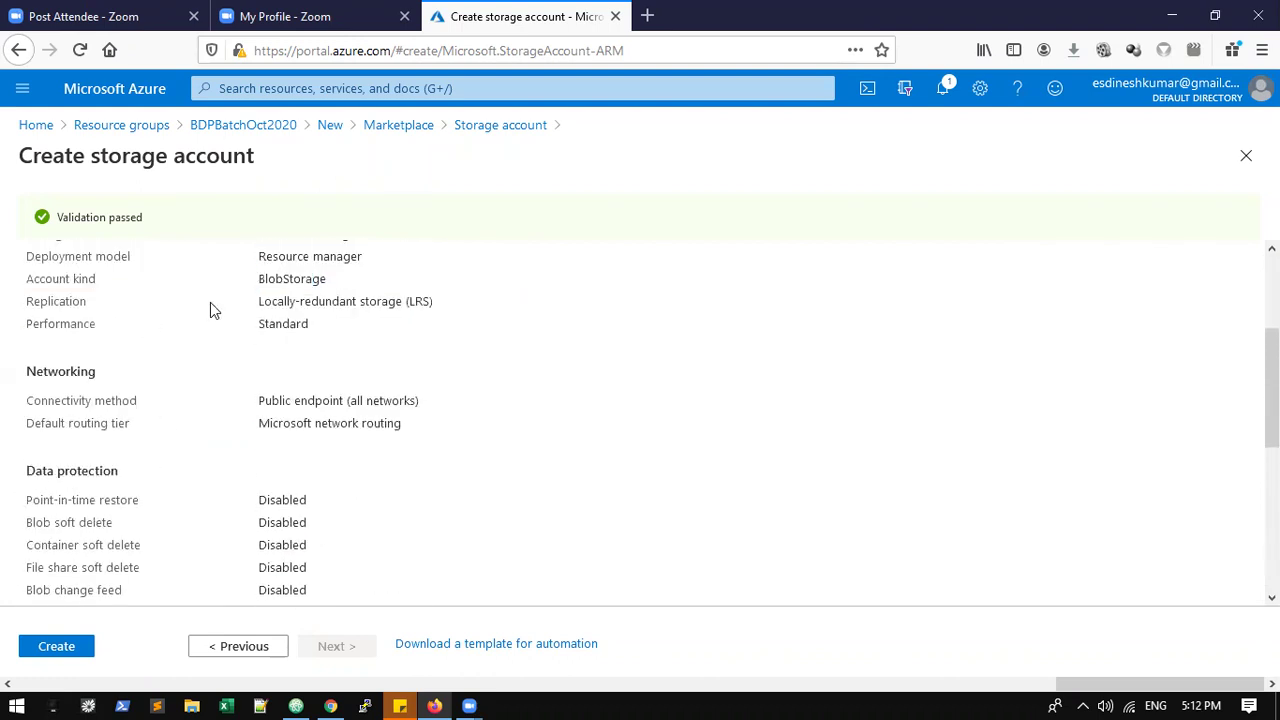
scroll(323, 354, up, 2)
drag(292, 414, 158, 338)
key(ctrl+c)
scroll(86, 337, up, 2)
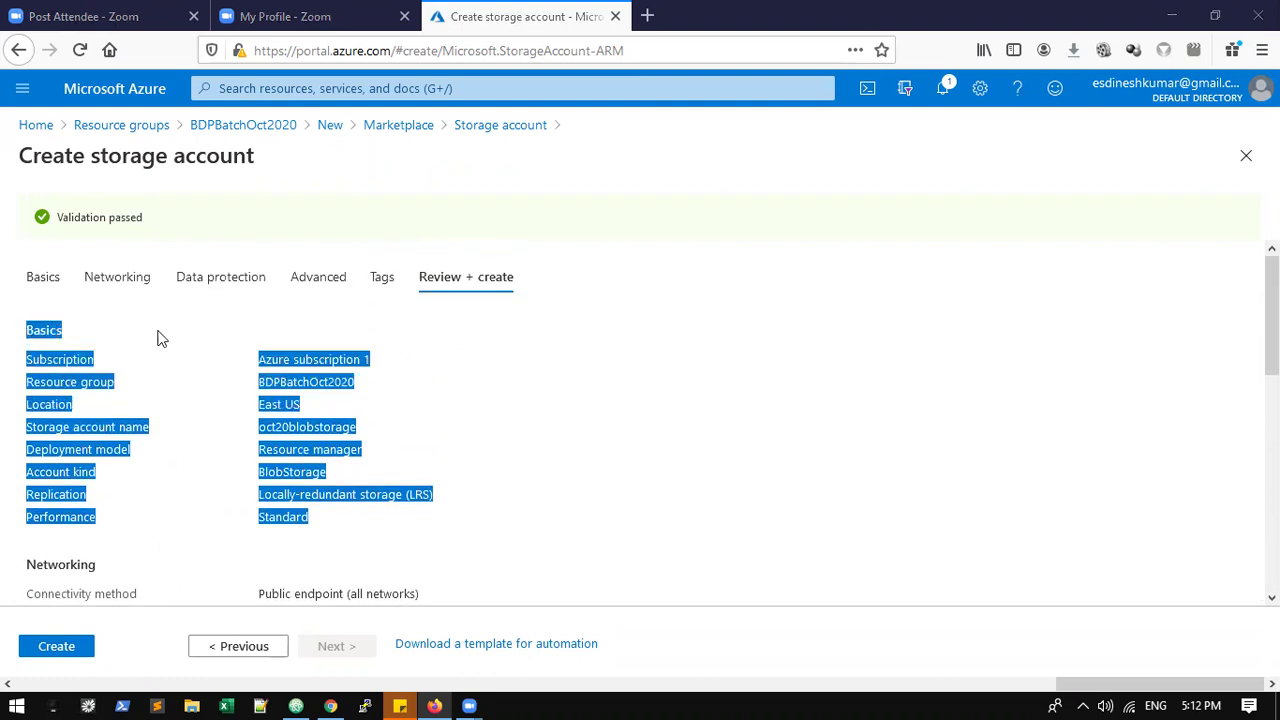
key(alt+Tab)
key(Return)
key(Return)
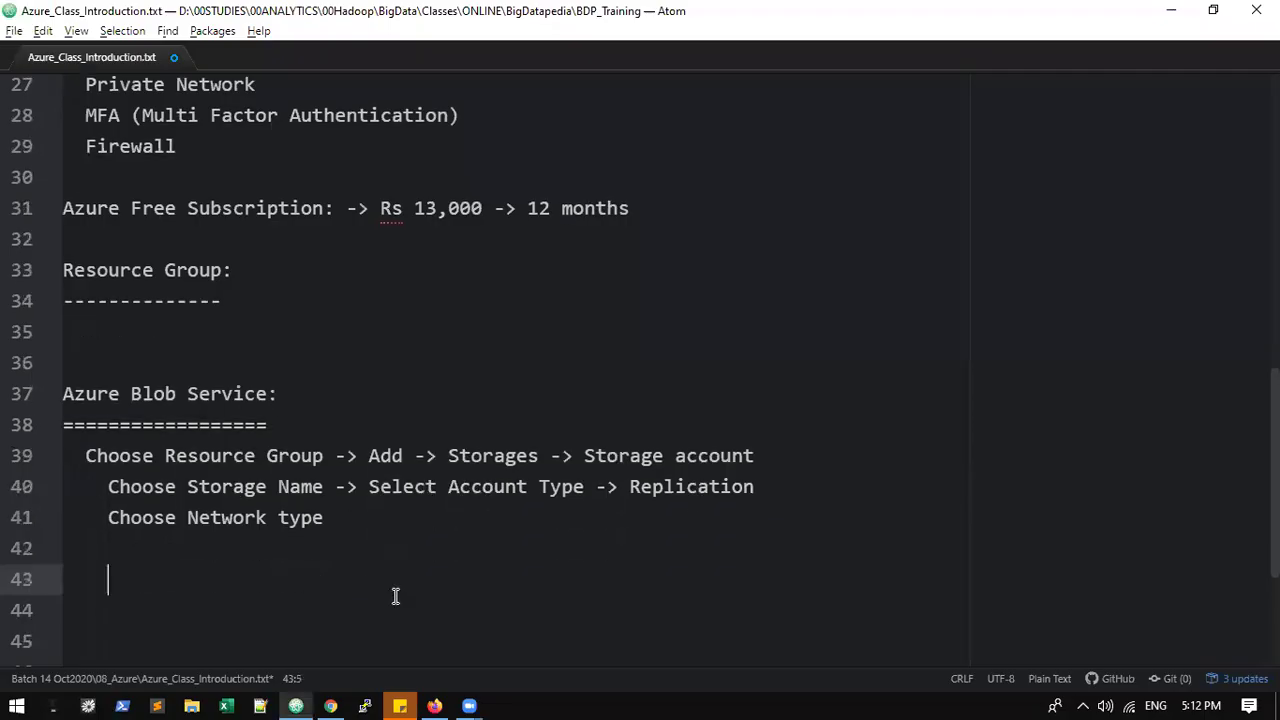
key(ctrl+v)
scroll(390, 595, up, 3)
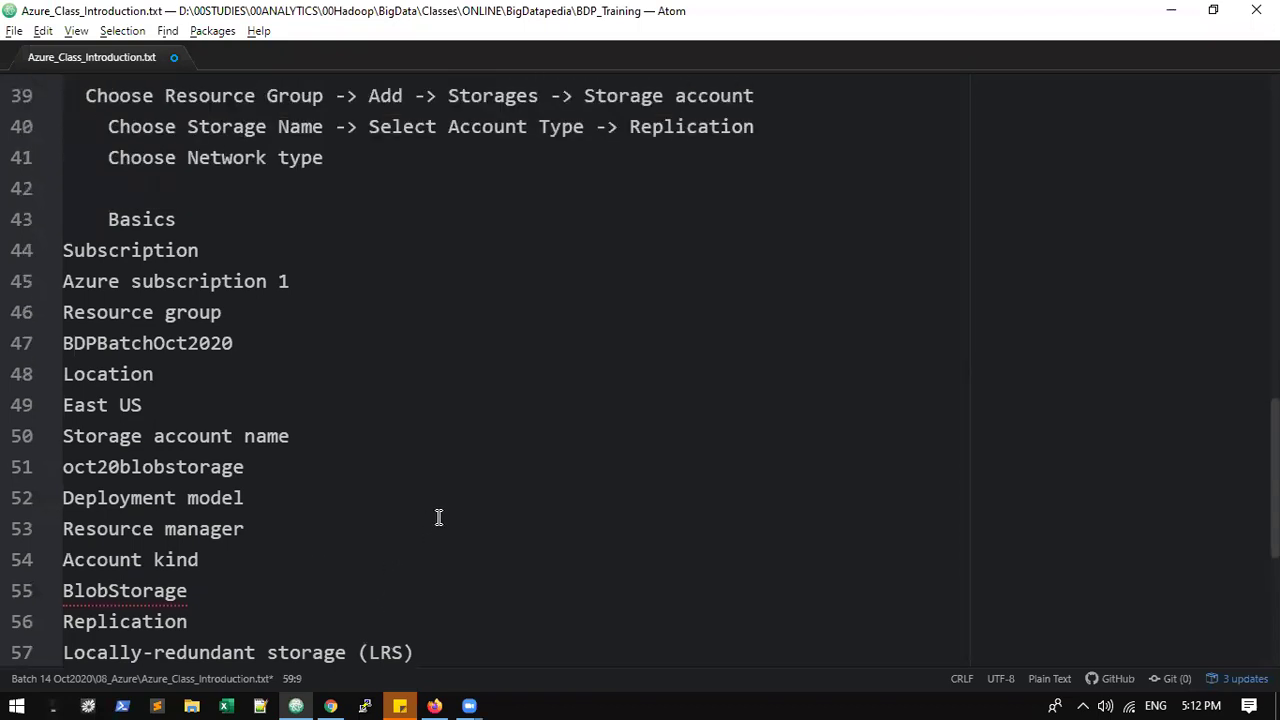
key(ctrl+z)
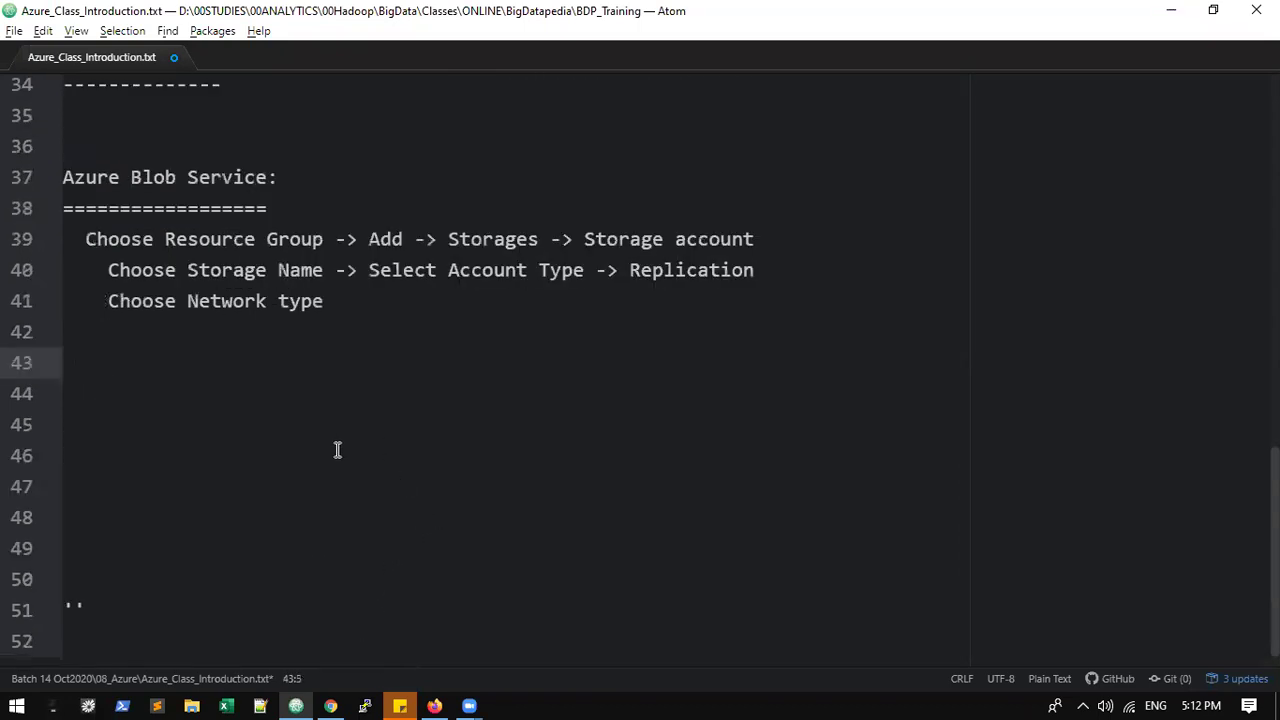
key(alt+Tab)
click(62, 423)
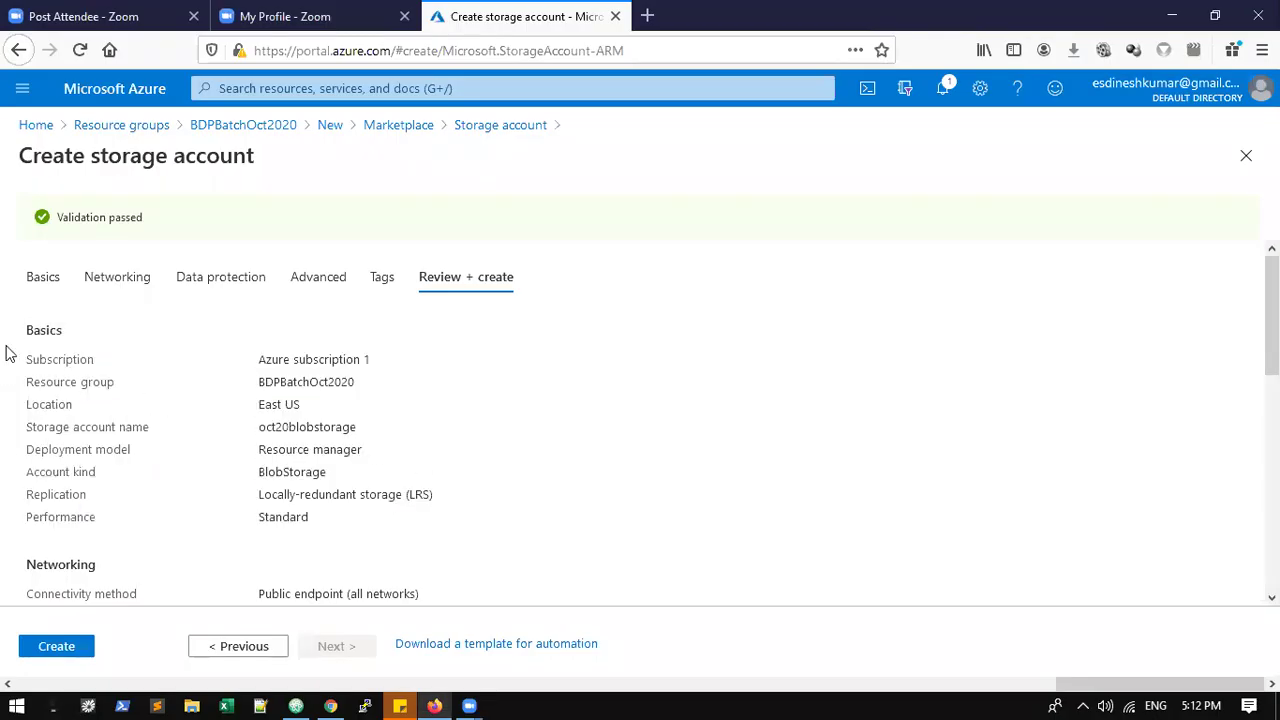
- Highlight each Basics setting: subscription, resource group, East US location, Resource manager, BlobStorage kind
drag(8, 368, 371, 357)
drag(23, 380, 462, 391)
drag(24, 405, 340, 405)
drag(42, 425, 386, 433)
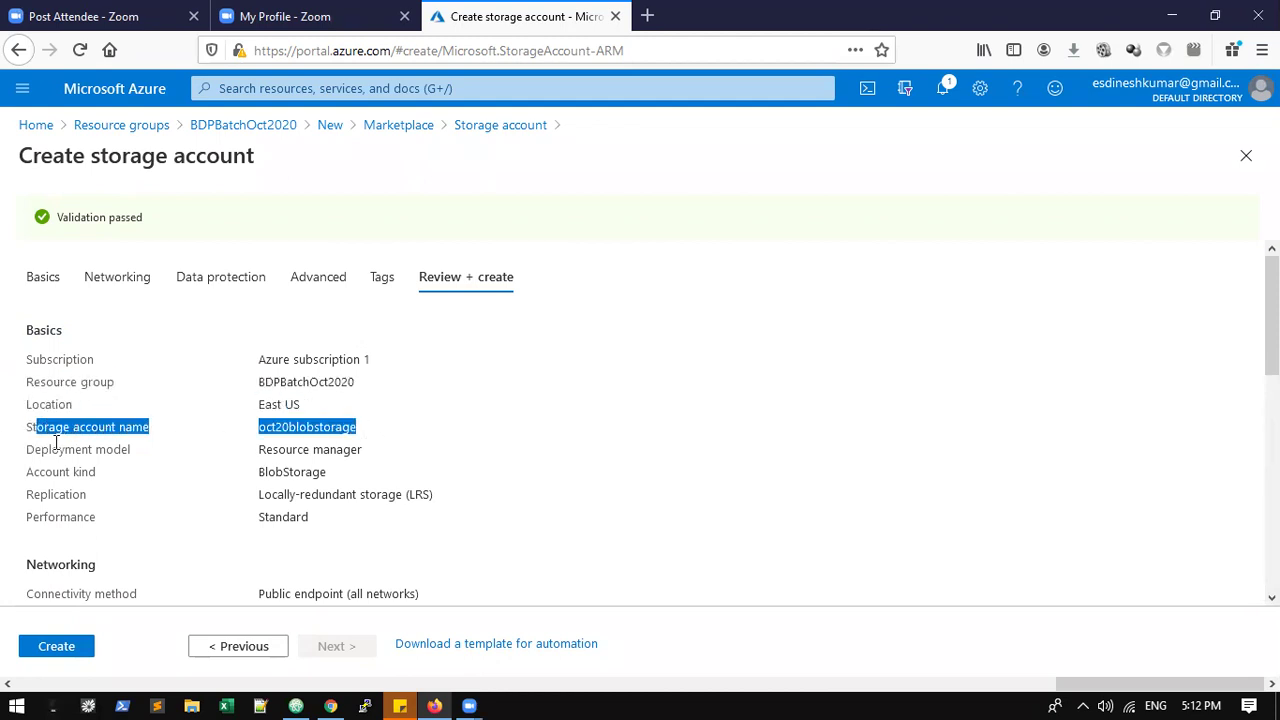
drag(33, 451, 197, 450)
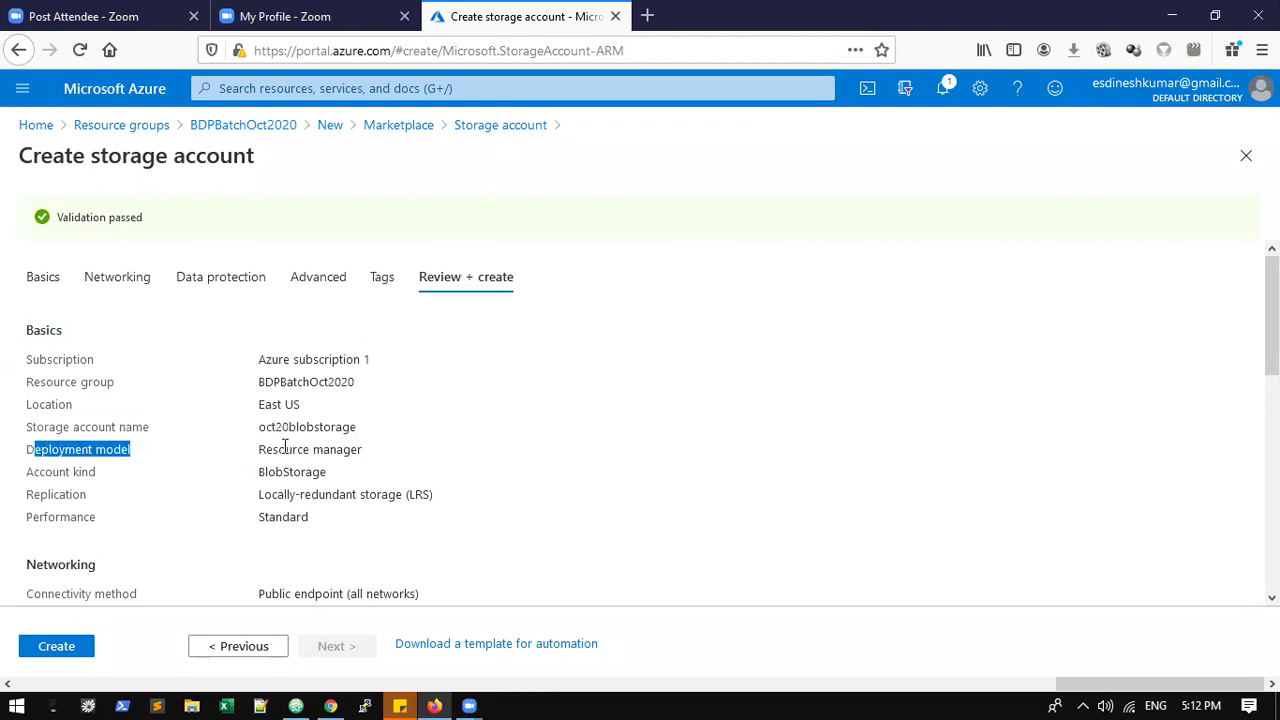
drag(377, 450, 236, 457)
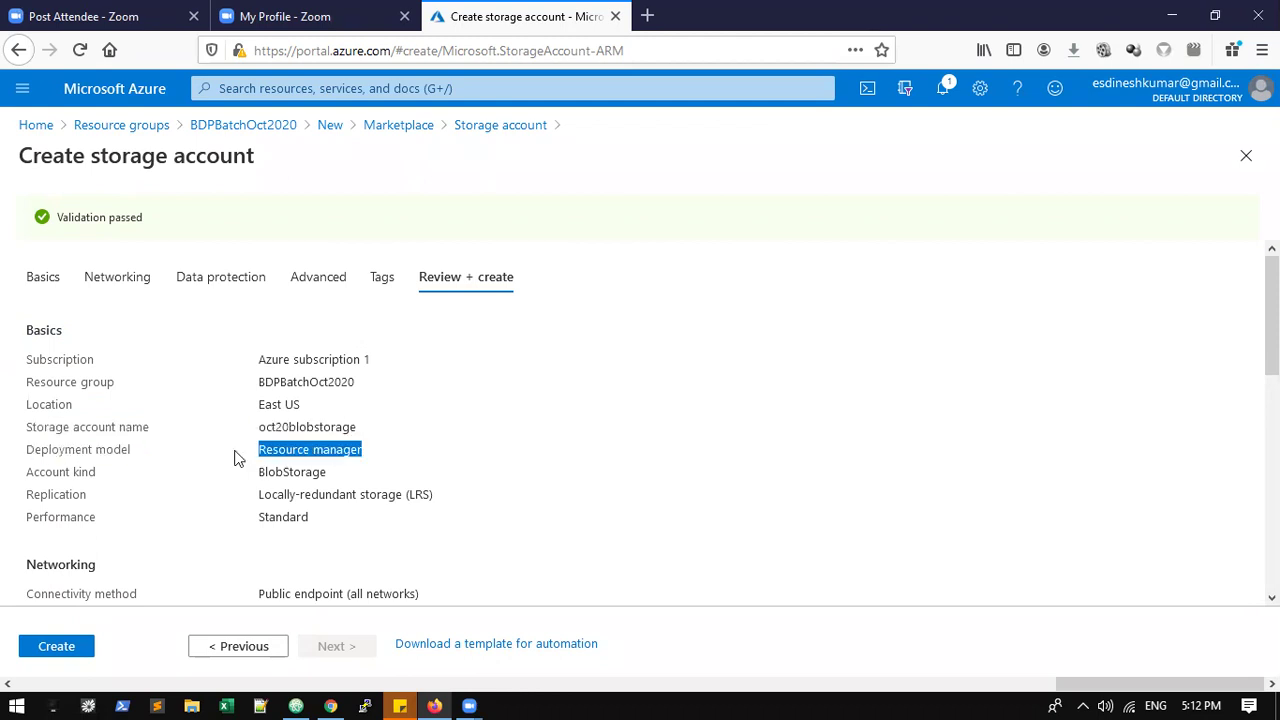
drag(22, 481, 151, 477)
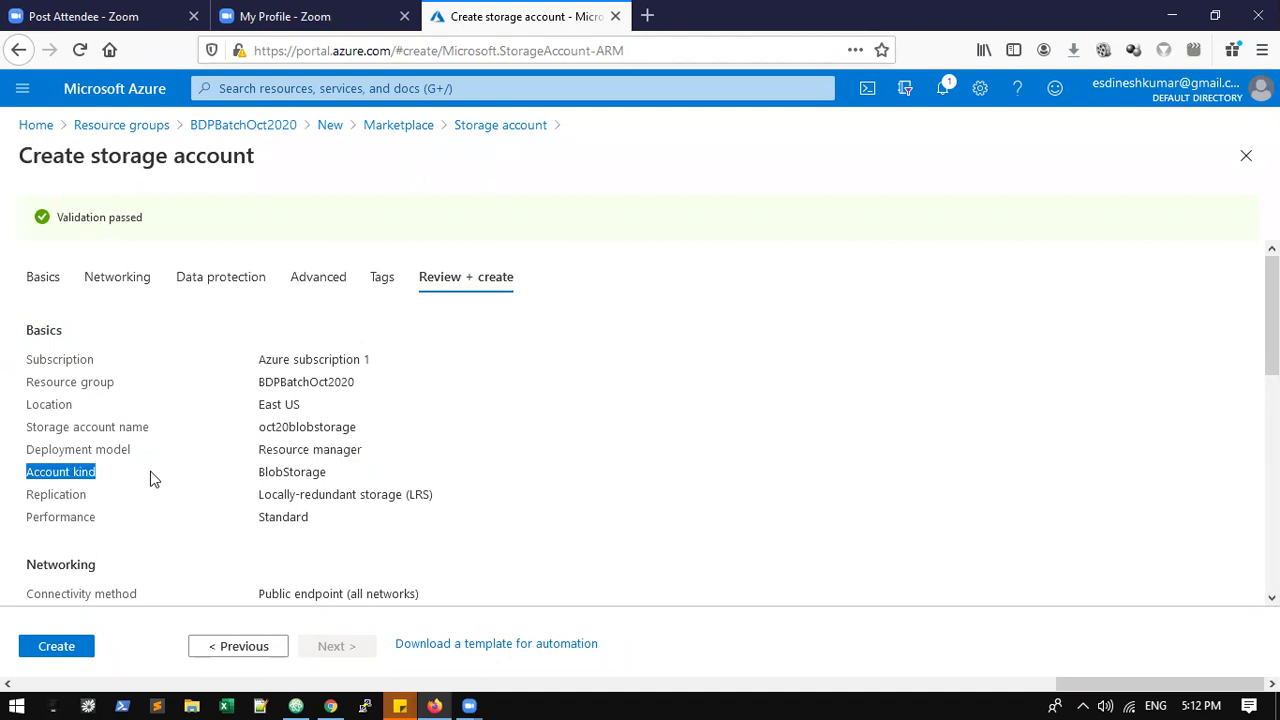
drag(263, 472, 346, 494)
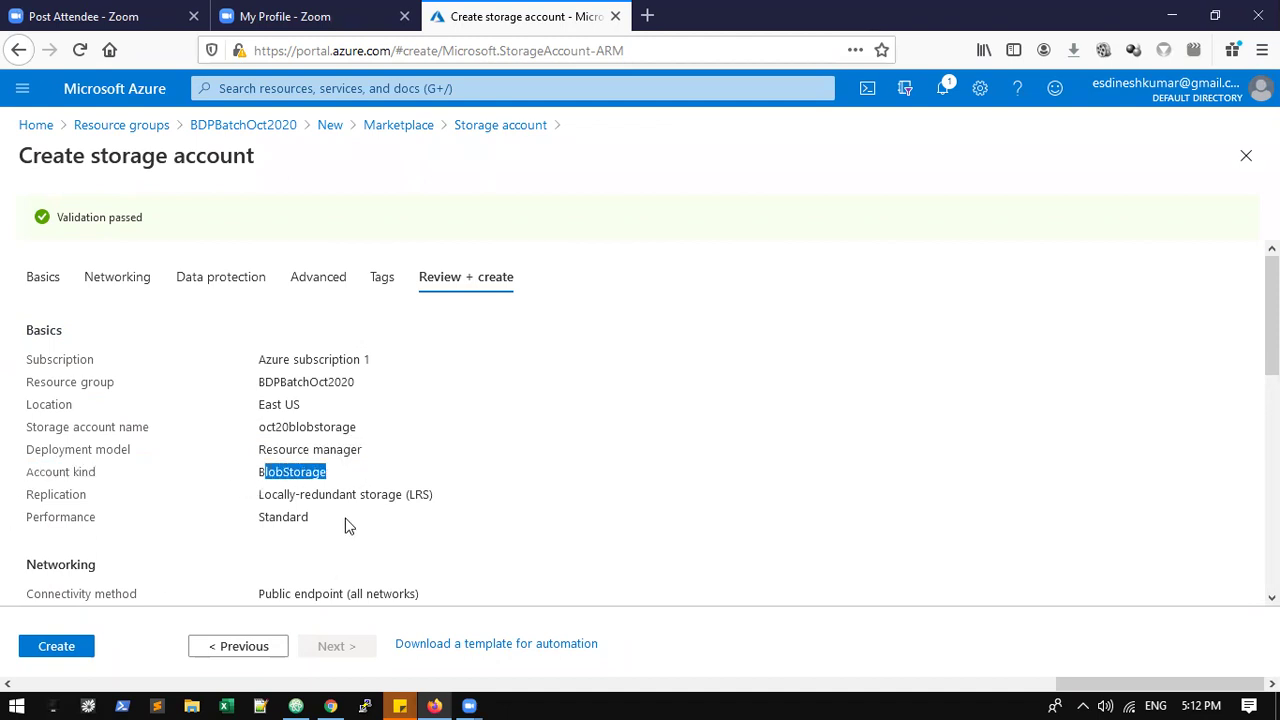
click(416, 494)
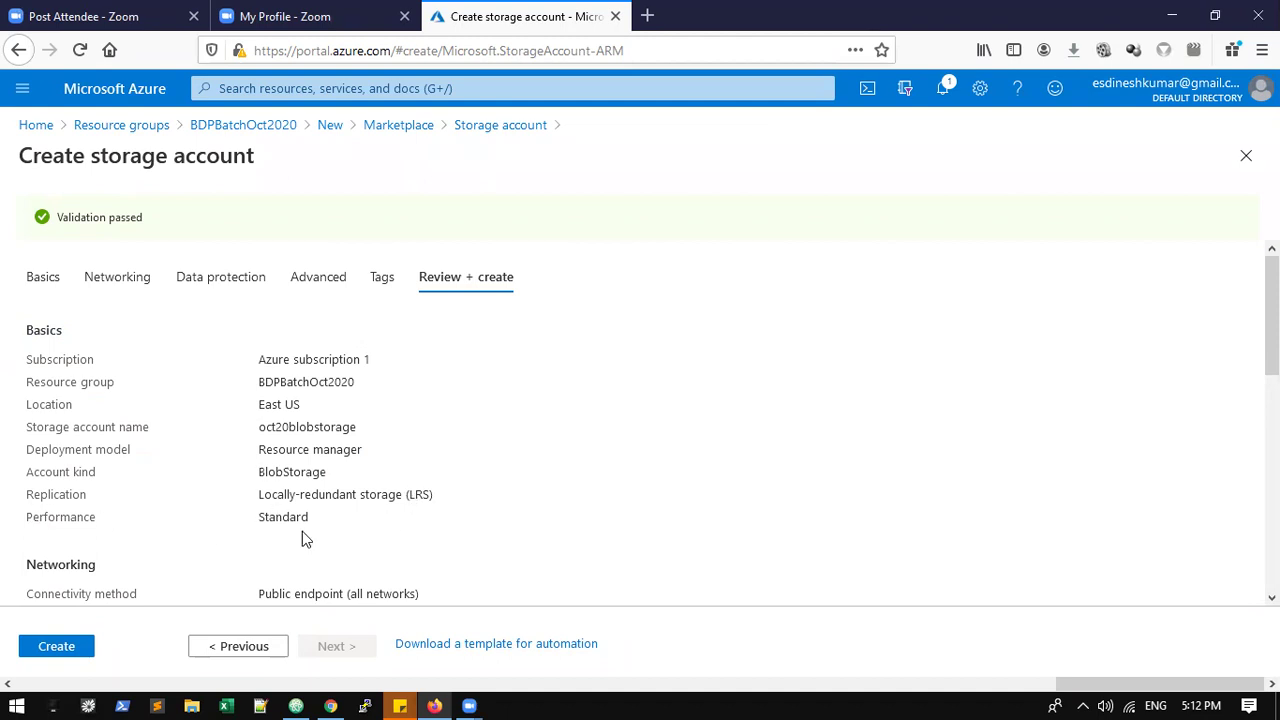
- Point out the LRS replication value, scroll past Advanced and Tags, and create the account
scroll(302, 538, down, 4)
drag(258, 303, 505, 330)
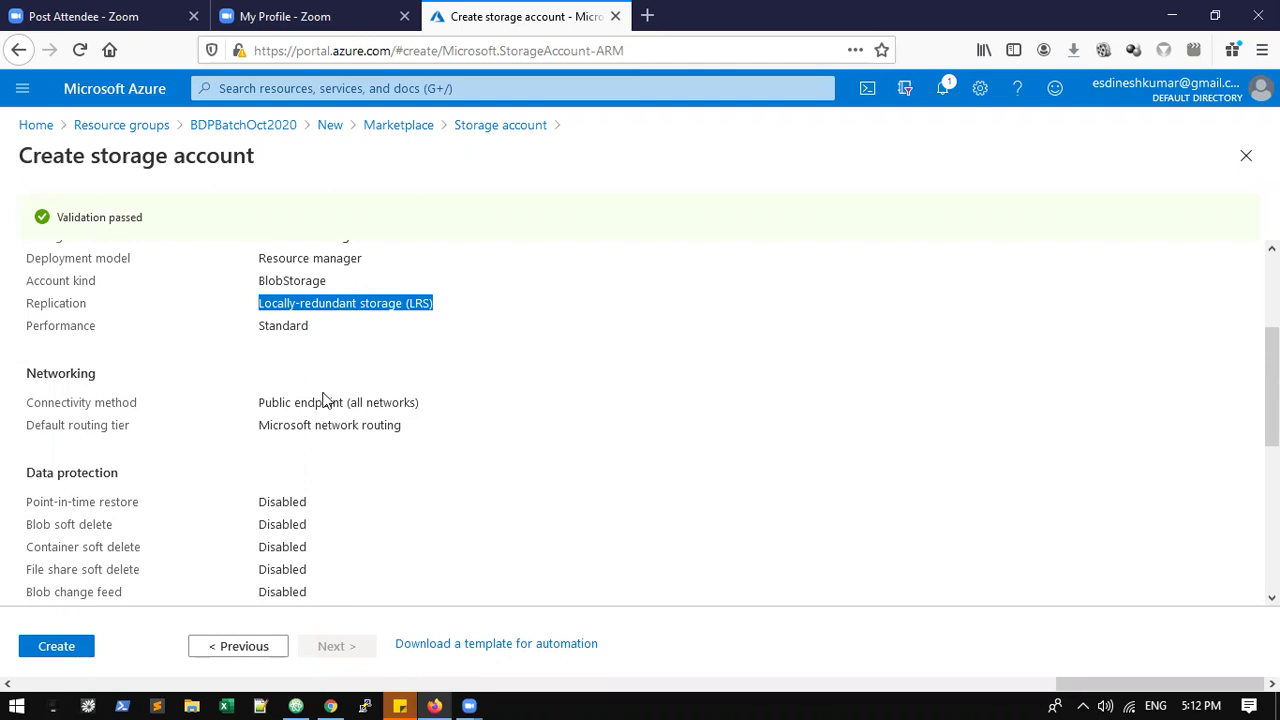
scroll(323, 400, down, 2)
scroll(172, 364, down, 6)
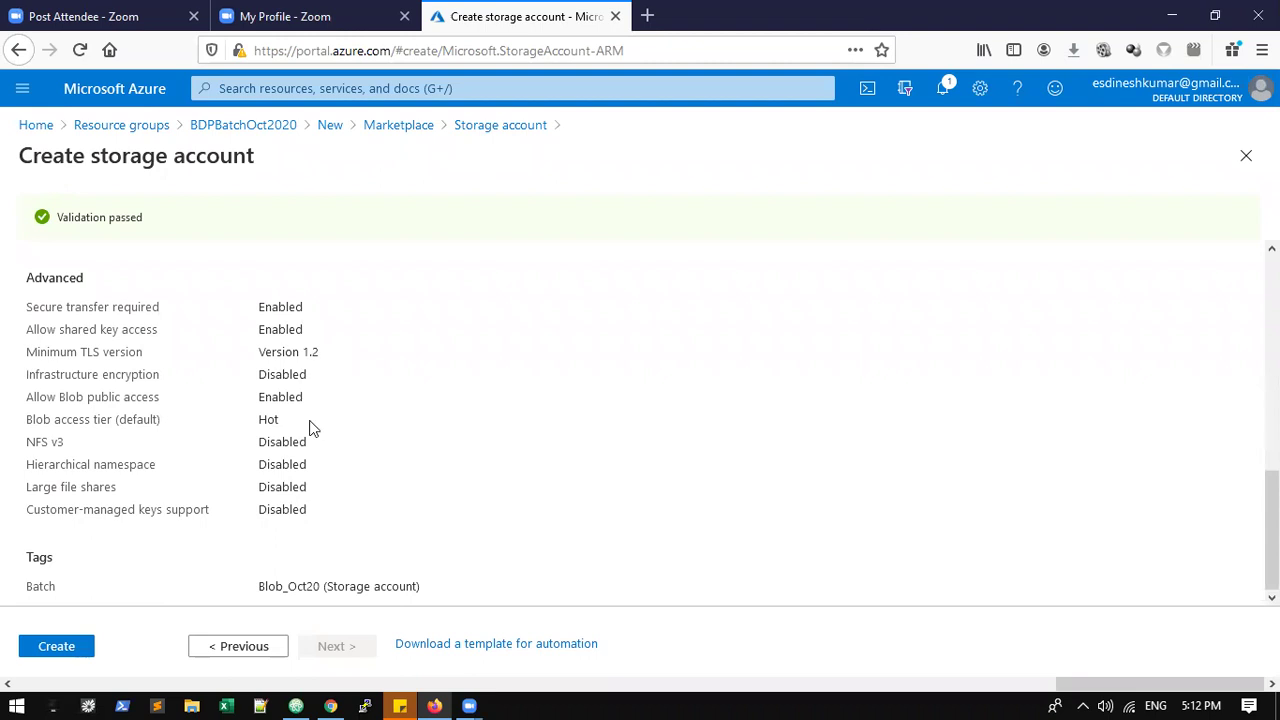
click(30, 648)
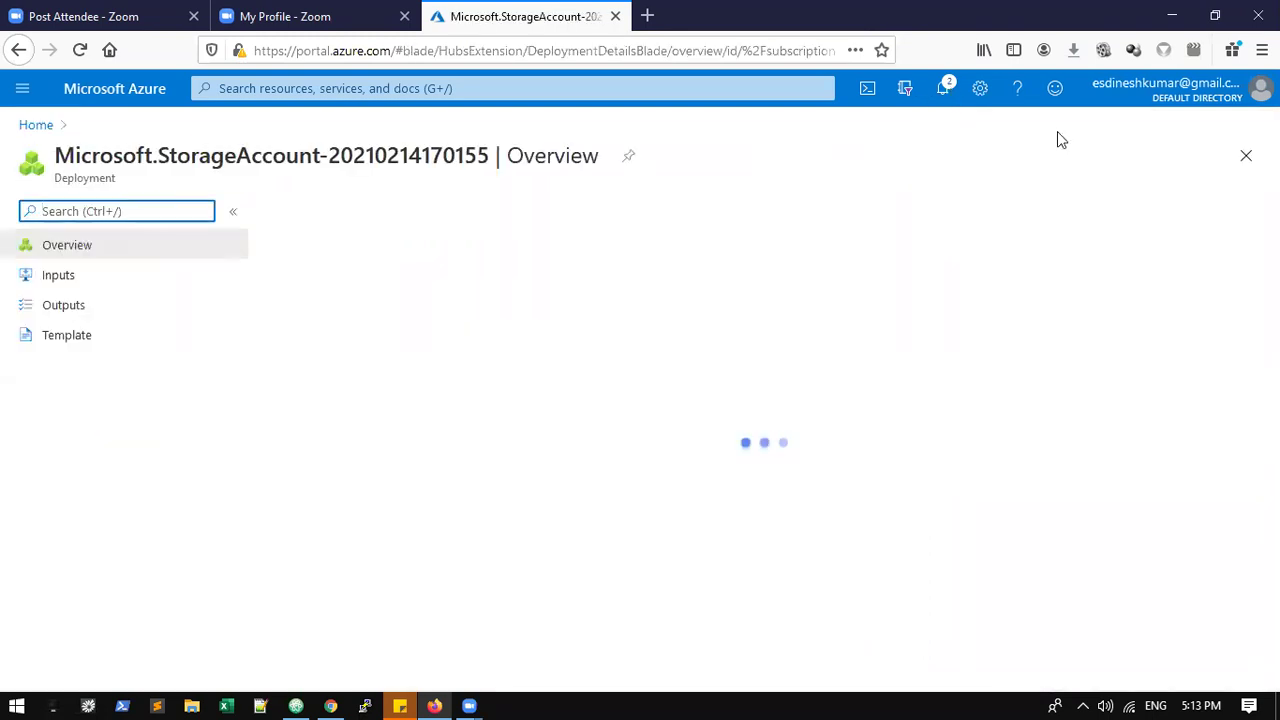
- Check the oct20blobstorage deployment's notifications, outputs, inputs and overview, then return Home
click(942, 95)
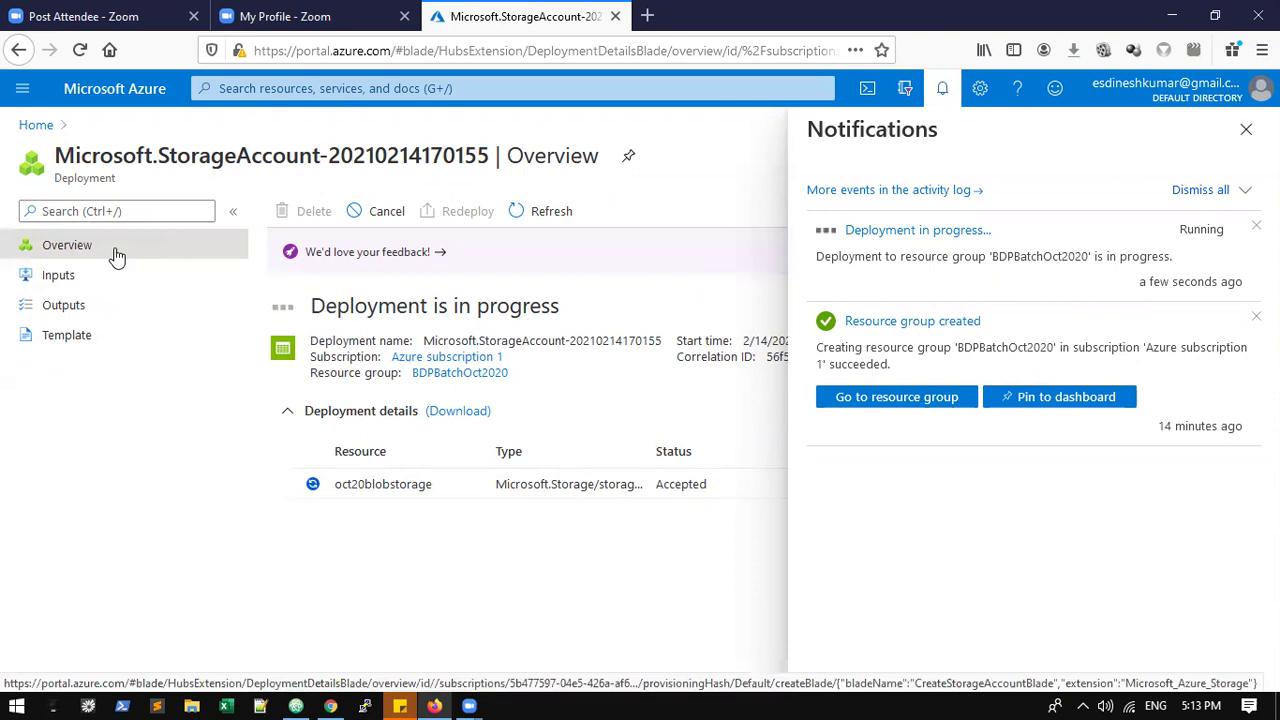
click(63, 300)
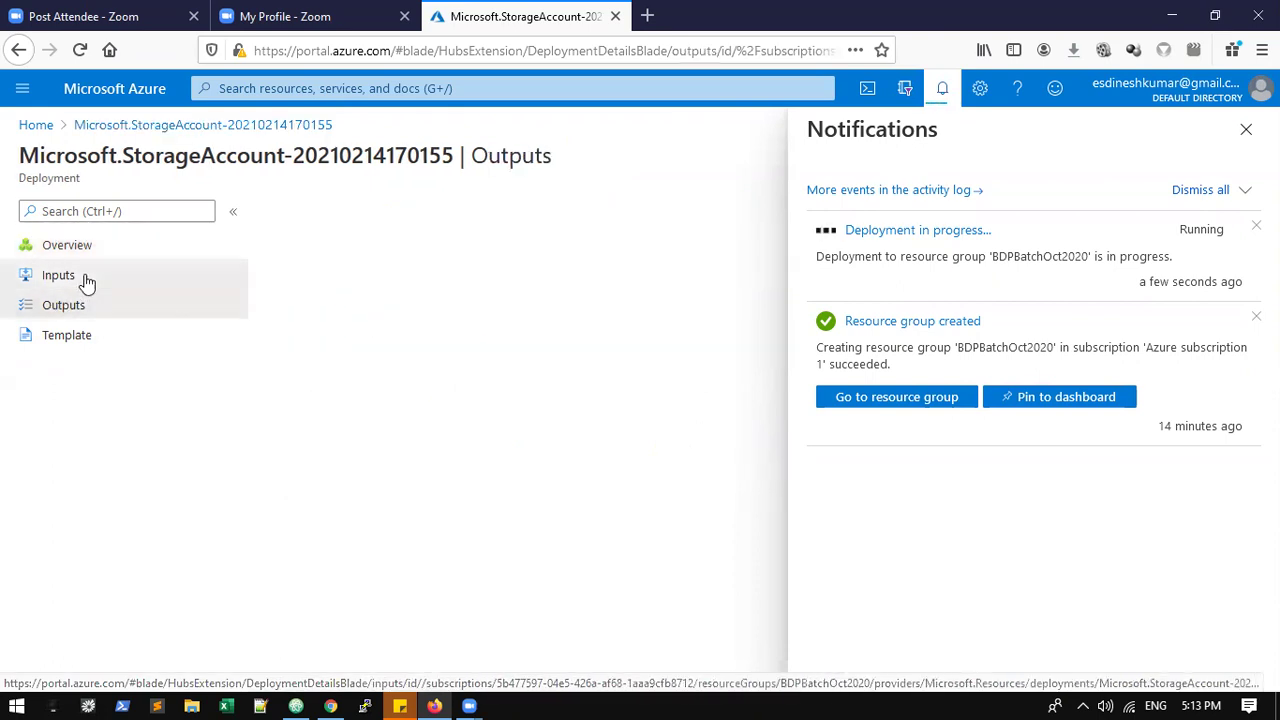
click(86, 280)
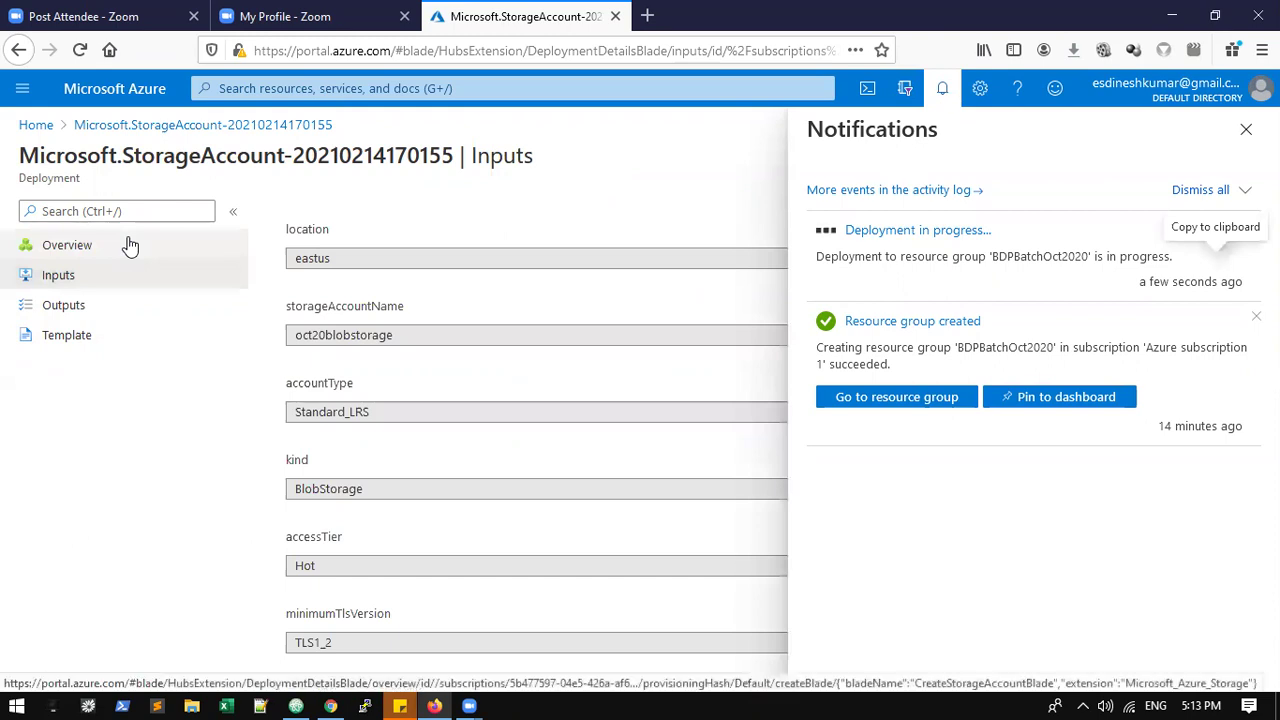
click(129, 245)
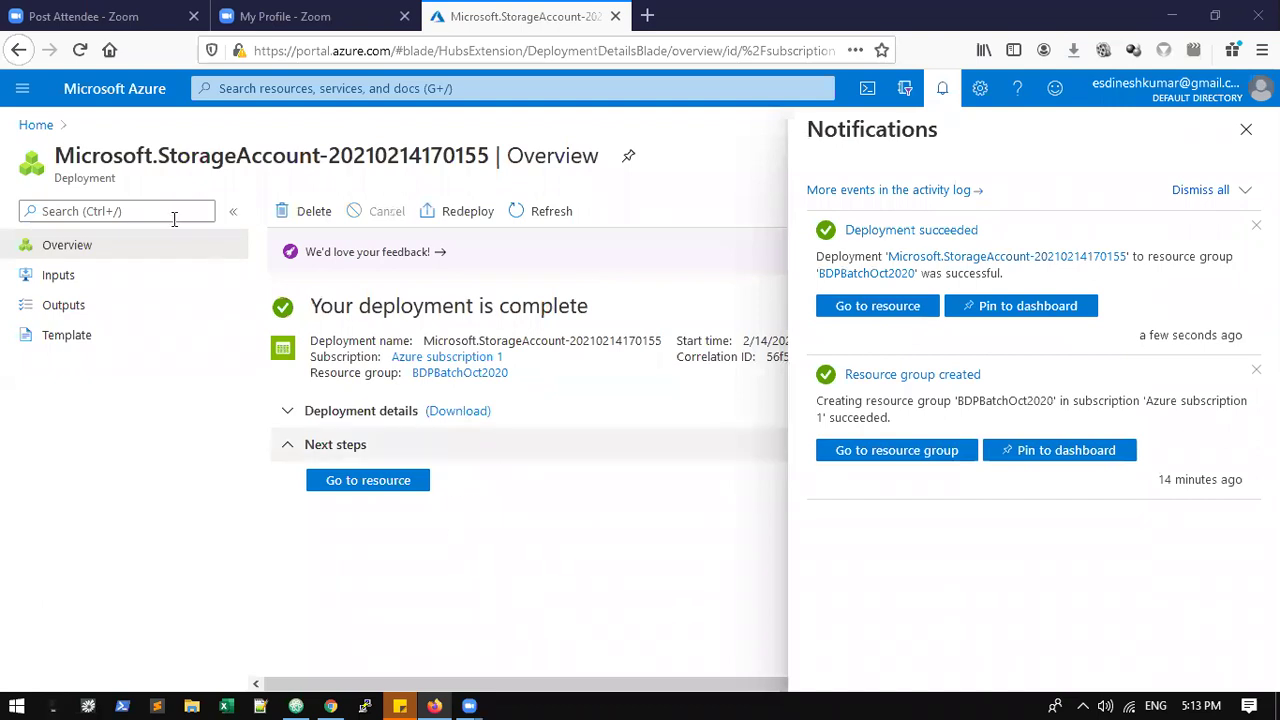
click(36, 125)
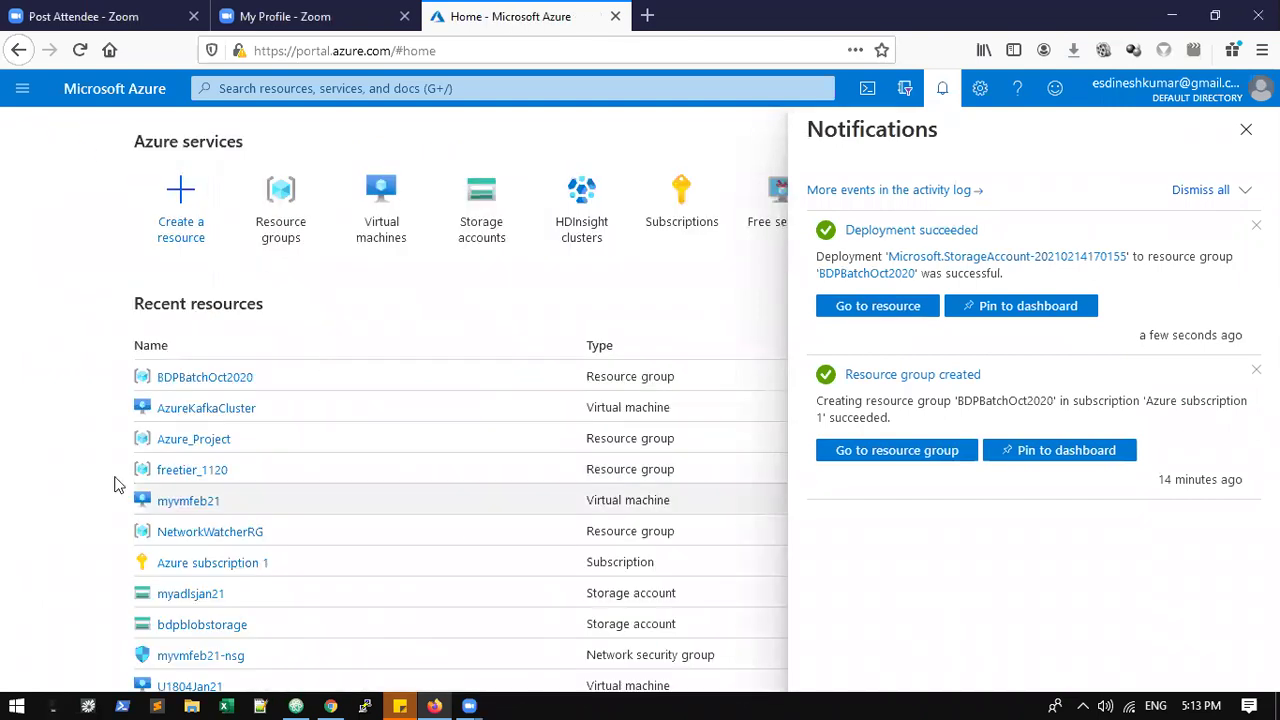
- Open resource group BDPBatchOct2020, refresh until oct20blobstorage appears, and open that storage account
click(278, 218)
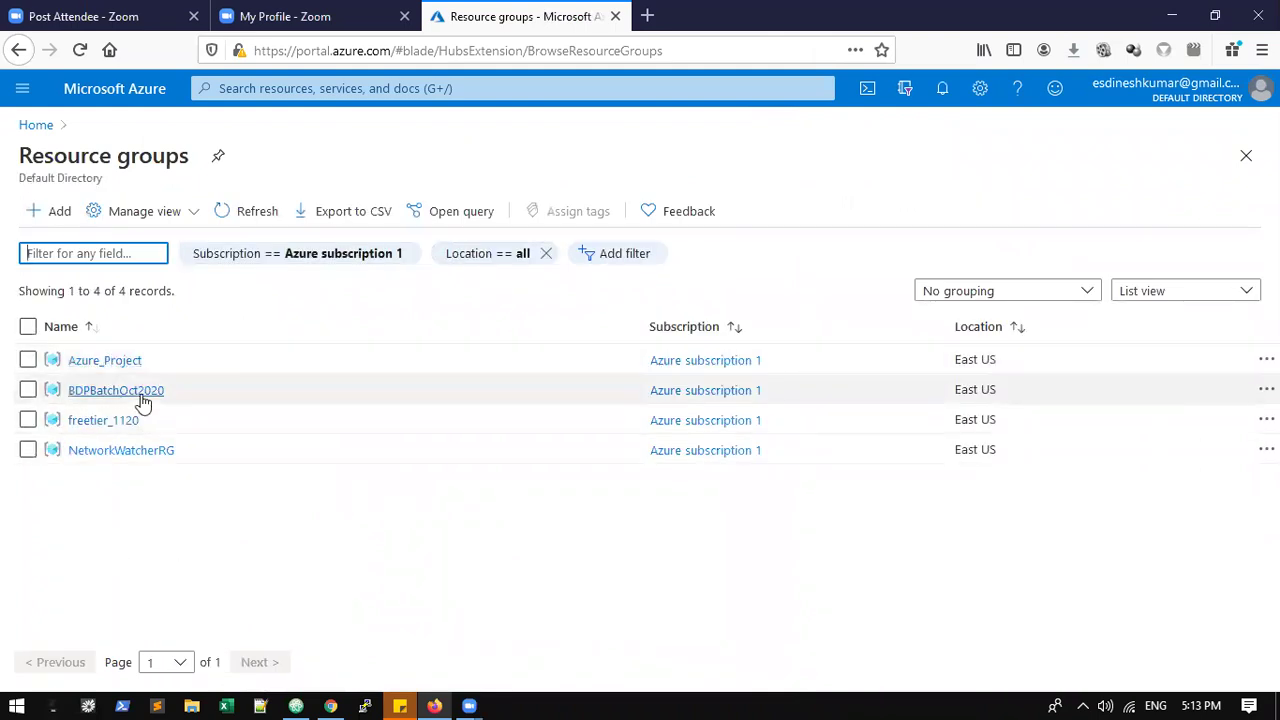
click(140, 395)
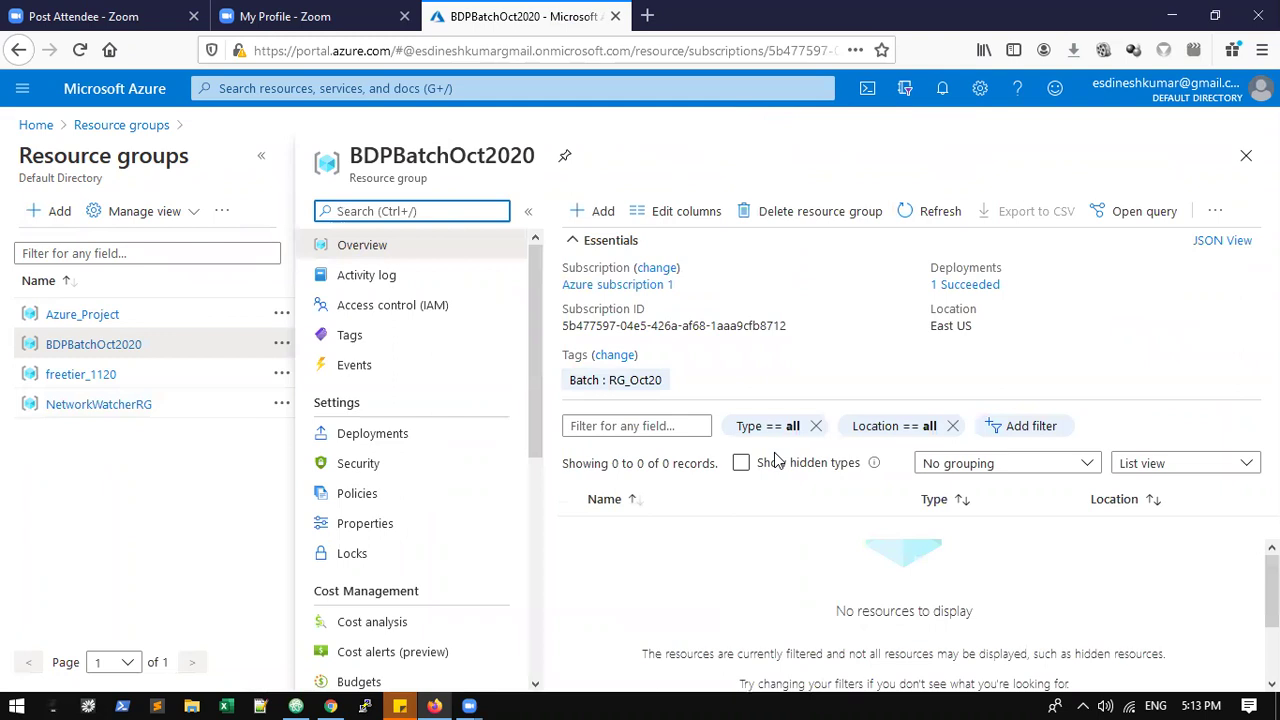
click(931, 211)
click(931, 211)
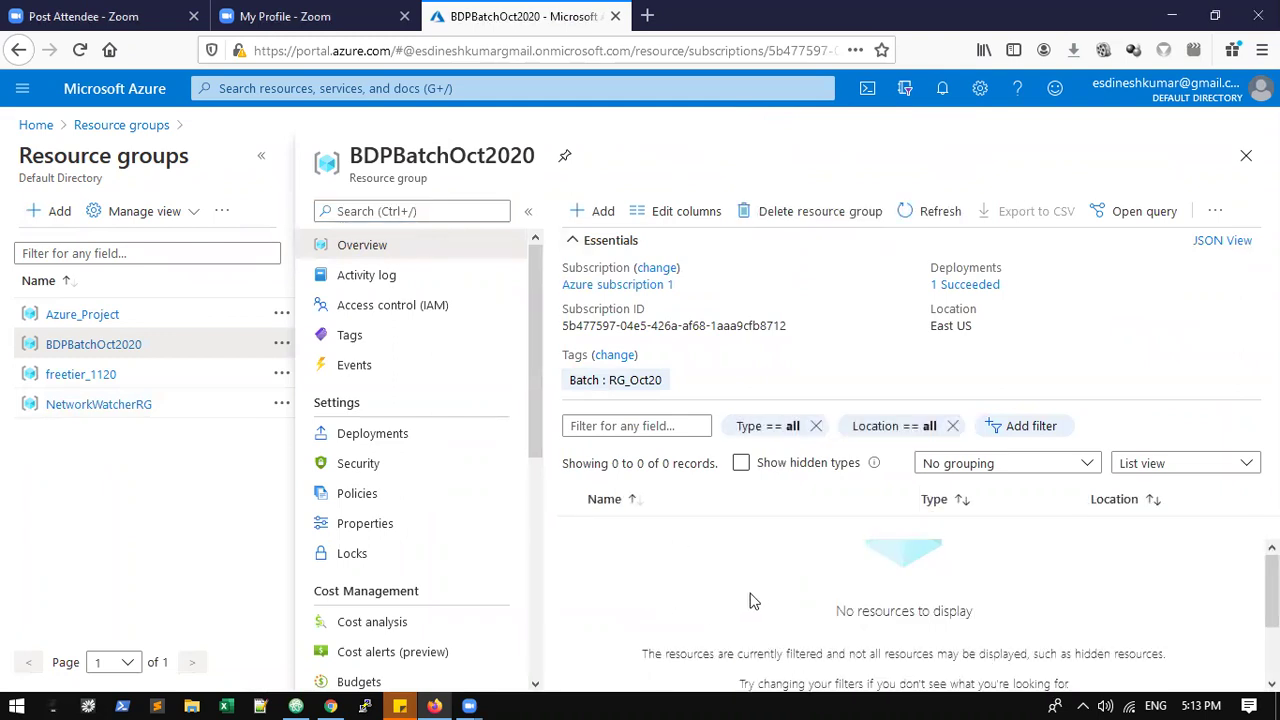
scroll(755, 598, down, 1)
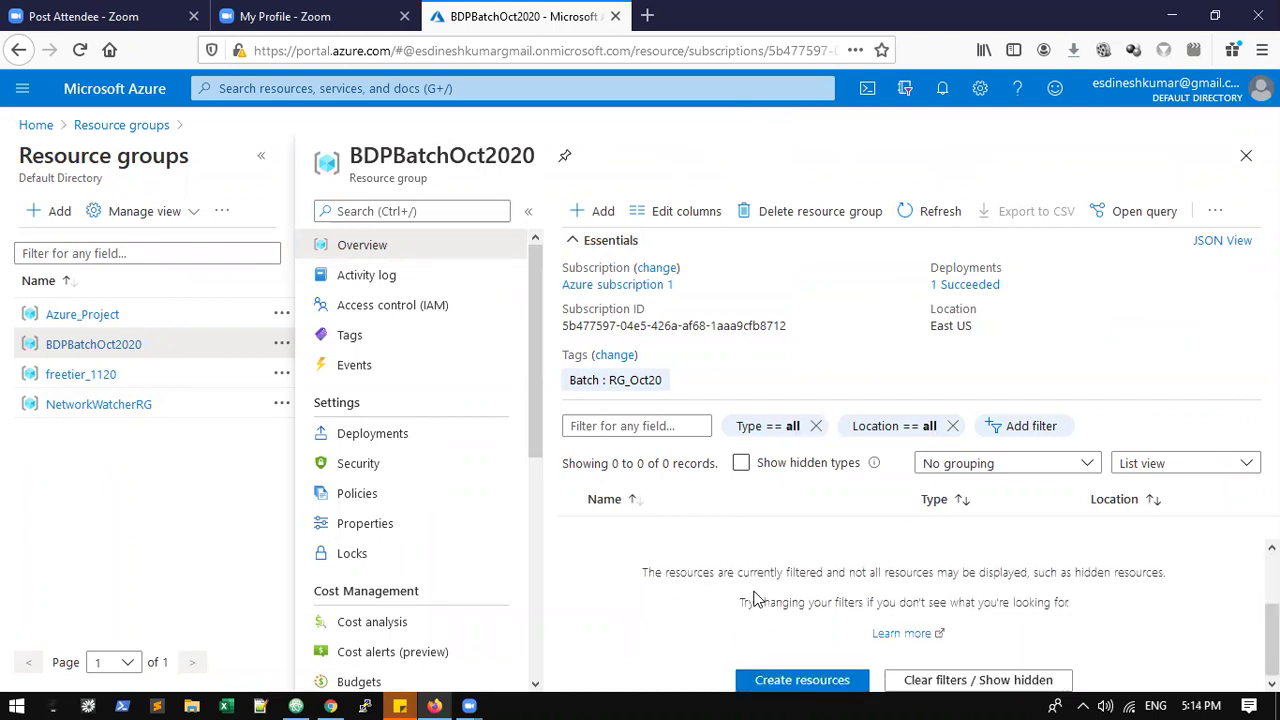
scroll(755, 598, up, 1)
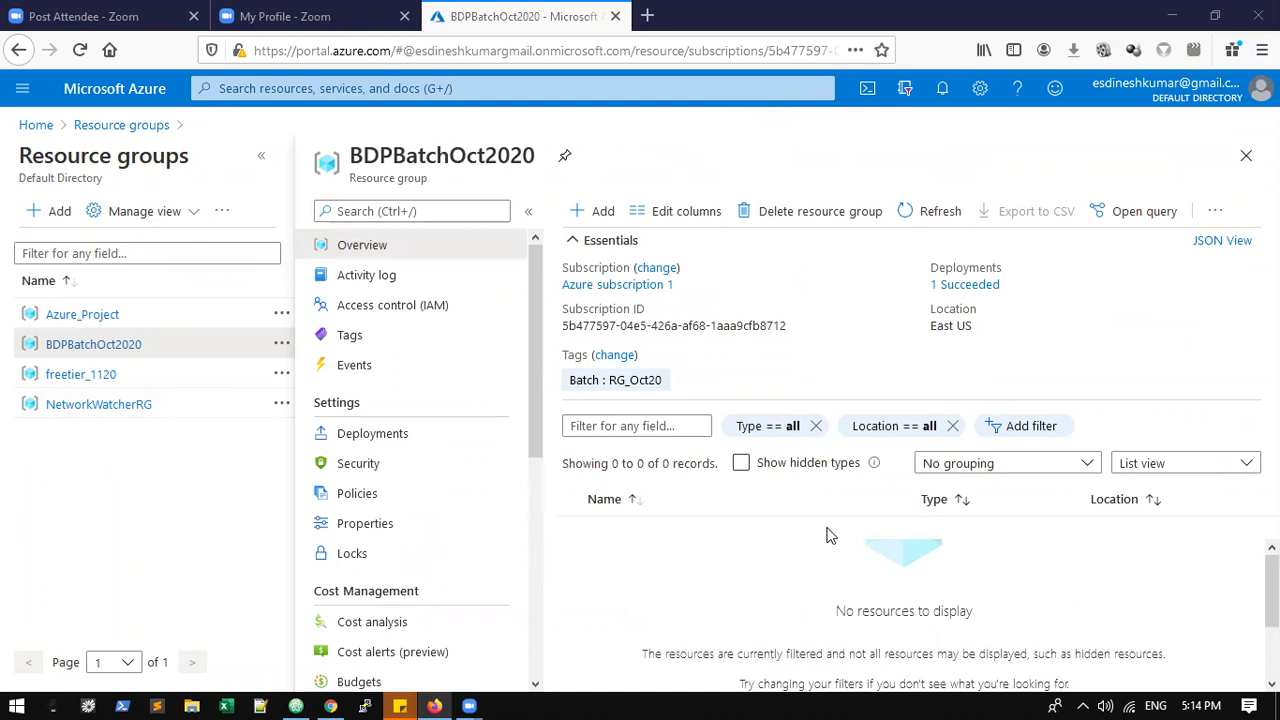
click(922, 210)
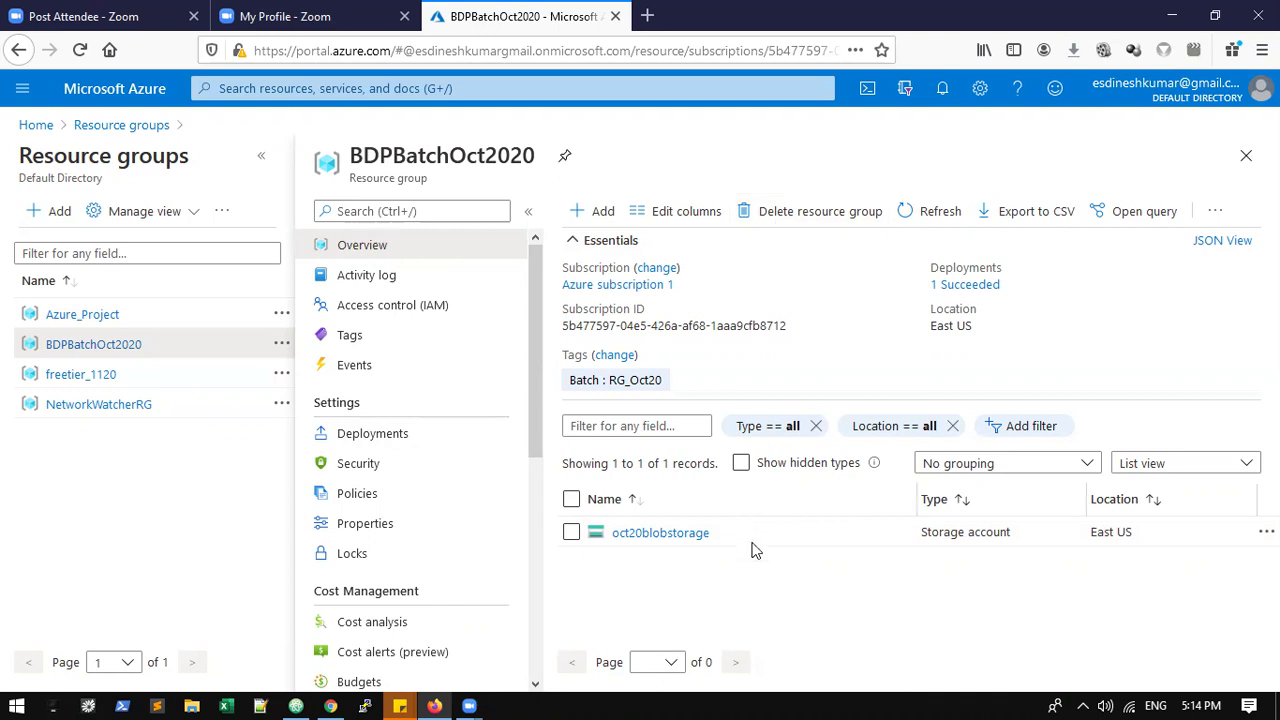
click(671, 538)
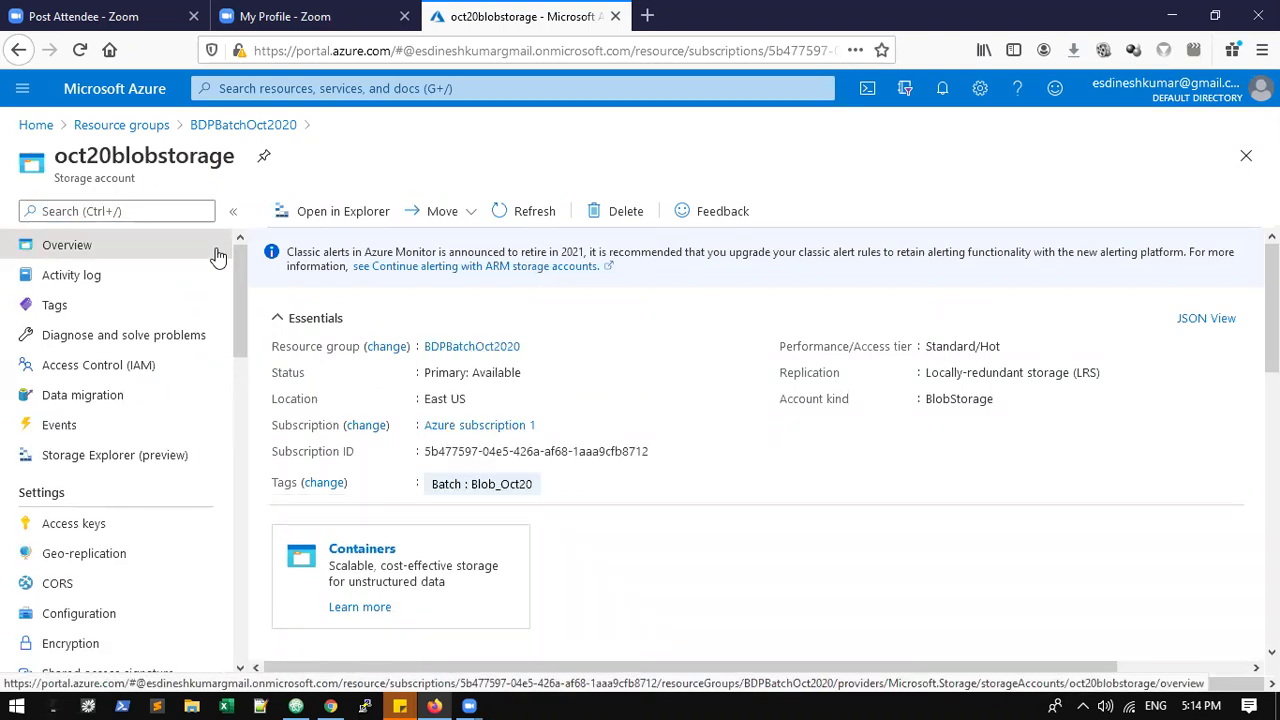
- Scroll through the oct20blobstorage overview showing its Batch : Blob_Oct20 tag and Containers service
scroll(637, 623, down, 4)
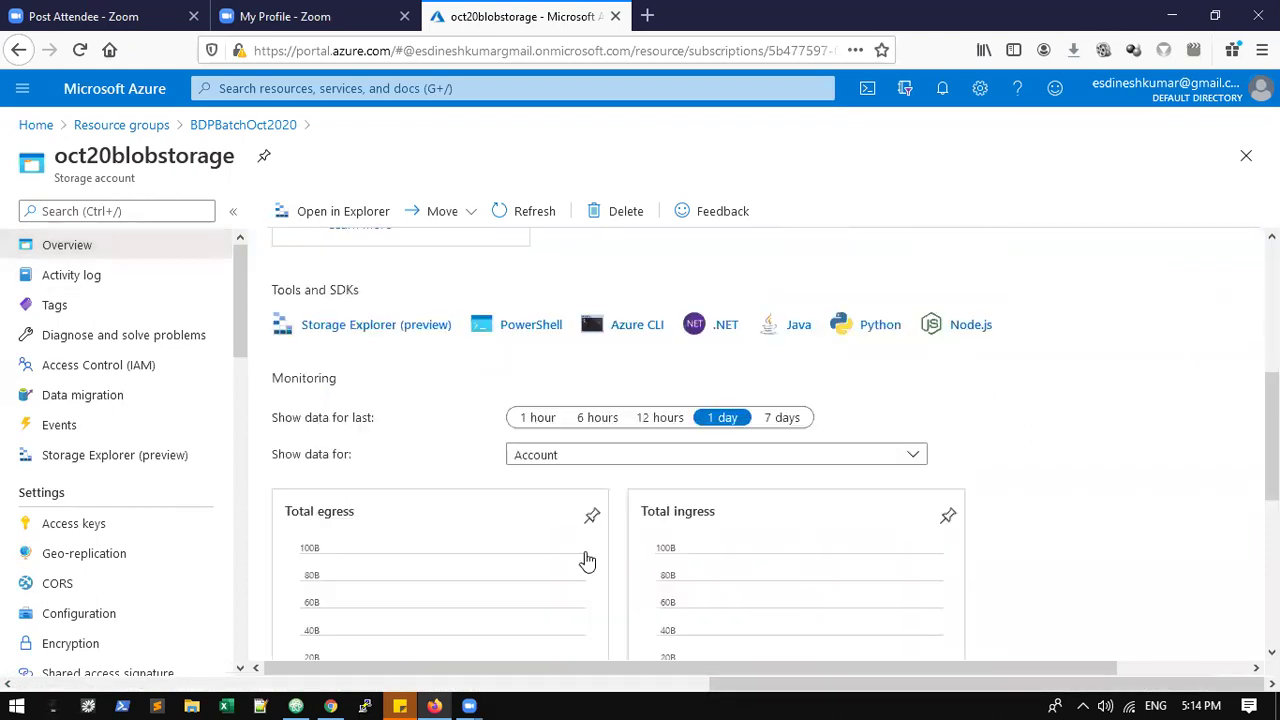
scroll(533, 490, up, 3)
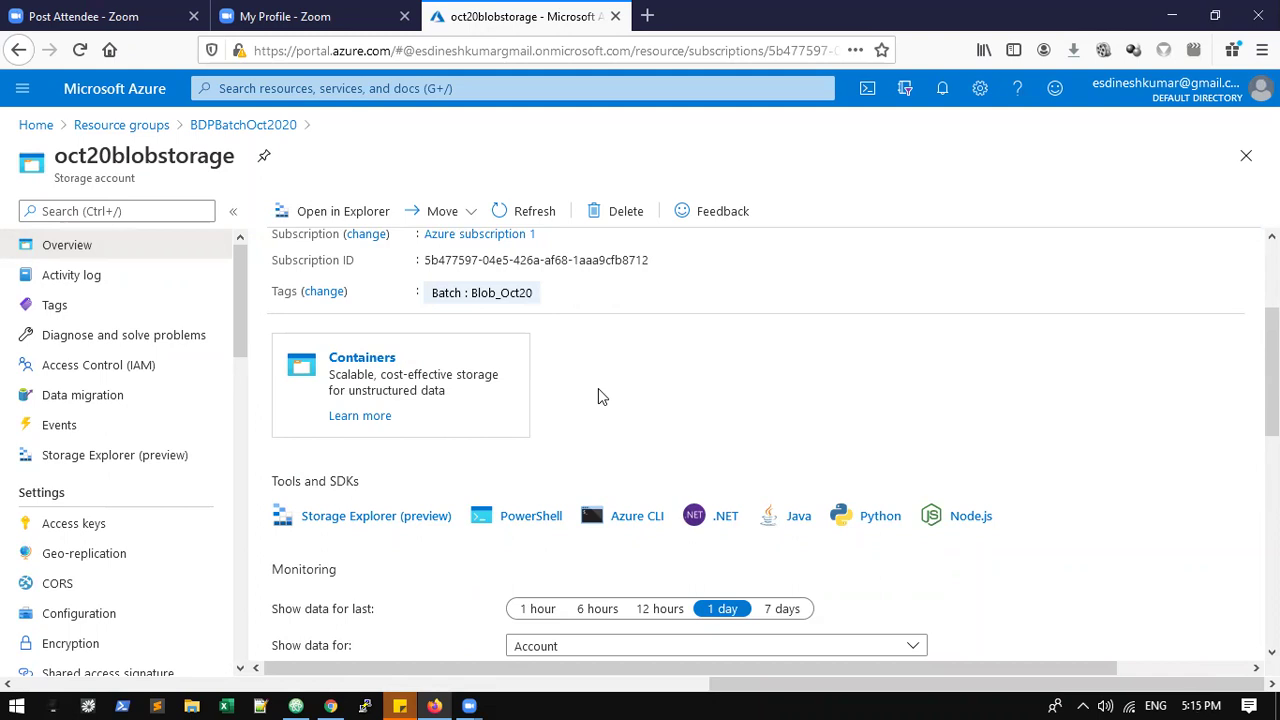
- Launch Microsoft Azure Storage Explorer from the Start menu via 'az', then return to the browser
key(super)
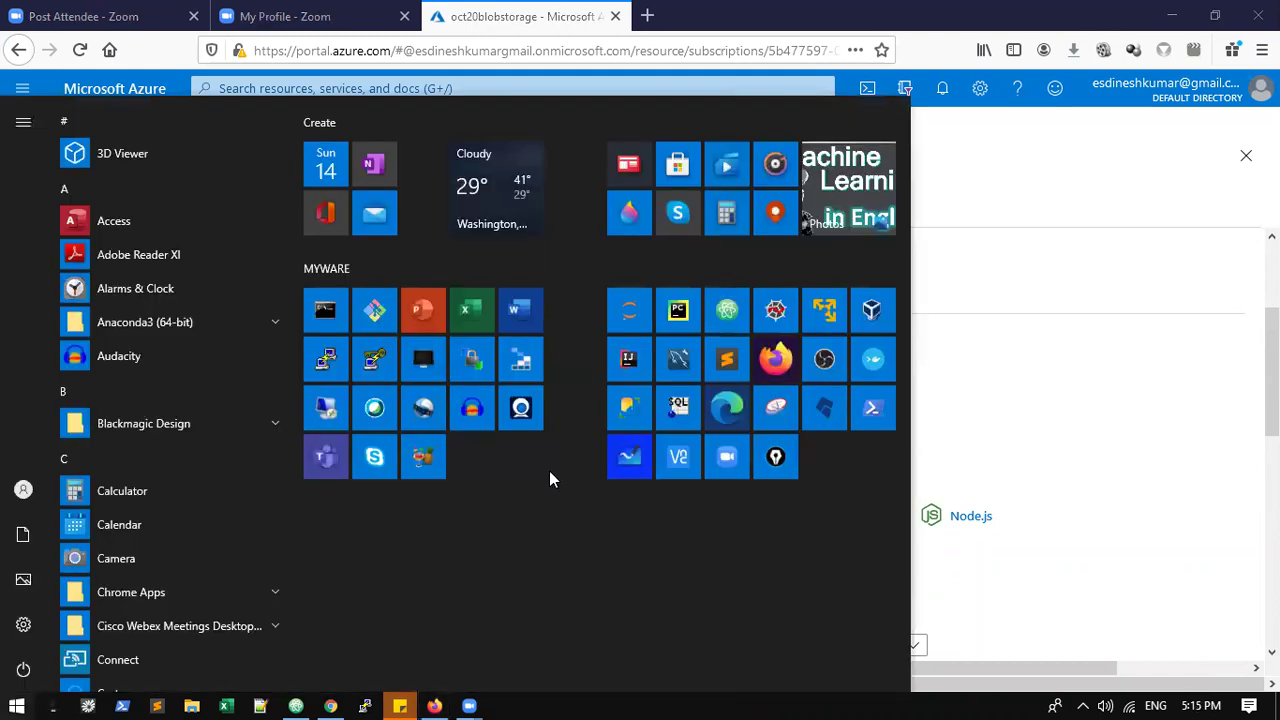
text(az)
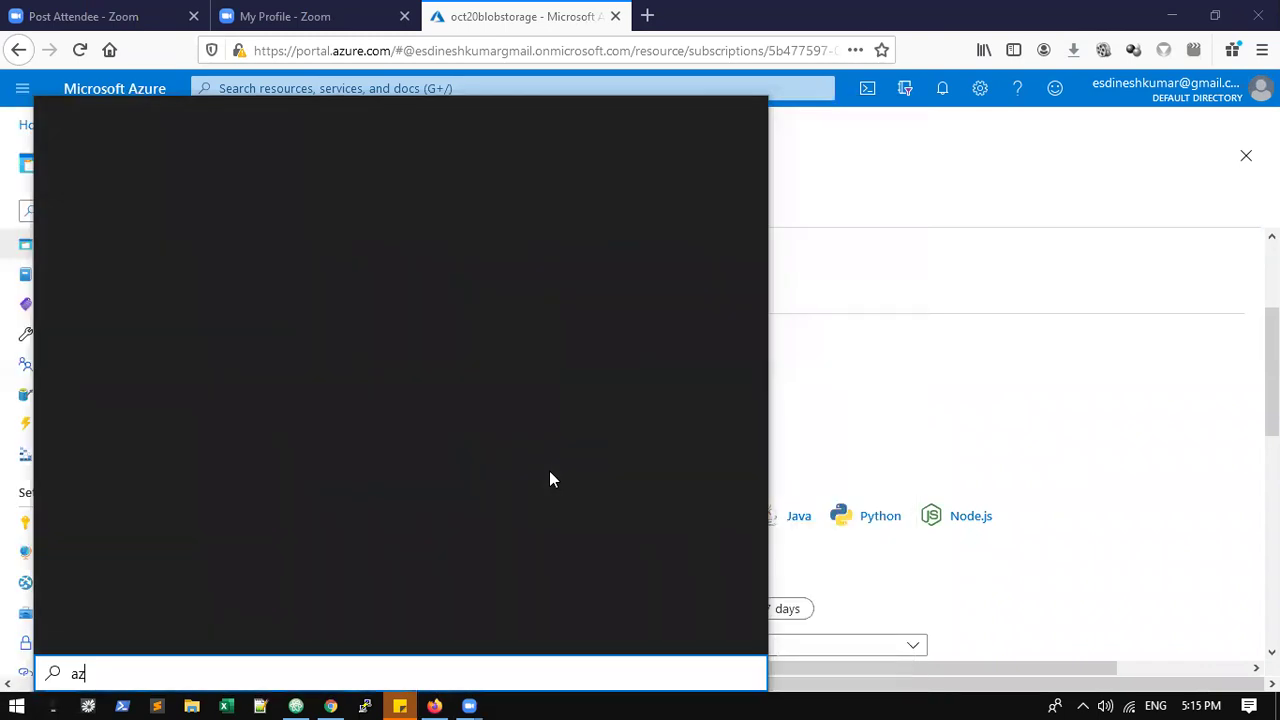
click(191, 191)
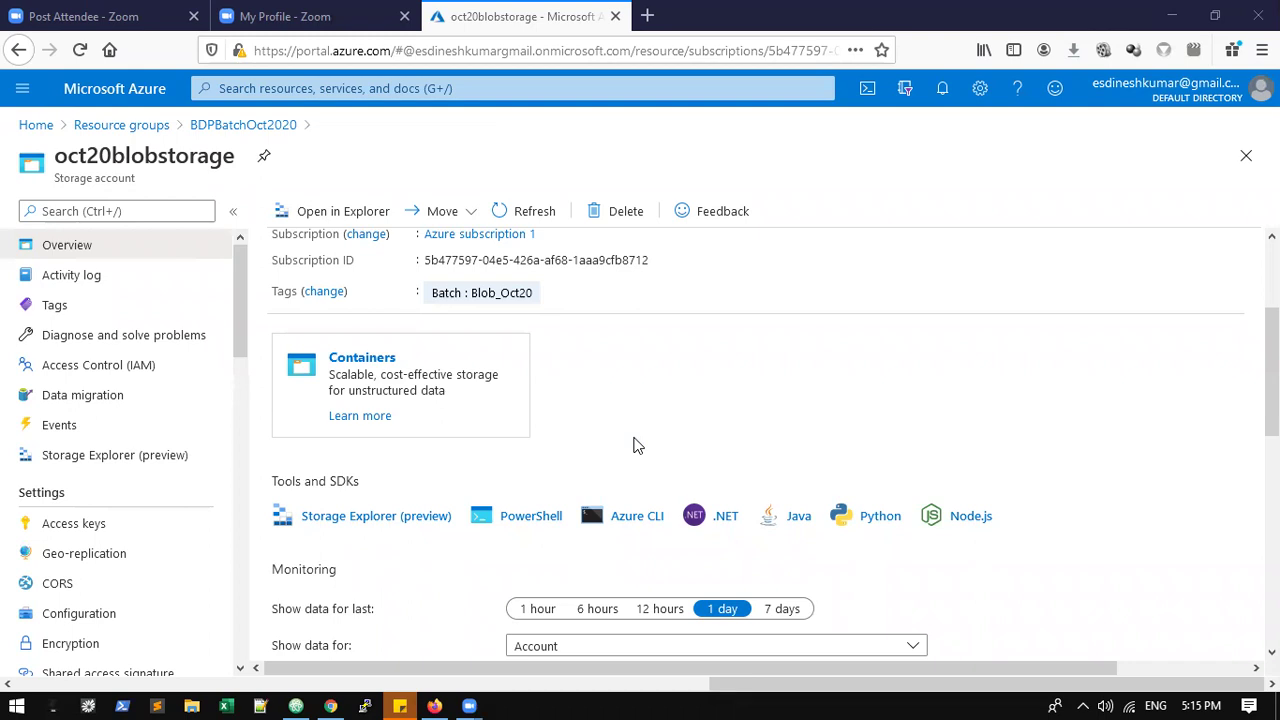
click(1083, 700)
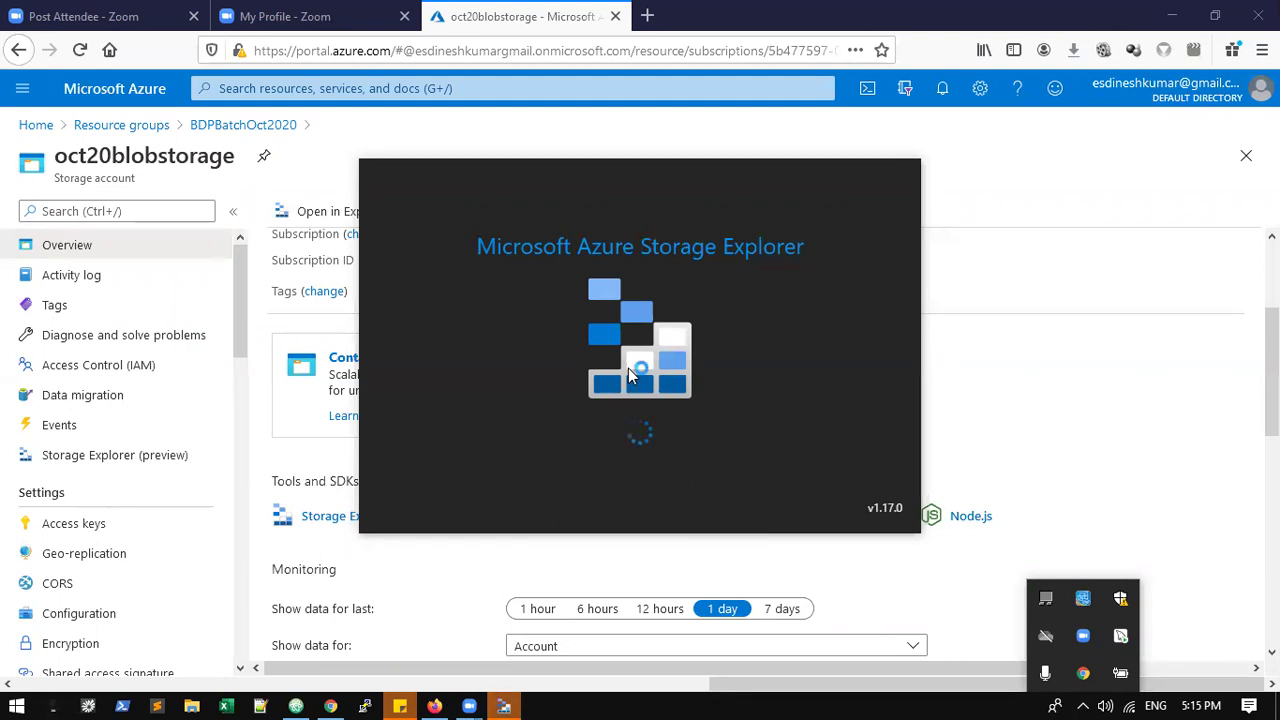
click(1025, 210)
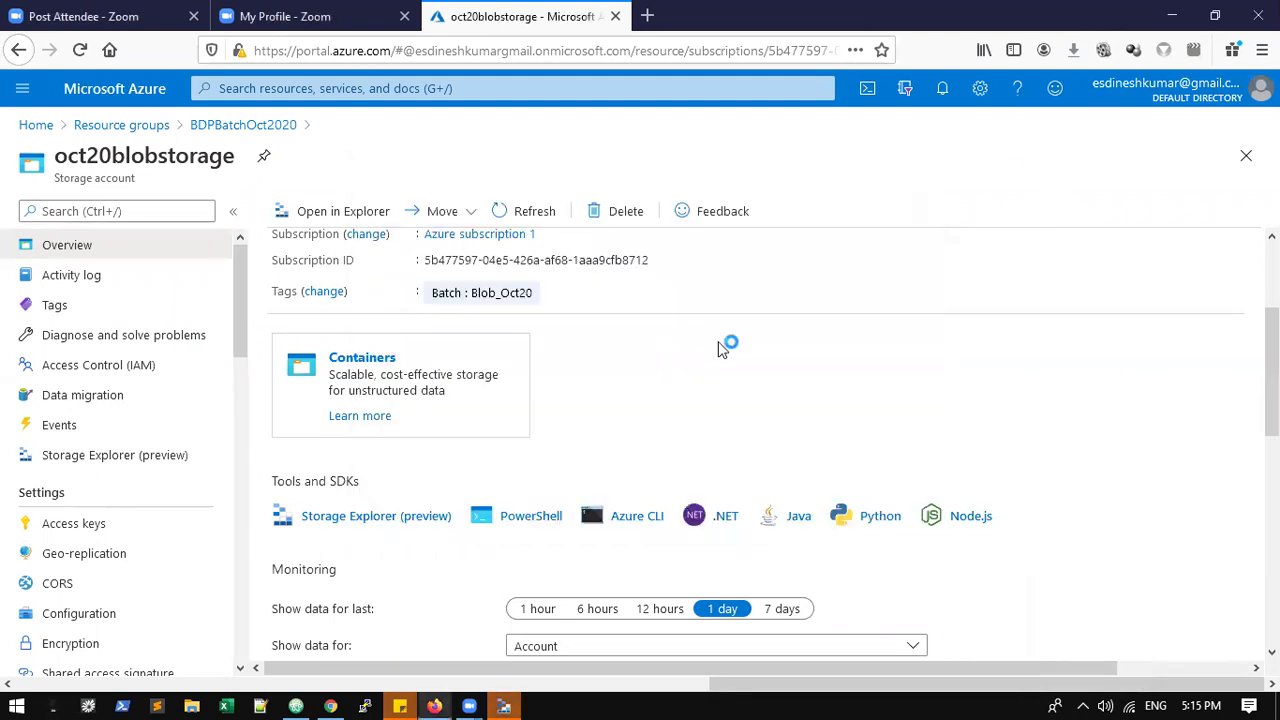
- Start a new container in oct20blobstorage and name it blobcontaineroct20
click(362, 358)
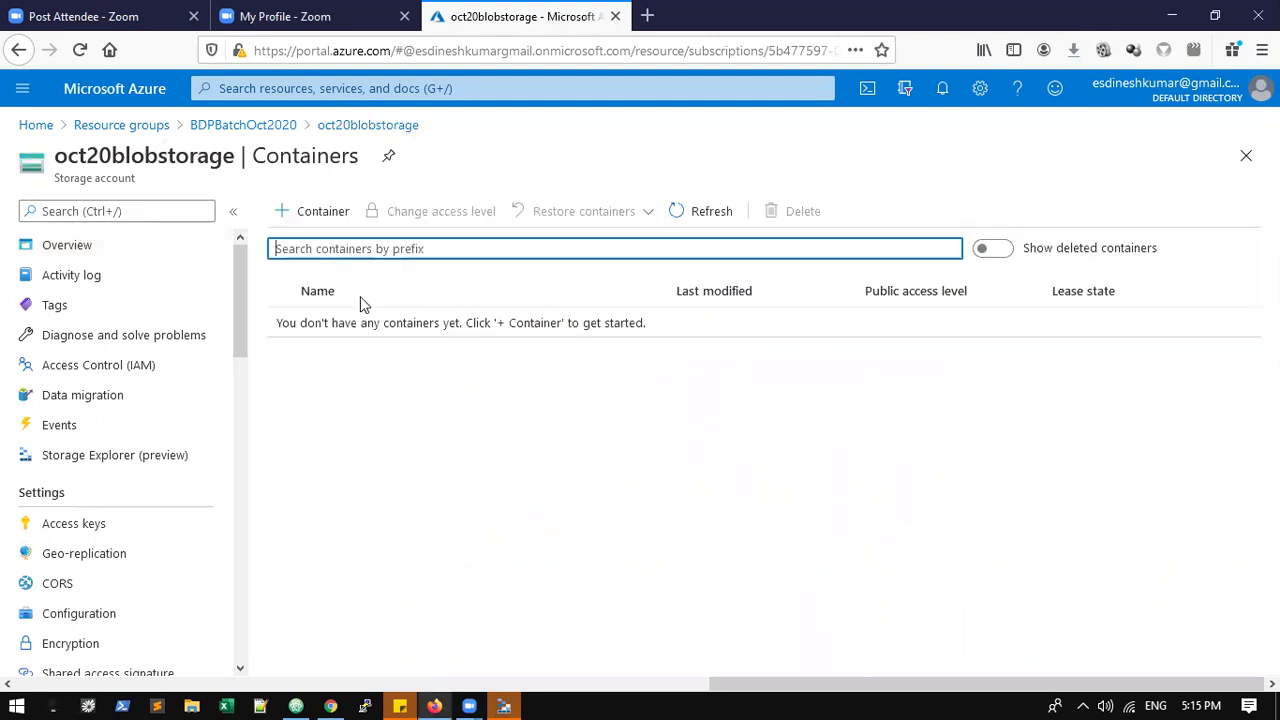
click(335, 212)
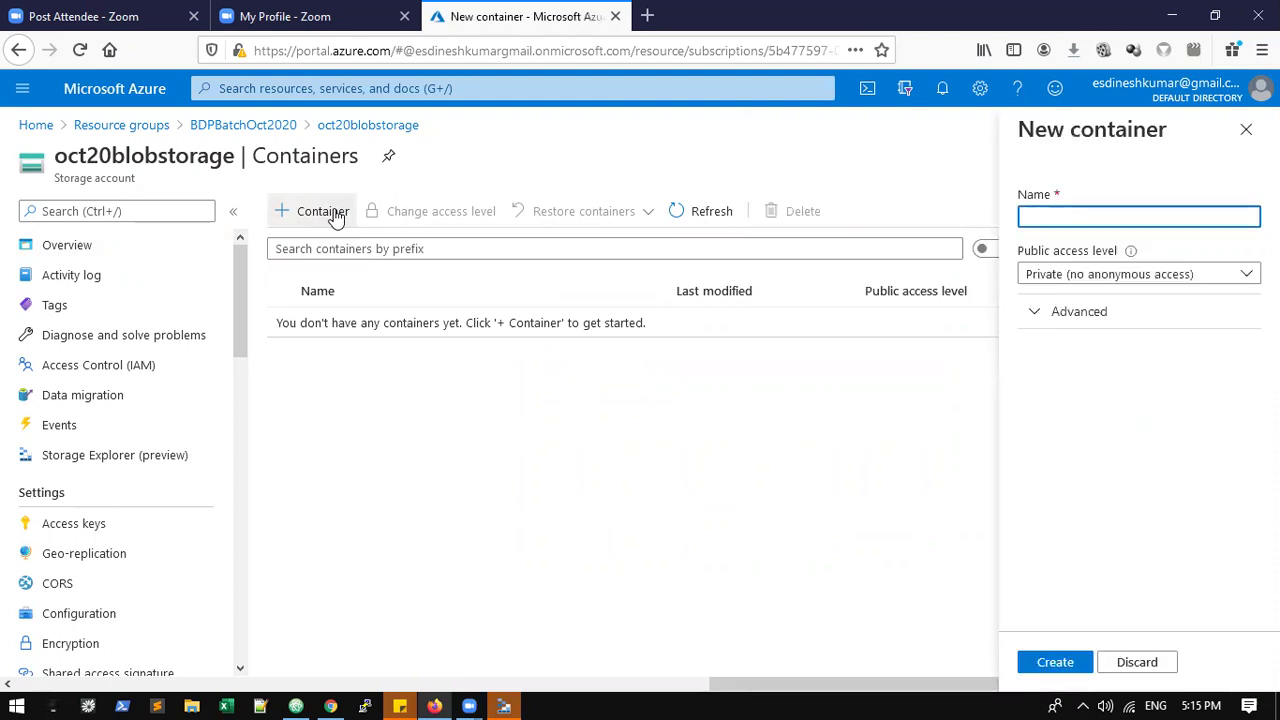
text(blobcontain)
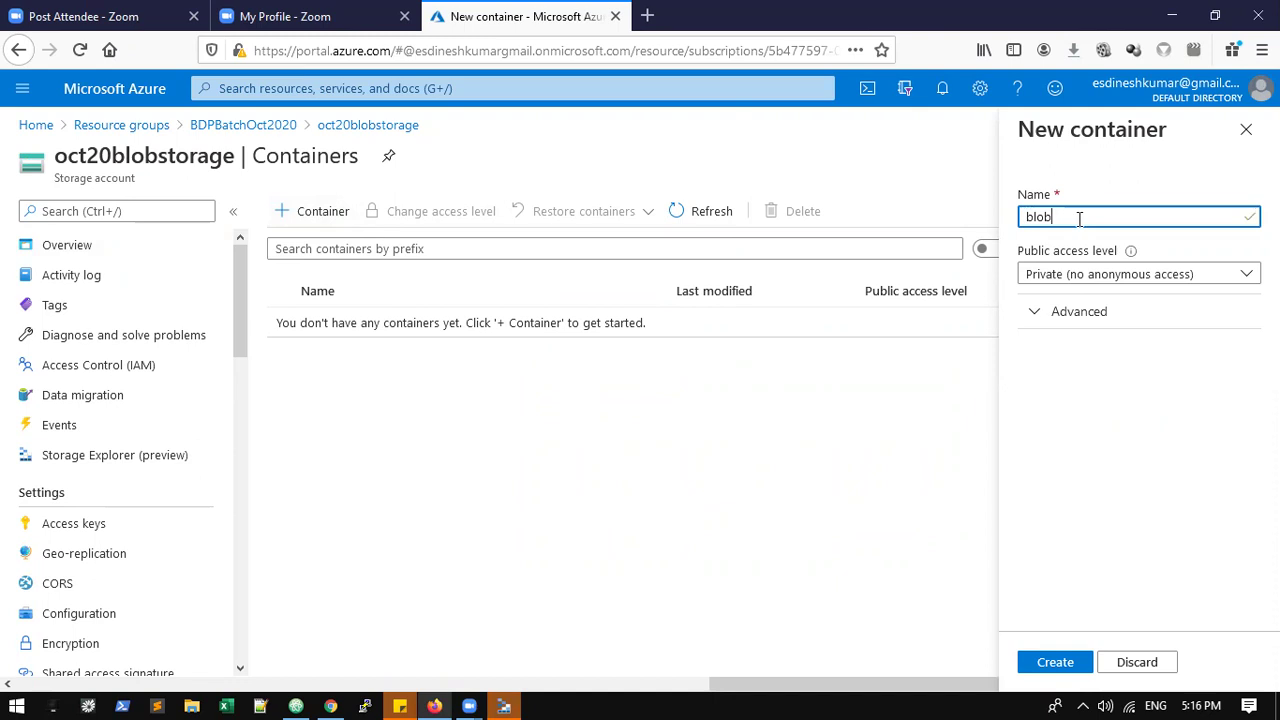
text(eroct)
text(20)
- Keep the public access level Private after checking the advanced encryption scope options
mouse_move(1137, 249)
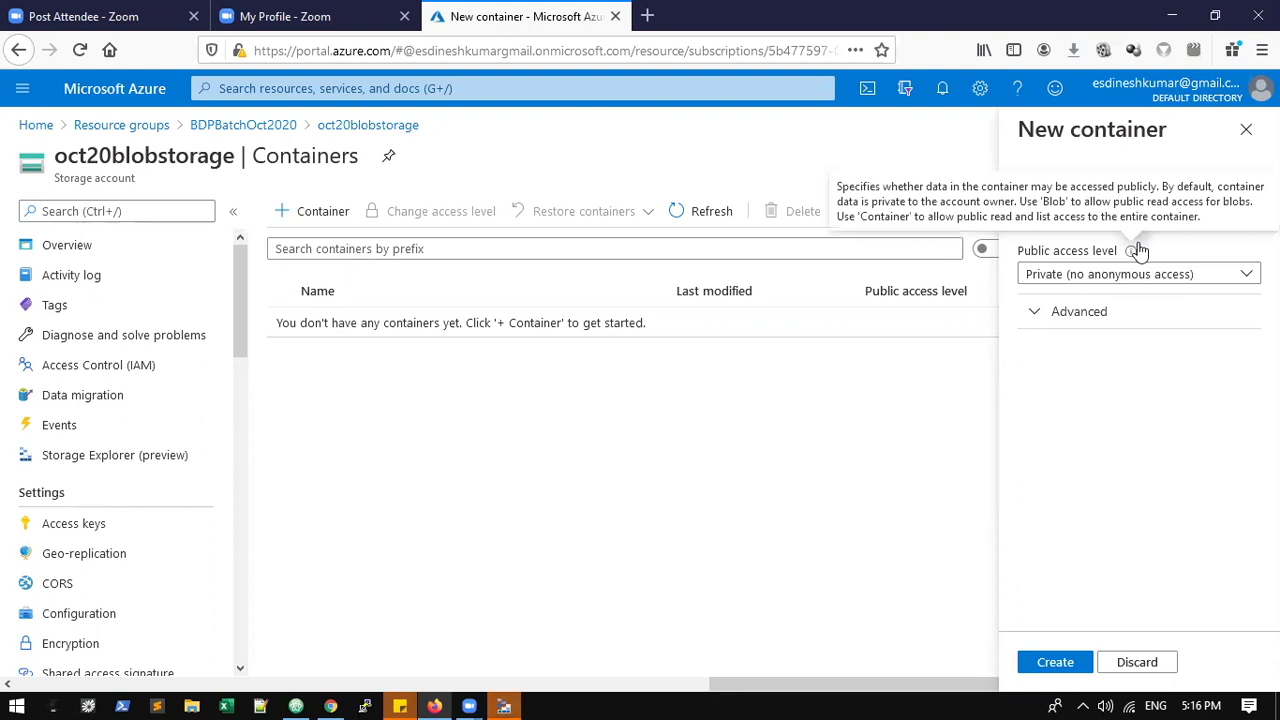
click(1078, 282)
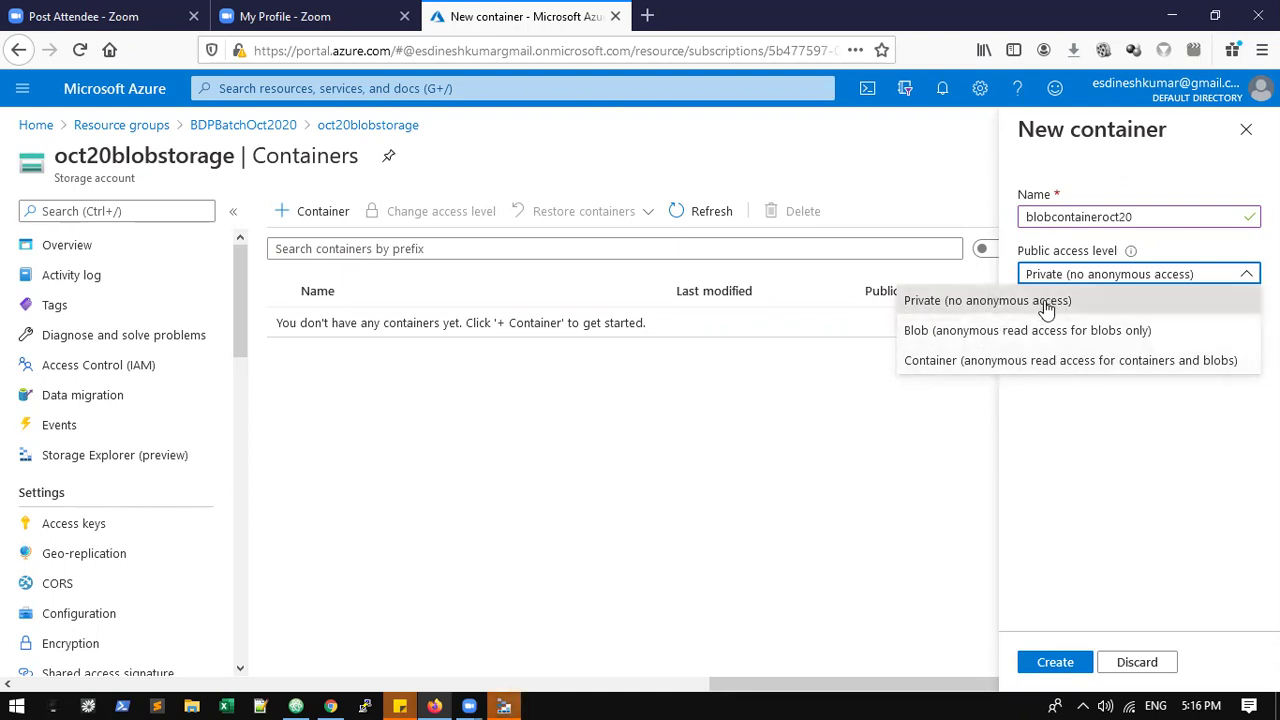
click(1096, 305)
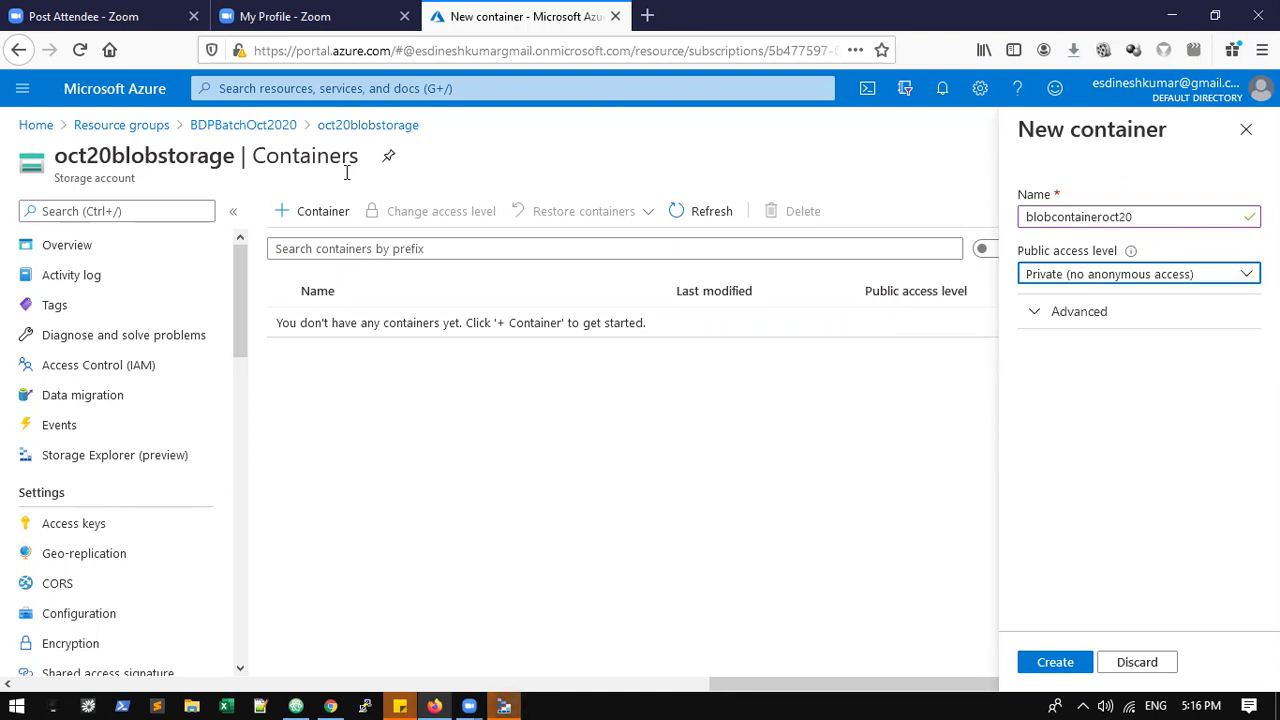
double_click(114, 160)
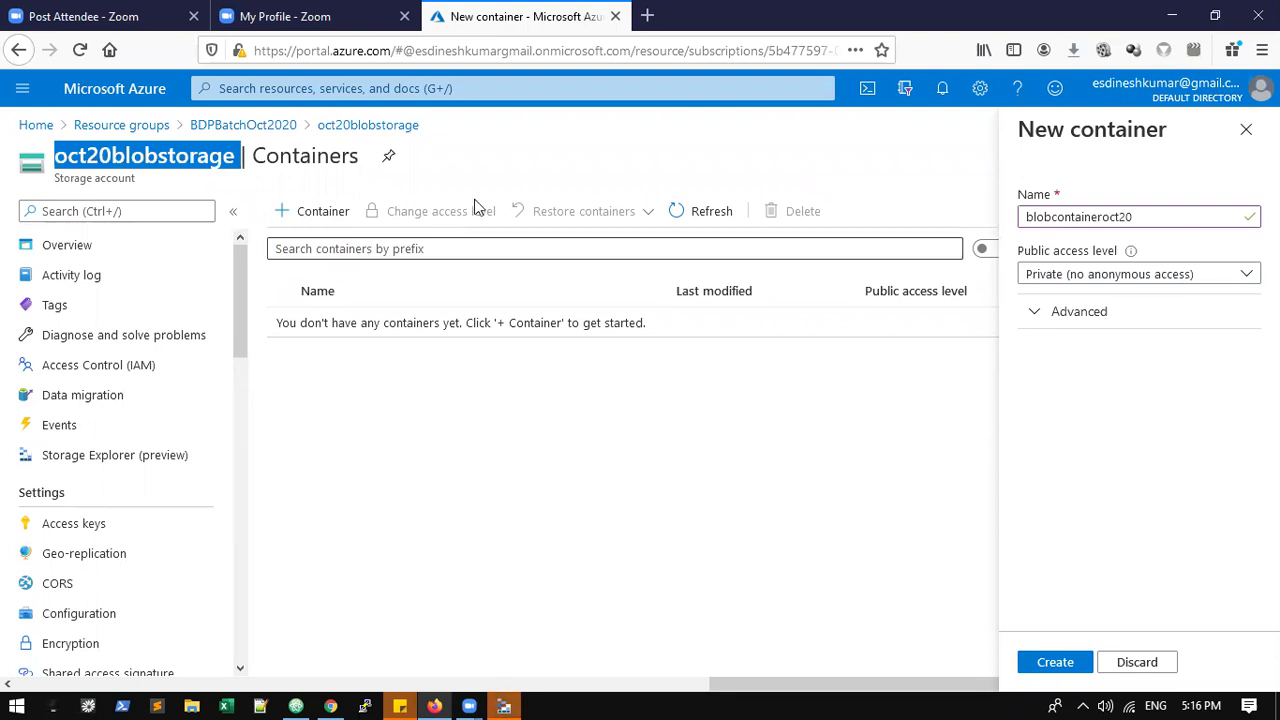
click(1123, 315)
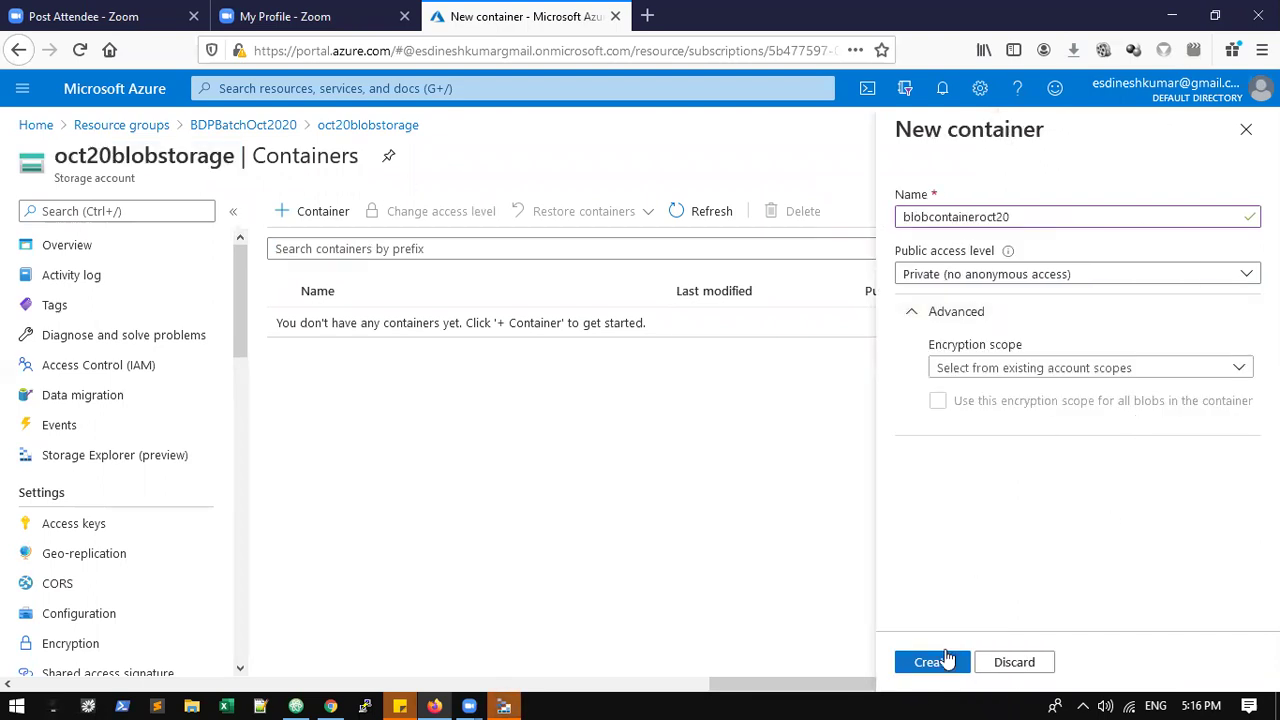
click(1007, 369)
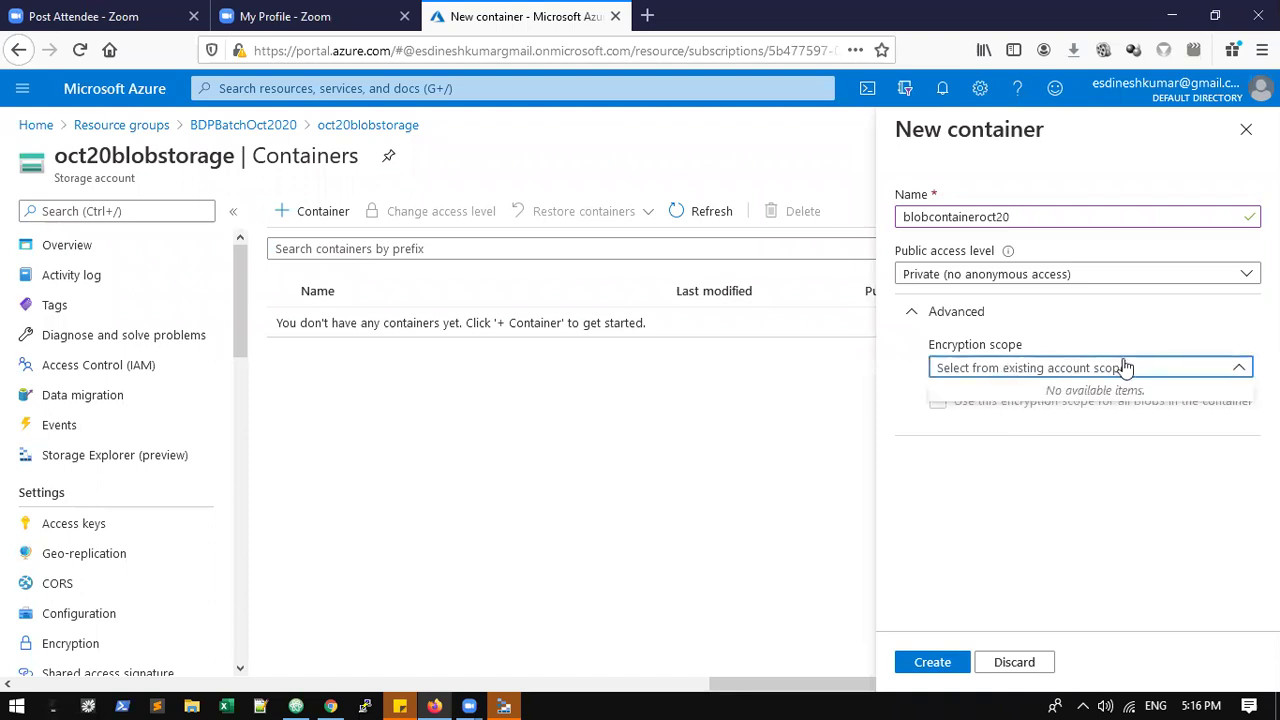
click(1051, 369)
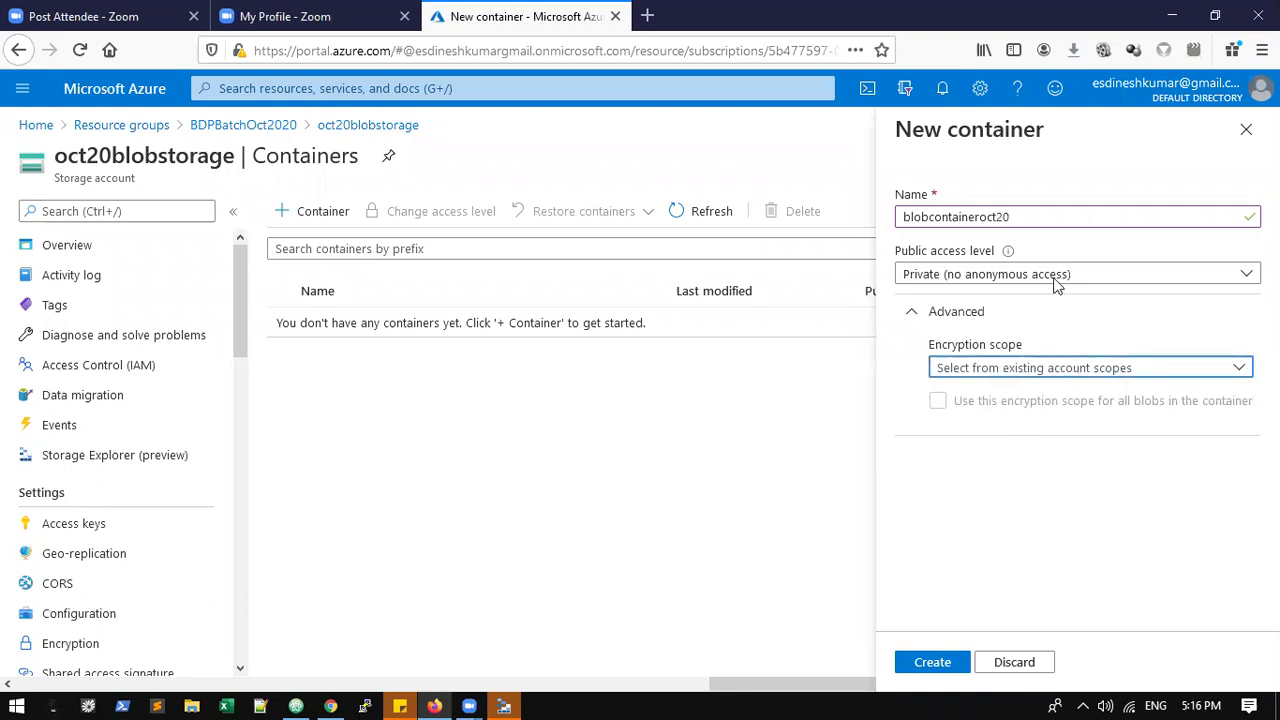
click(952, 282)
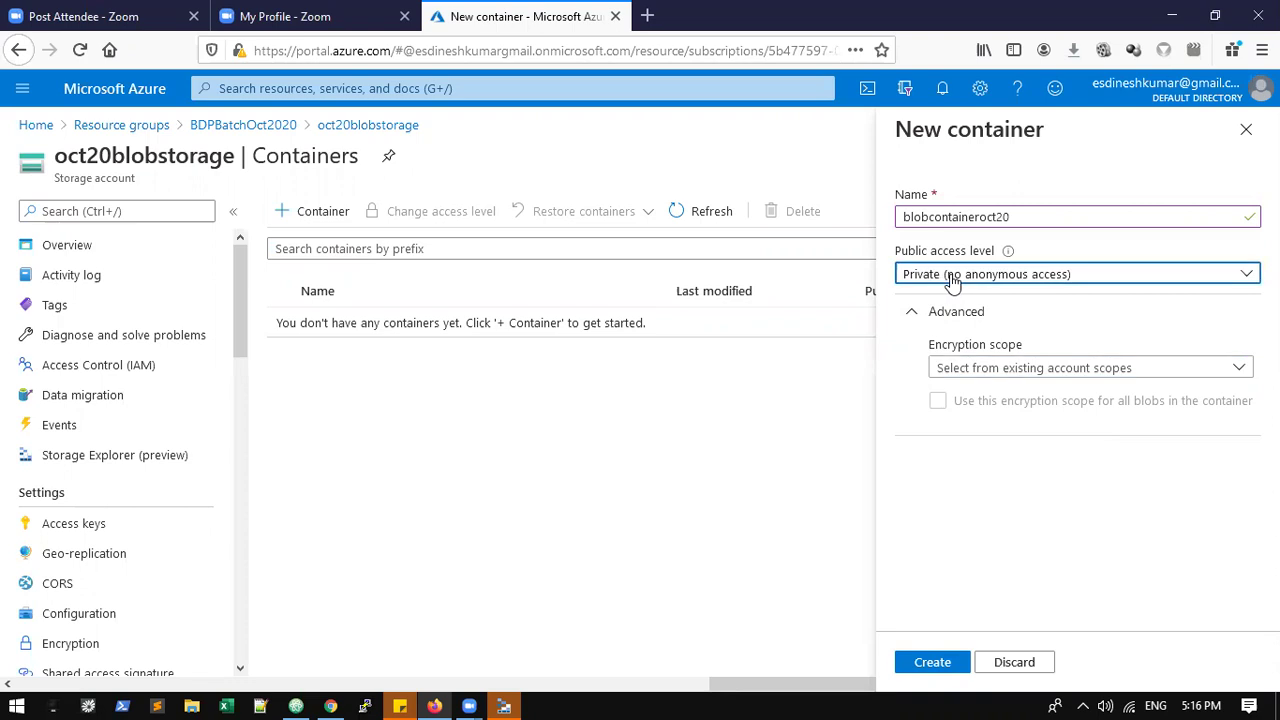
click(952, 282)
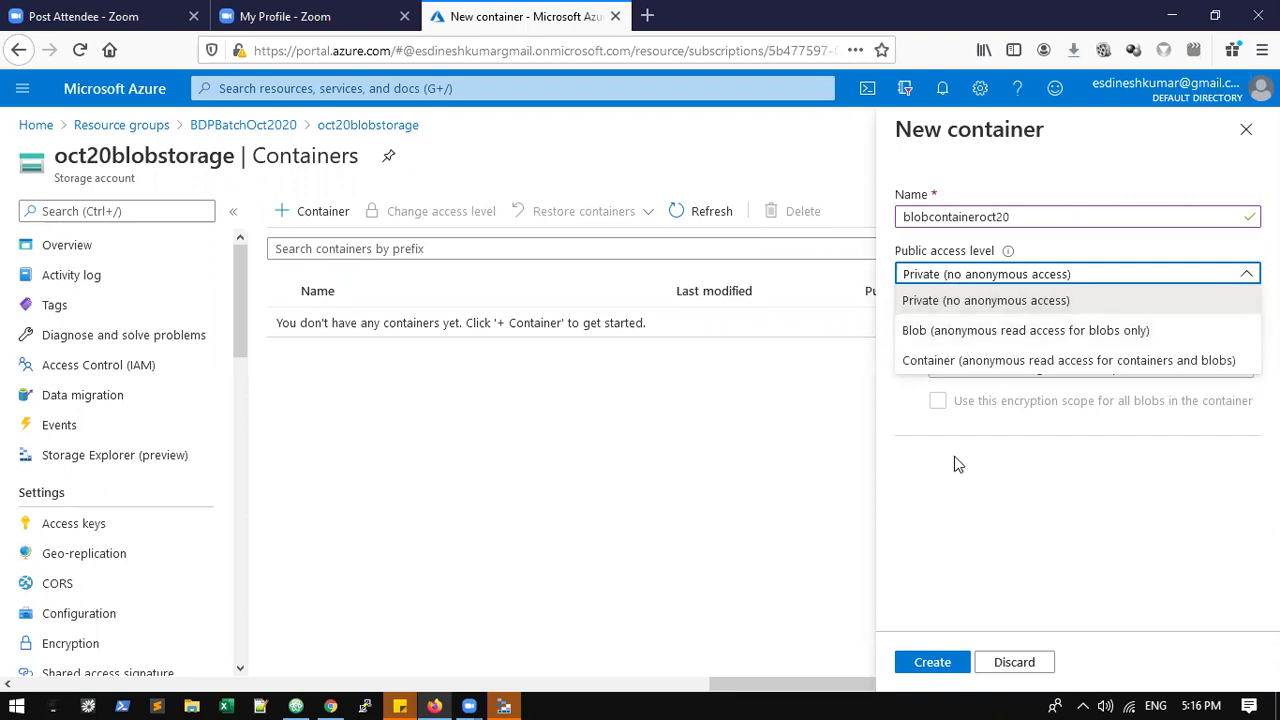
click(968, 284)
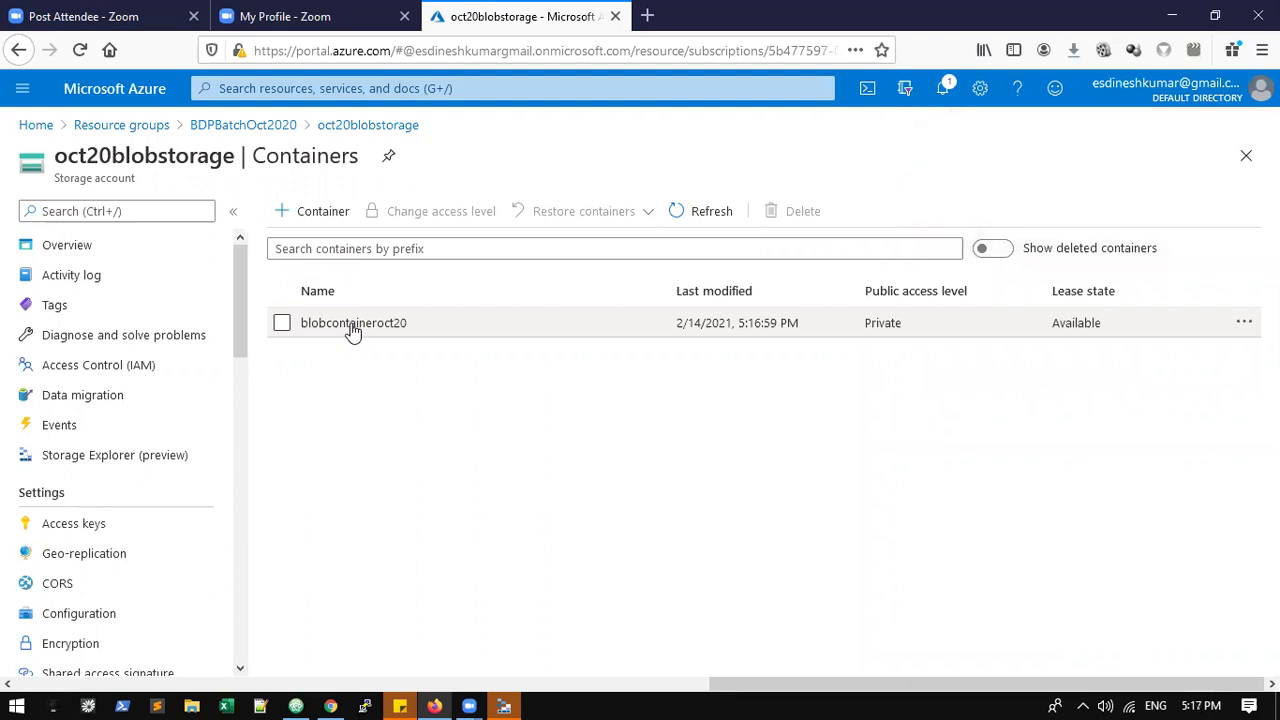
- In Storage Explorer, refresh all accounts and show oct20blobstorage's properties in a smaller window
key(alt+Tab)
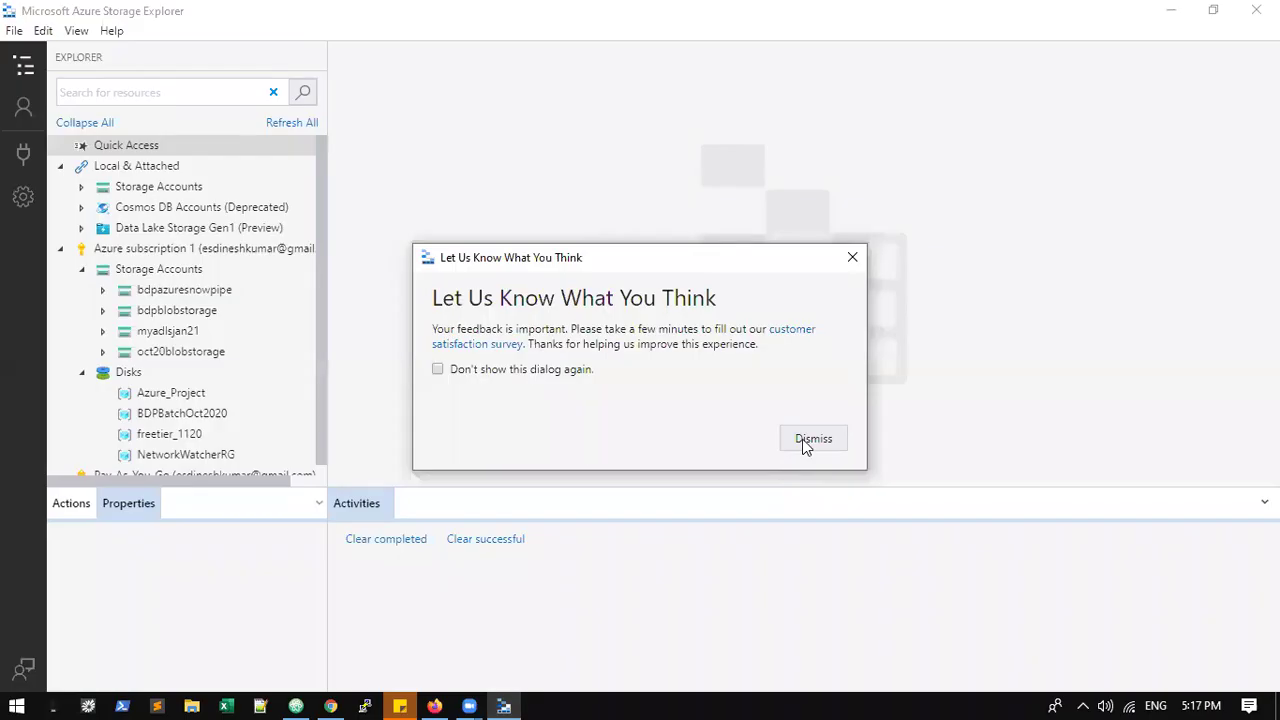
click(808, 440)
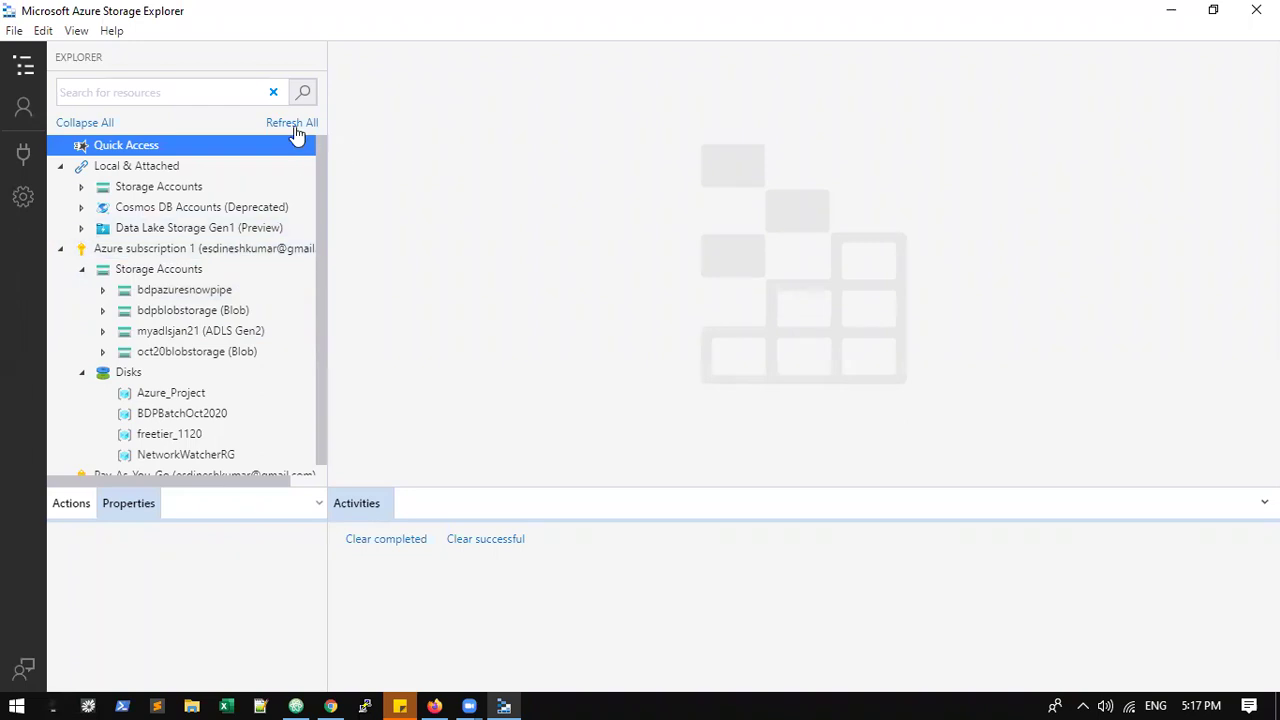
click(294, 127)
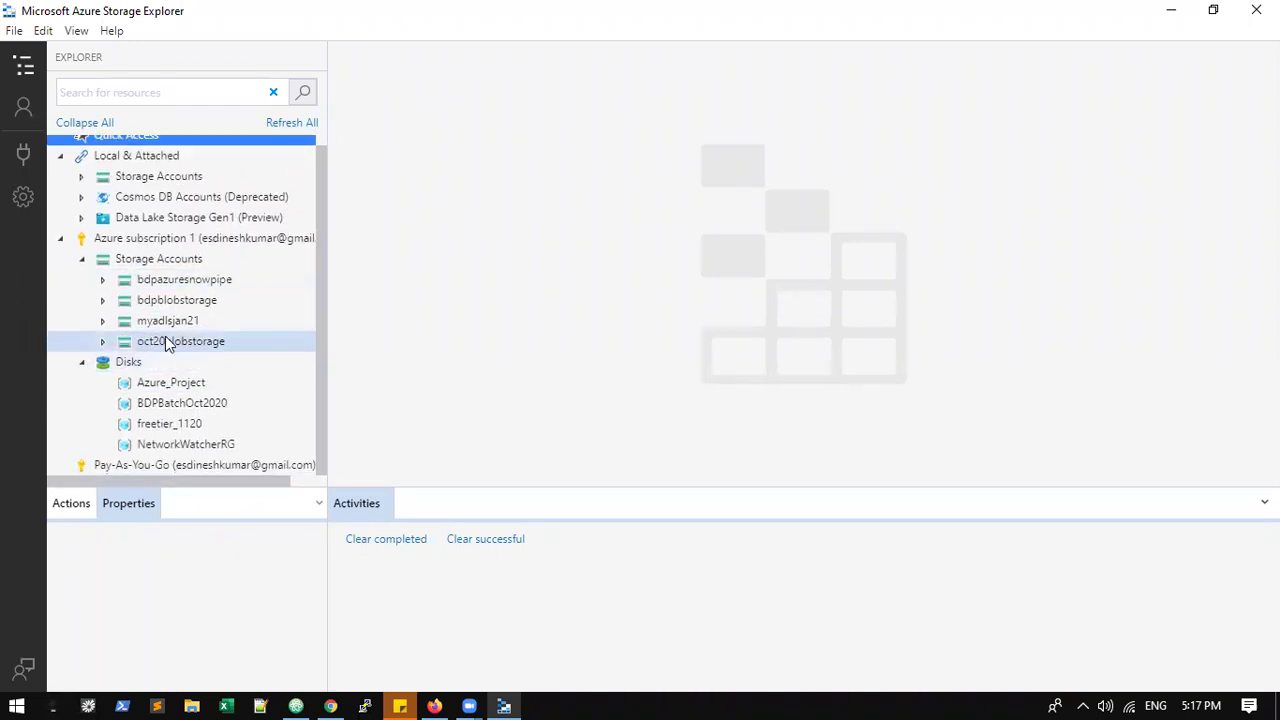
click(167, 343)
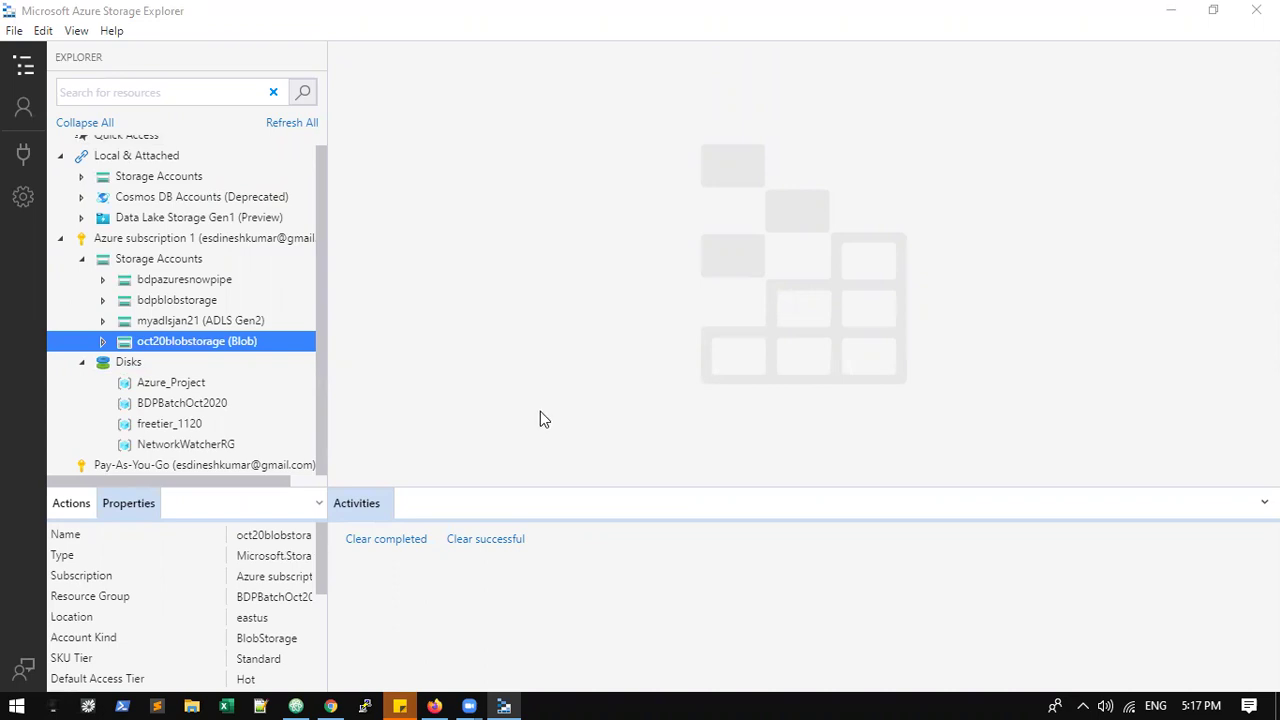
key(super+Down)
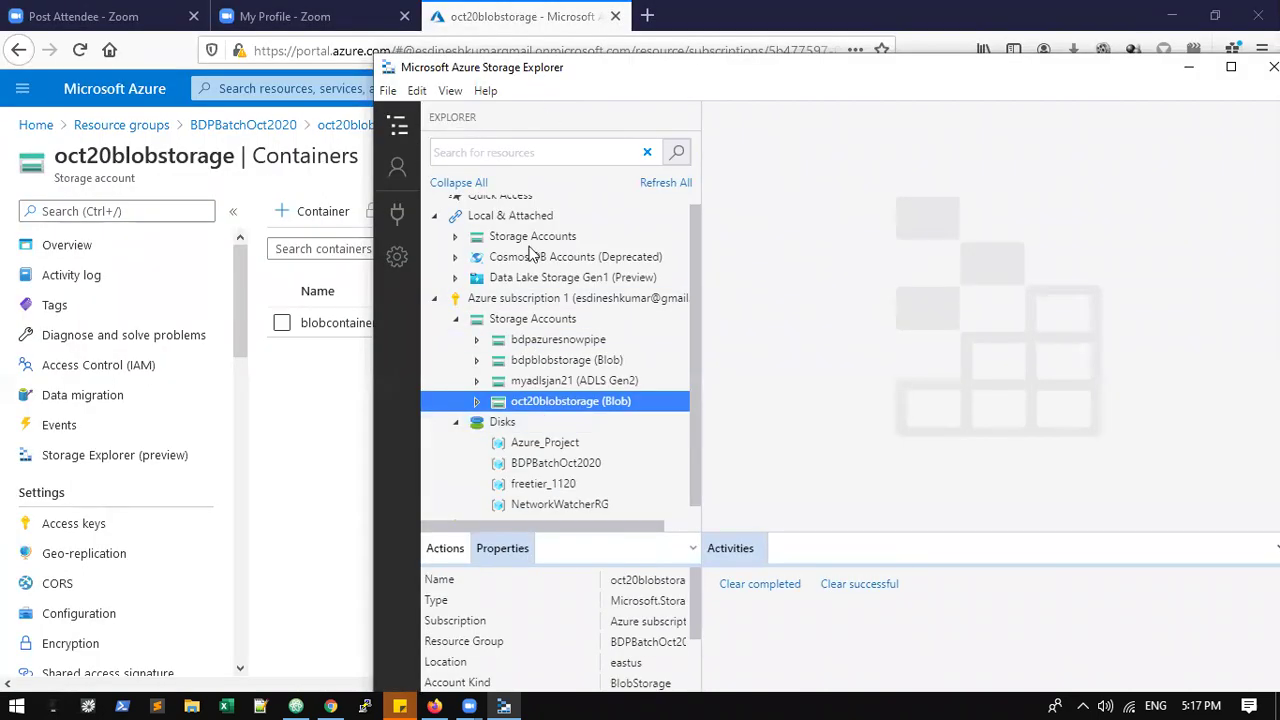
- Expand oct20blobstorage's Blob Containers and confirm blobcontaineroct20 is empty, then return to the portal
click(476, 401)
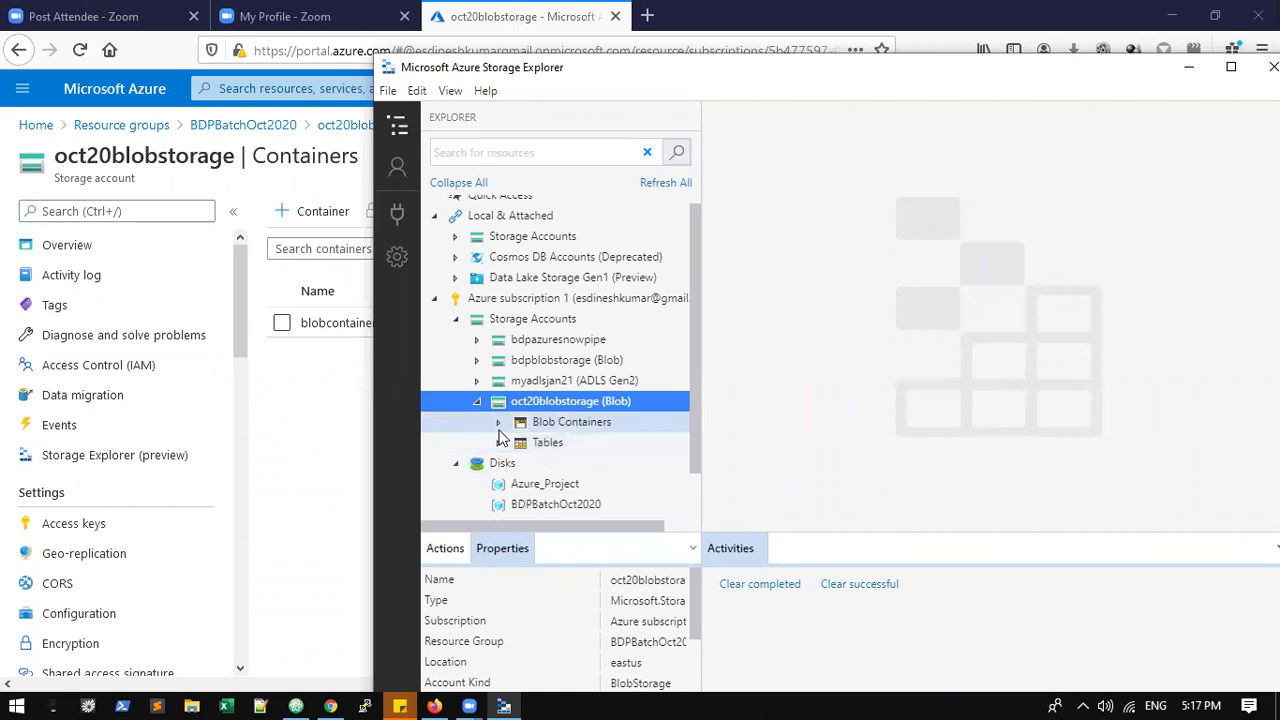
click(498, 422)
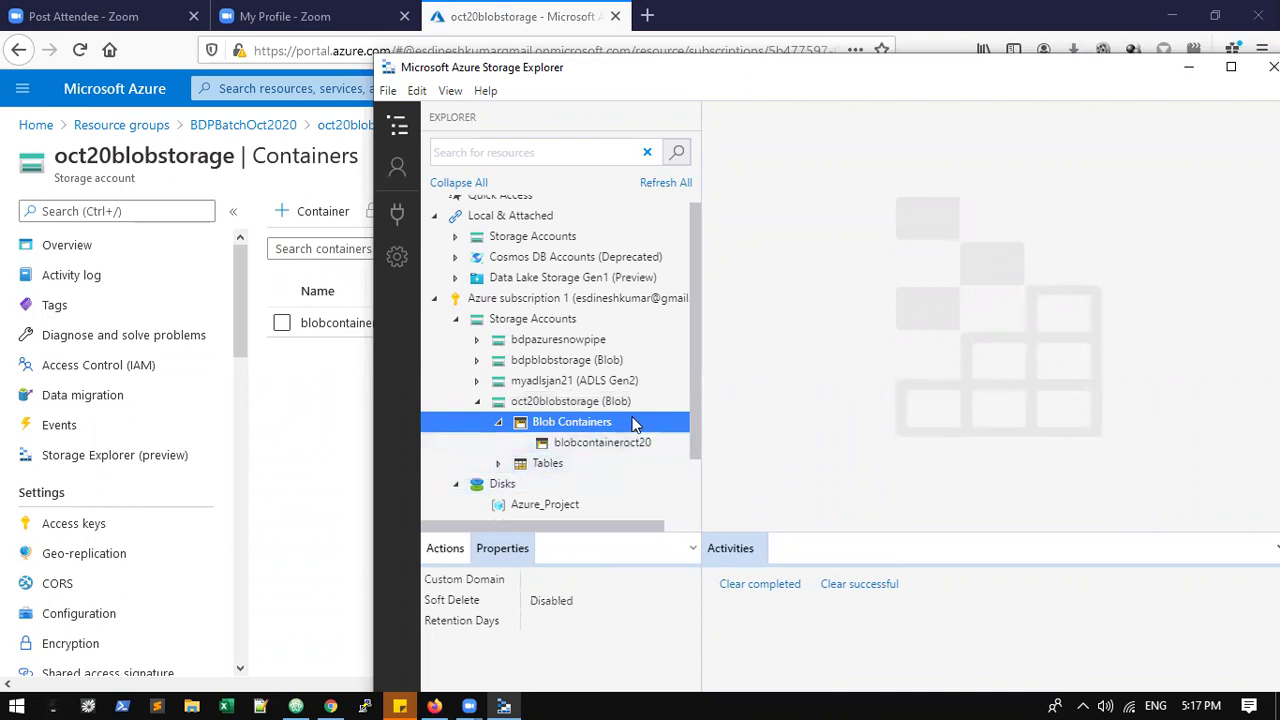
click(656, 442)
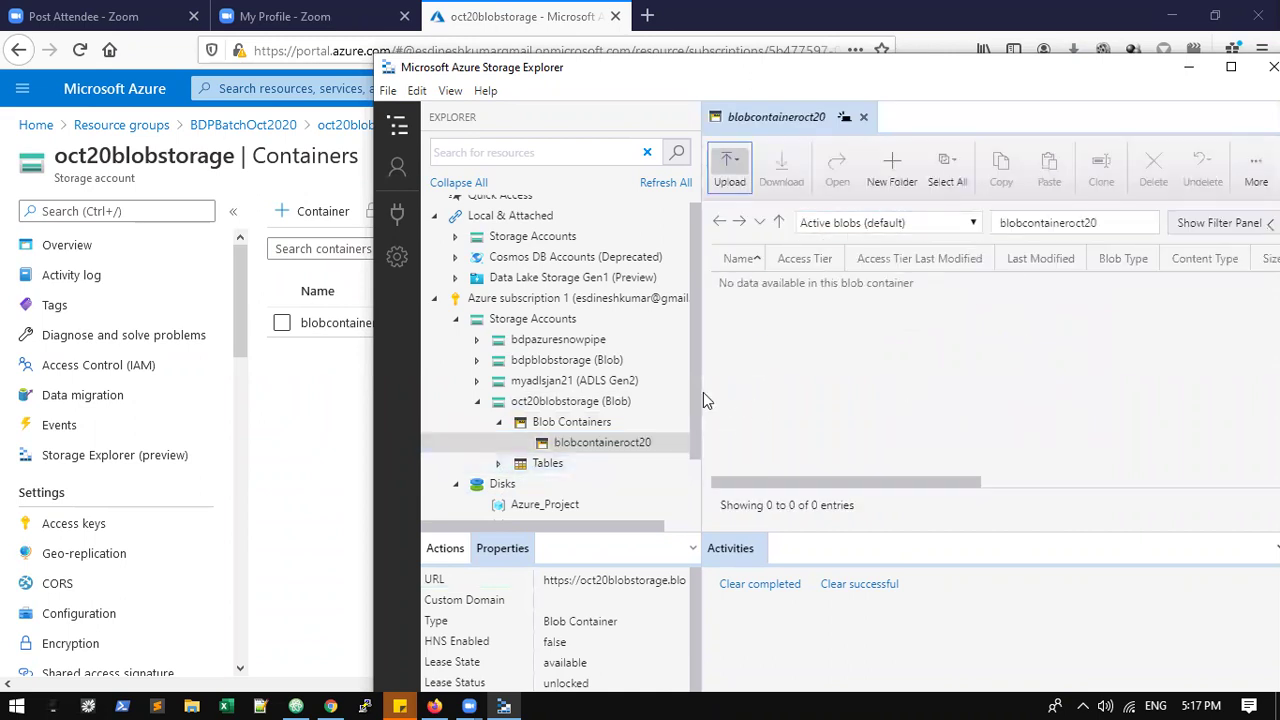
click(340, 364)
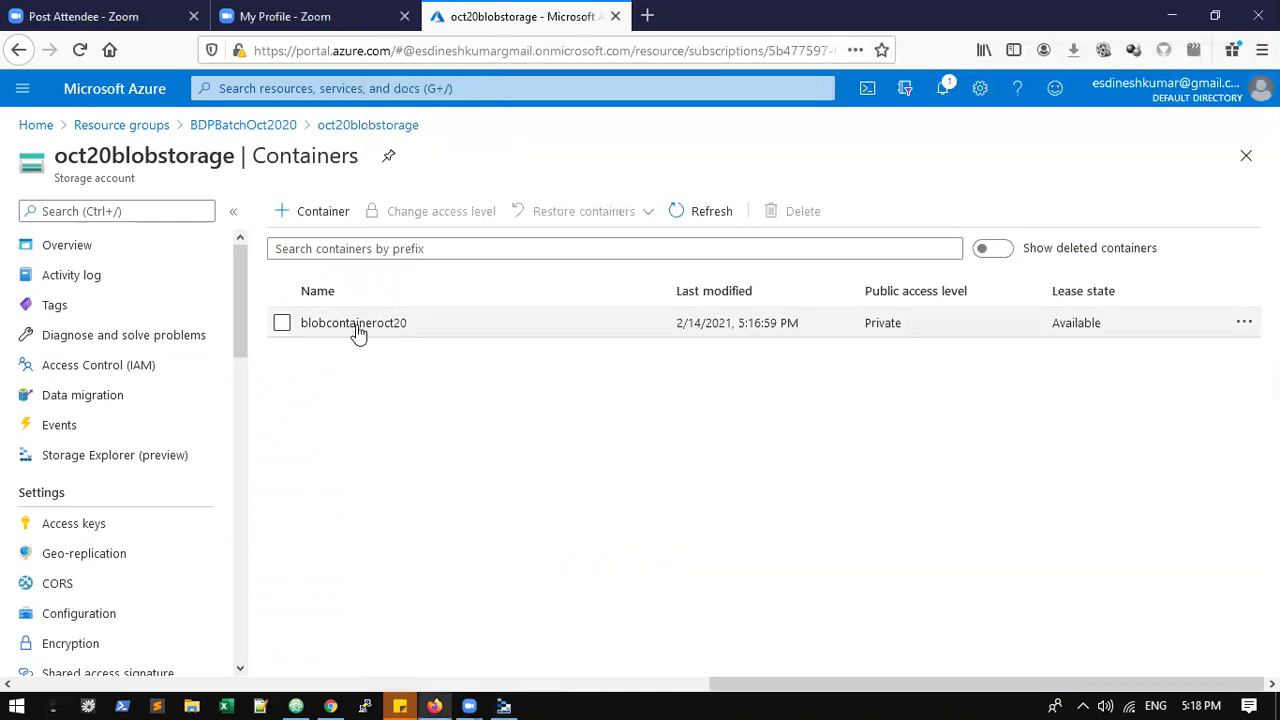
- Open blobcontaineroct20 and choose data_10Records.txt from the 00USE_CASES folder for upload
click(357, 328)
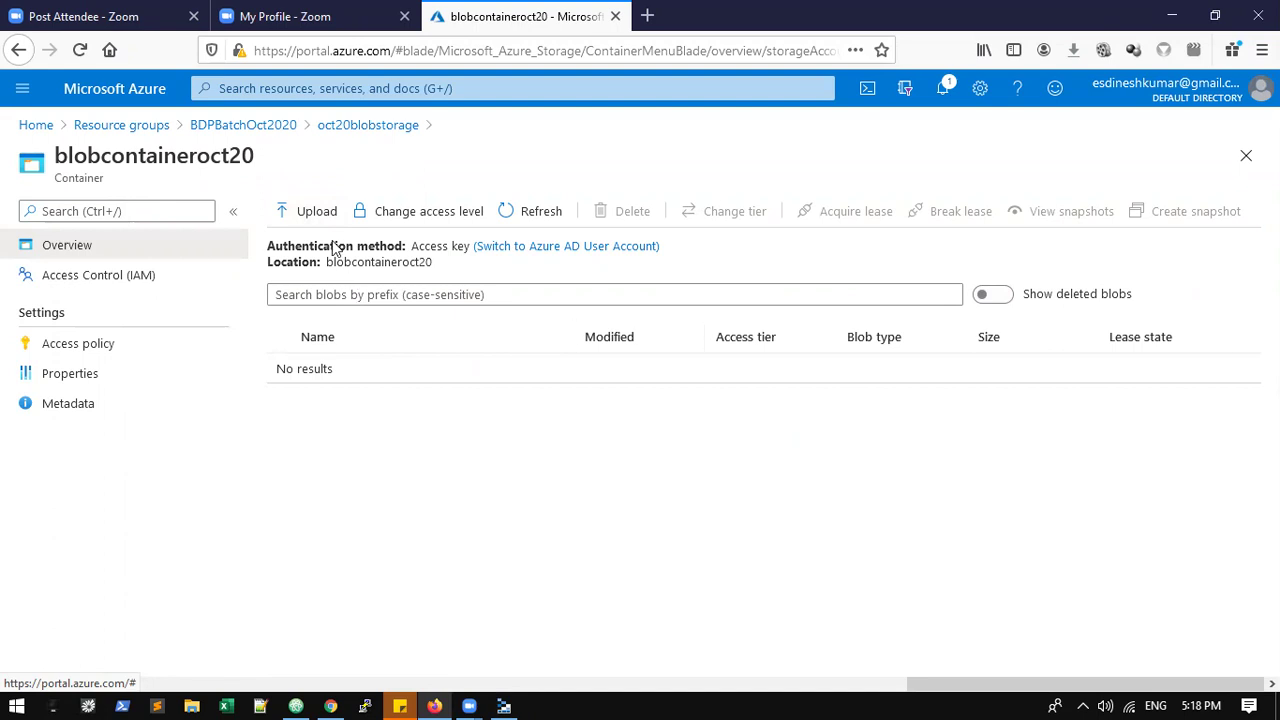
click(315, 214)
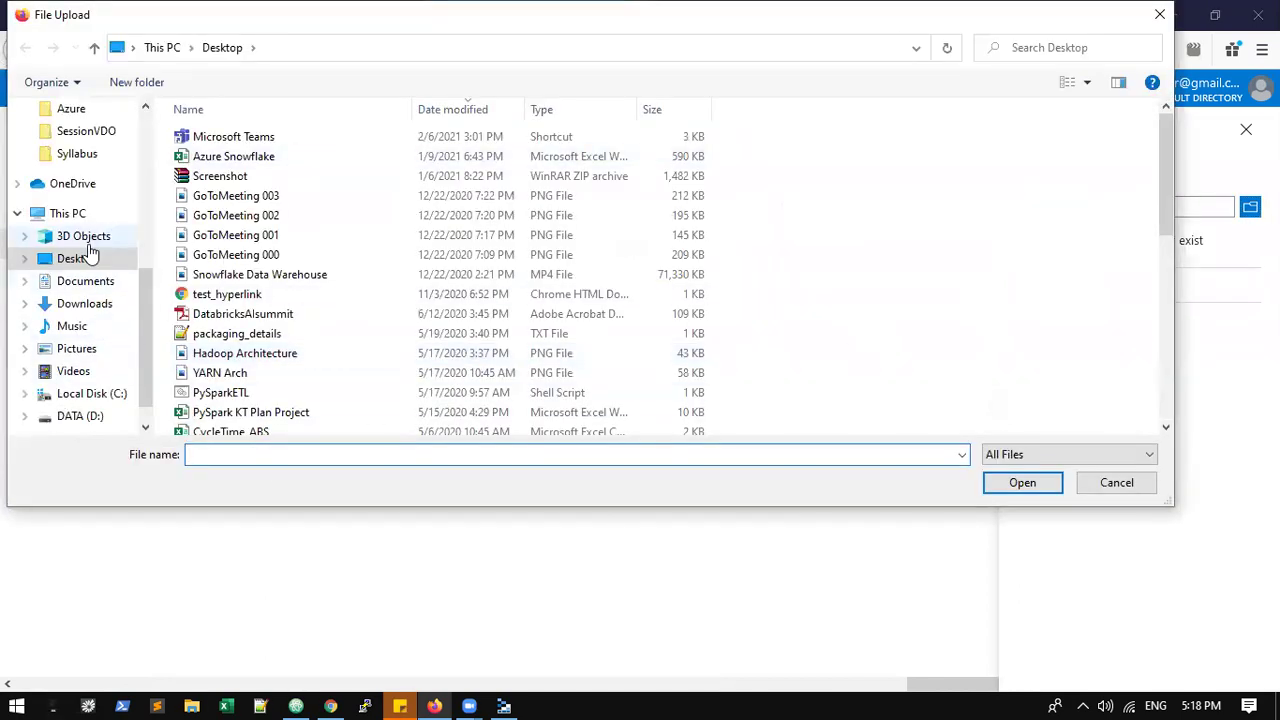
scroll(70, 400, down, 1)
scroll(77, 335, up, 4)
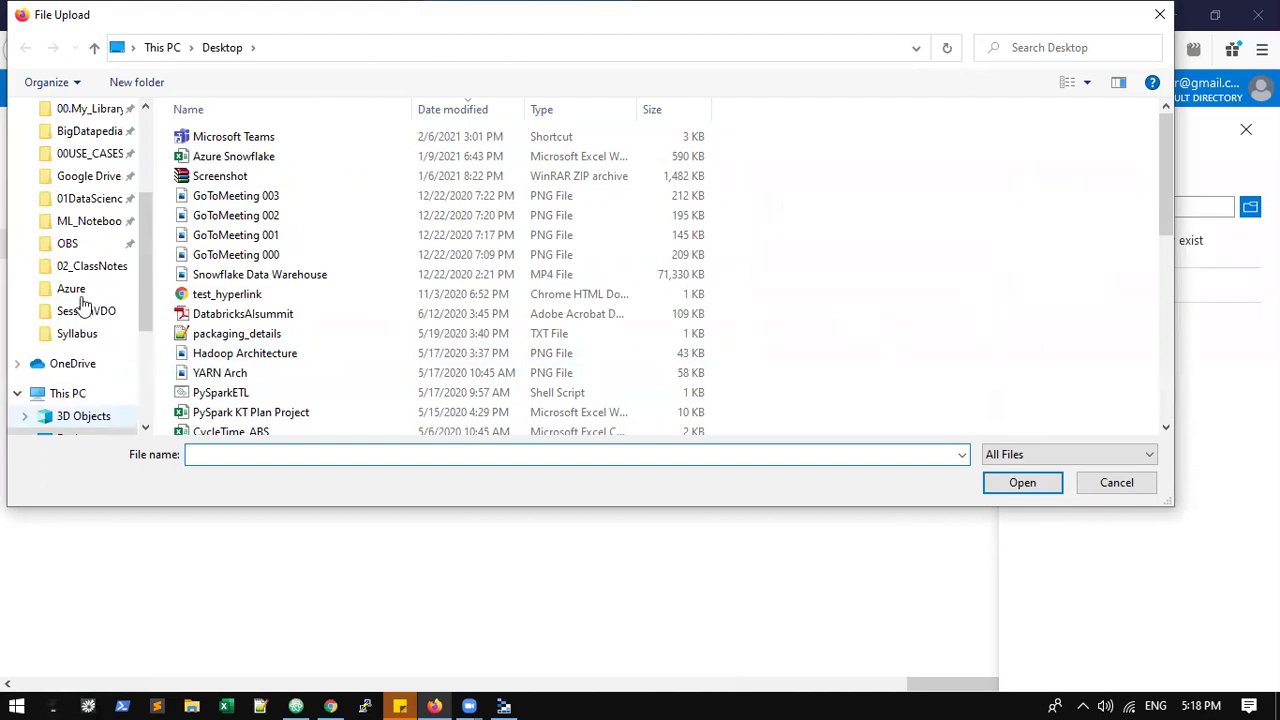
click(82, 157)
scroll(300, 330, down, 6)
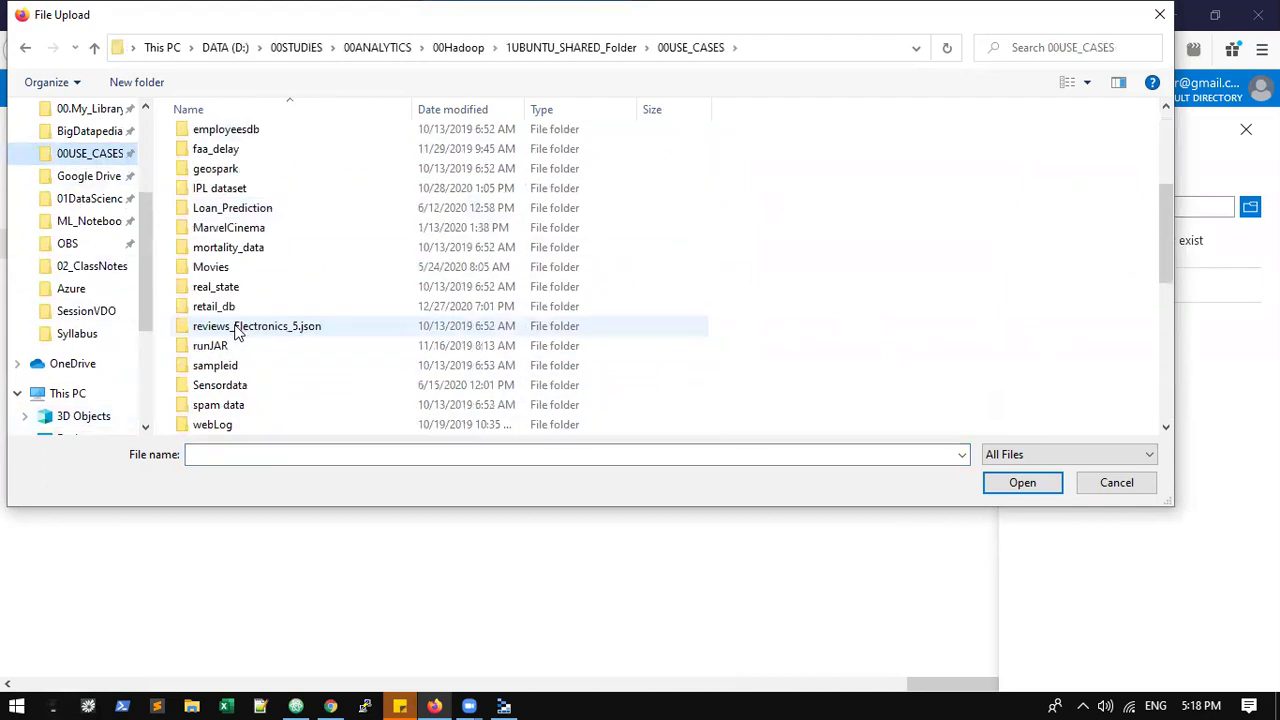
scroll(255, 360, down, 4)
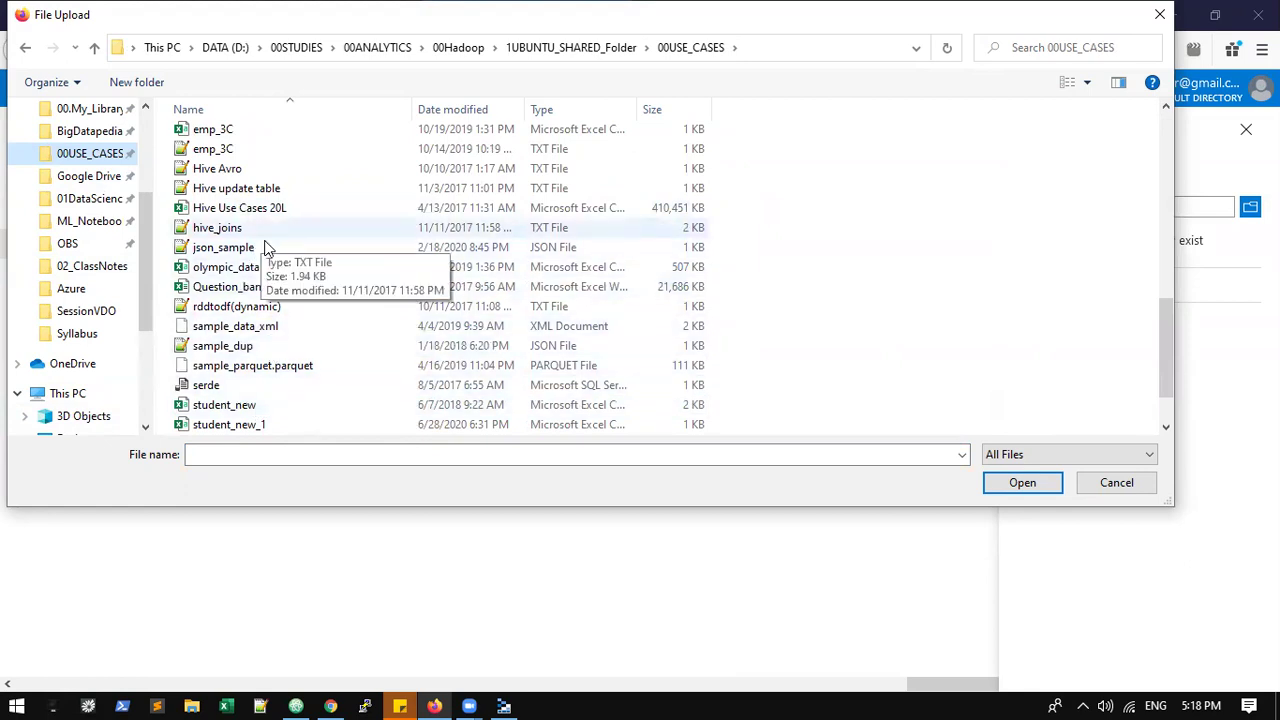
scroll(296, 289, up, 5)
scroll(306, 385, down, 4)
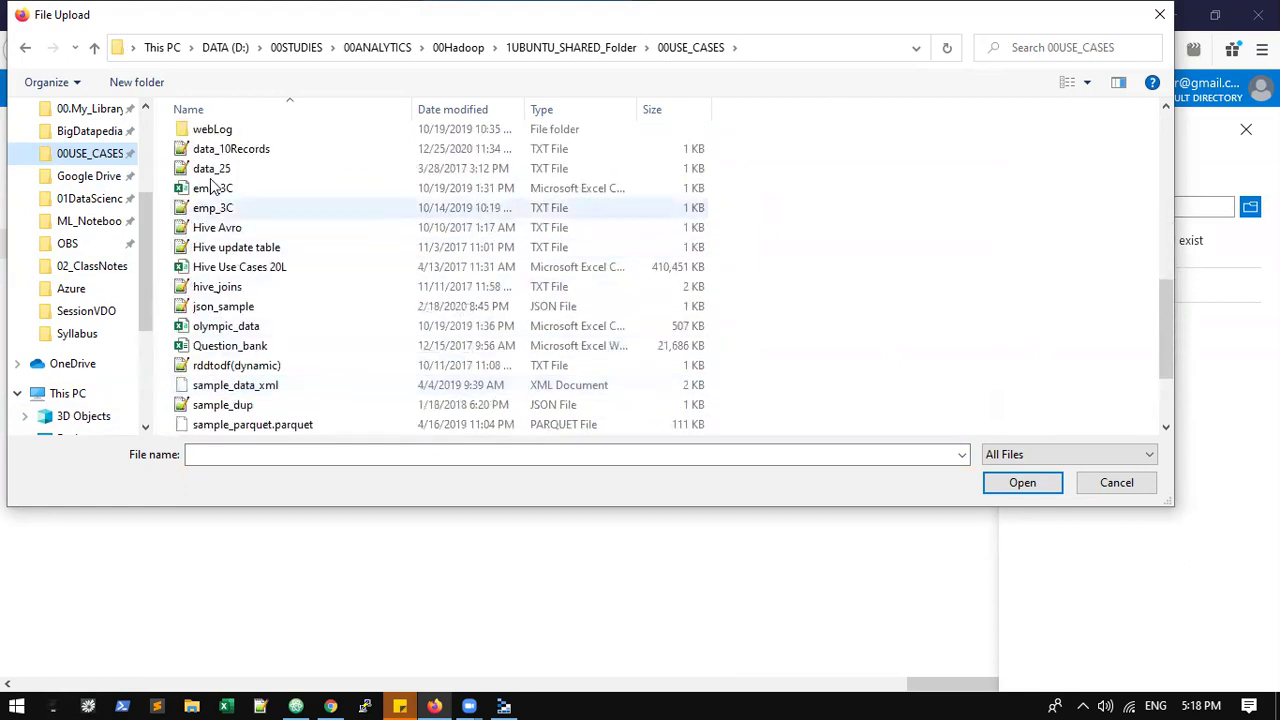
click(258, 150)
click(1017, 483)
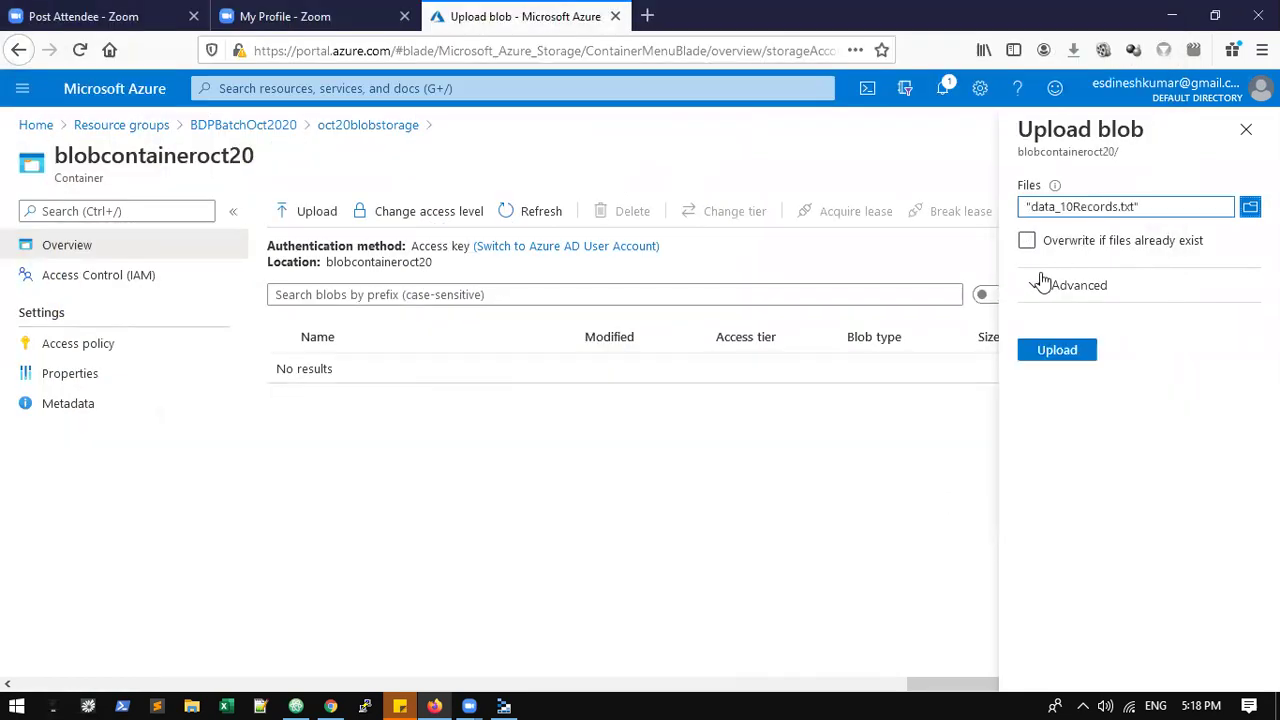
- In the advanced upload options, change block size from 4 MB to 1 MB, keeping Block blob and Hot (Inferred)
click(1042, 290)
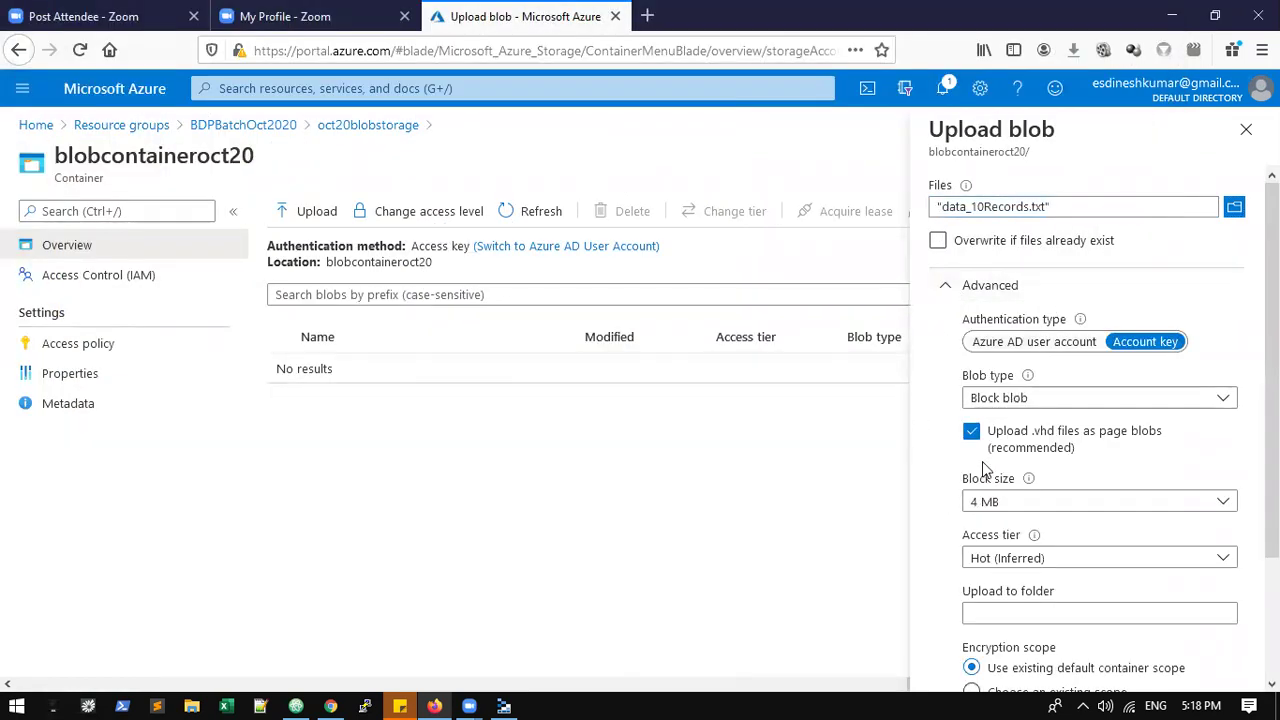
click(1020, 410)
click(998, 424)
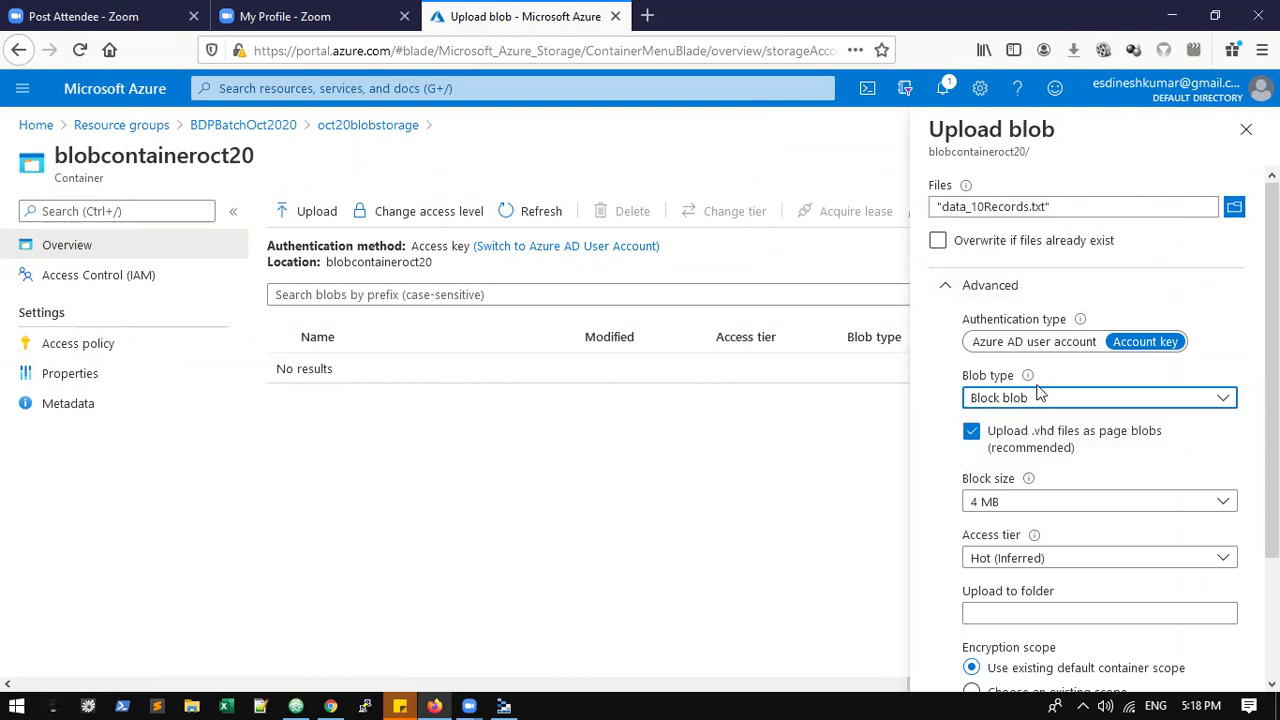
click(1018, 505)
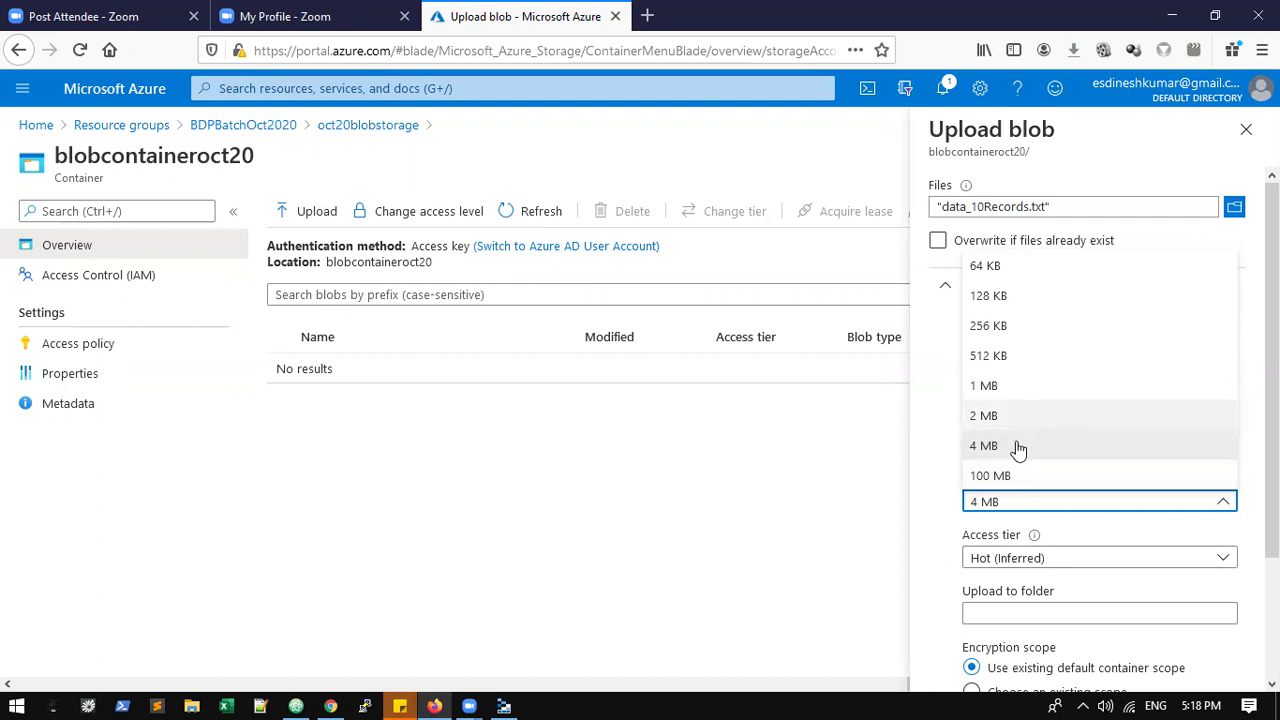
click(1051, 388)
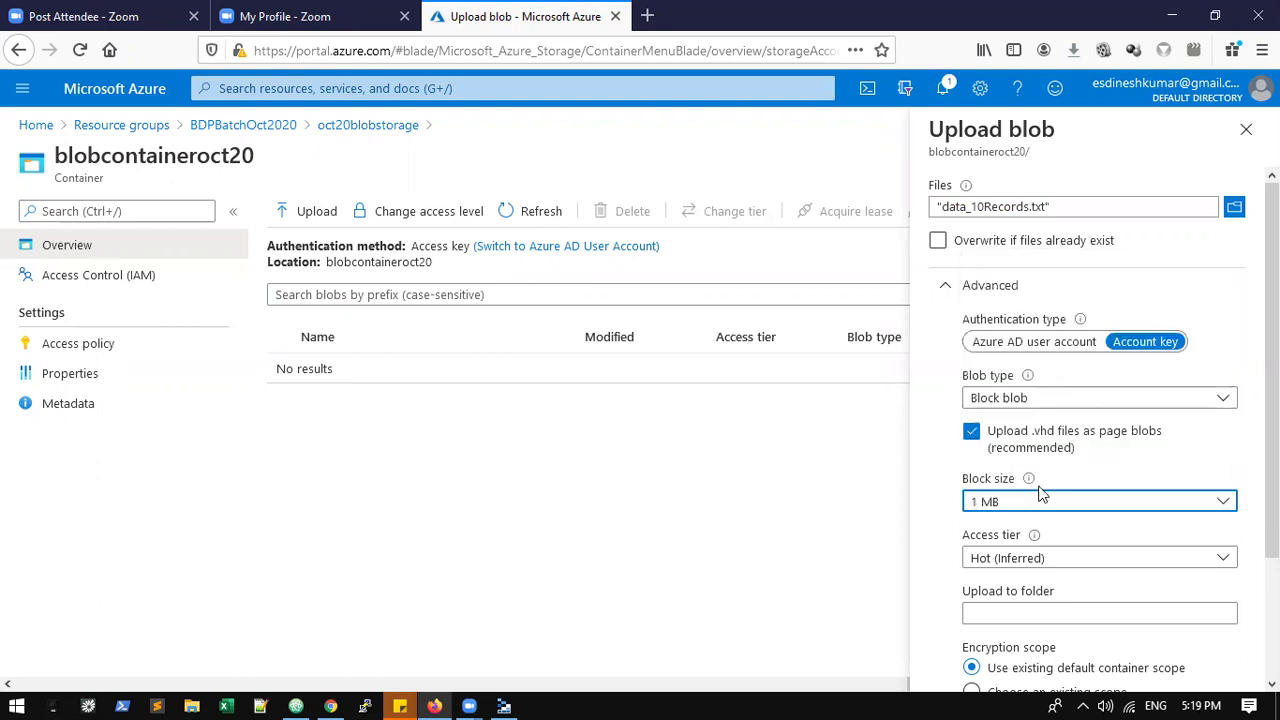
click(986, 565)
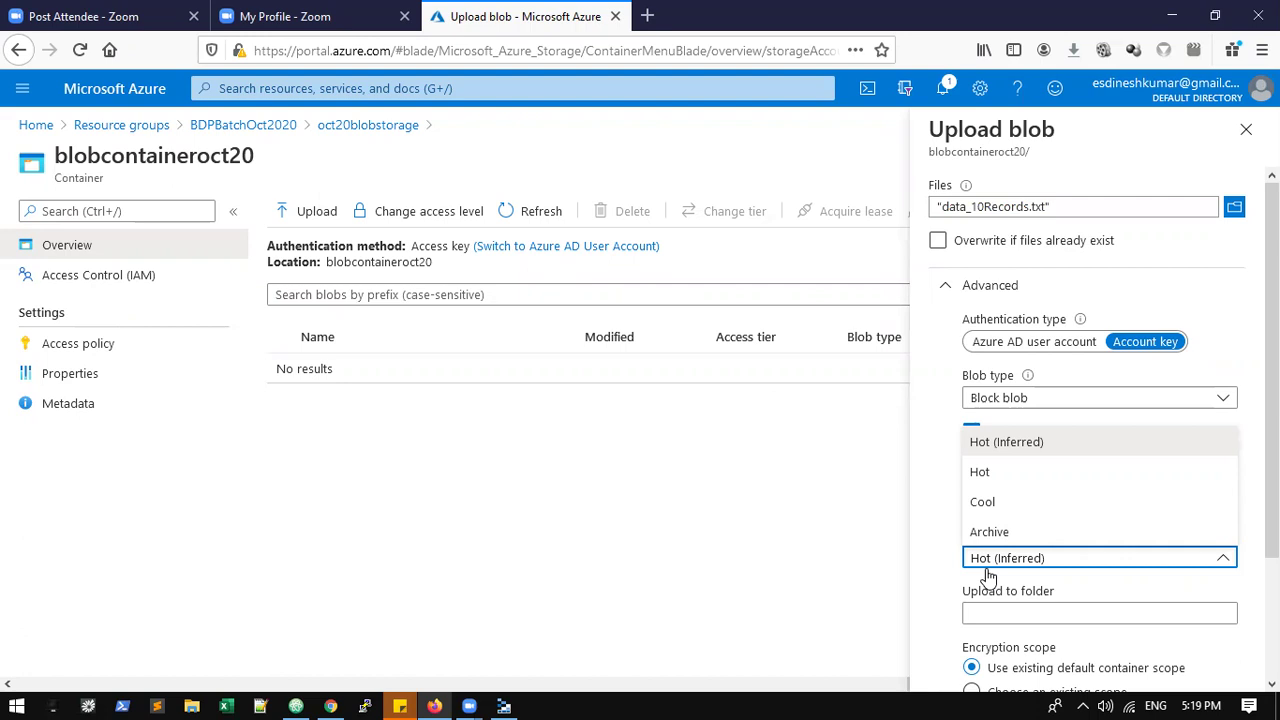
click(1045, 440)
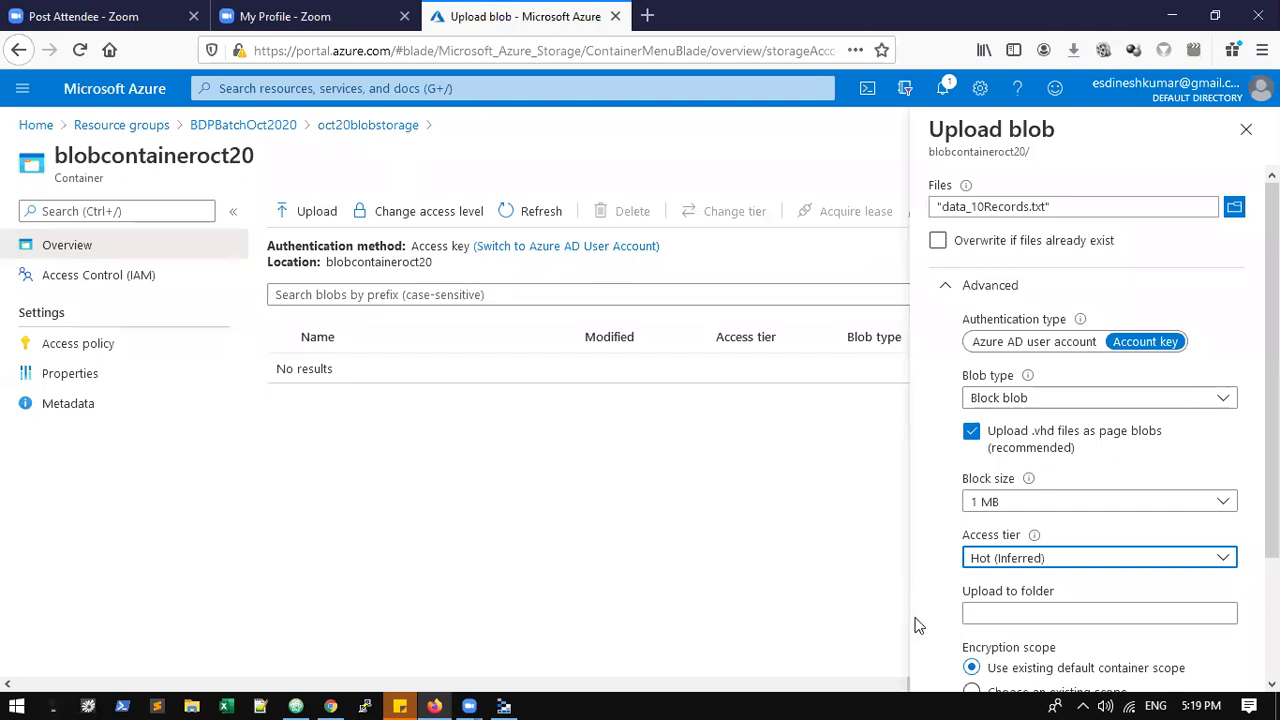
scroll(950, 575, down, 3)
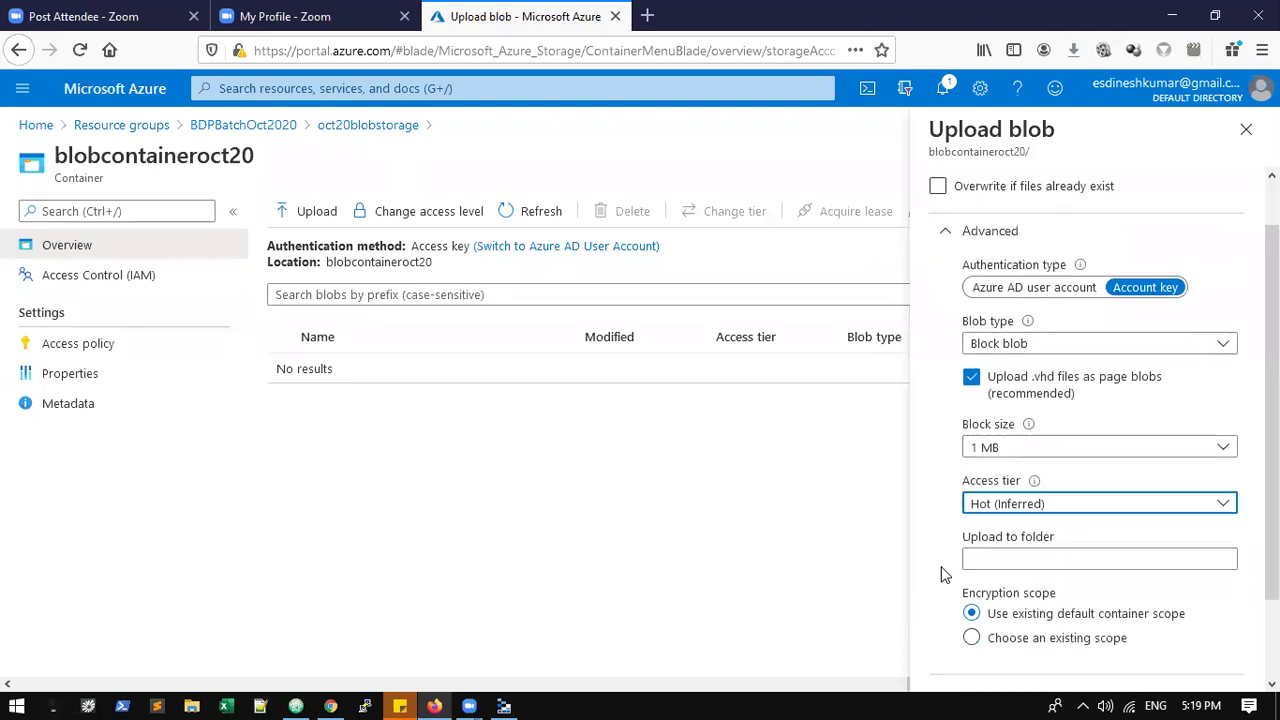
click(1004, 467)
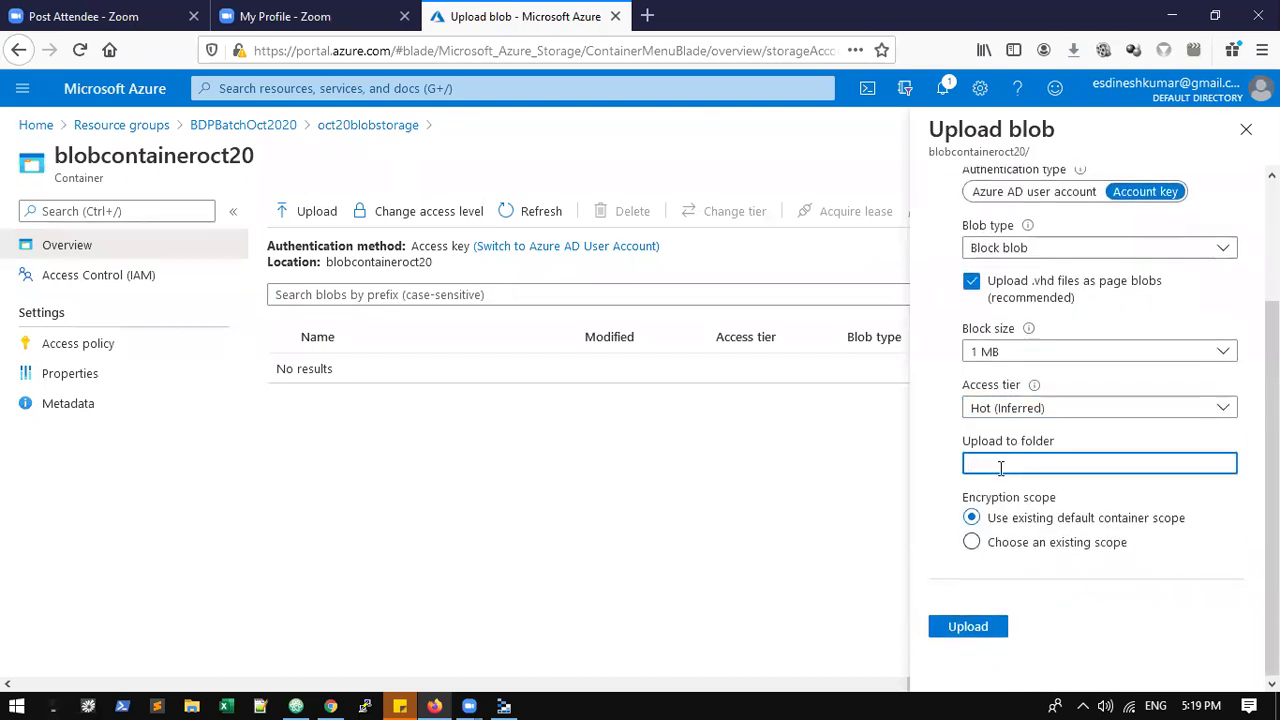
scroll(990, 380, up, 3)
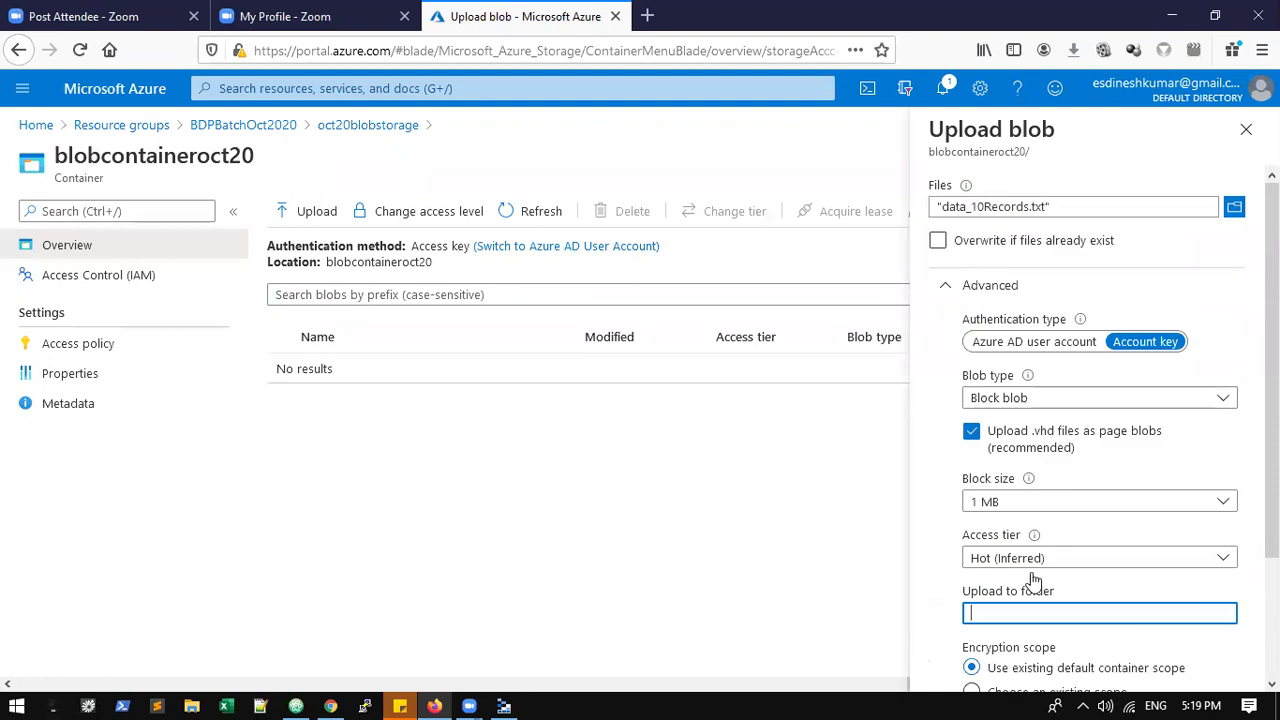
scroll(990, 570, down, 3)
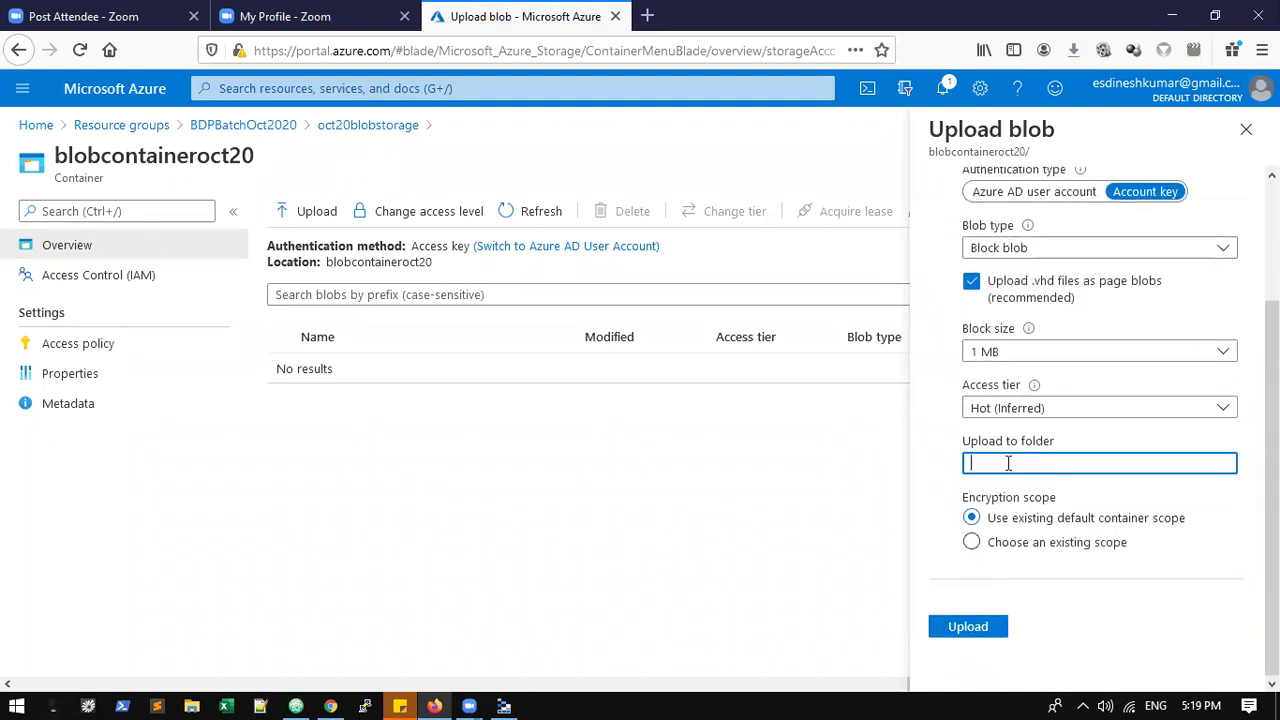
- Enter dataset/patient in the Upload to folder box for data_10Records.txt
text(dataset/patient)
double_click(997, 462)
double_click(1028, 470)
scroll(1037, 420, up, 3)
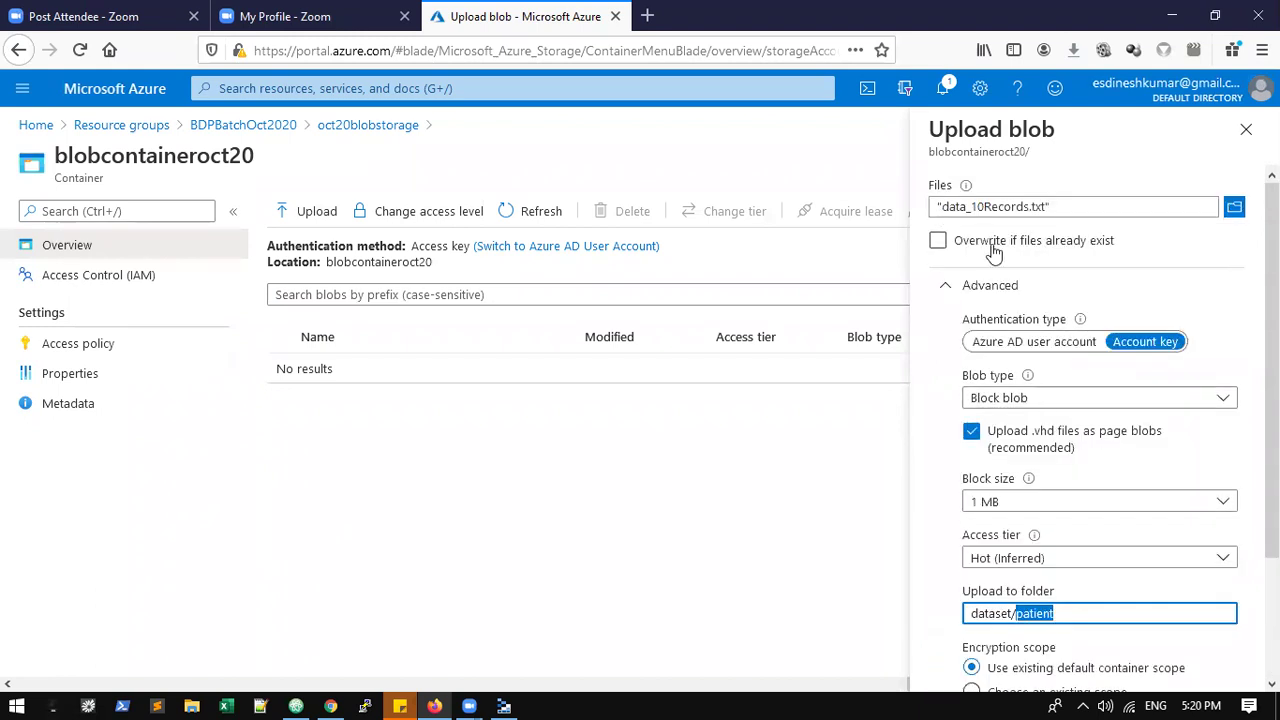
scroll(1037, 648, down, 2)
scroll(1037, 648, down, 1)
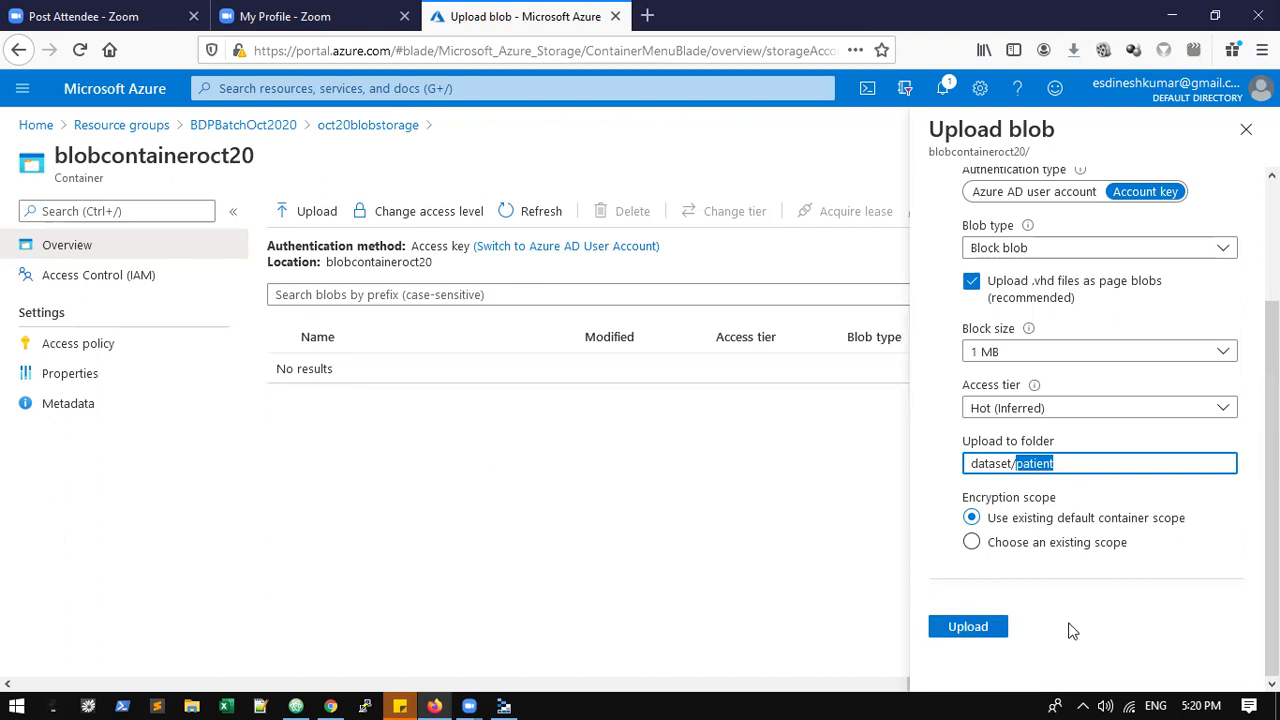
scroll(1072, 628, up, 3)
scroll(1072, 625, down, 3)
scroll(1073, 630, up, 3)
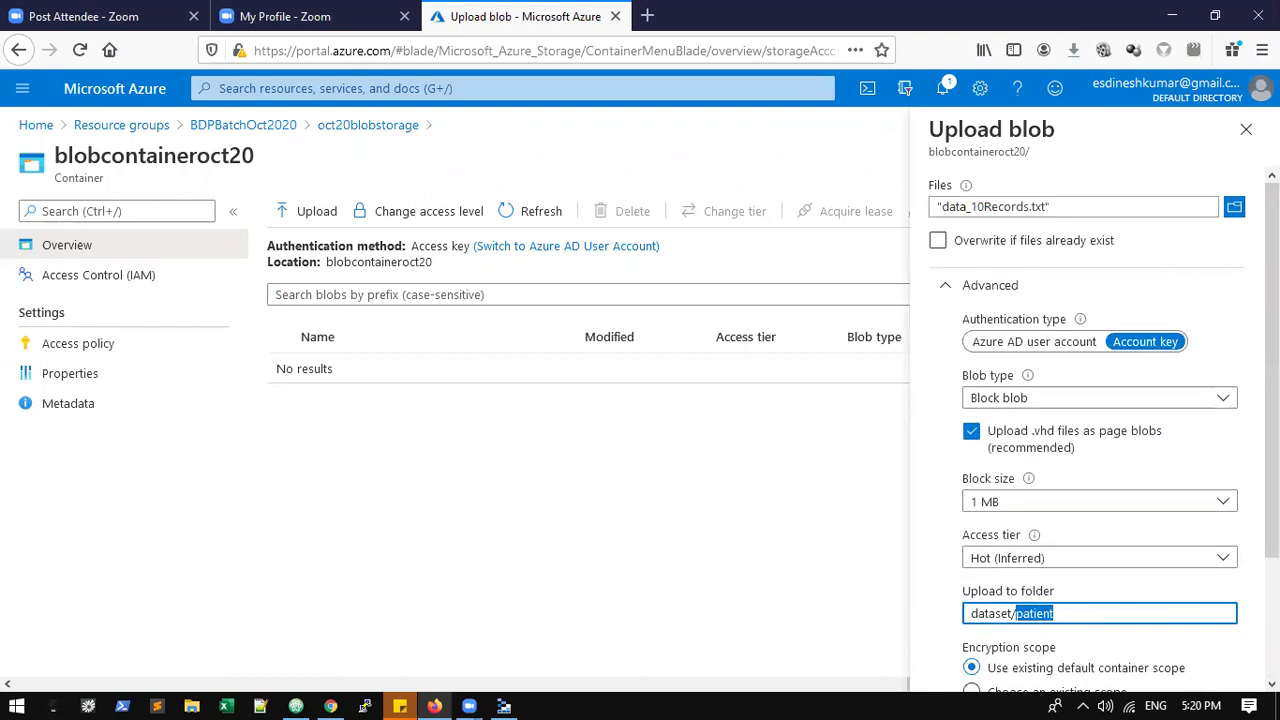
scroll(1068, 610, down, 3)
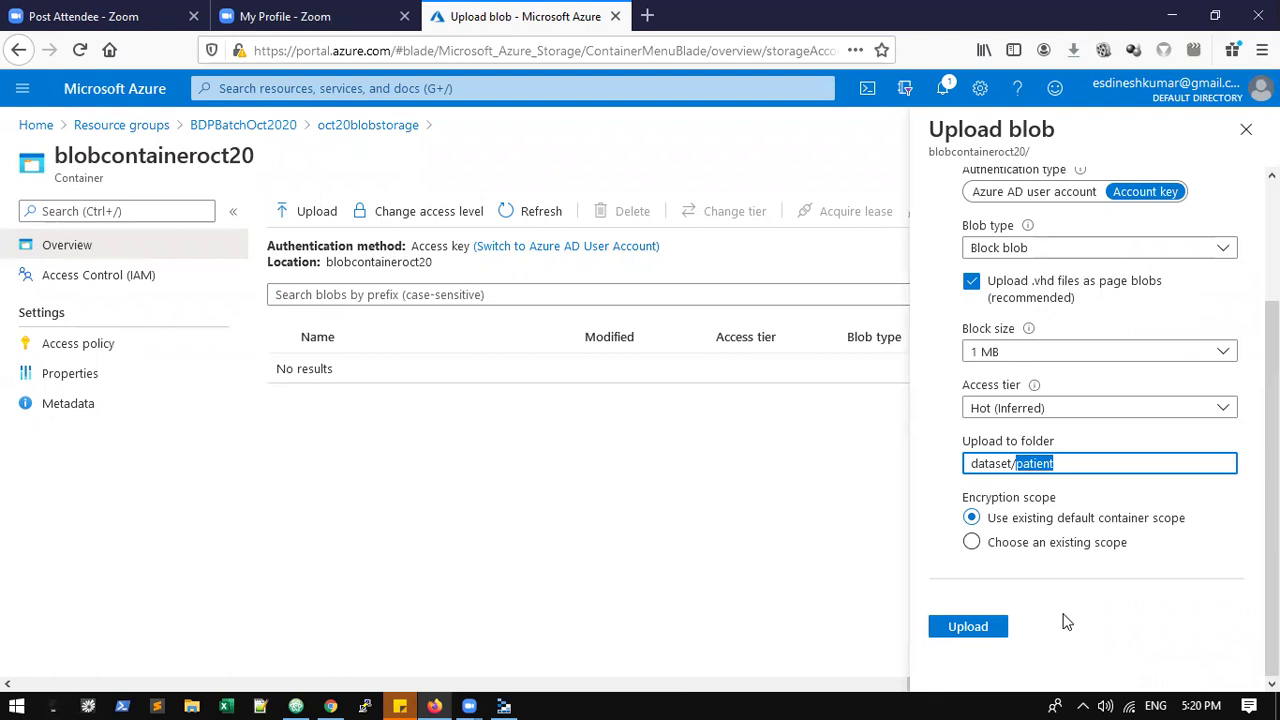
- Upload data_10Records.txt into dataset/patient and close the Upload blob pane
click(962, 635)
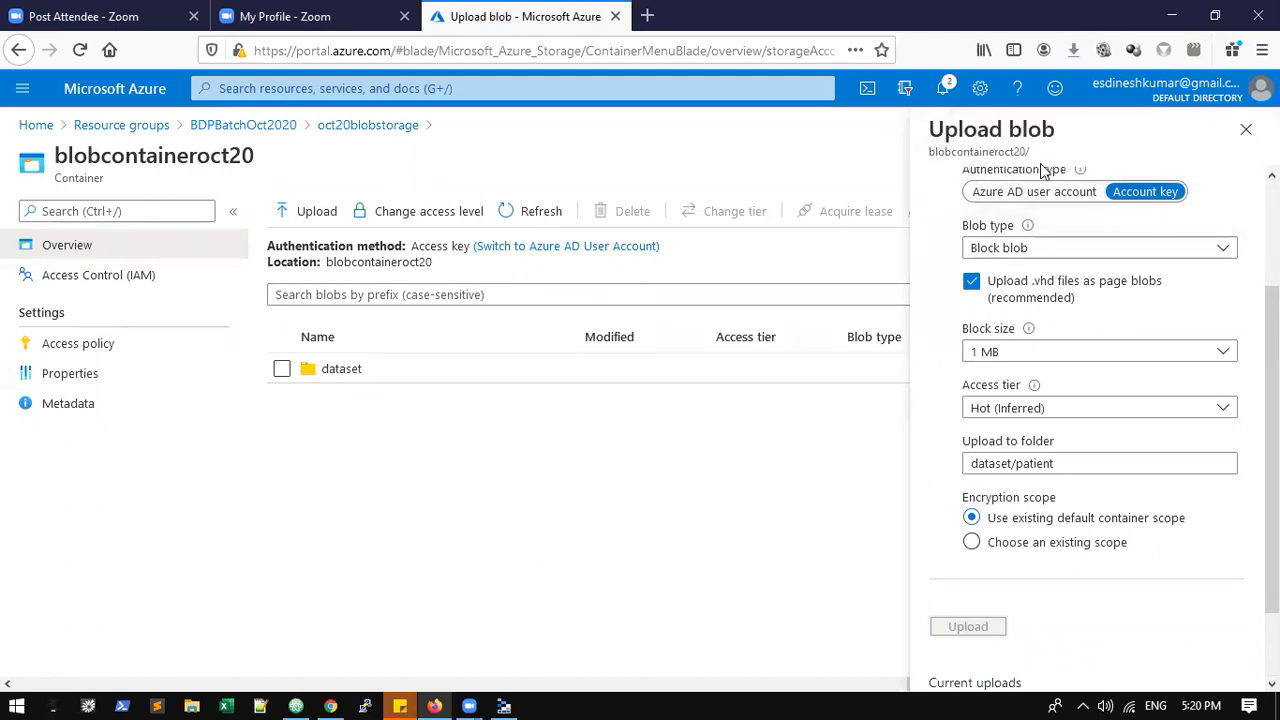
click(476, 476)
scroll(1130, 637, down, 2)
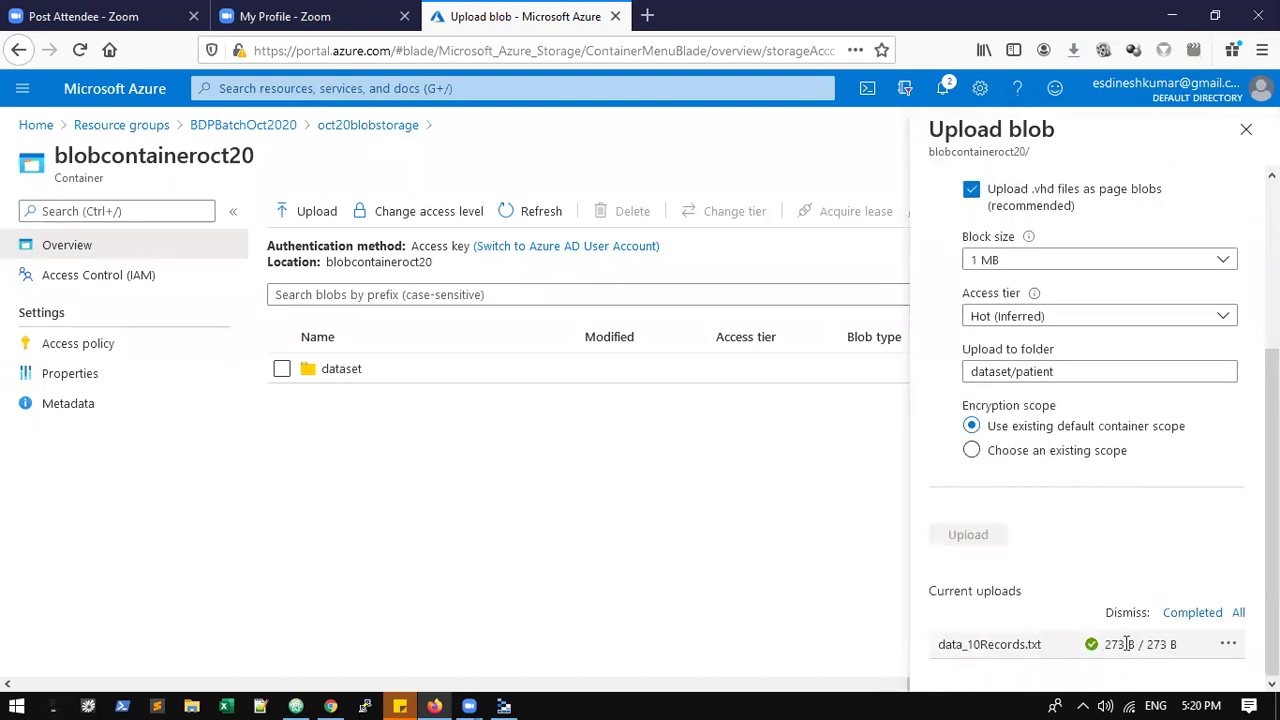
click(1246, 133)
- Browse into dataset/patient and open data_10Records.txt to see its properties
click(345, 370)
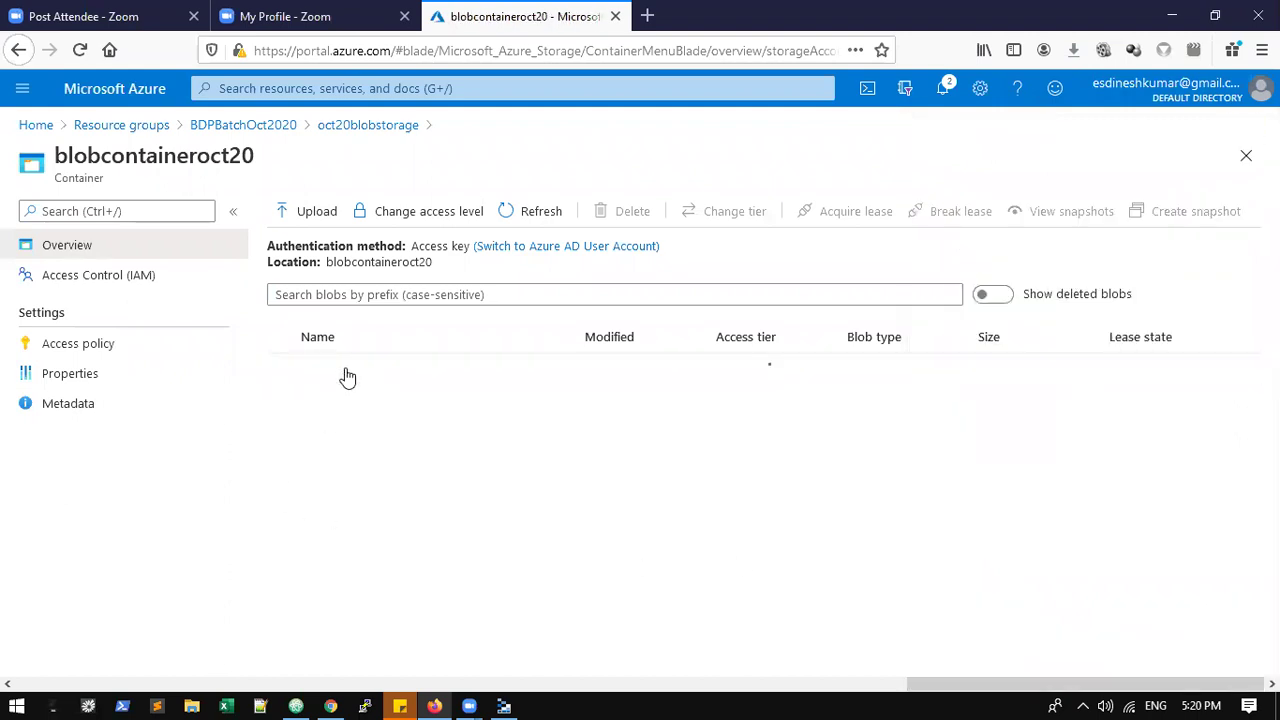
click(350, 404)
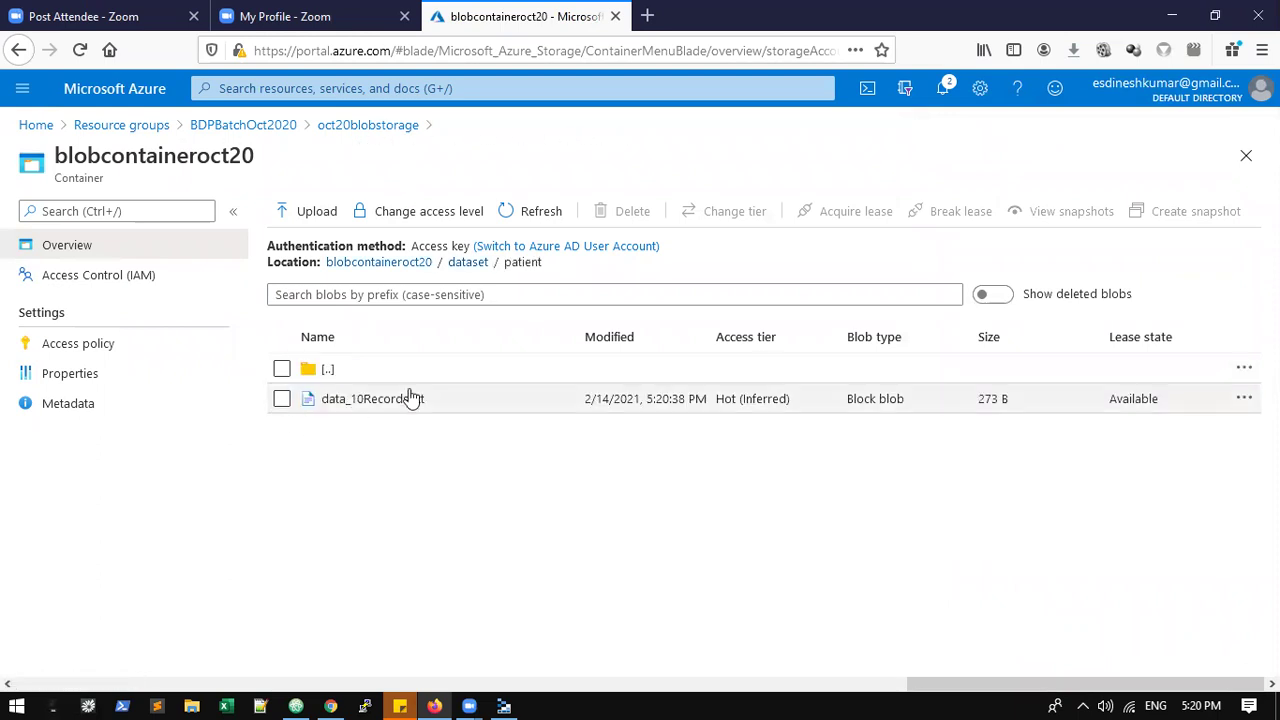
click(405, 398)
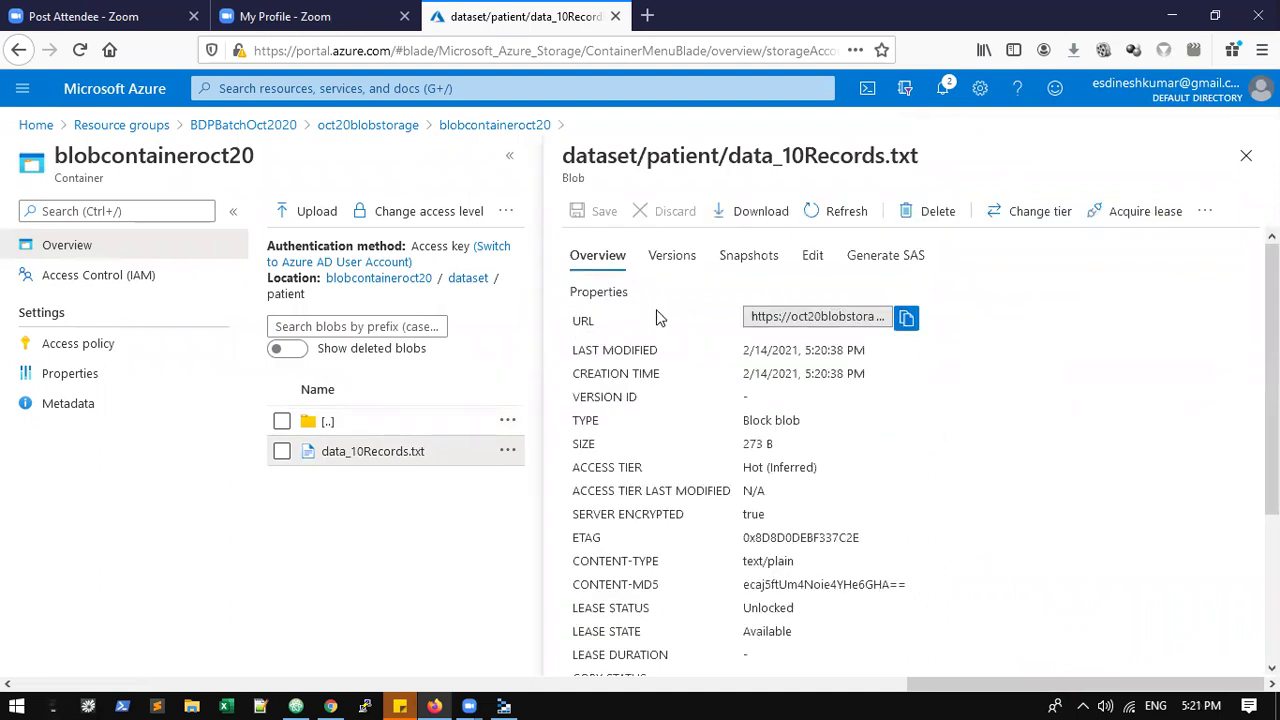
scroll(765, 450, down, 2)
scroll(760, 430, up, 2)
scroll(750, 400, down, 3)
scroll(740, 362, up, 3)
scroll(740, 360, up, 1)
- In the Edit tab, change the first record's id from 31 to 51 and save the blob
click(813, 255)
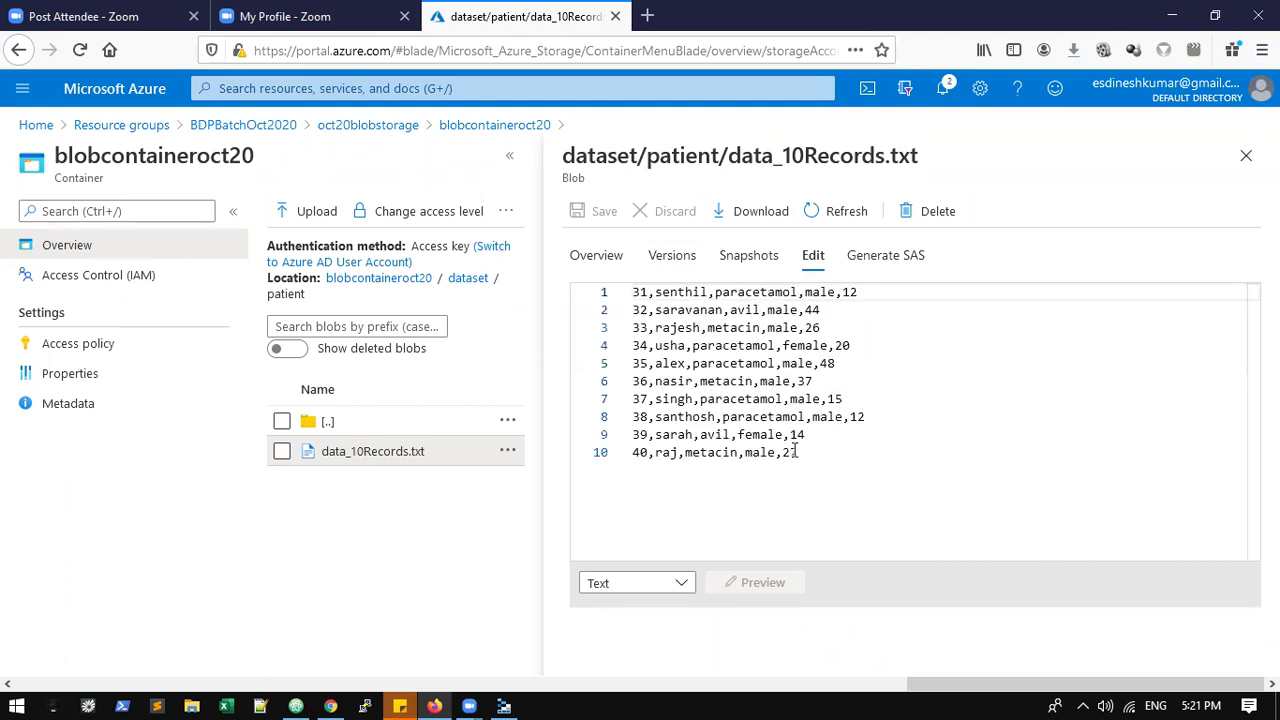
click(800, 434)
click(829, 455)
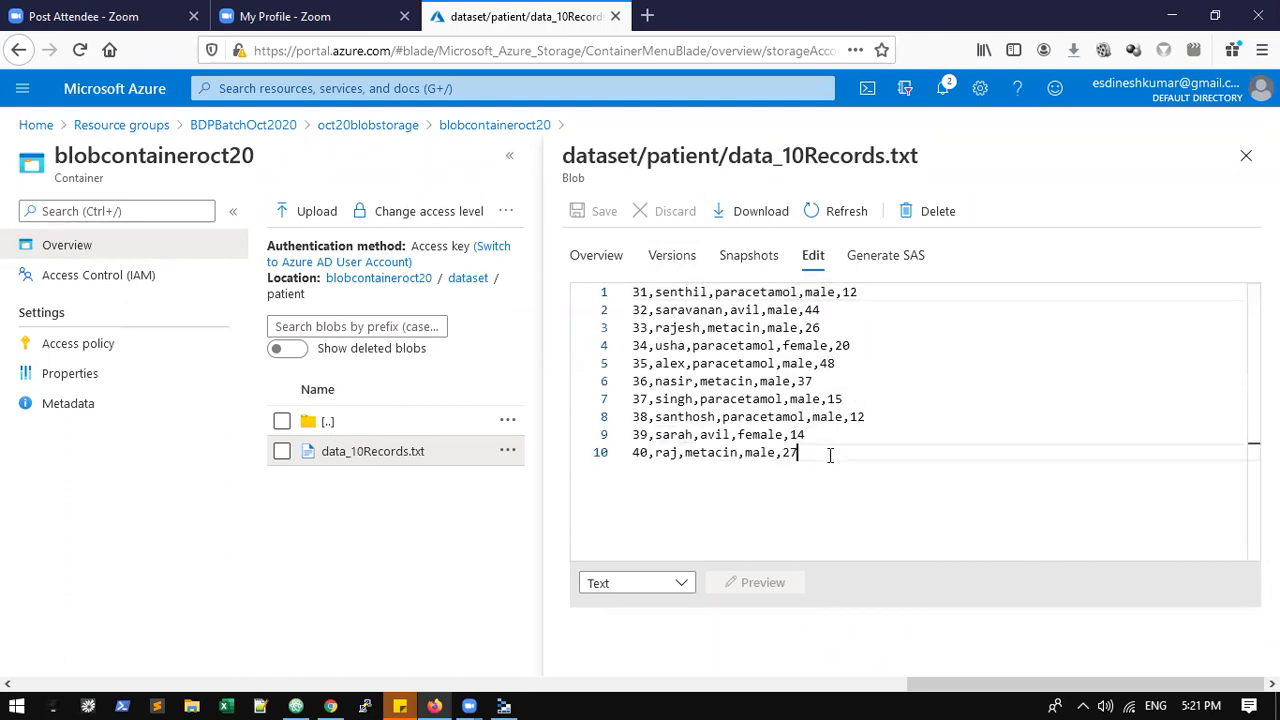
key(ctrl+Home)
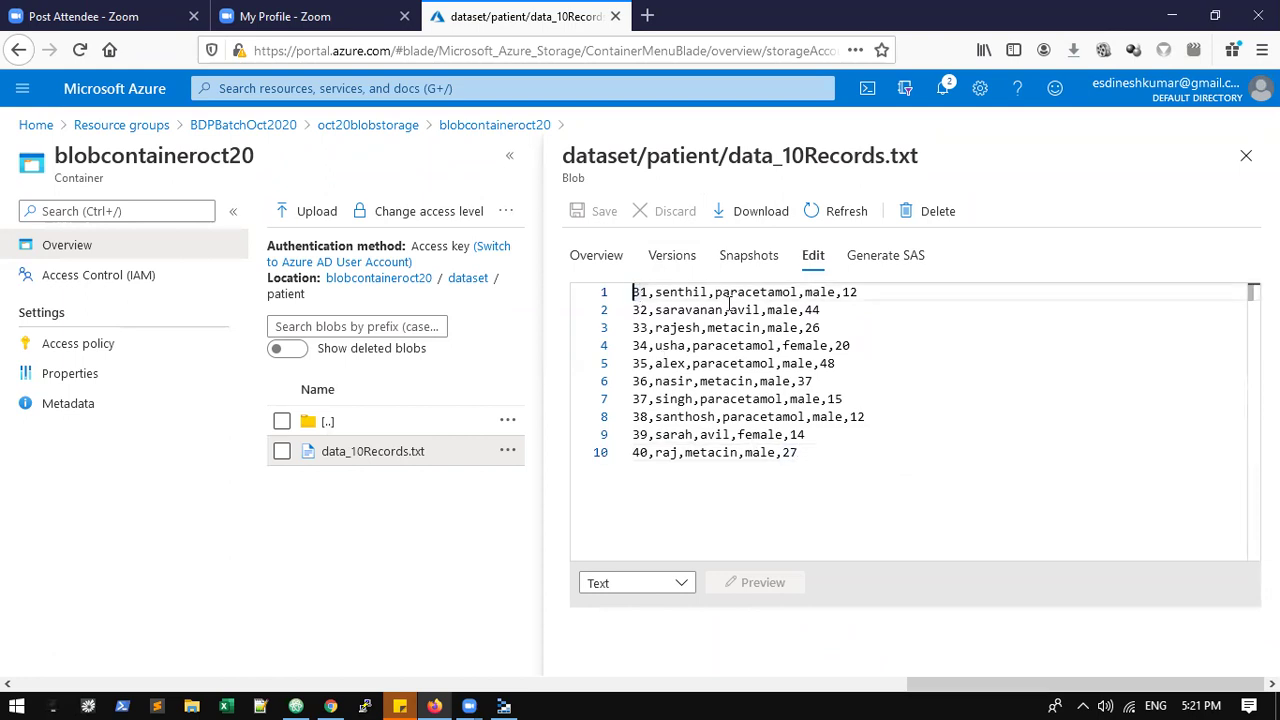
key(Delete)
text(5)
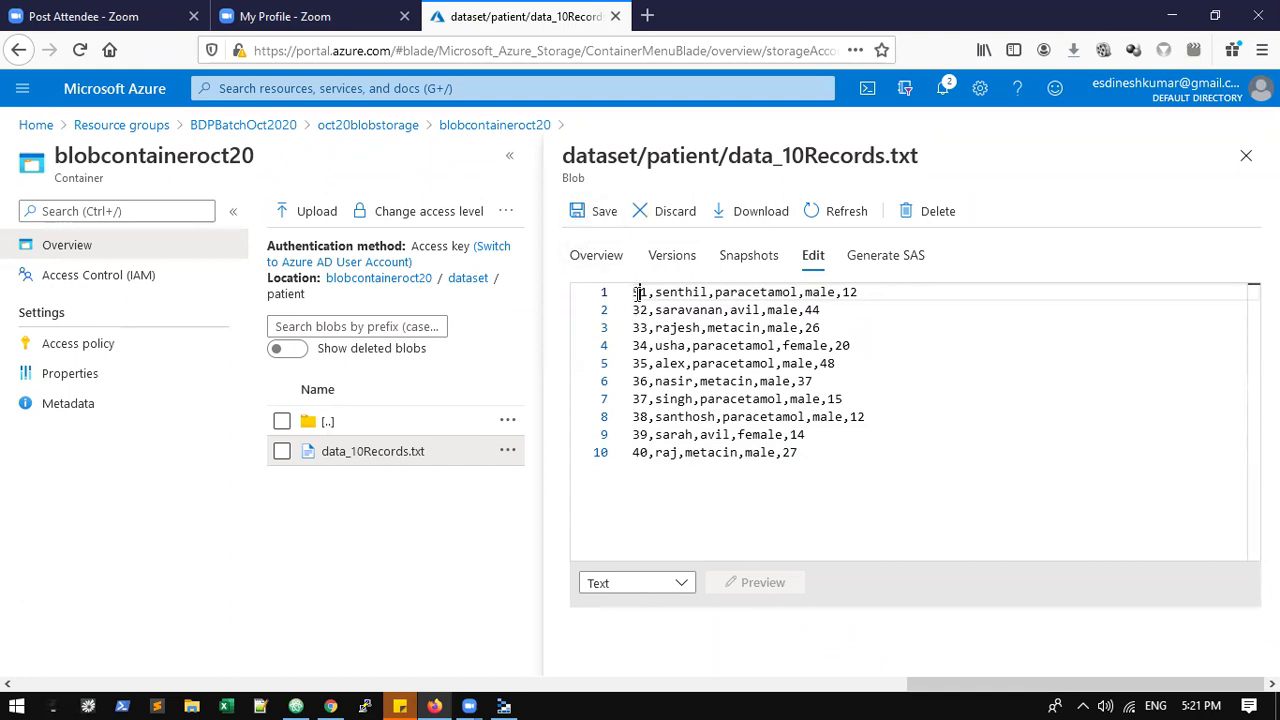
click(594, 213)
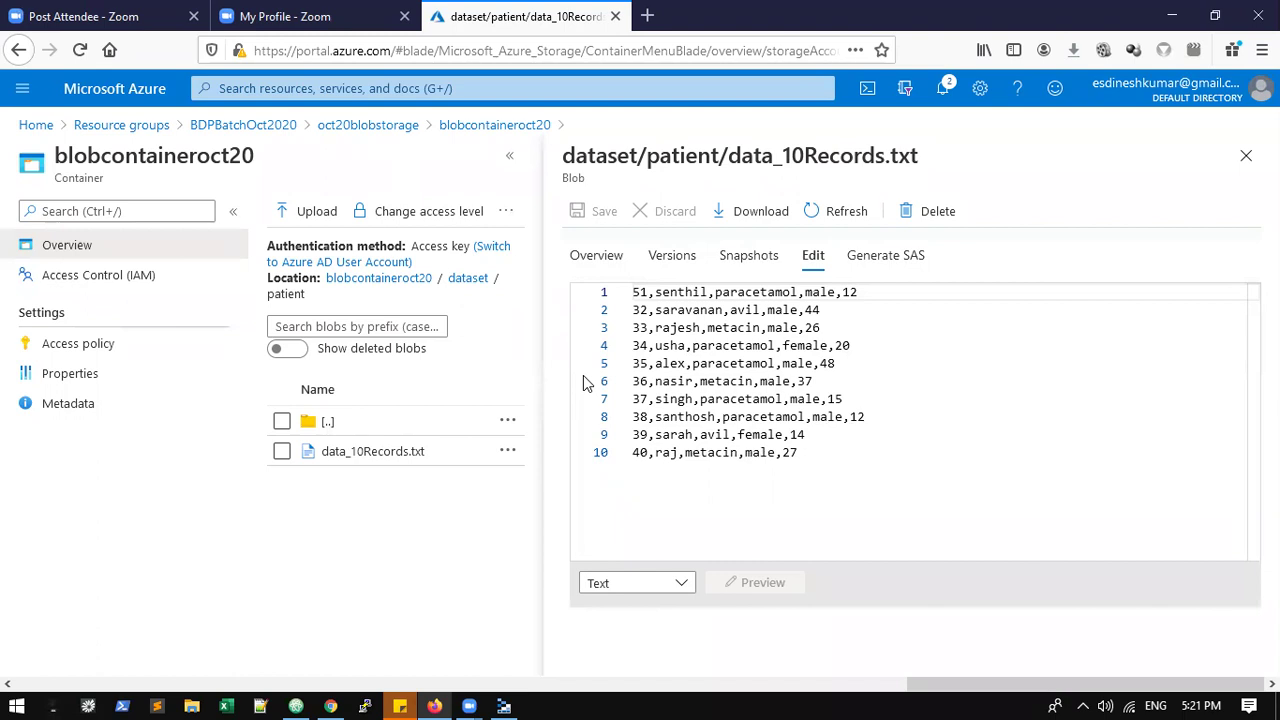
- Check the blob's Overview properties (273 B, modified 5:21:40 PM), then switch to Storage Explorer
click(594, 257)
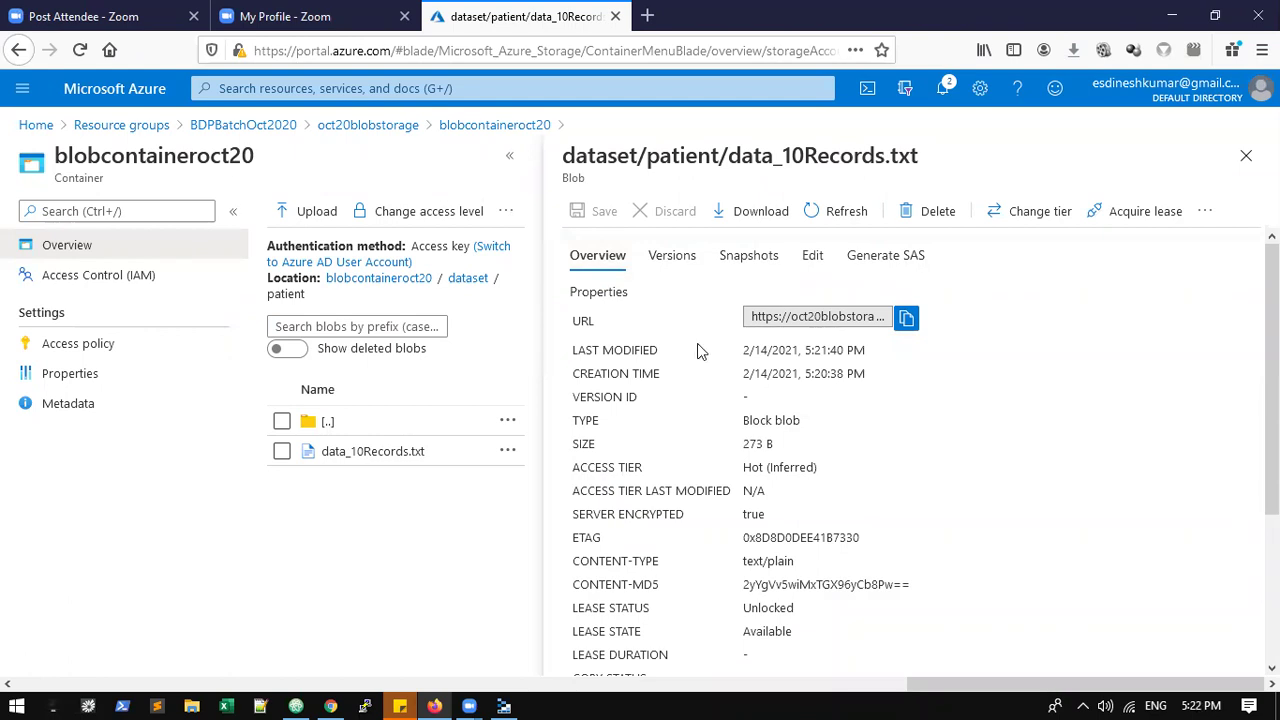
click(812, 257)
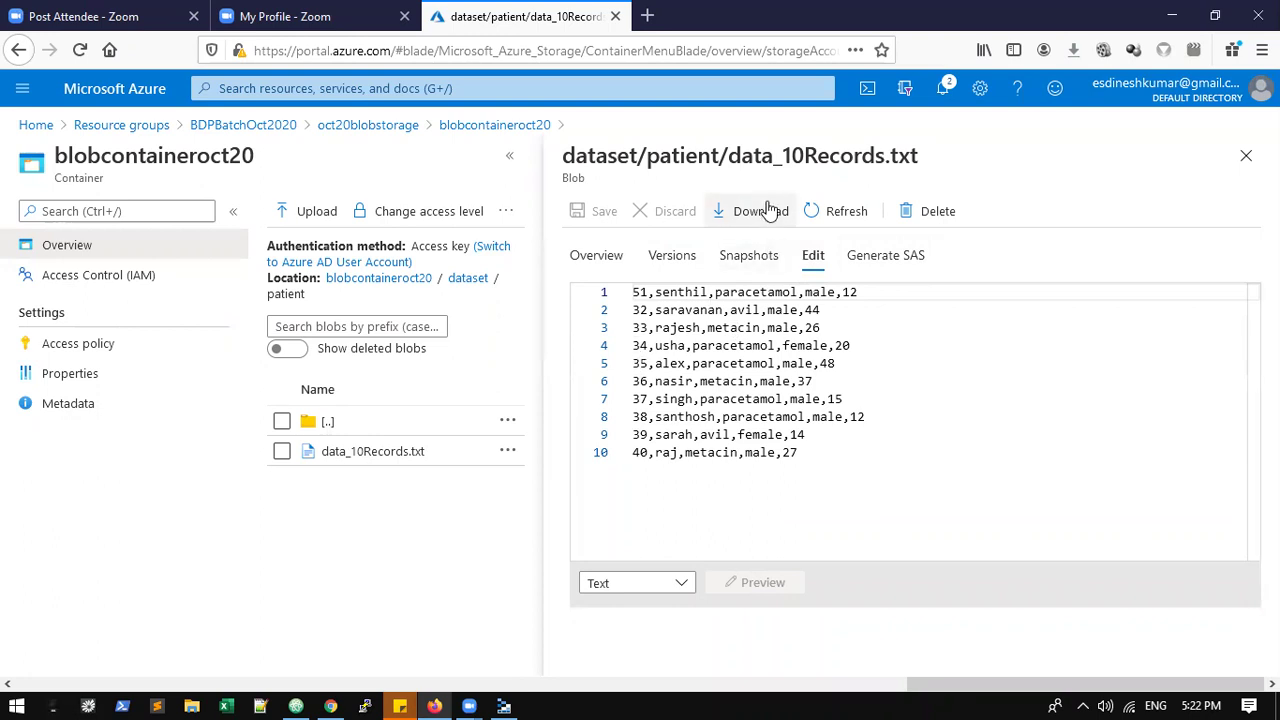
click(588, 258)
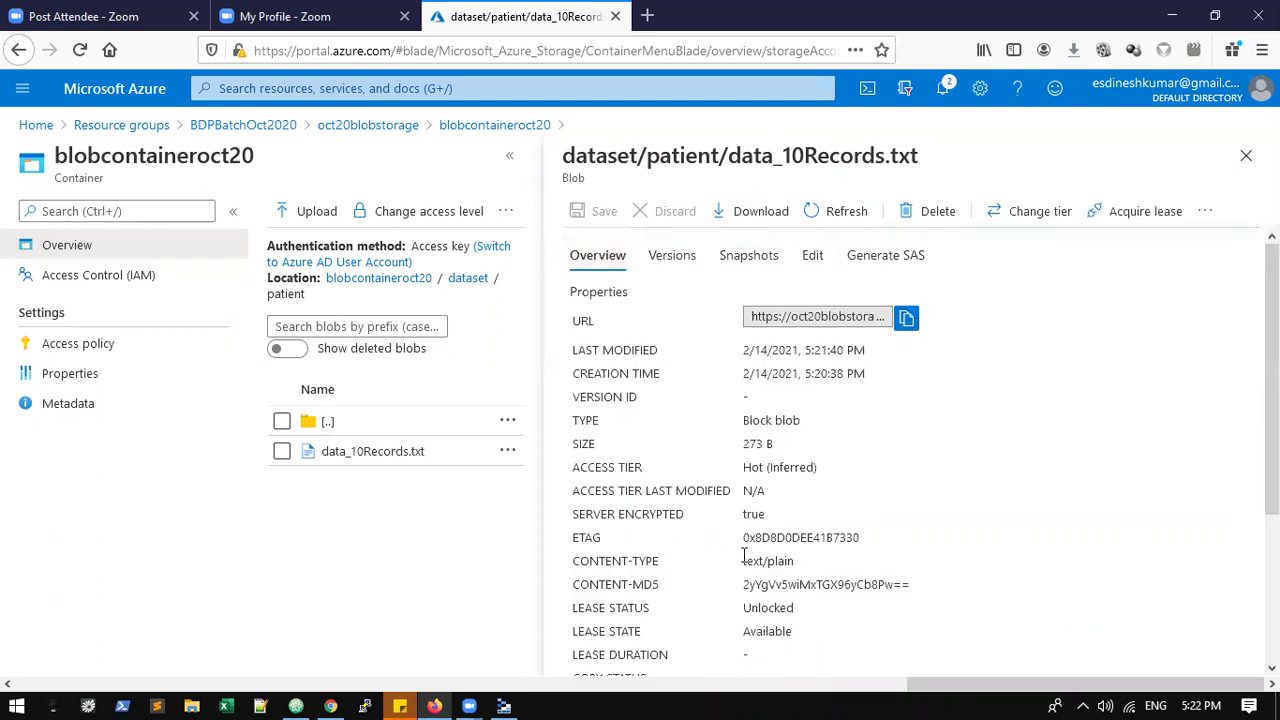
scroll(758, 558, down, 5)
scroll(700, 500, up, 5)
scroll(776, 403, down, 1)
scroll(775, 403, down, 1)
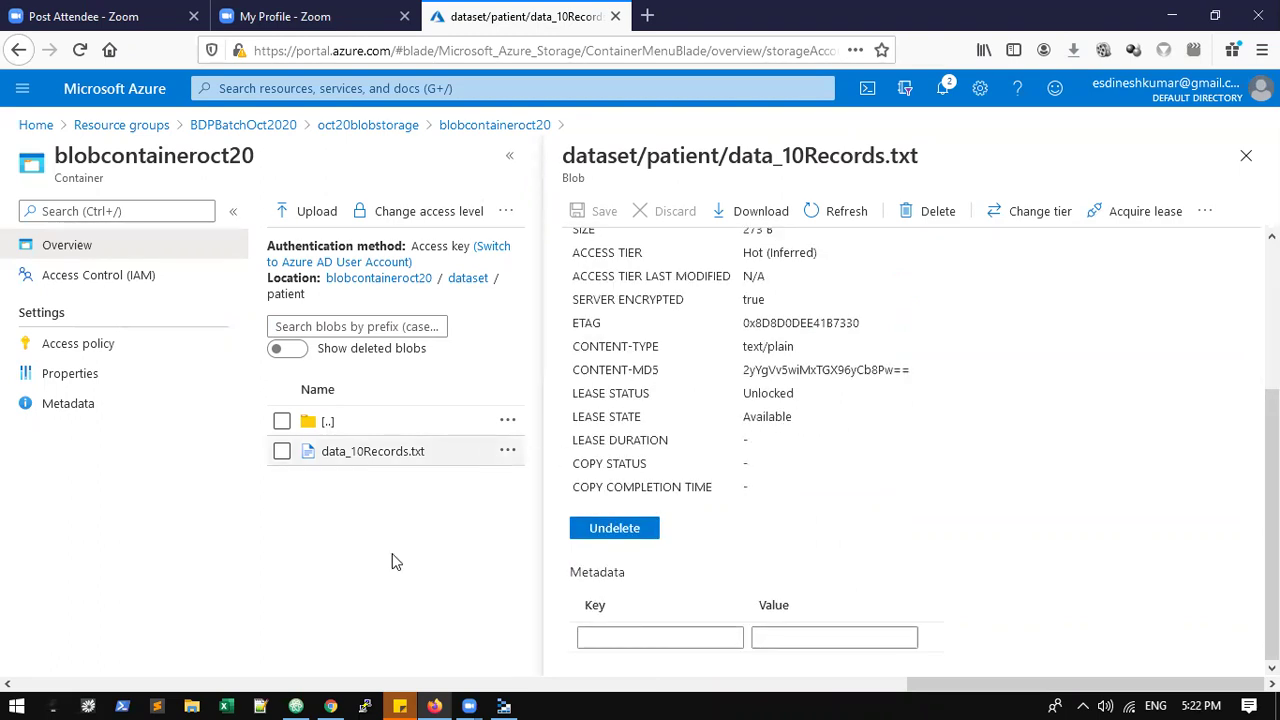
click(503, 706)
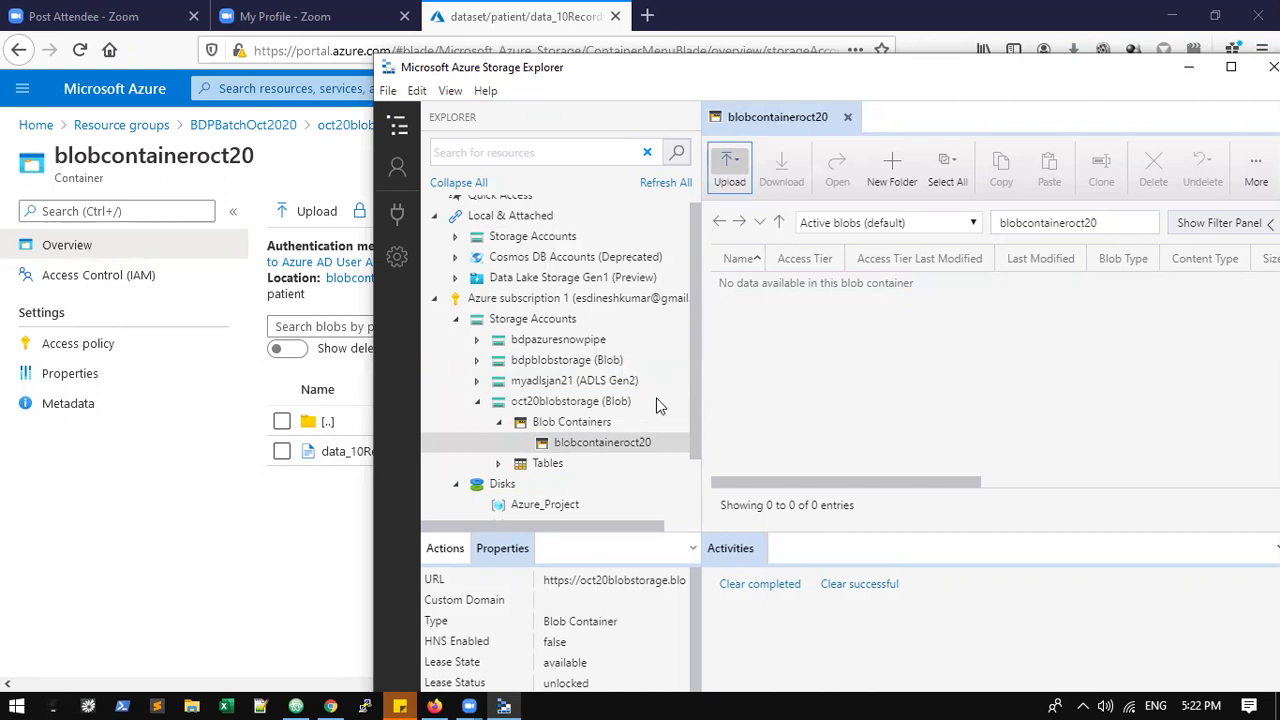
- Refresh All, then open blobcontaineroct20 under oct20blobstorage's Blob Containers and move the window left
scroll(598, 439, down, 2)
scroll(563, 289, up, 2)
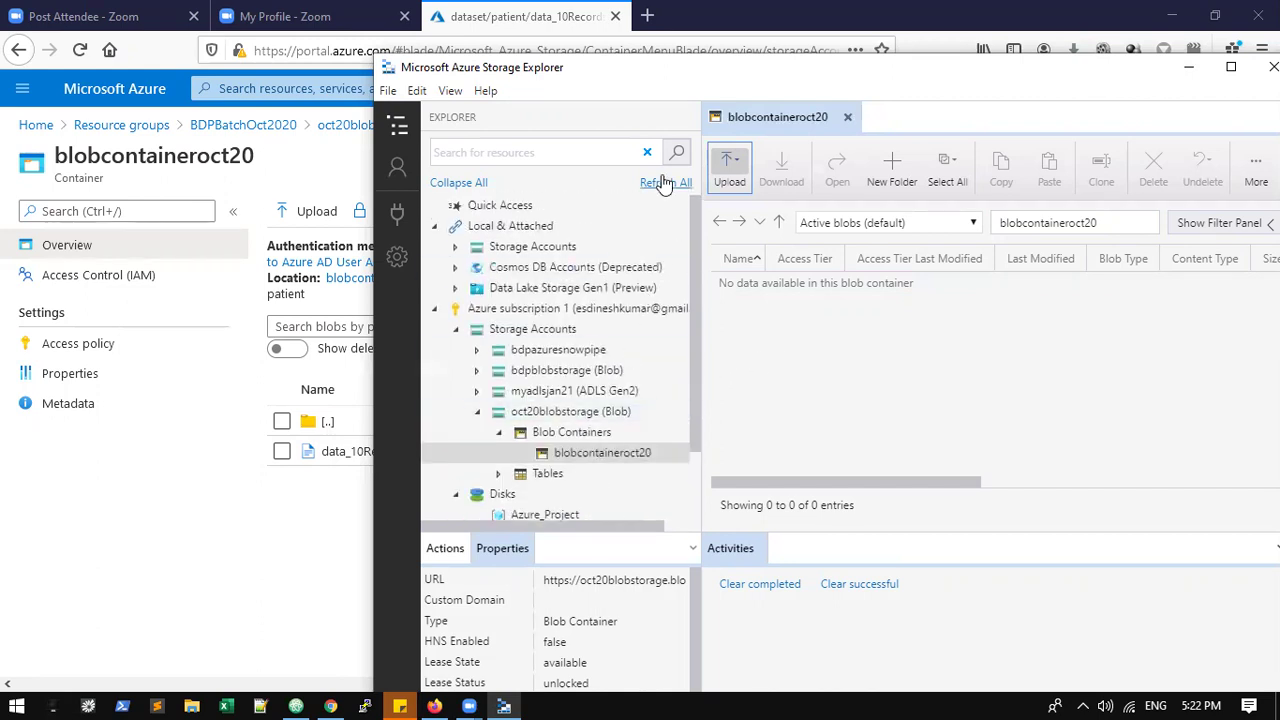
click(665, 182)
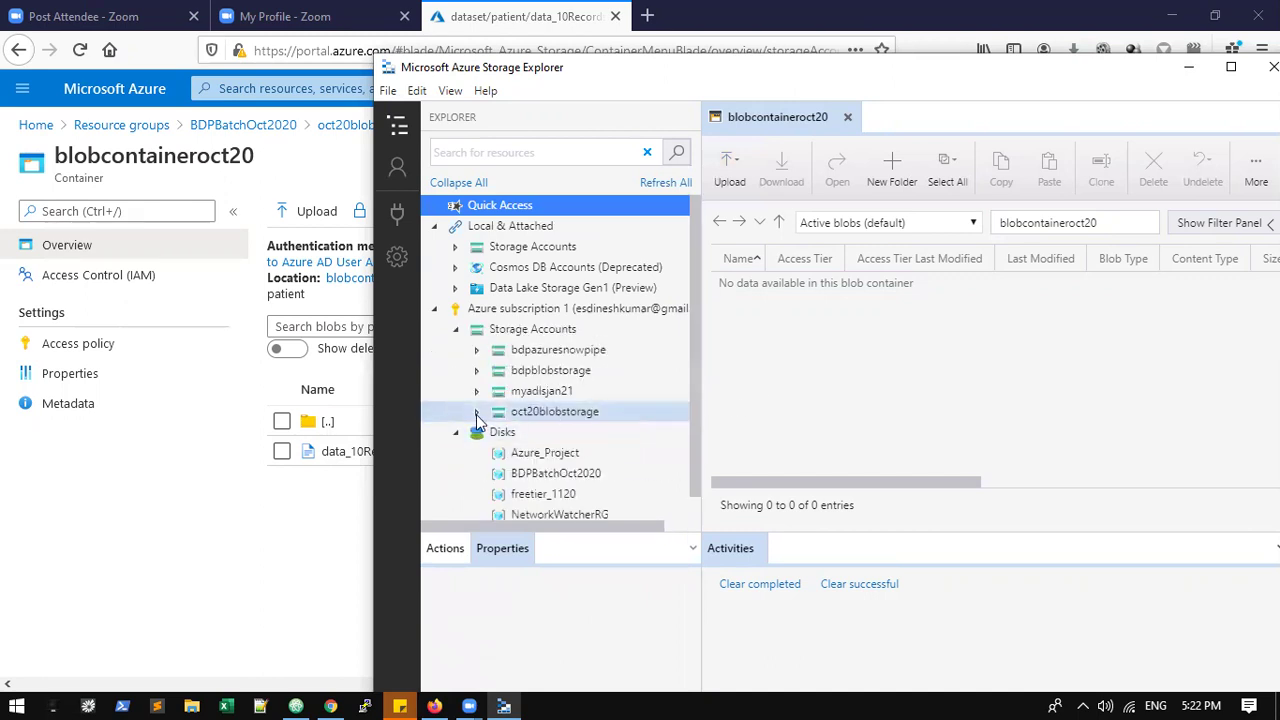
click(476, 412)
double_click(565, 432)
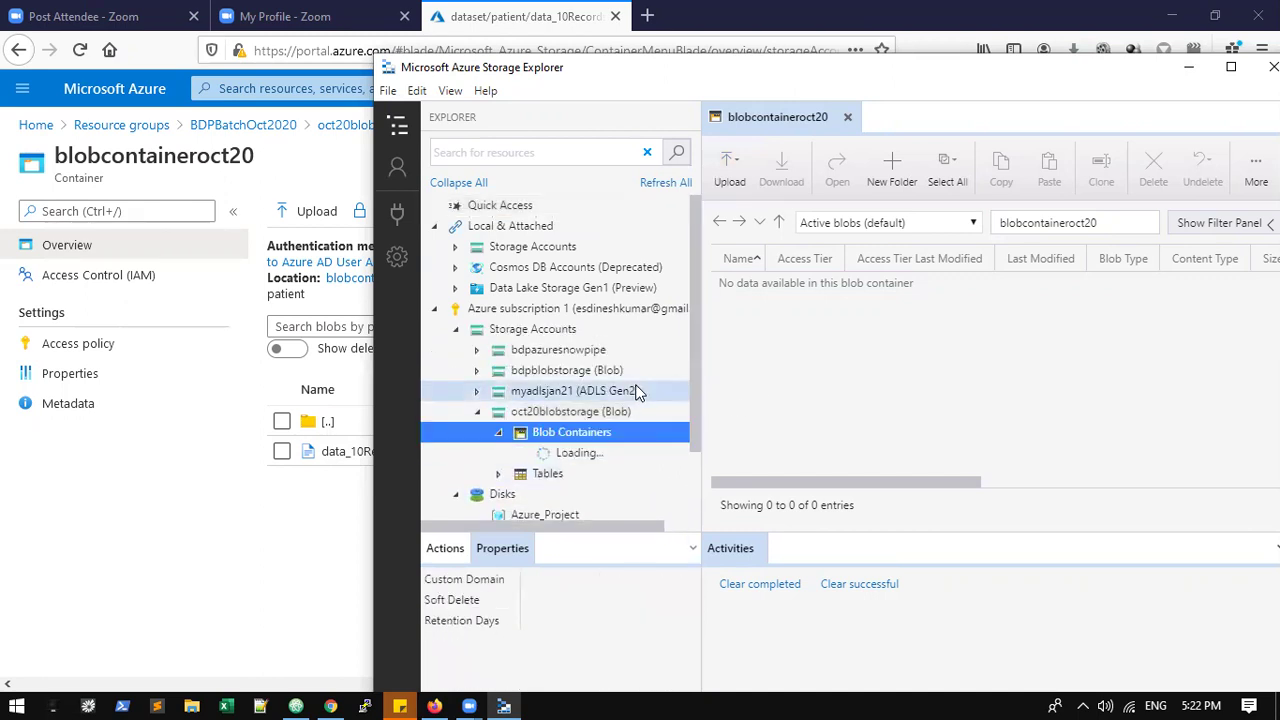
scroll(560, 400, down, 1)
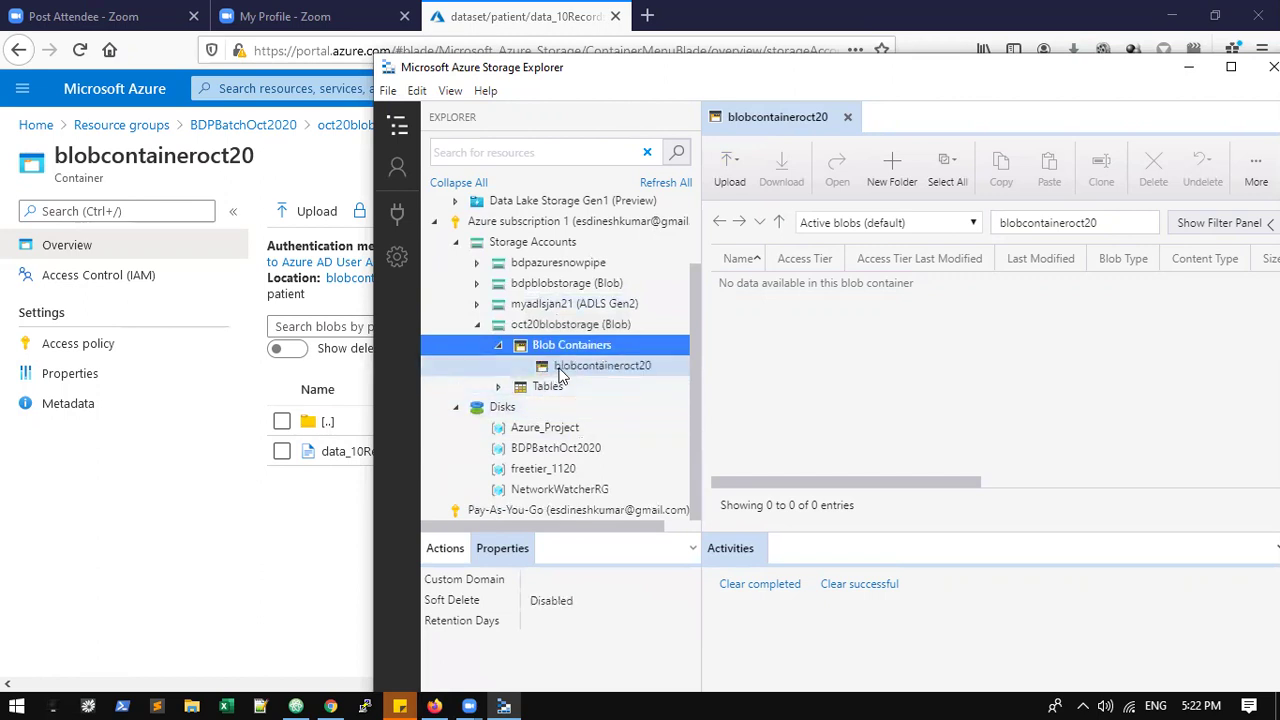
click(595, 367)
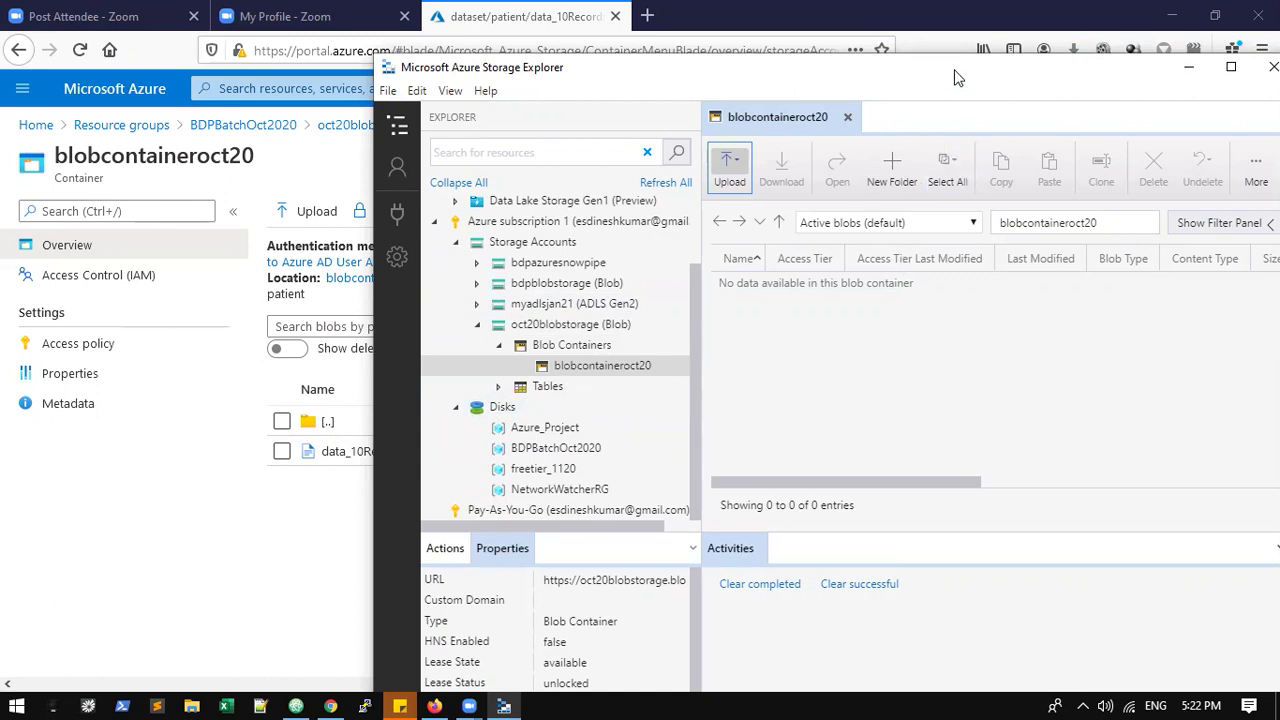
drag(818, 67, 595, 40)
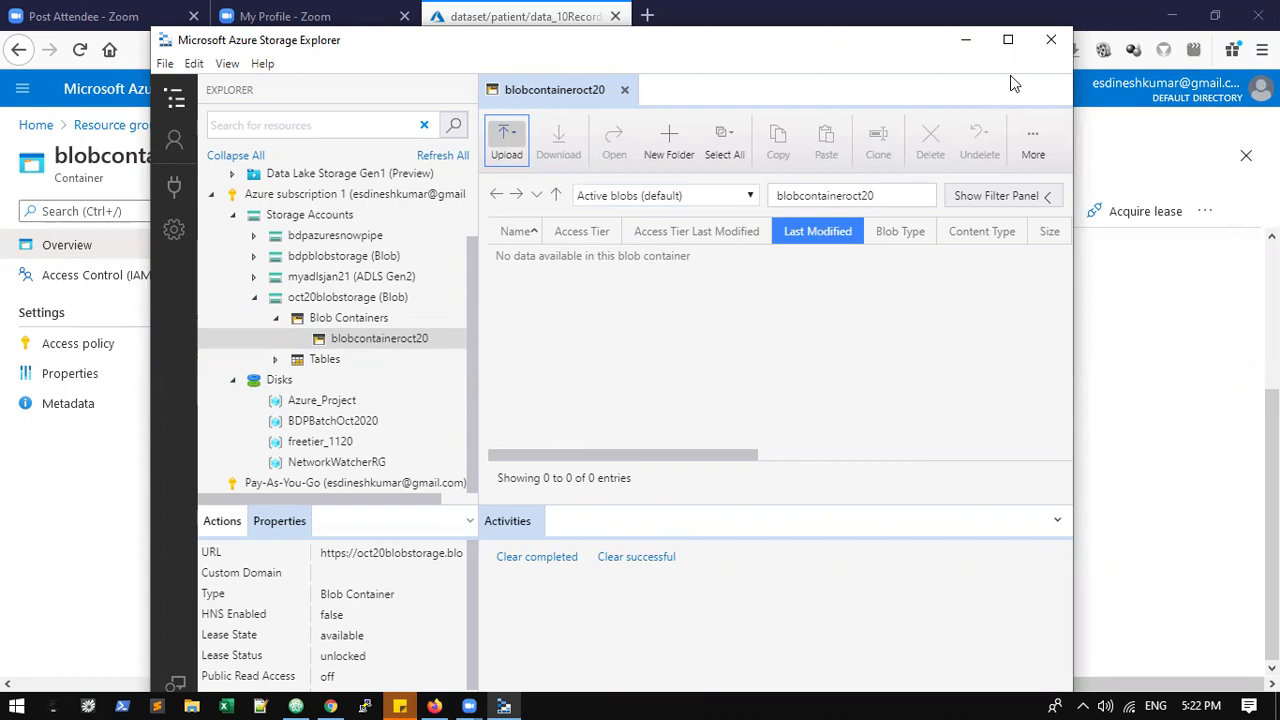
- Maximize Storage Explorer, refresh blobcontaineroct20, and browse into dataset/patient to show data_10Records.txt
click(998, 40)
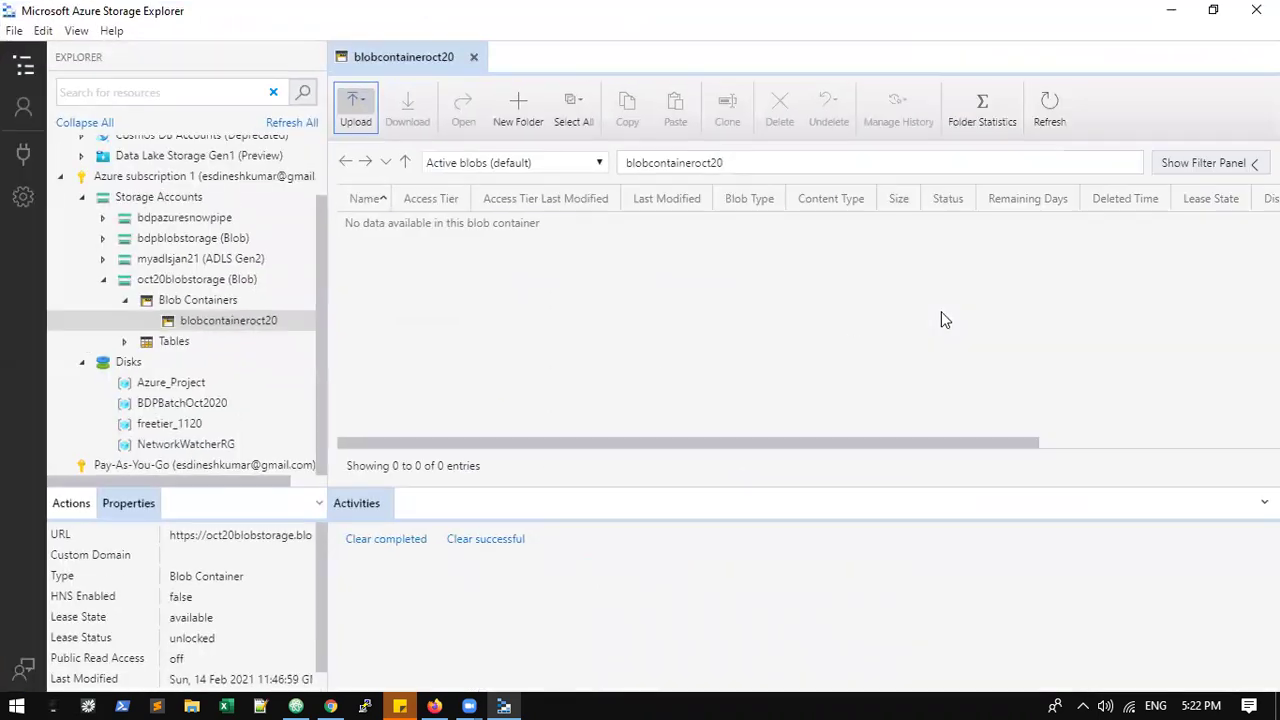
click(1050, 112)
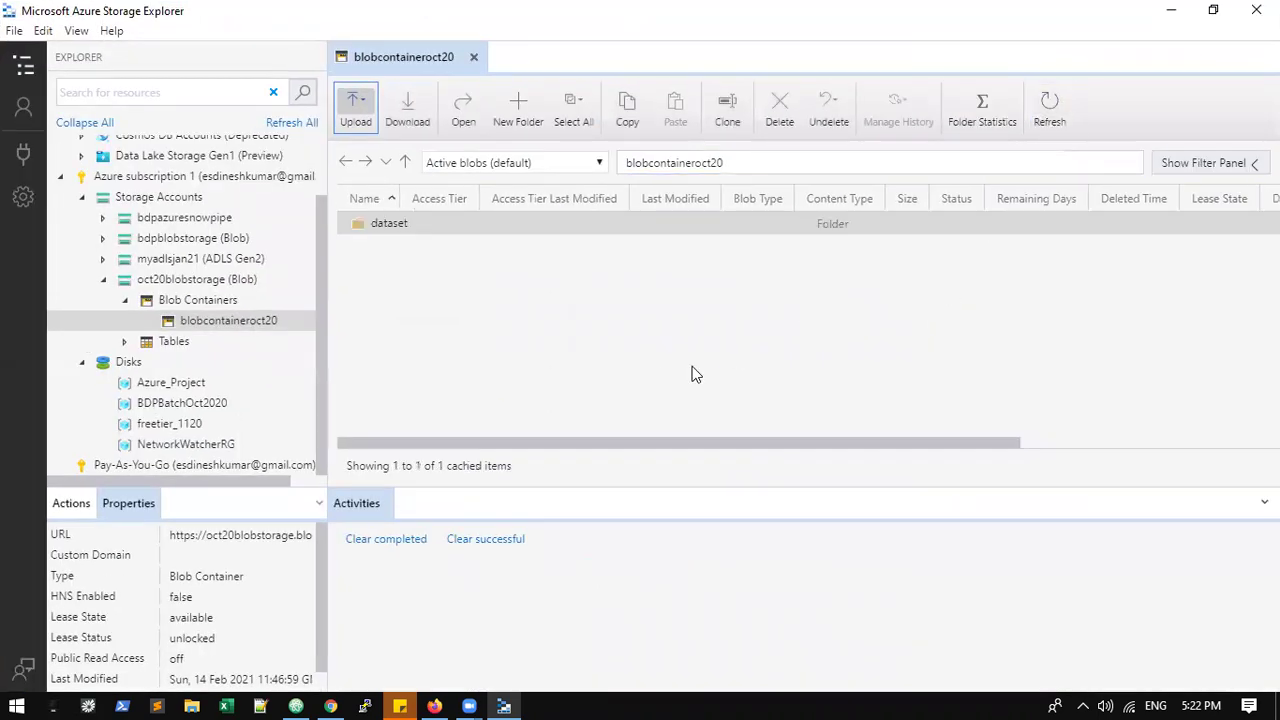
double_click(382, 222)
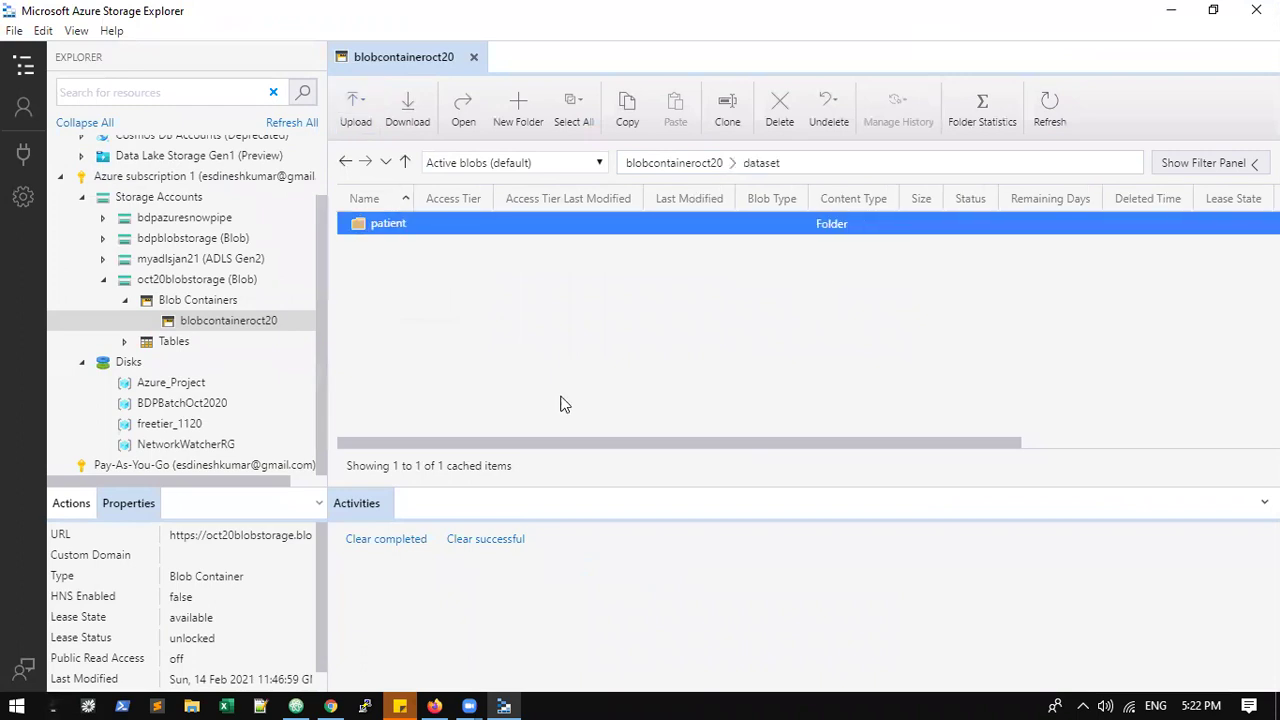
double_click(388, 216)
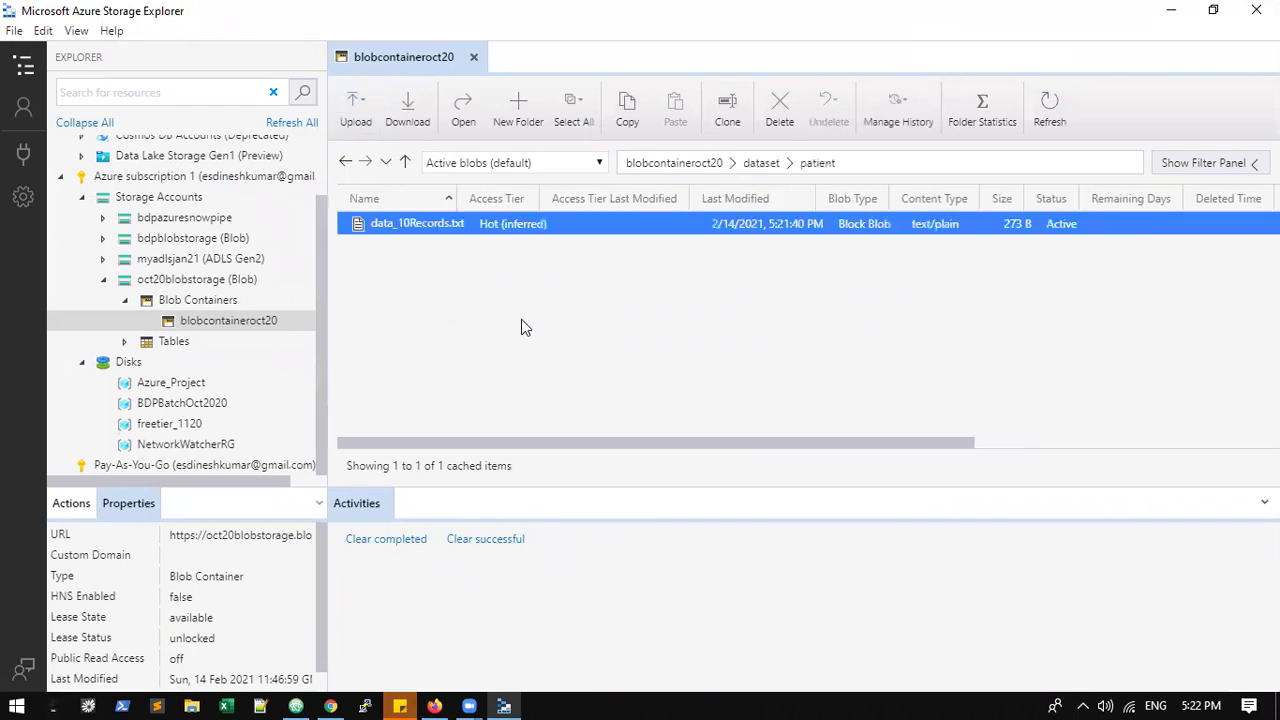
right_click(428, 225)
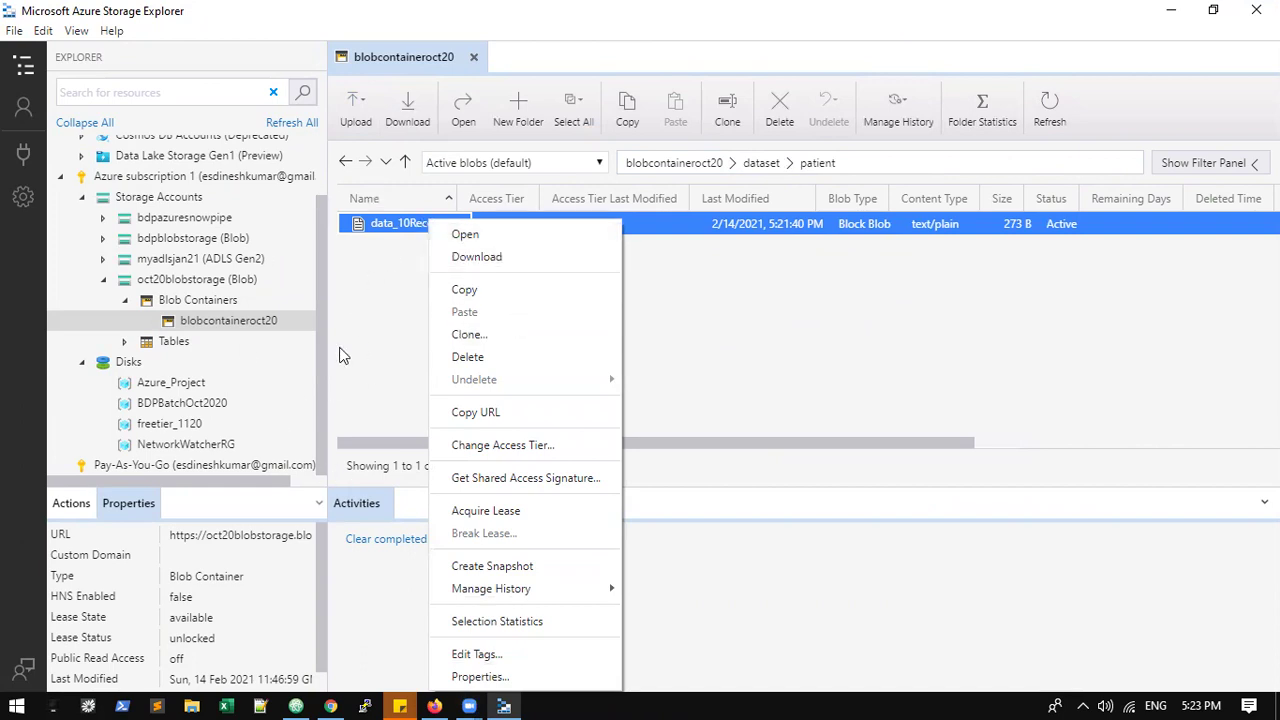
click(390, 361)
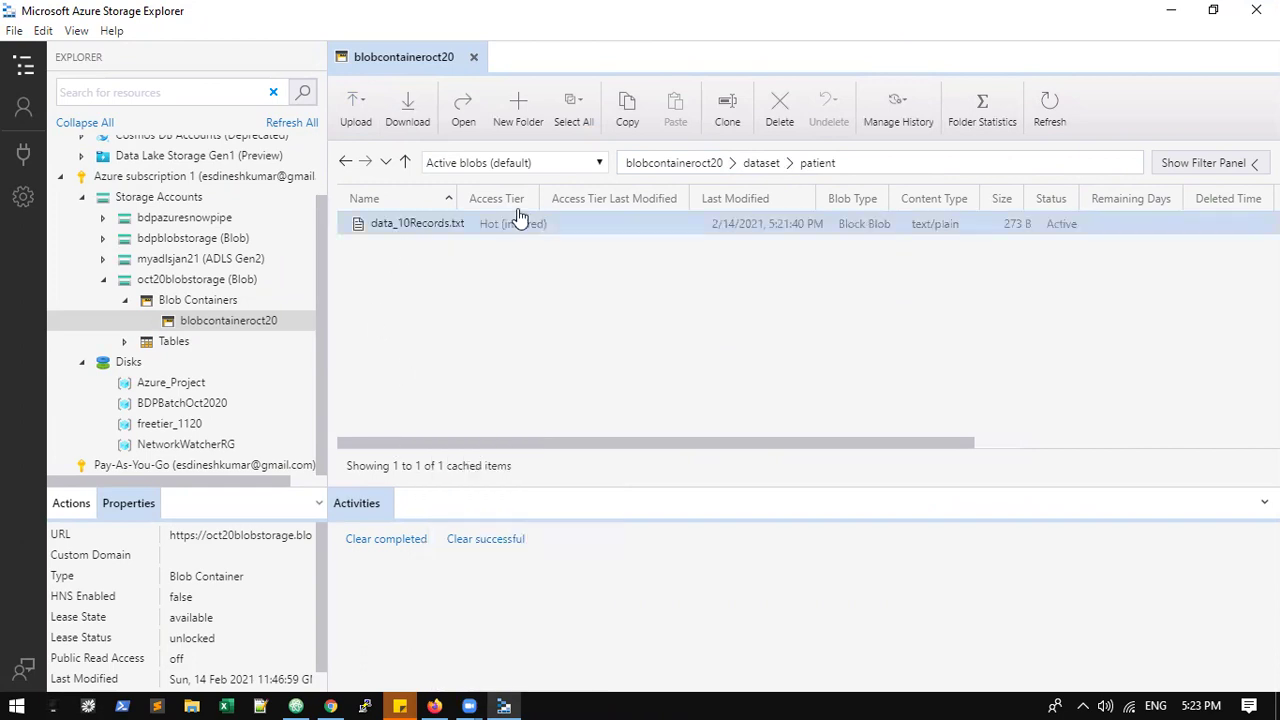
- Open the local 00USE_CASES folder in a restored File Explorer window
click(192, 705)
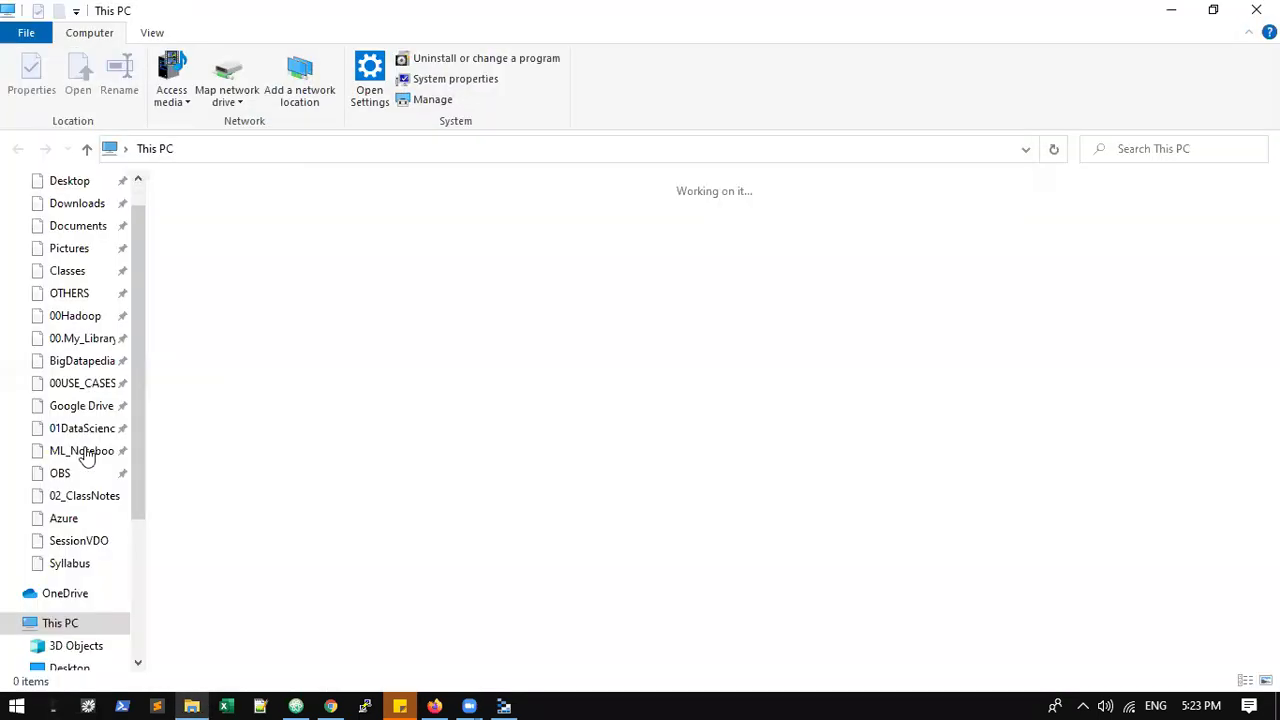
click(80, 383)
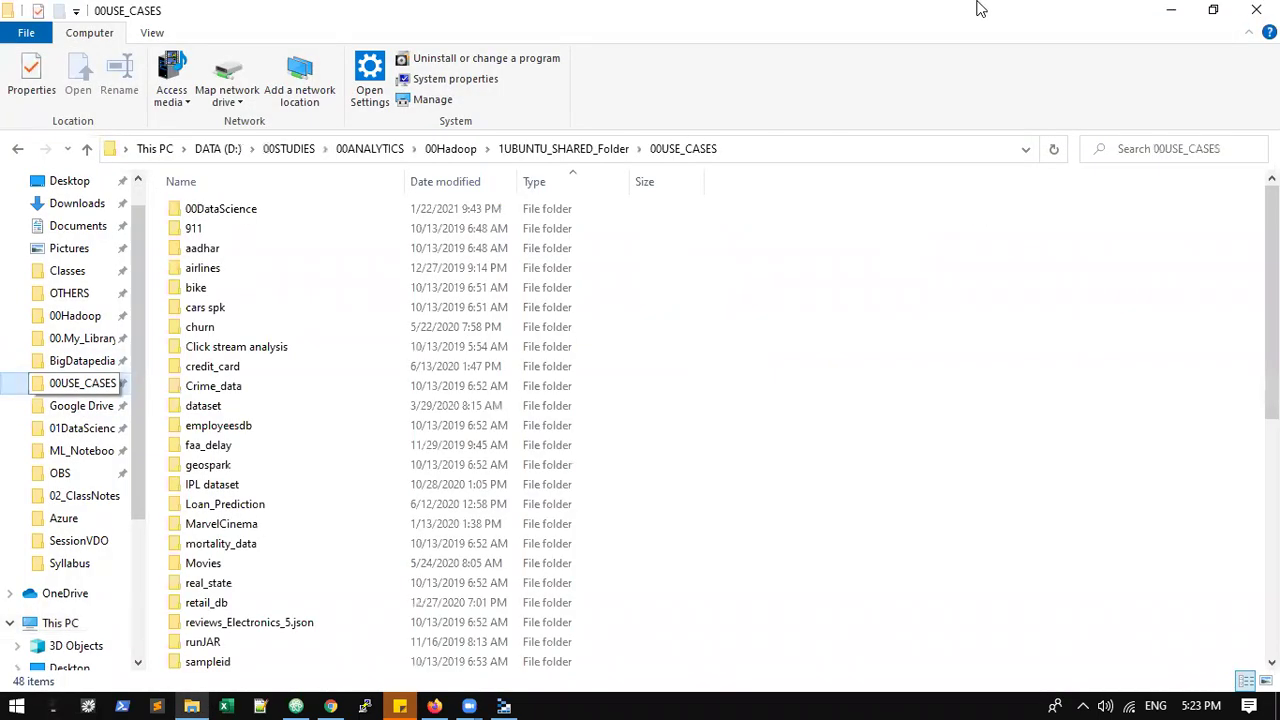
key(super+Down)
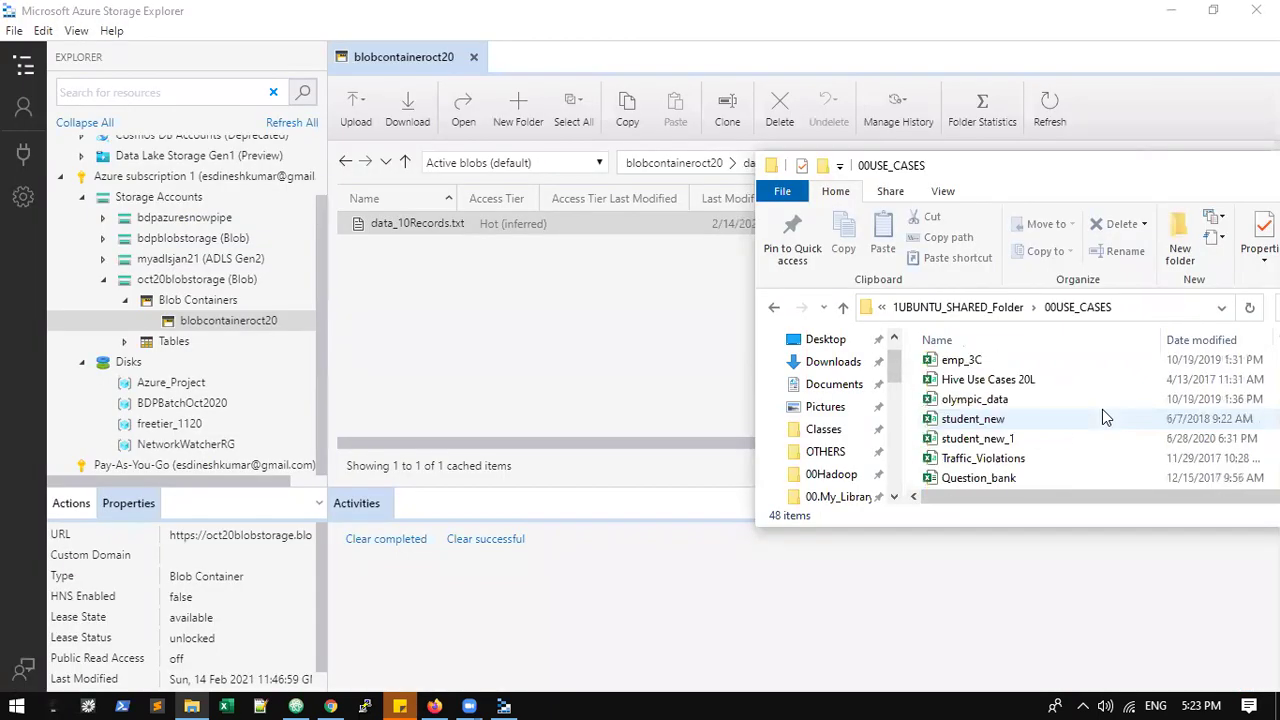
scroll(972, 430, up, 2)
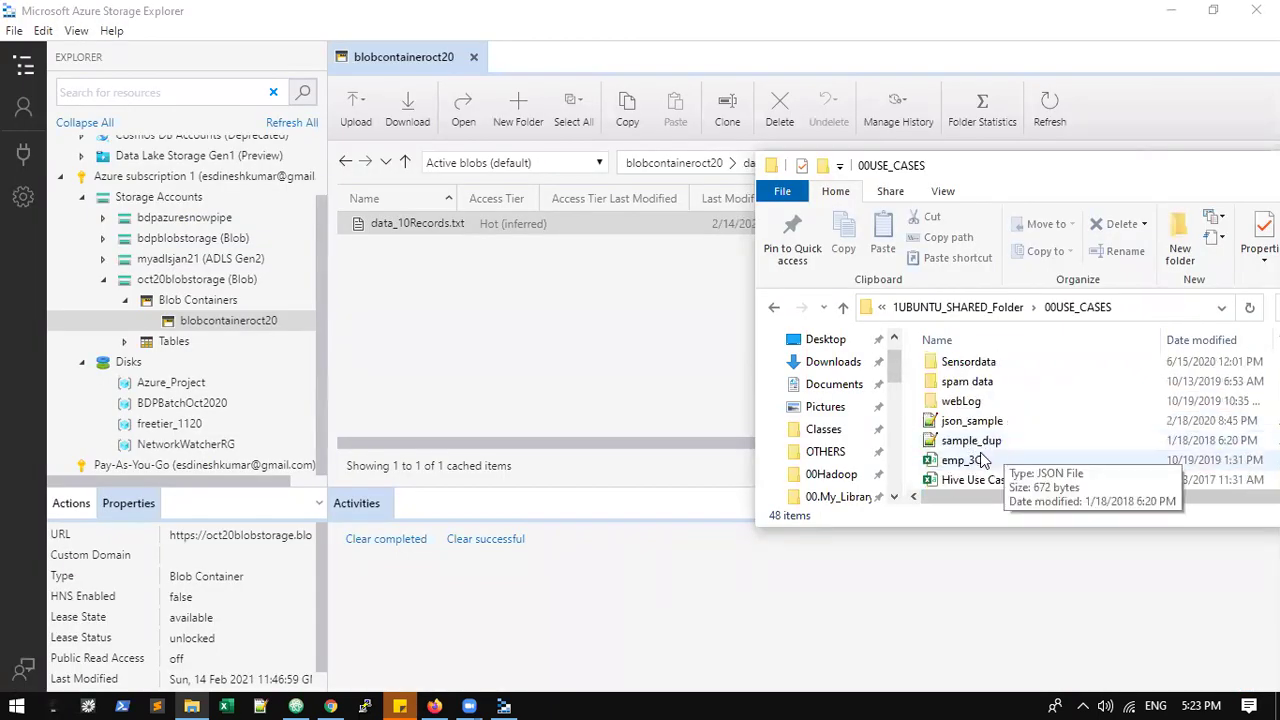
scroll(975, 445, down, 2)
scroll(1027, 450, down, 3)
scroll(1024, 453, up, 1)
- Drag data_25.txt into dataset/patient and refresh to confirm the 693 B blob uploaded
drag(960, 420, 516, 261)
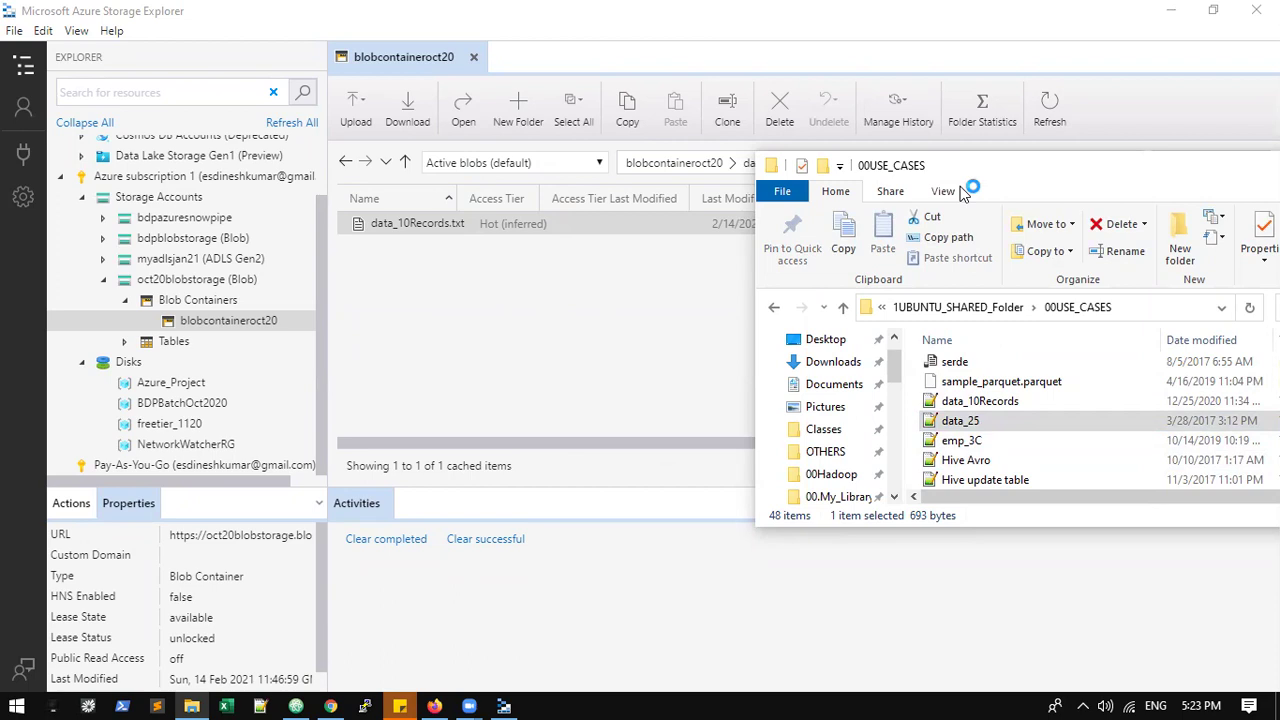
click(1047, 115)
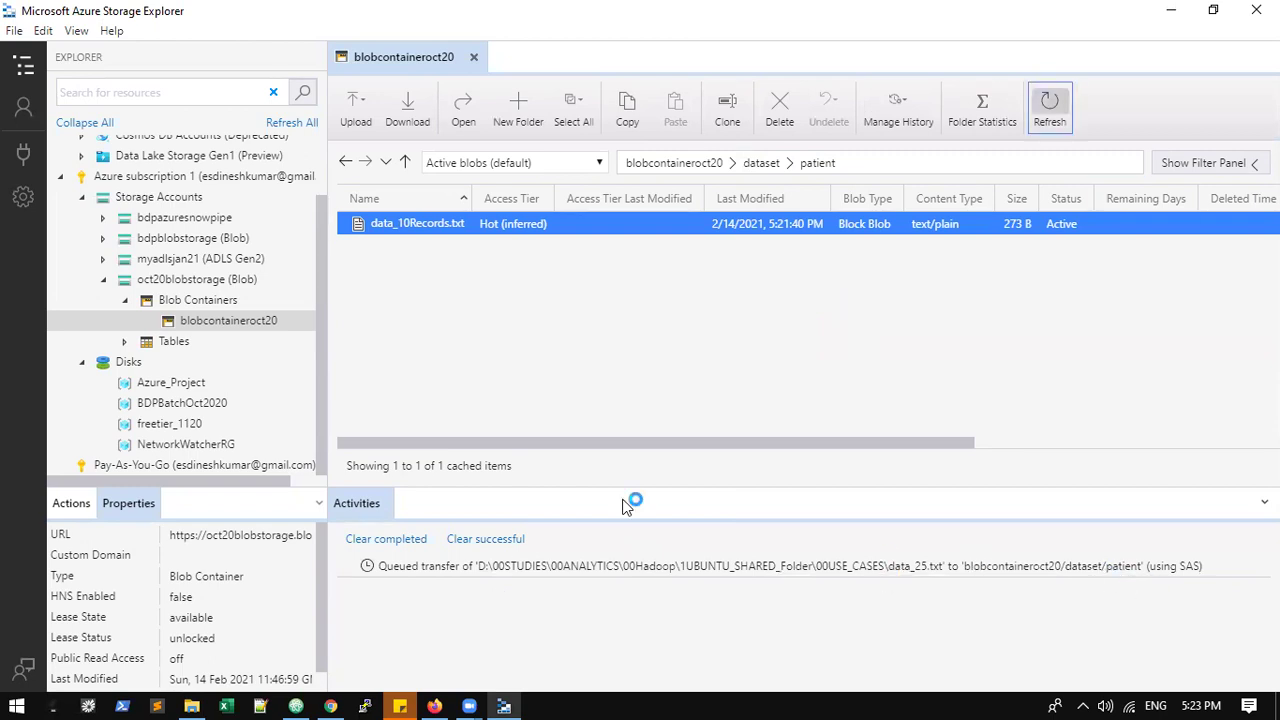
triple_click(400, 567)
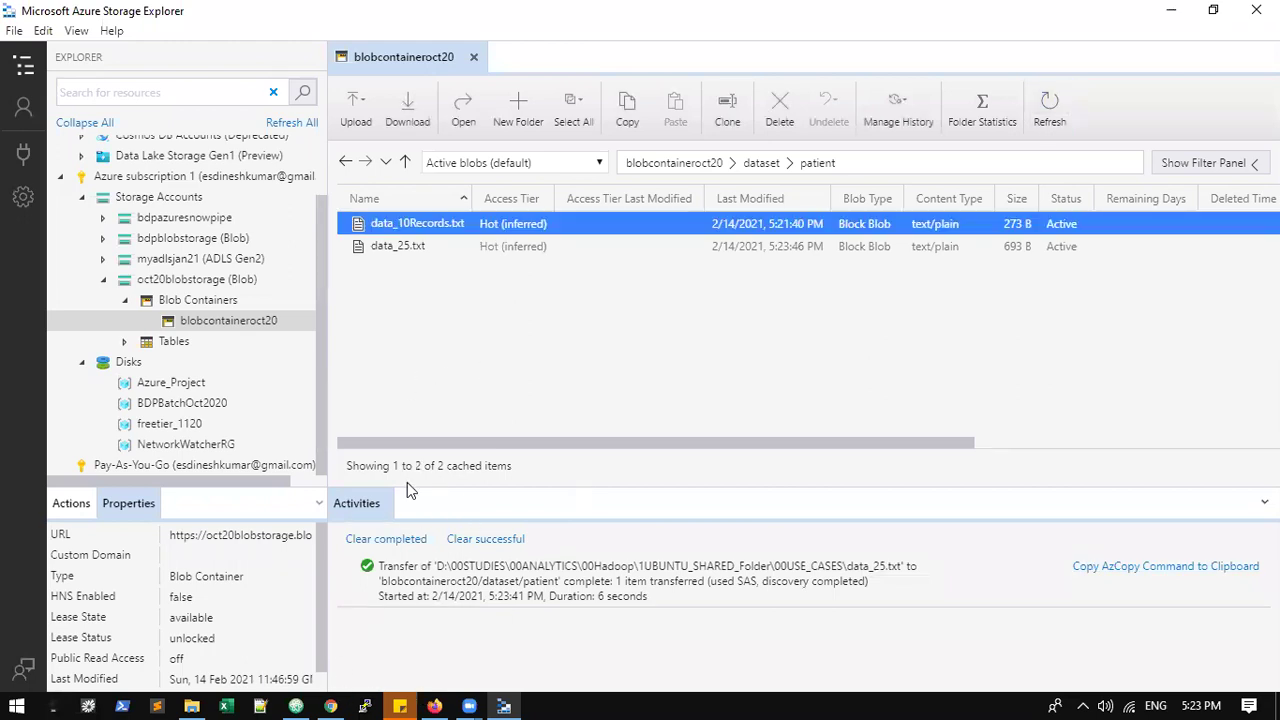
- Close the blob details panel in the portal and refresh dataset/patient to show data_25.txt
click(434, 706)
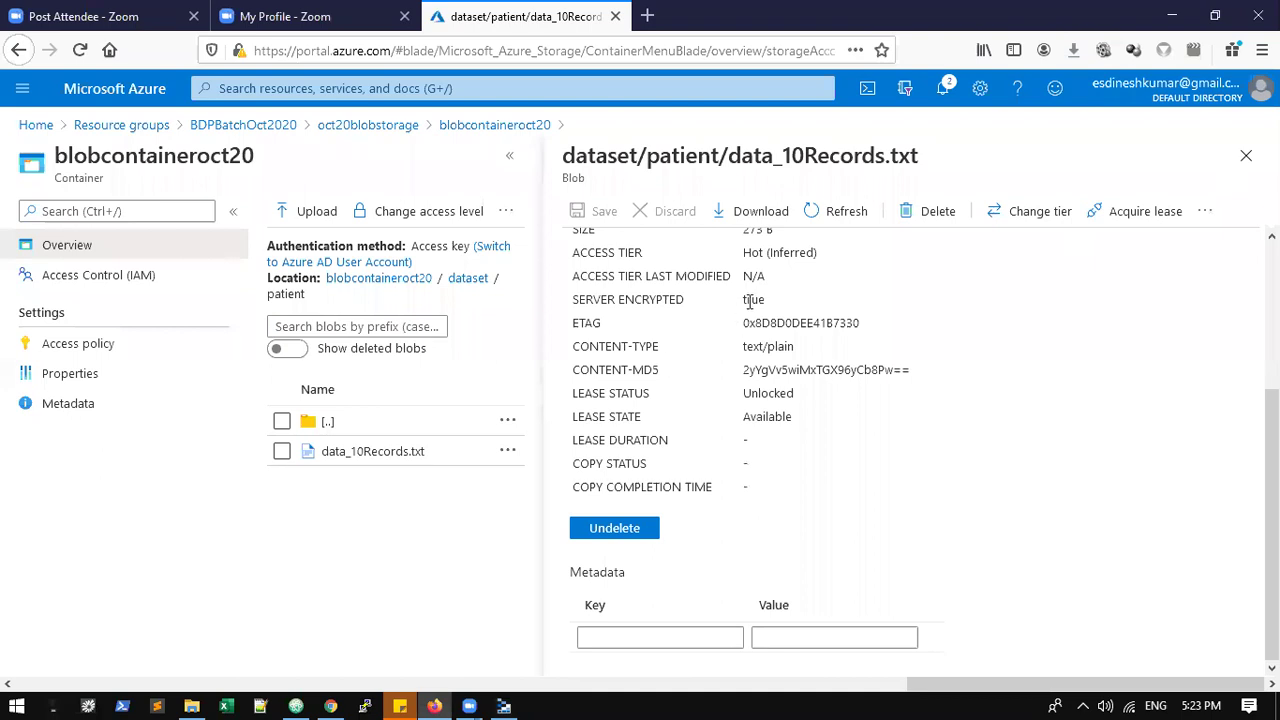
key(Escape)
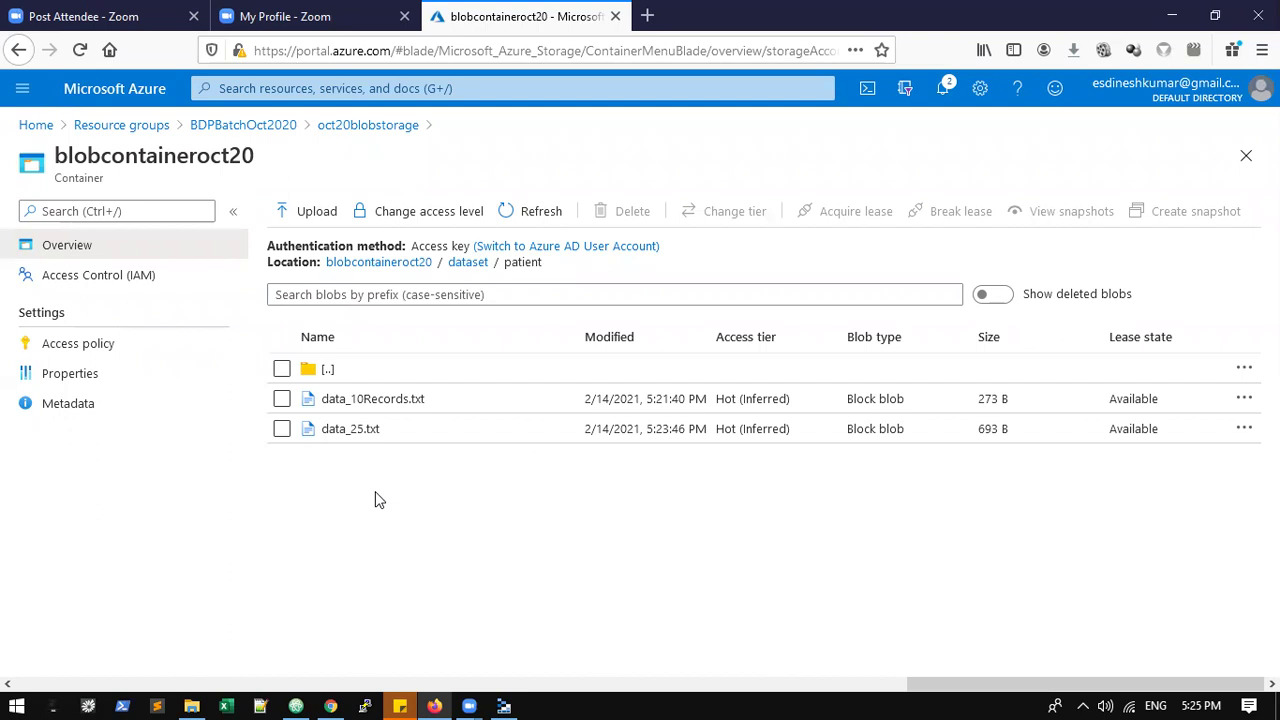
click(525, 211)
- Review the container's public access level choices, cancel to keep it Private, and return to dataset
click(281, 428)
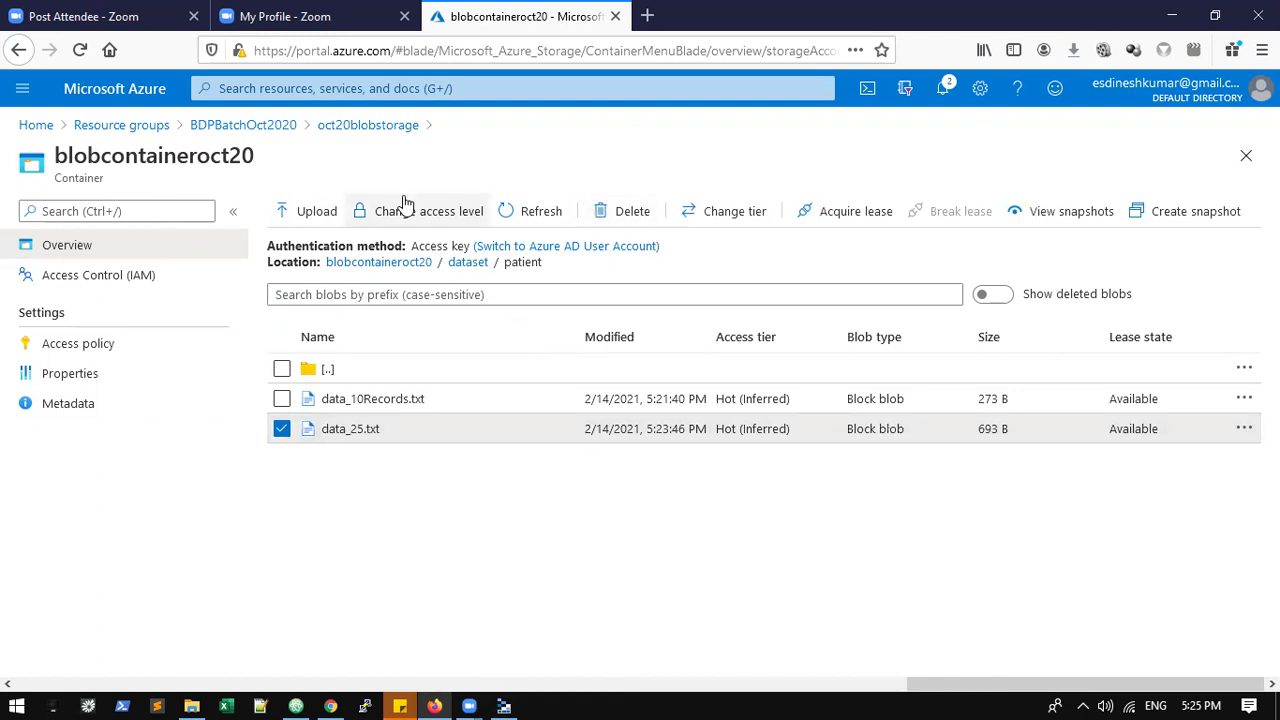
click(404, 203)
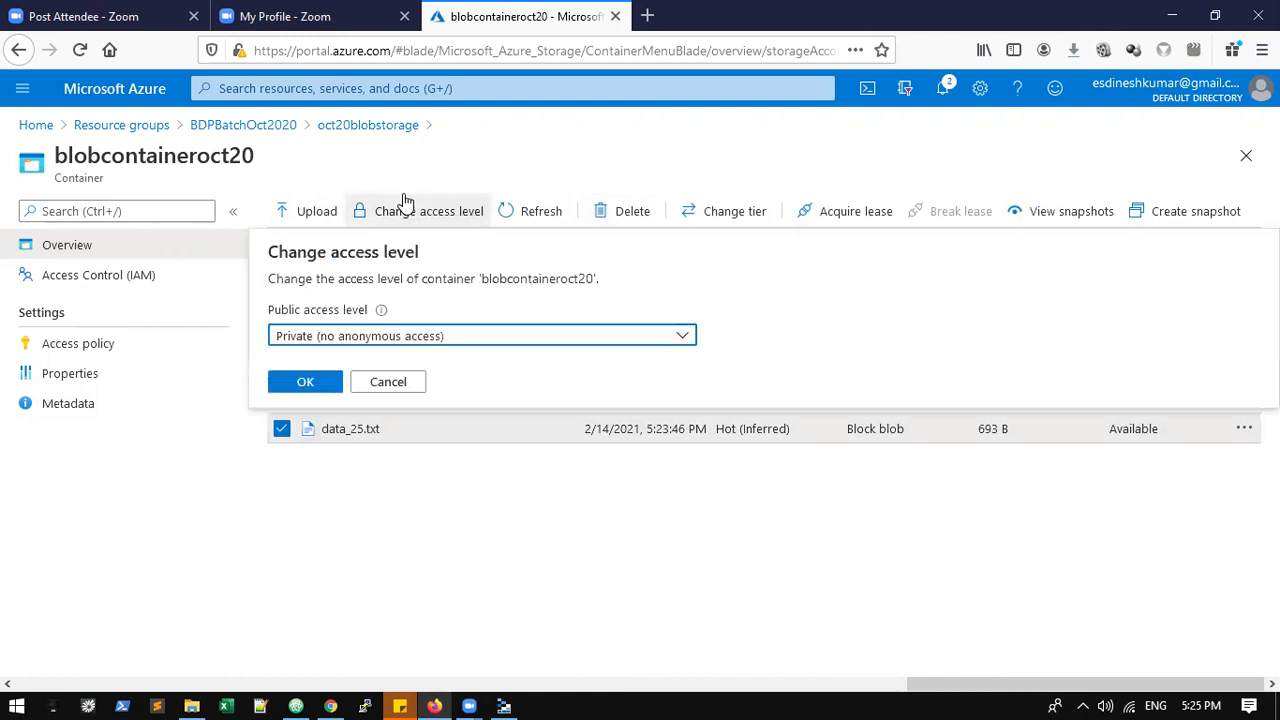
click(411, 341)
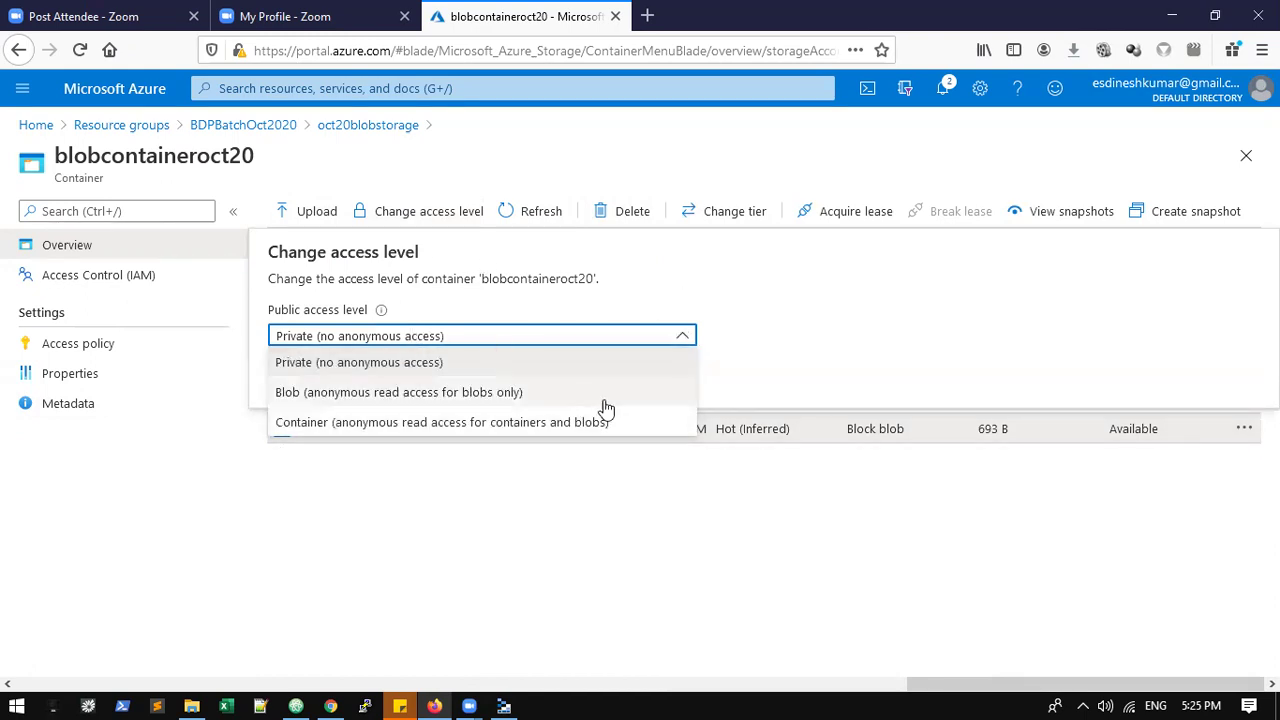
click(926, 296)
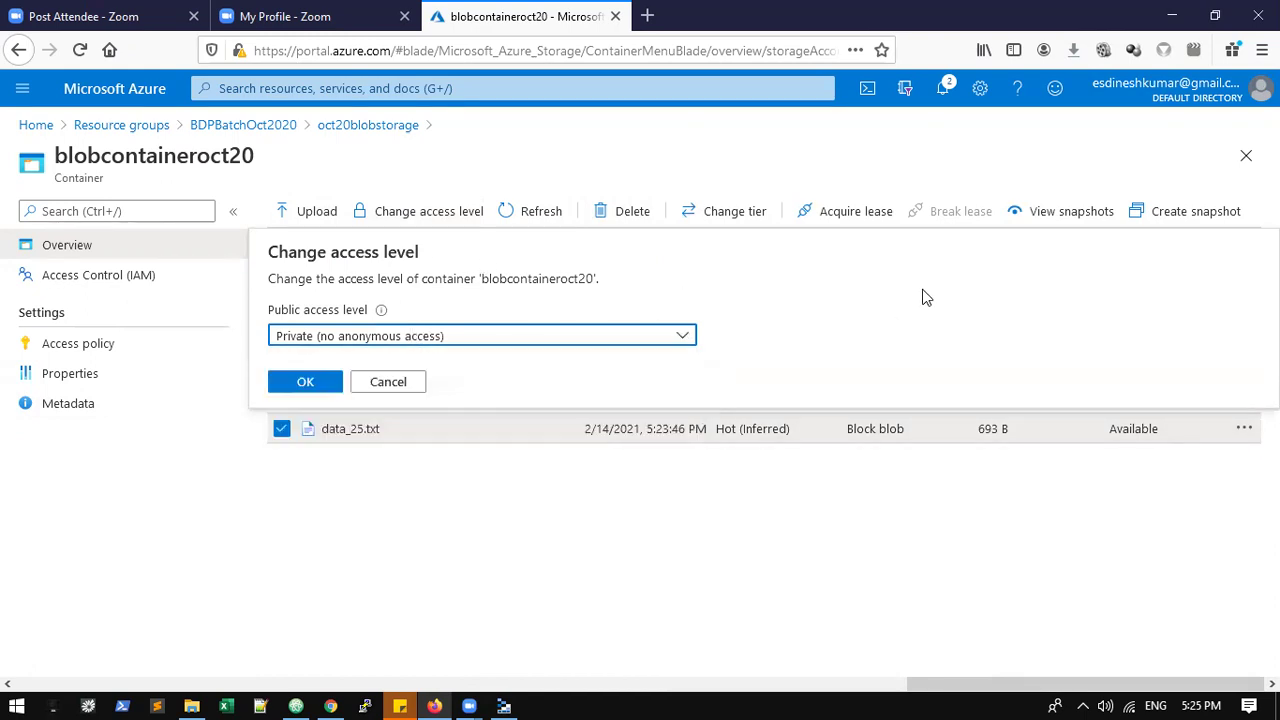
click(388, 382)
click(281, 429)
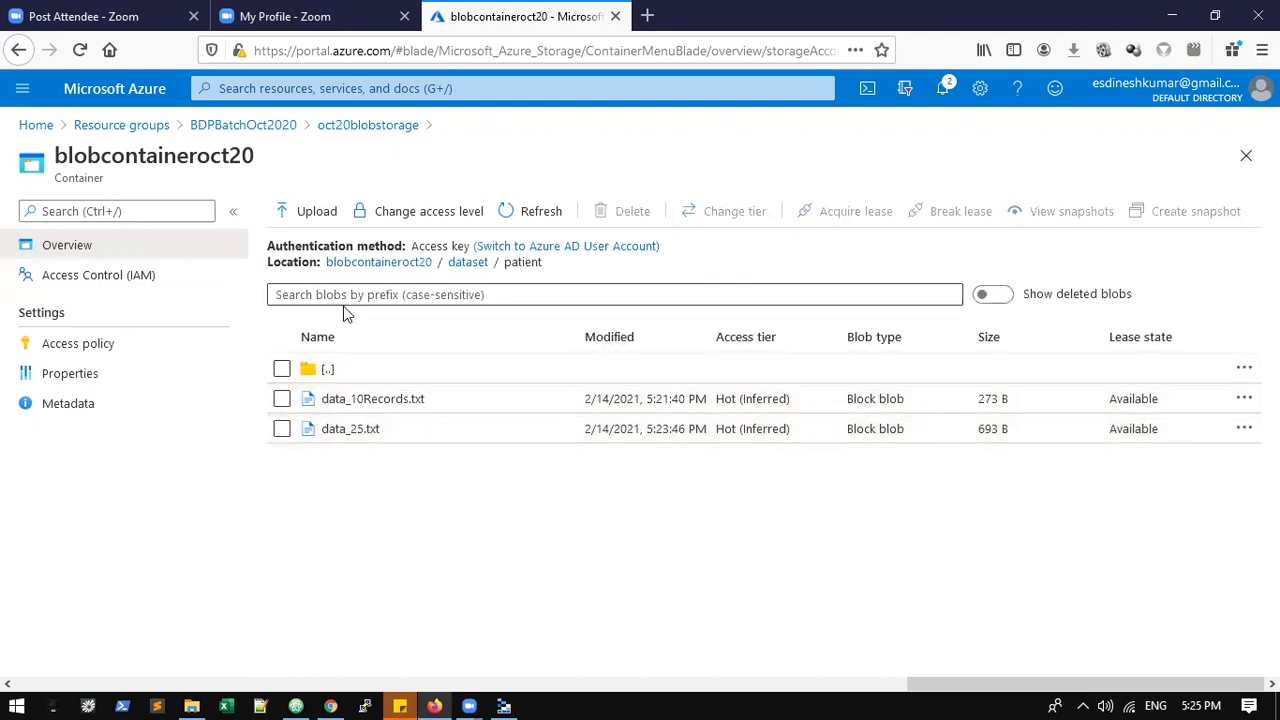
click(468, 262)
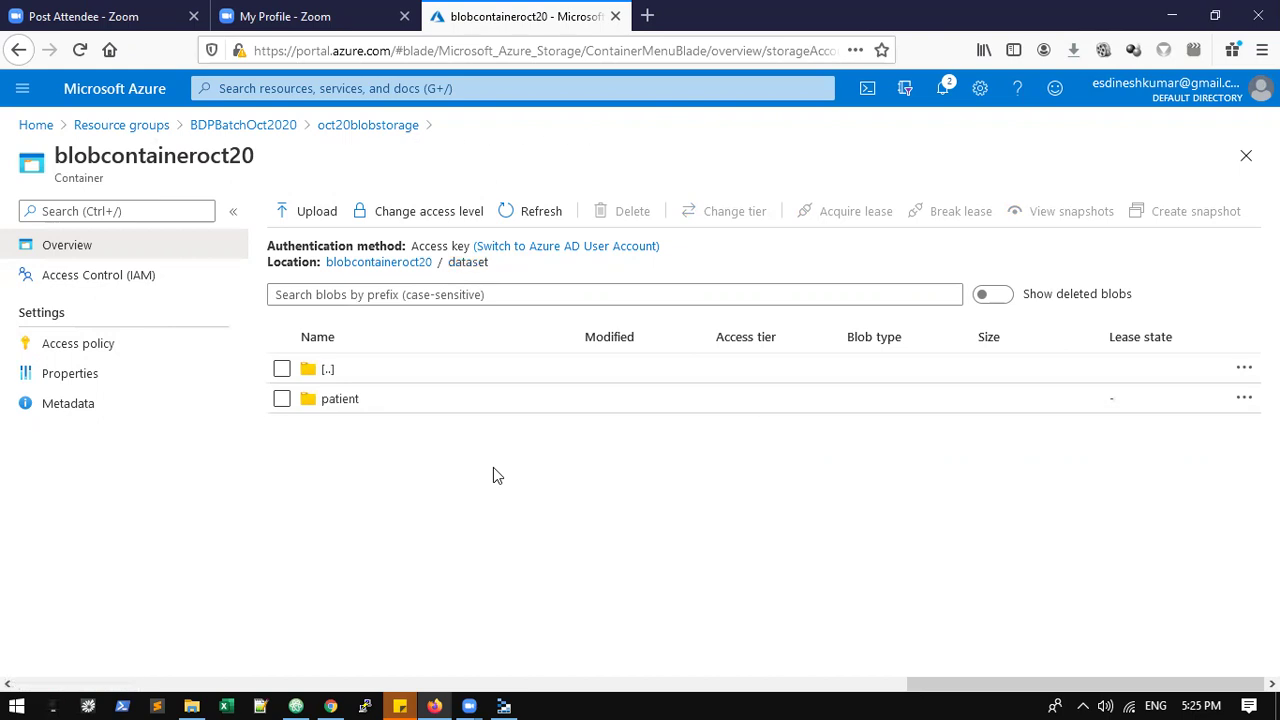
- Check the Access policy page, which has no stored policies, then open Access Control (IAM)
click(114, 342)
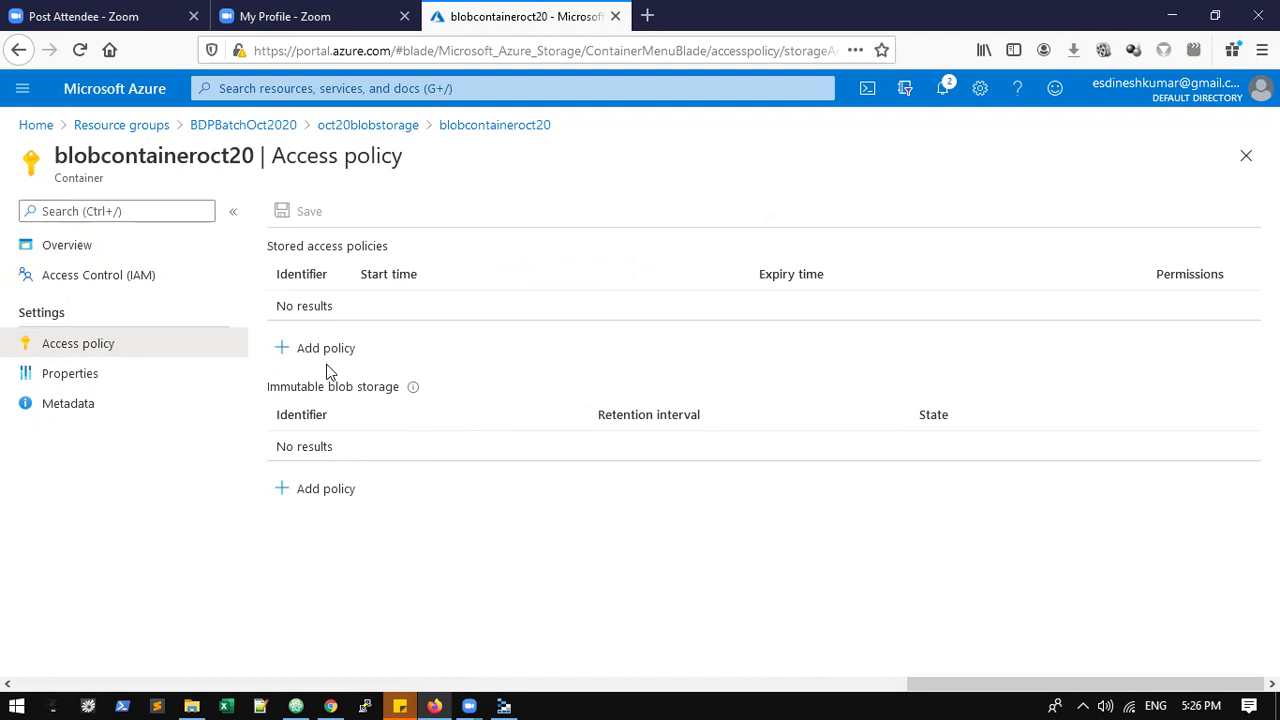
click(112, 277)
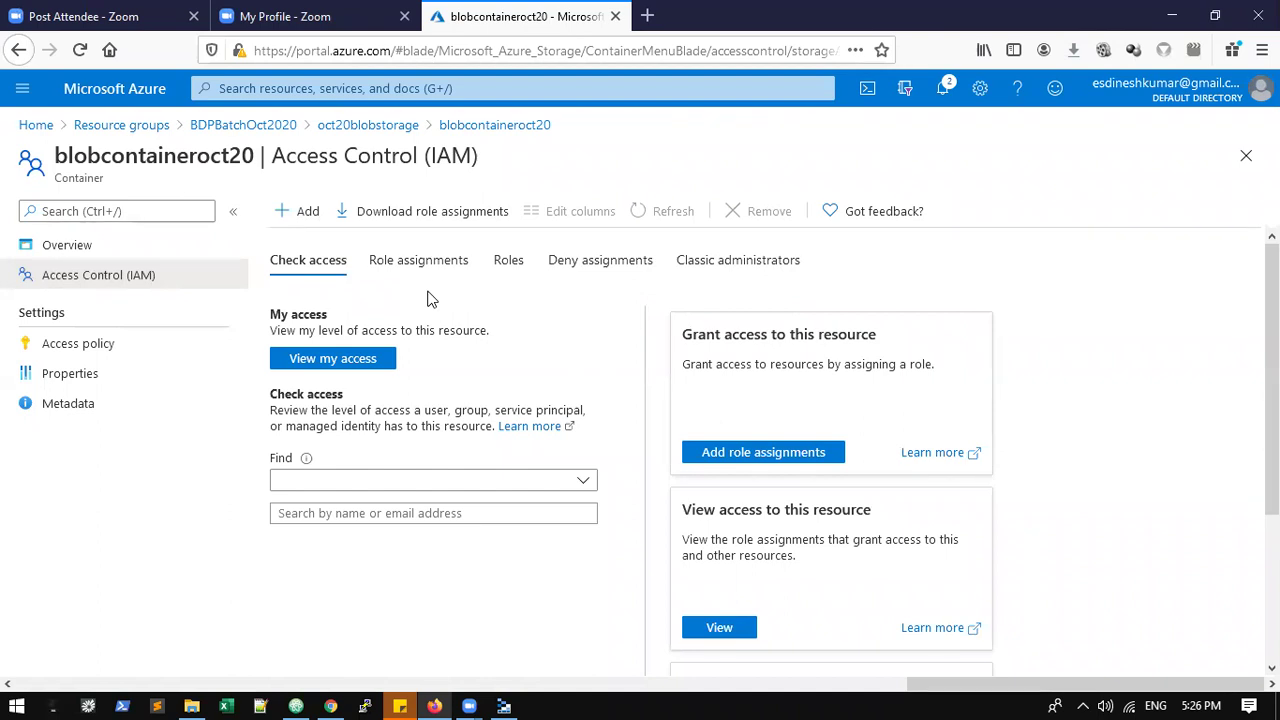
- Compare the empty Role assignments tab with the Roles tab's list of built-in roles
click(447, 264)
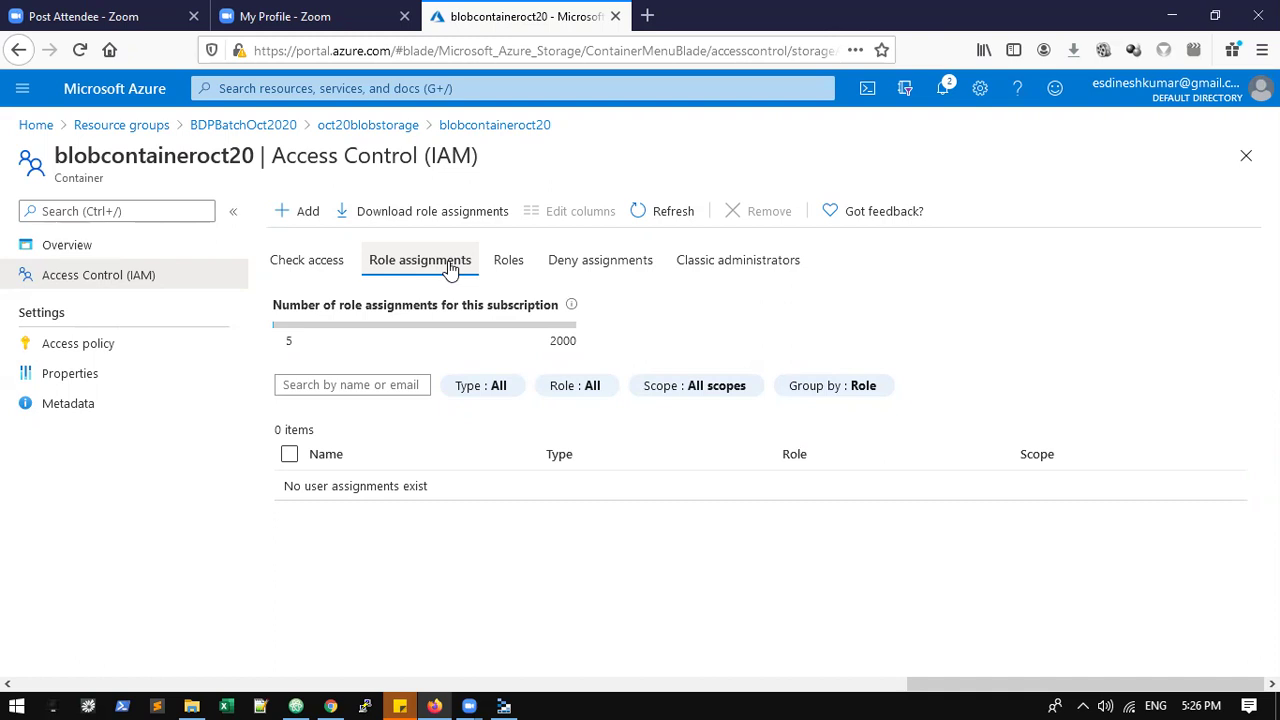
click(509, 262)
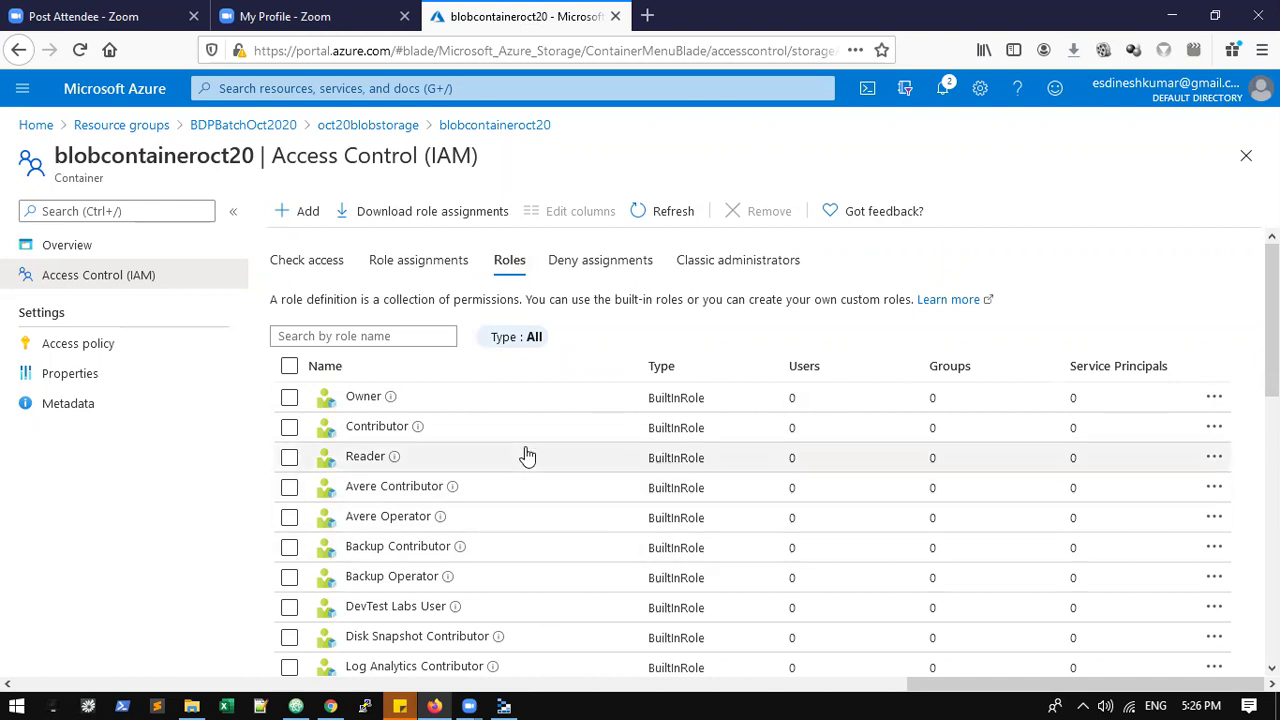
scroll(525, 453, down, 4)
scroll(526, 451, down, 3)
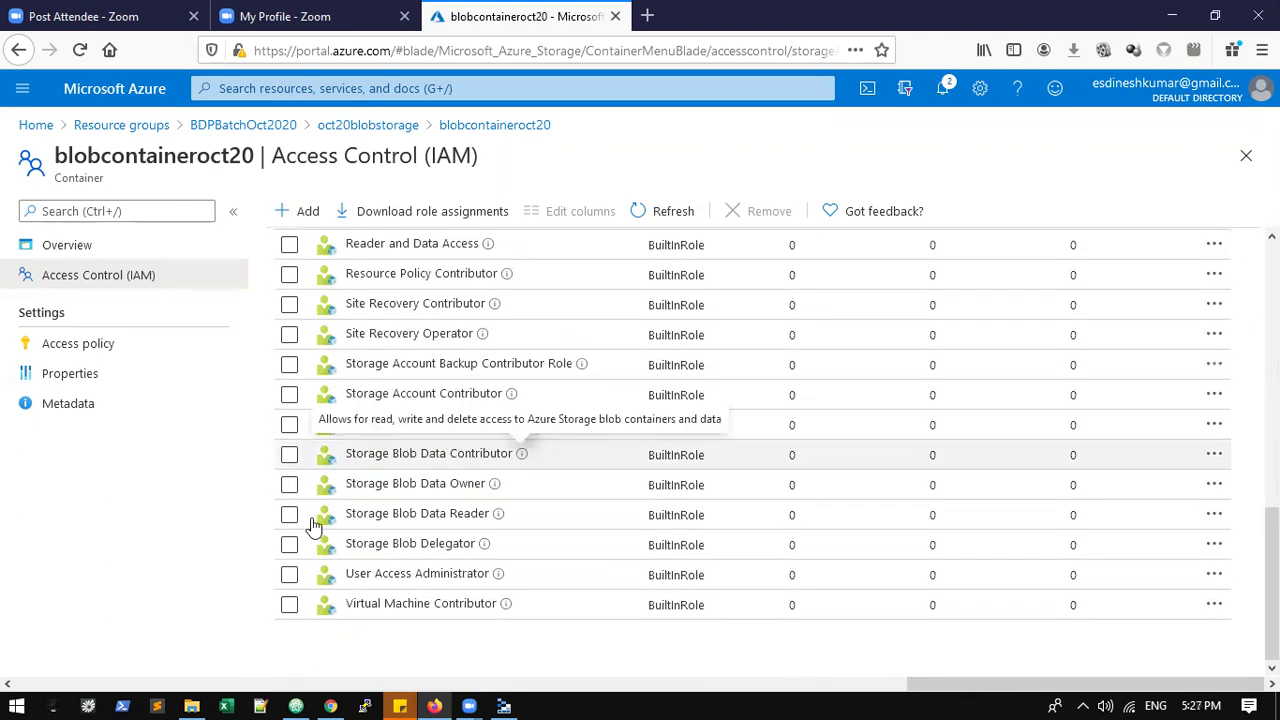
scroll(488, 315, up, 7)
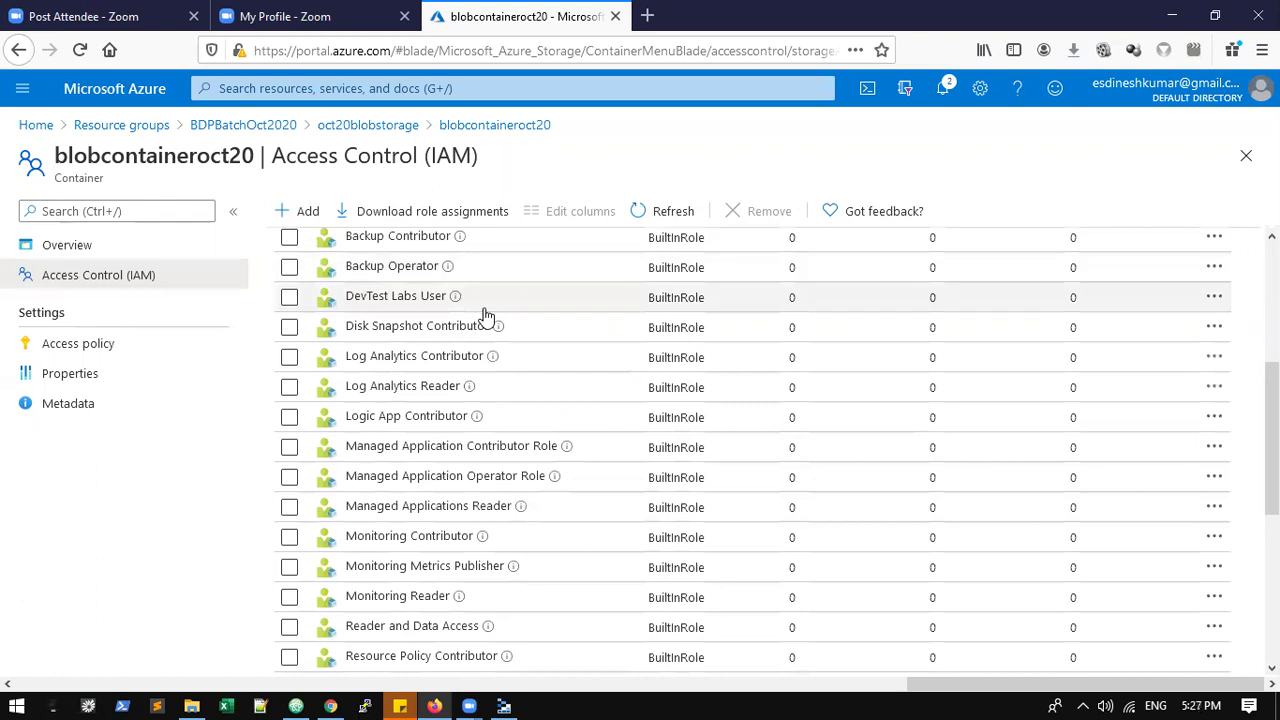
scroll(490, 315, up, 2)
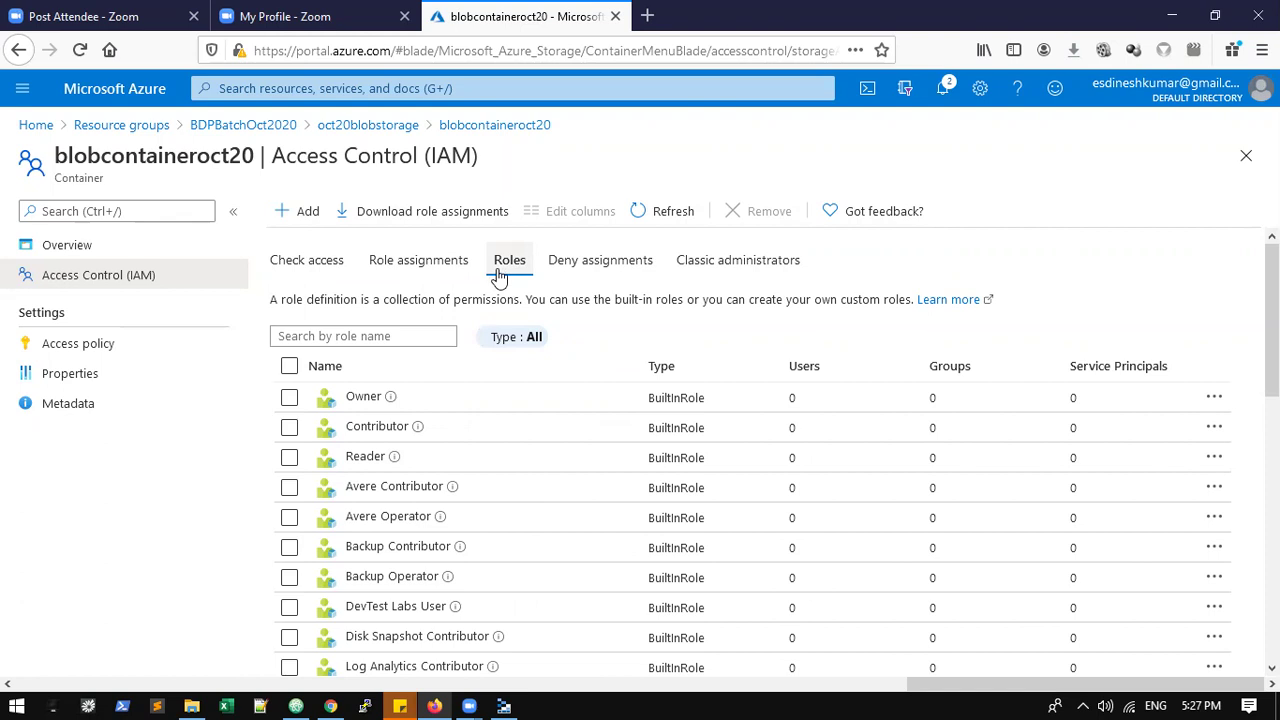
click(377, 275)
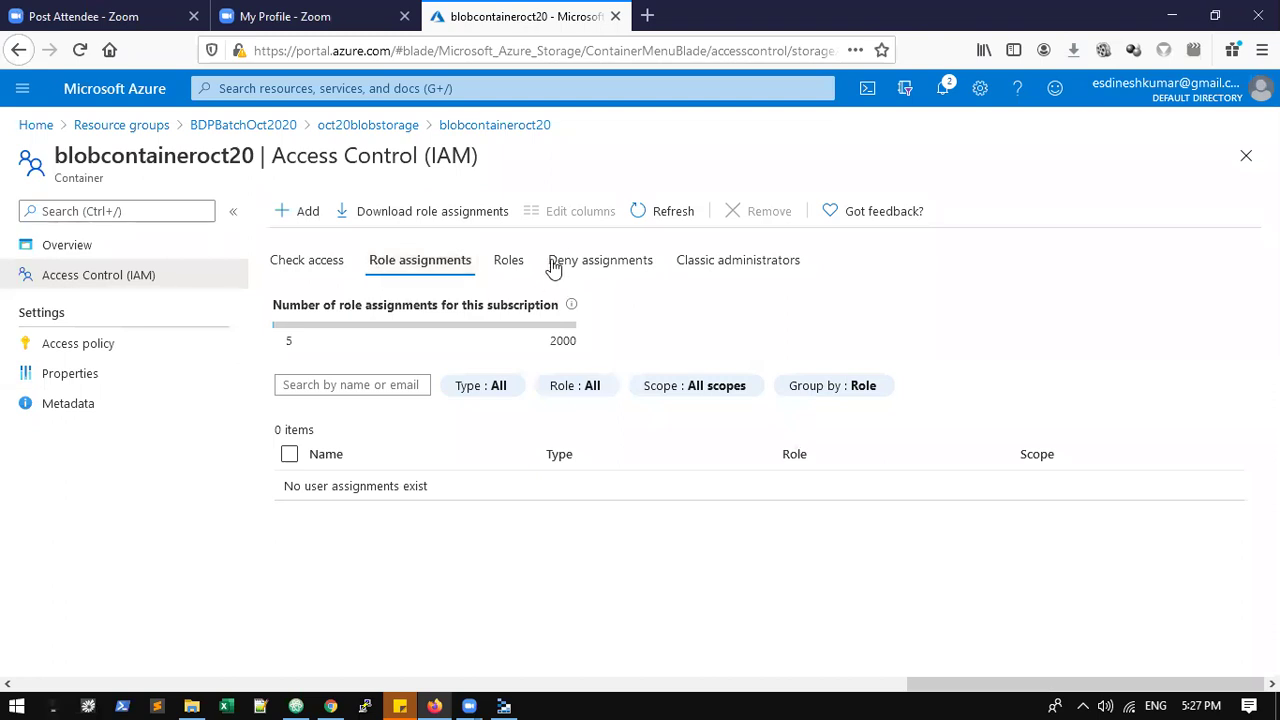
click(508, 262)
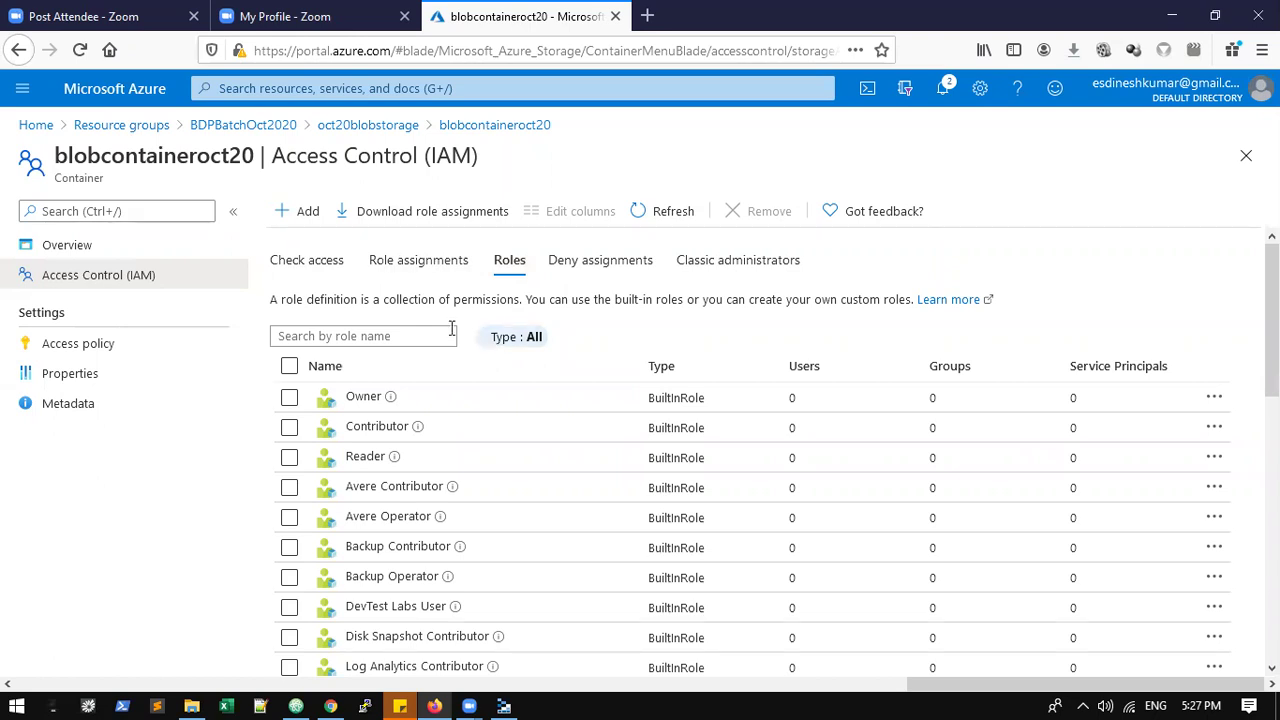
scroll(600, 408, down, 7)
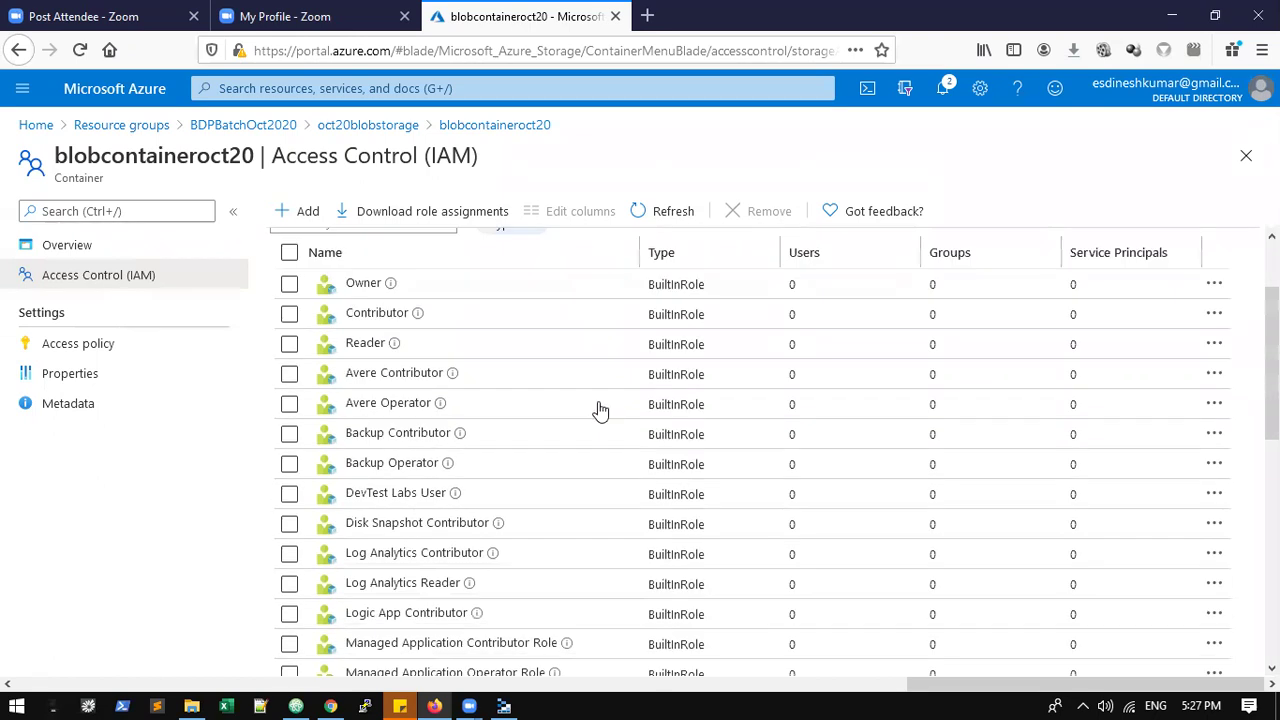
scroll(643, 413, up, 8)
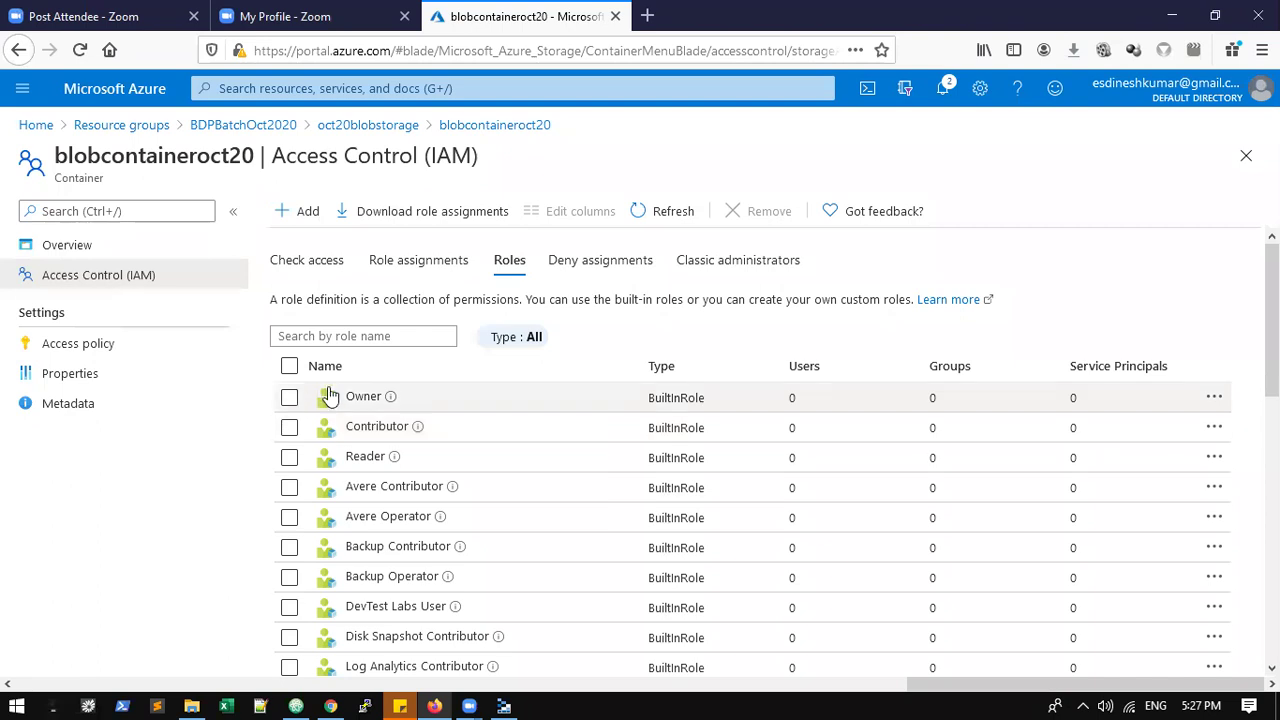
scroll(428, 440, down, 3)
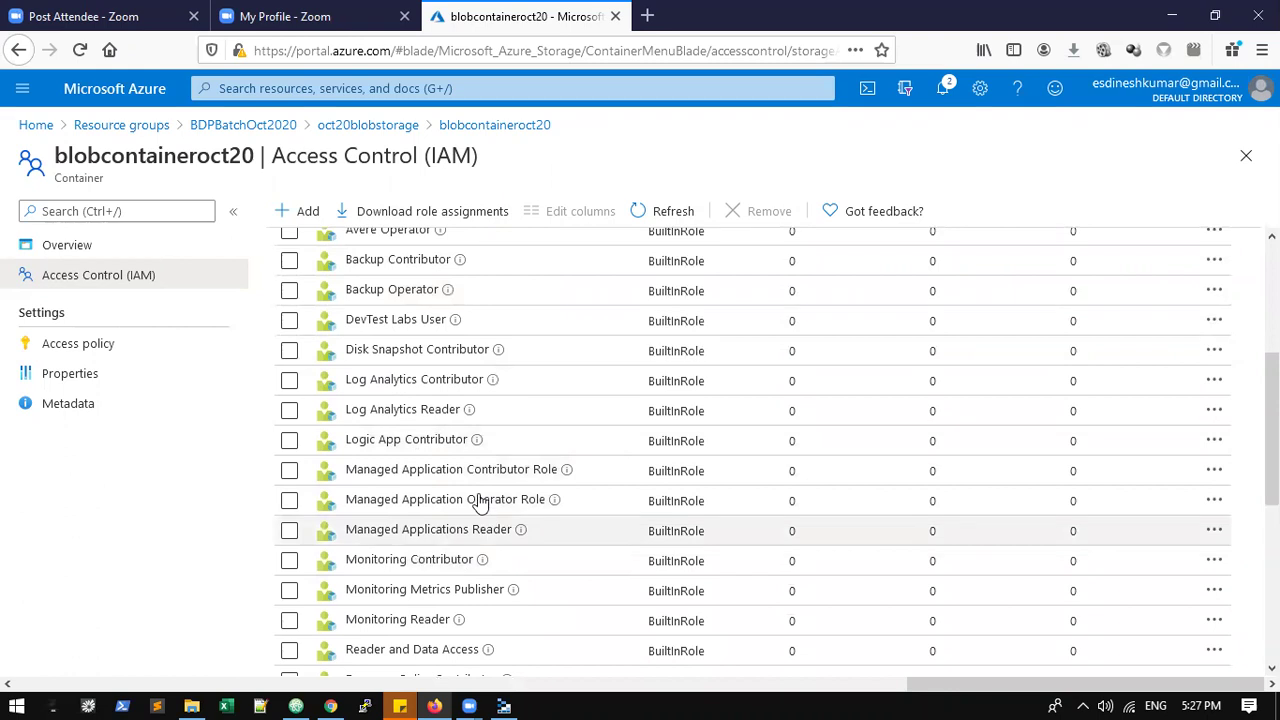
scroll(480, 500, down, 2)
scroll(470, 505, down, 3)
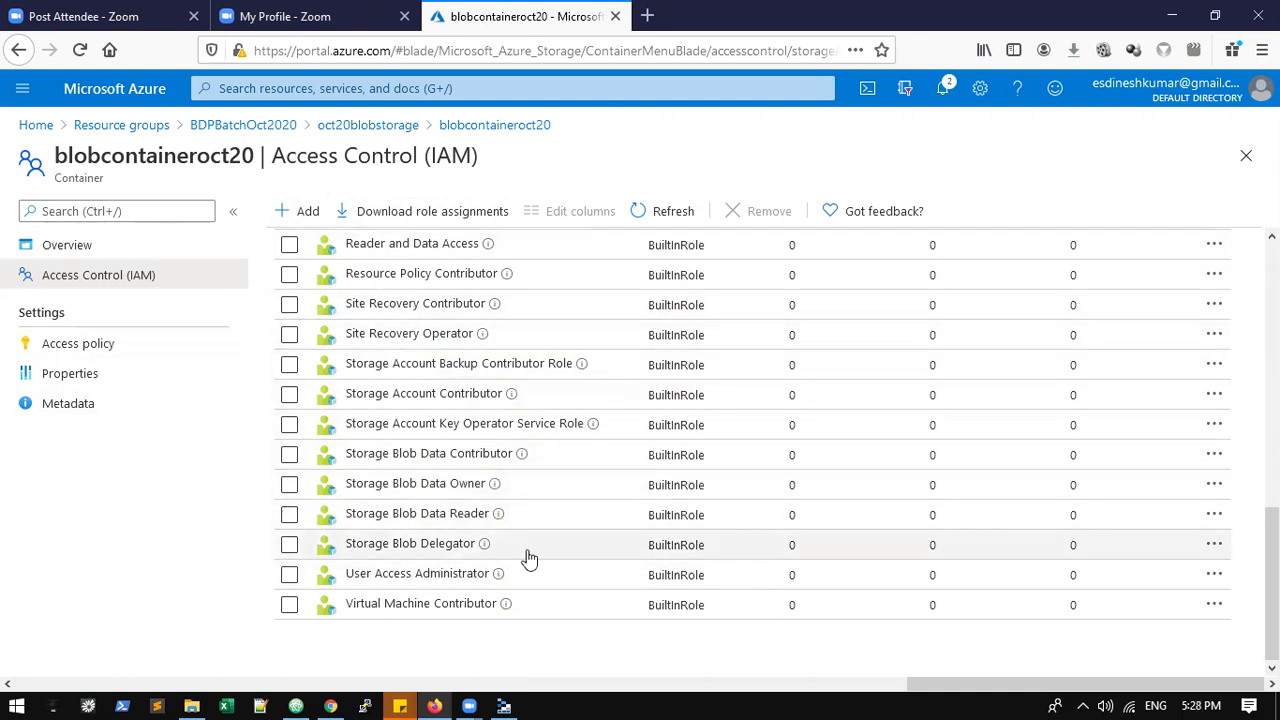
scroll(520, 540, up, 15)
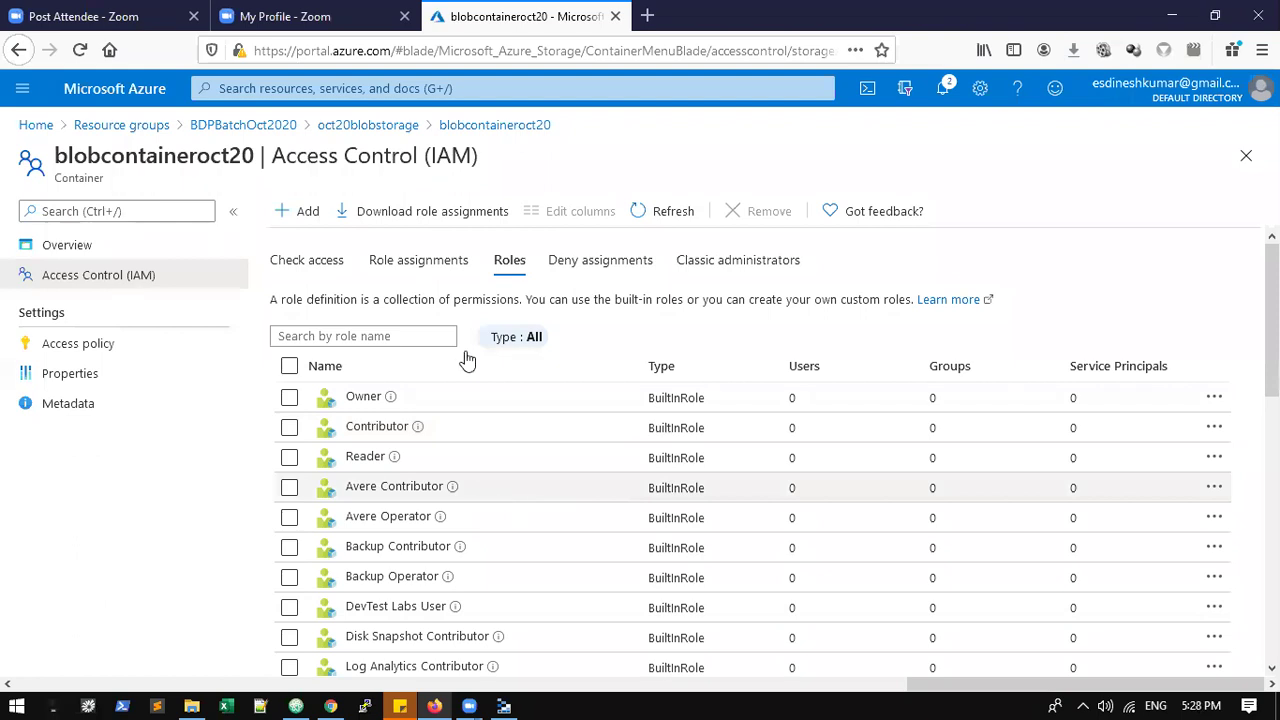
- Glance at Check access, then begin a new role assignment from the Role assignments tab
click(290, 266)
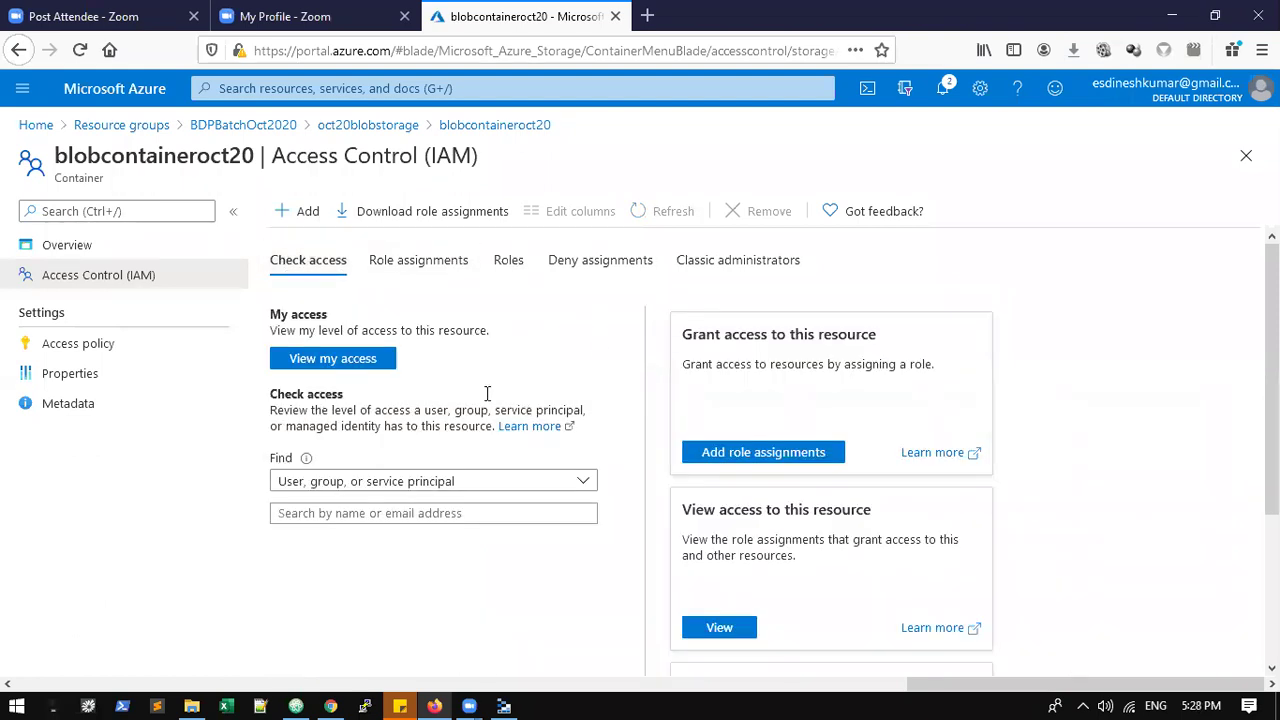
click(410, 259)
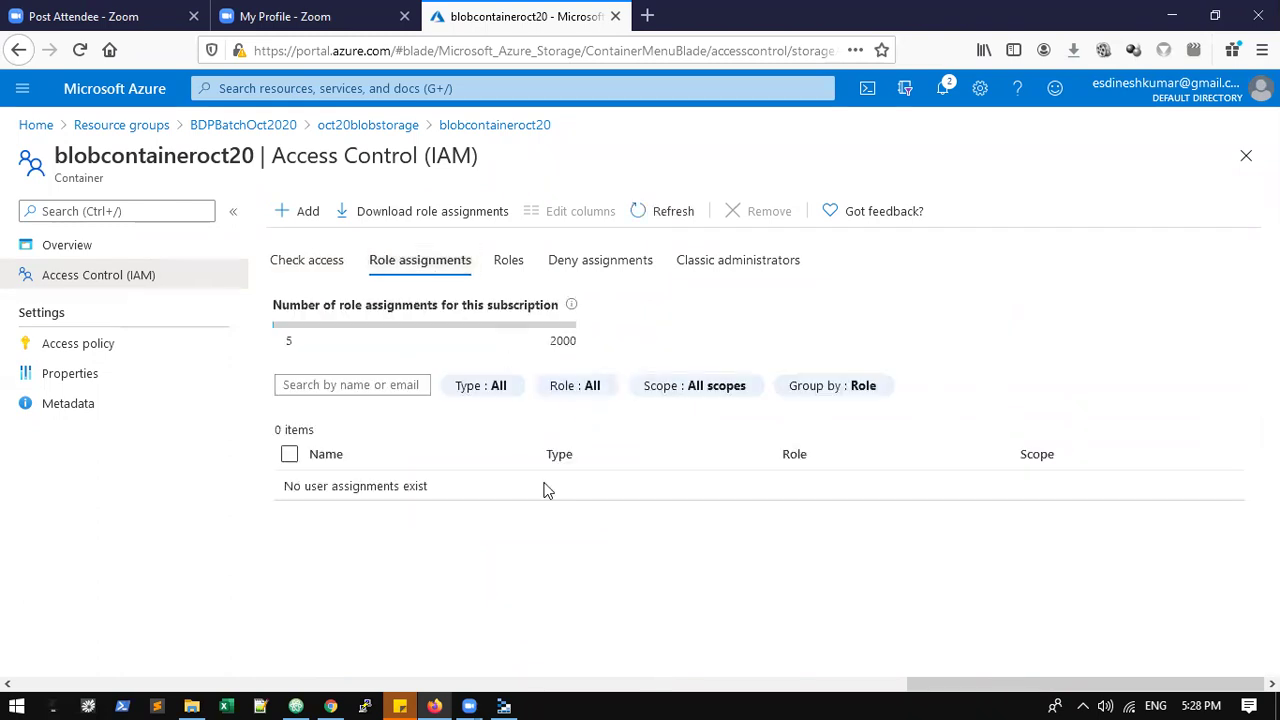
click(300, 222)
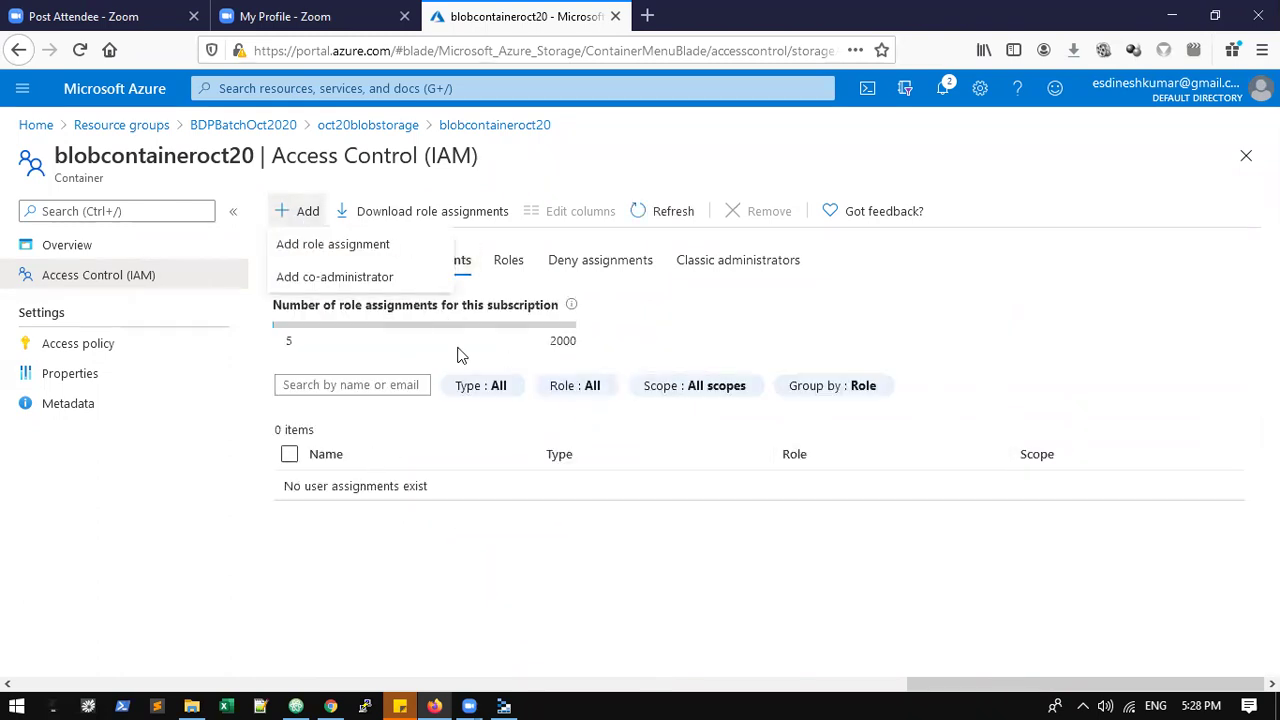
click(360, 246)
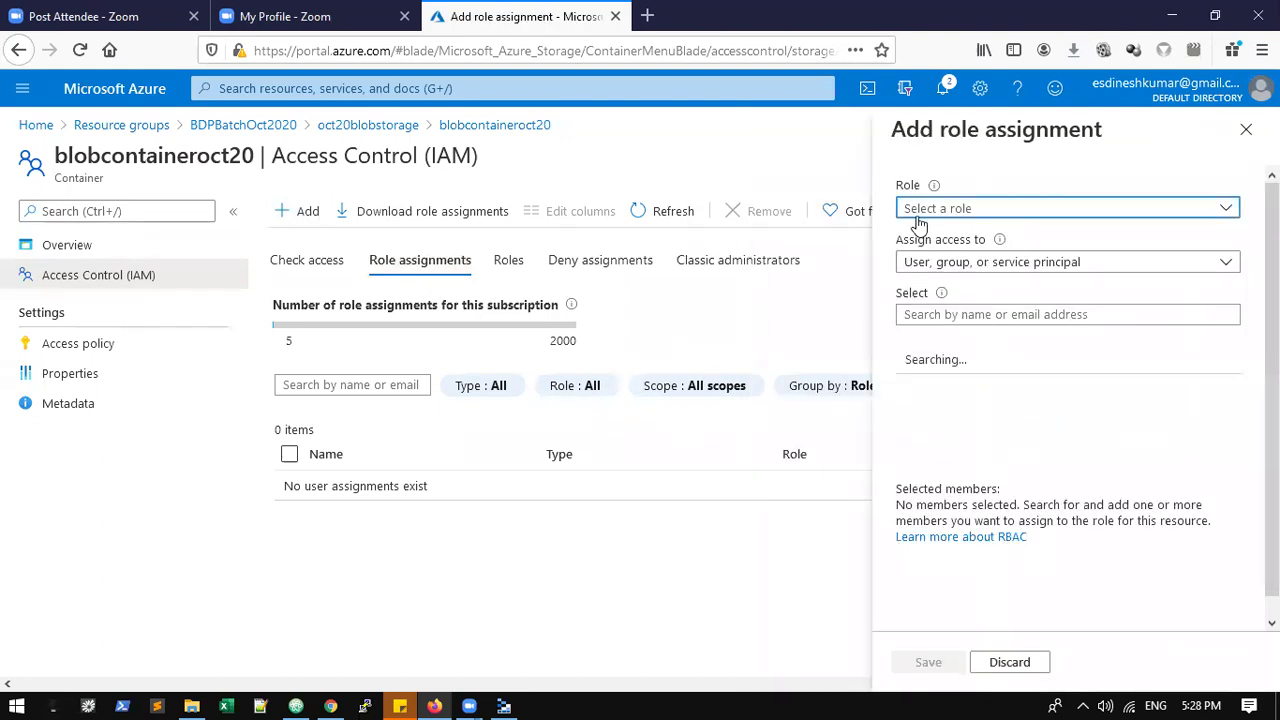
- Pick the Reader role for a new assignment, try the member search, then close it unsaved
click(920, 212)
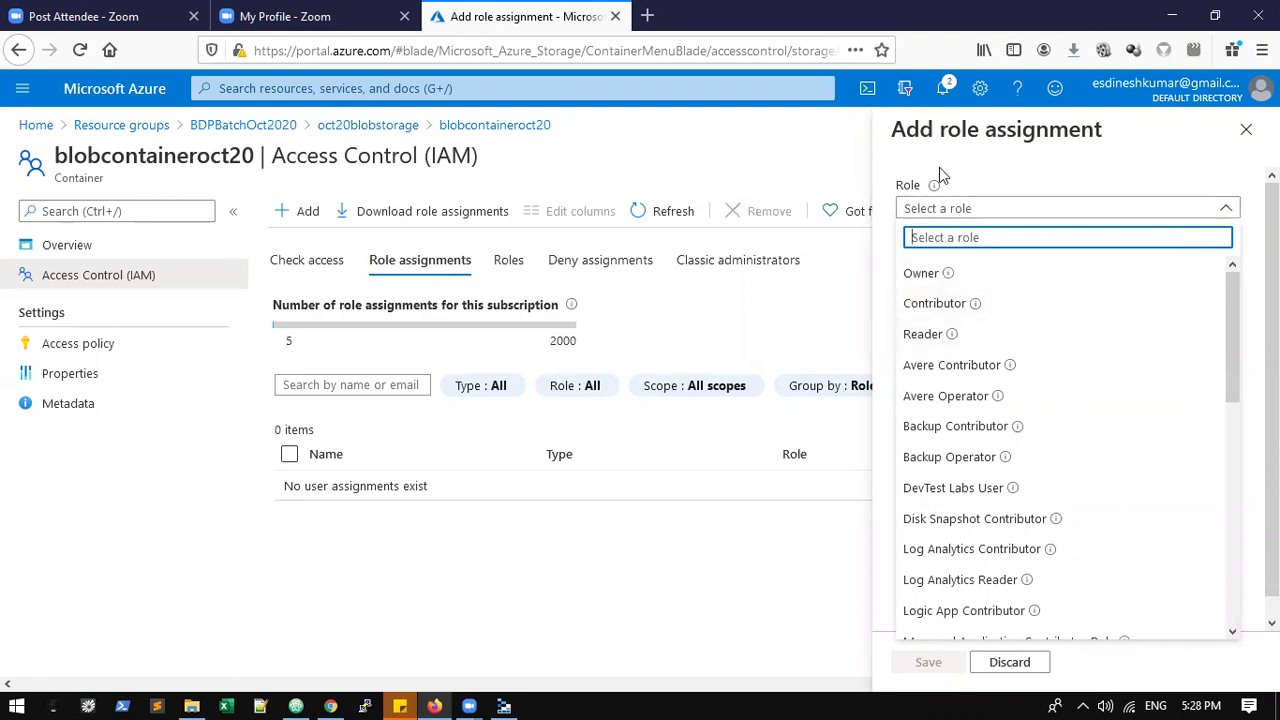
click(926, 336)
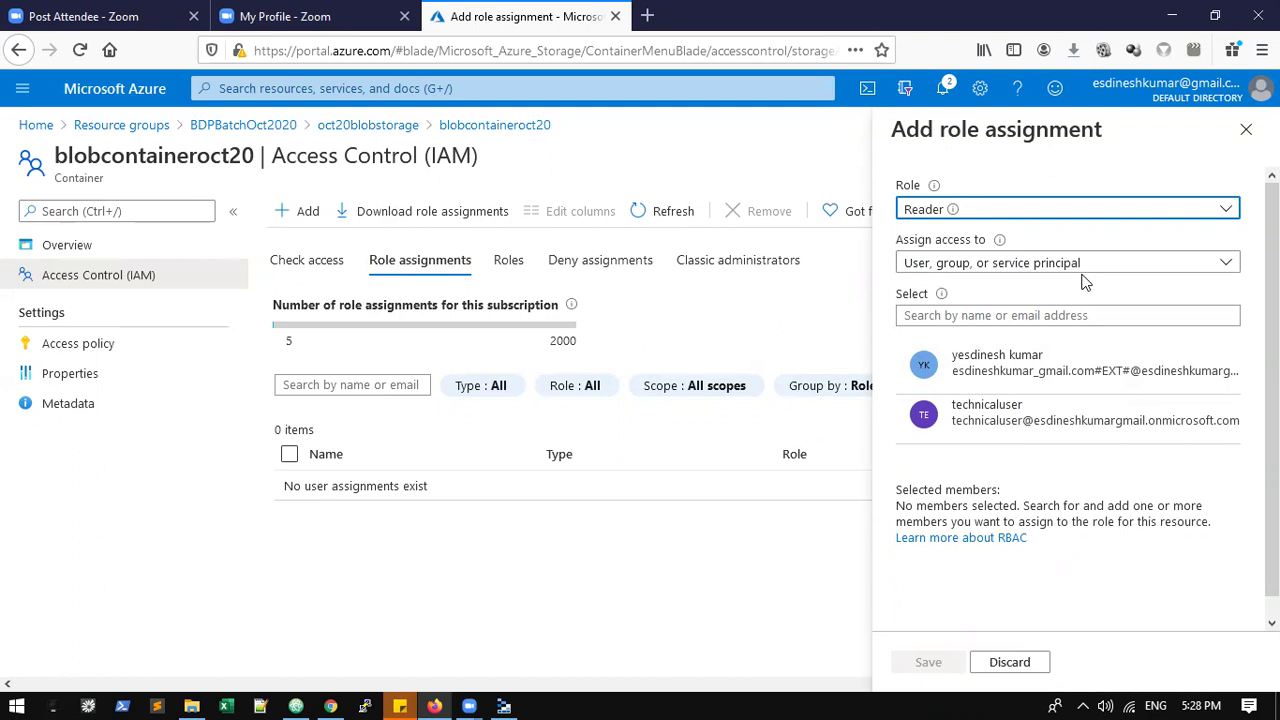
click(1036, 318)
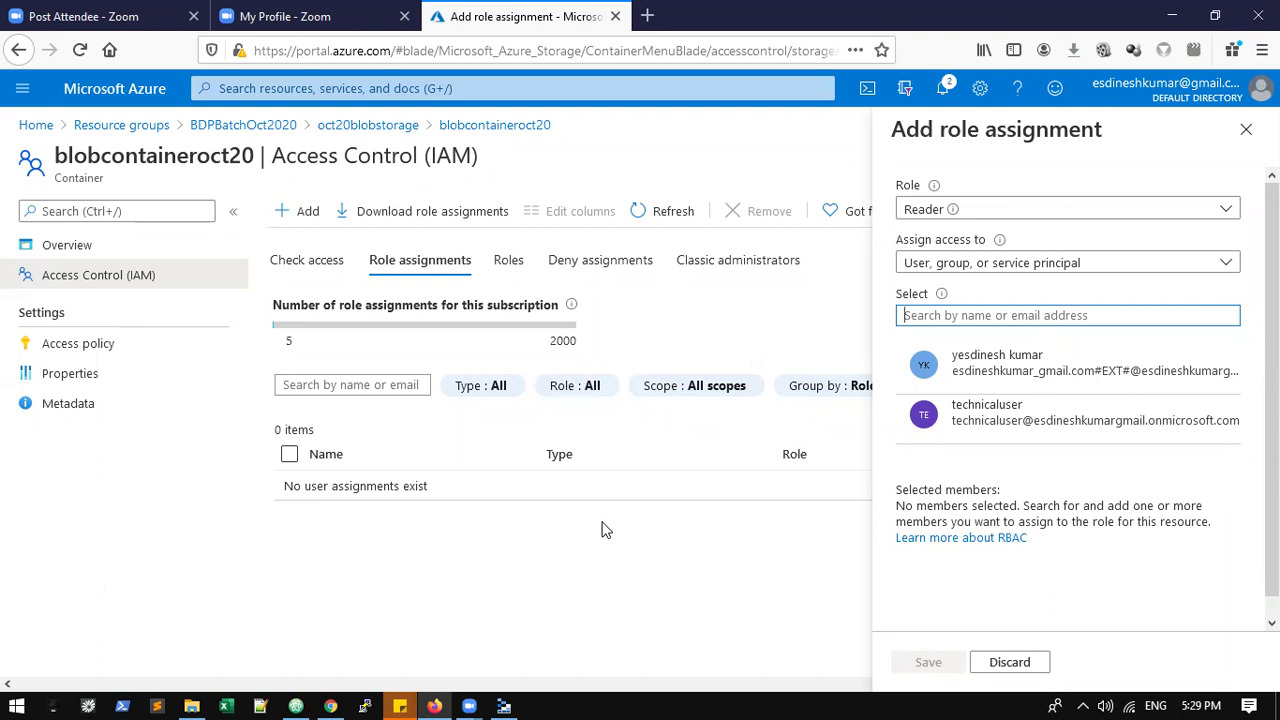
click(800, 622)
click(1246, 129)
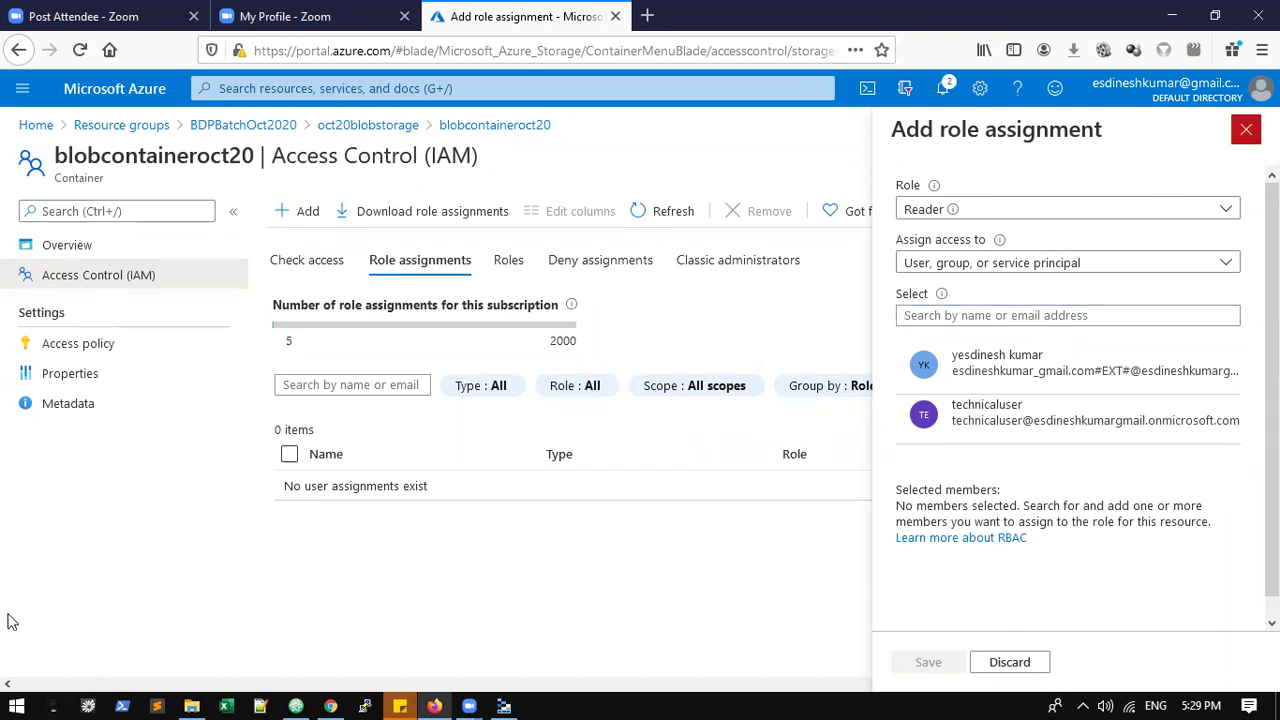
- Return to the container Overview and open dataset/patient, listing data_10Records.txt and data_25.txt
click(337, 264)
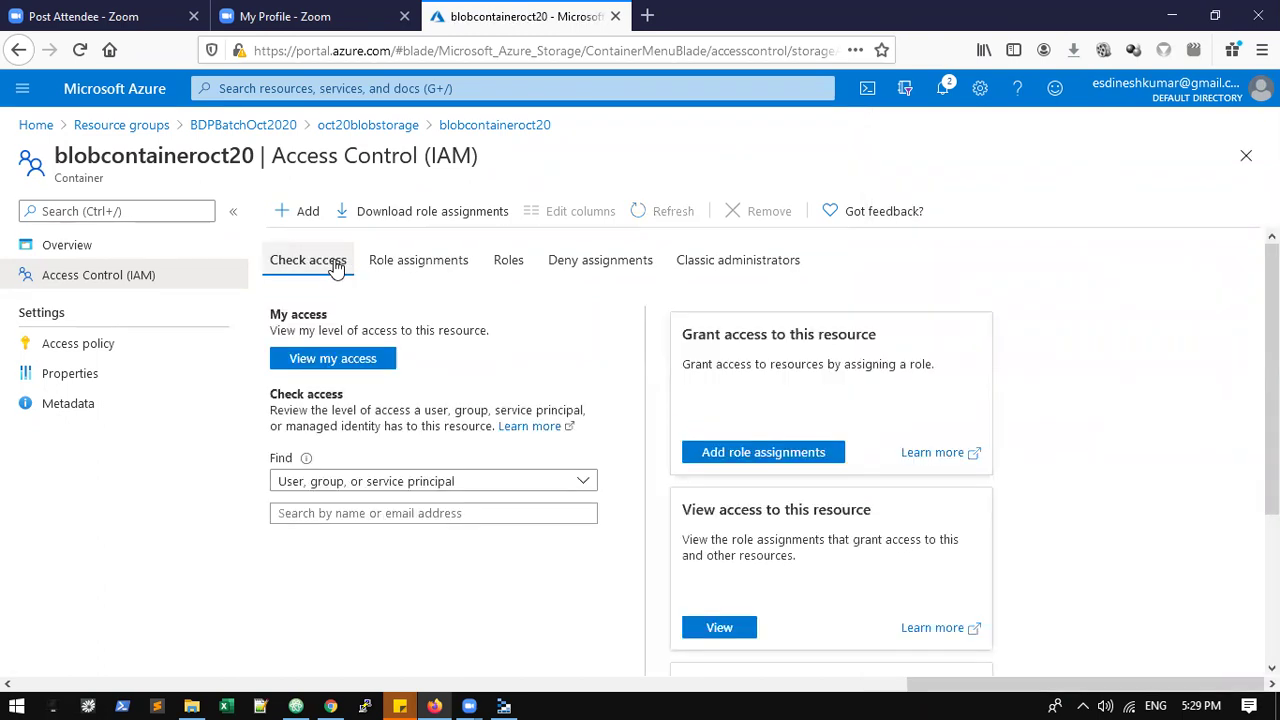
click(100, 246)
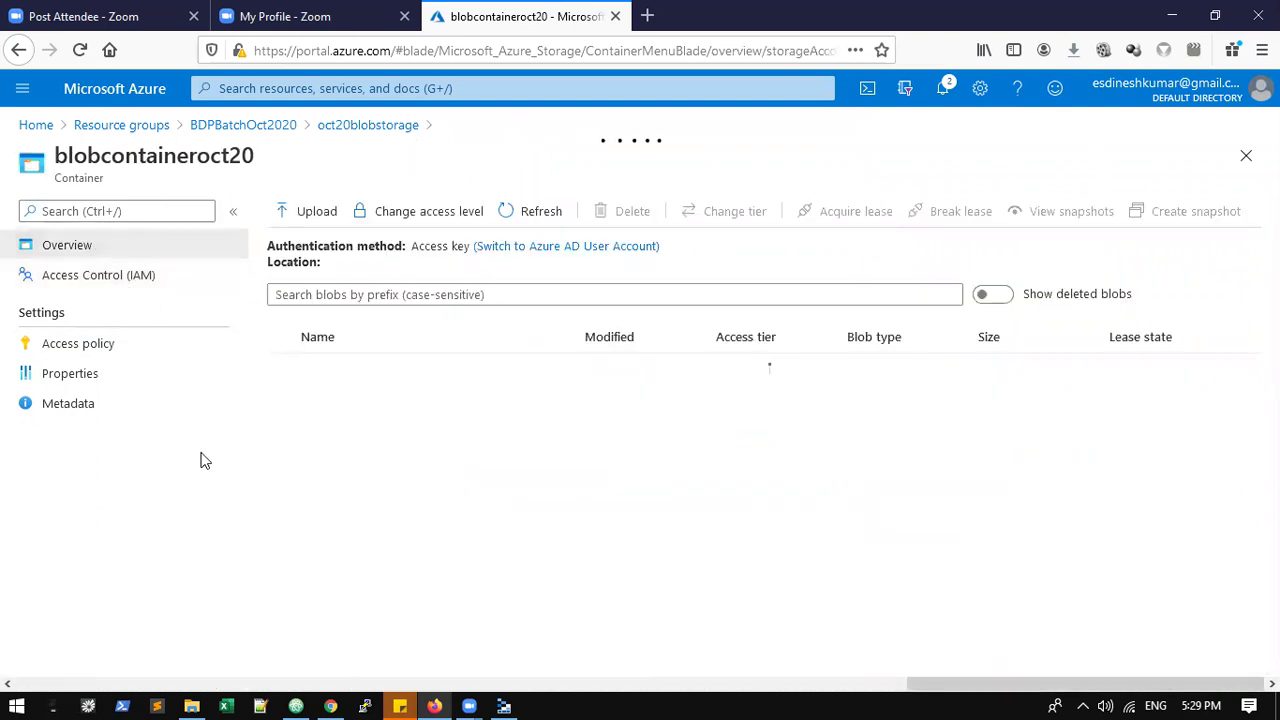
click(345, 369)
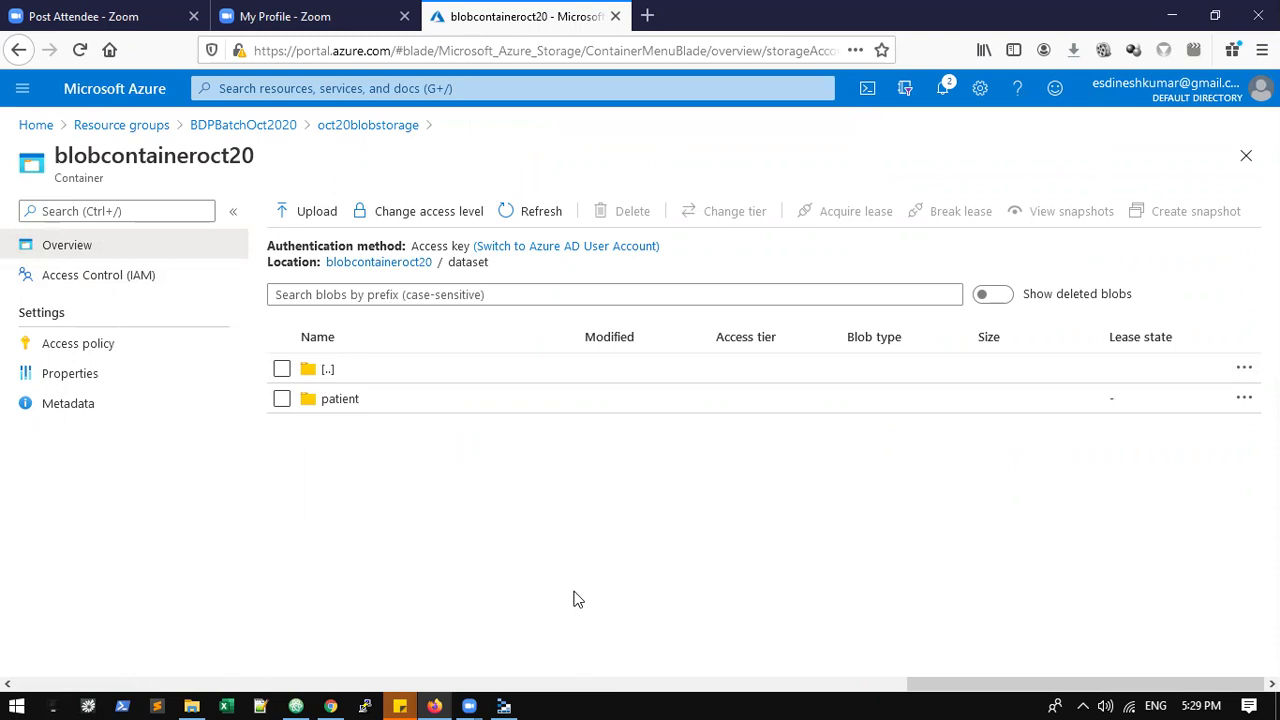
click(353, 406)
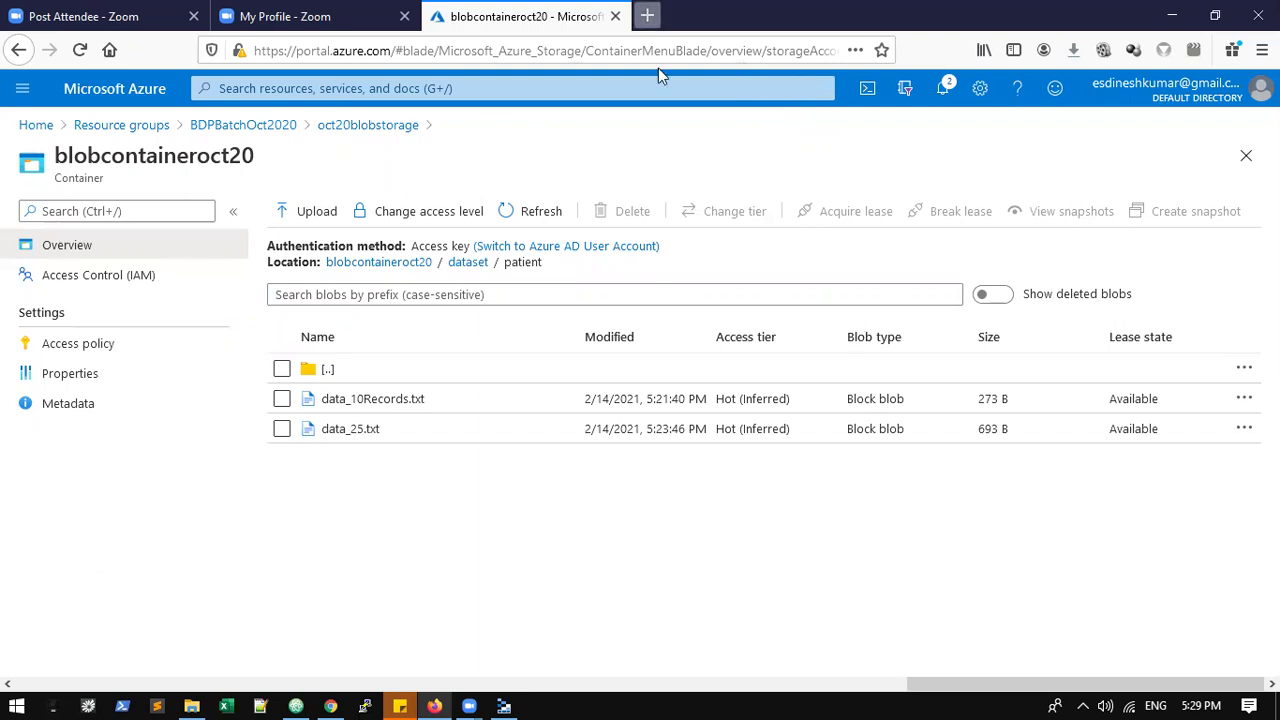
- Search Google for 'azure free account' in a new tab and open 'Create your Azure free account today'
click(647, 15)
text(azure )
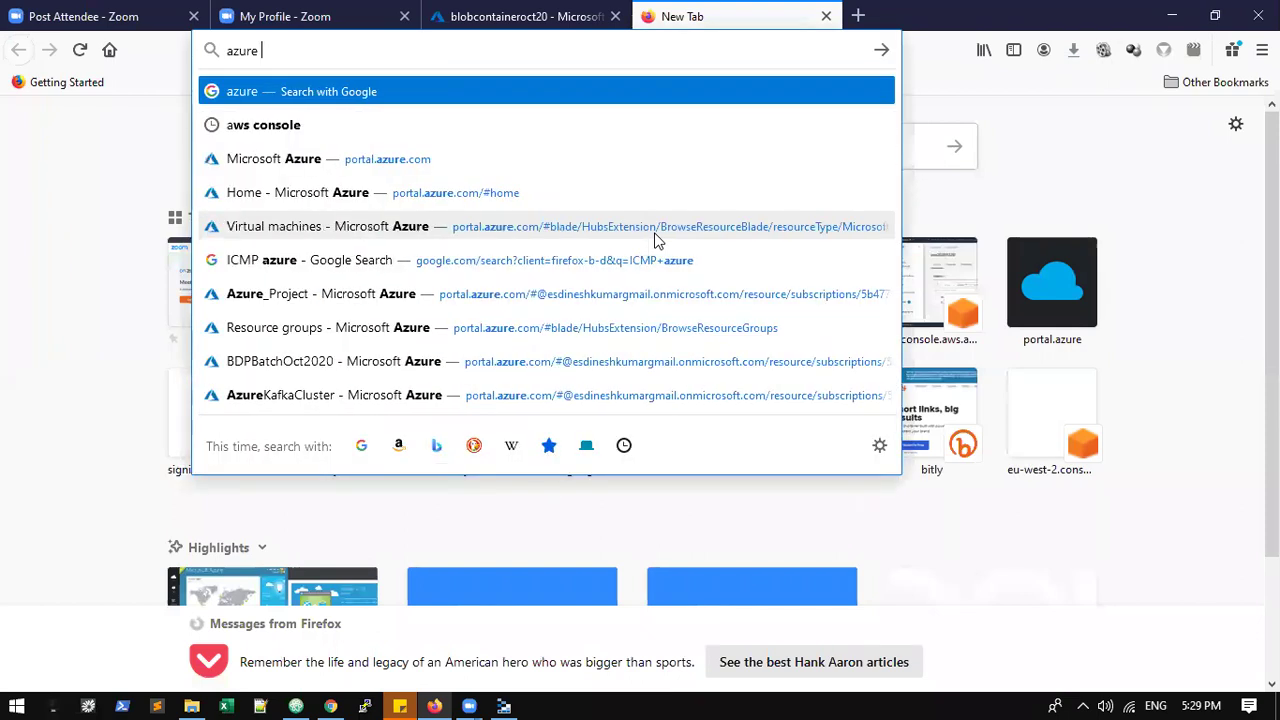
text(p)
key(BackSpace)
text(free)
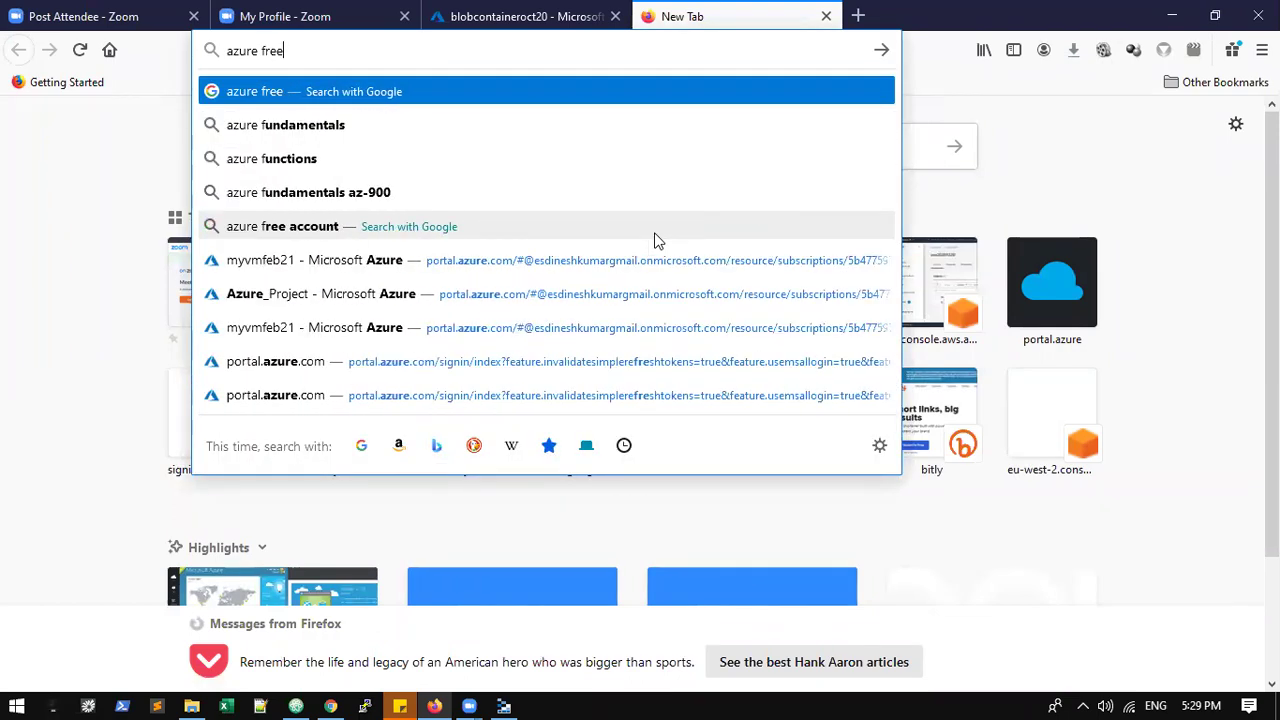
key(Down)
key(Return)
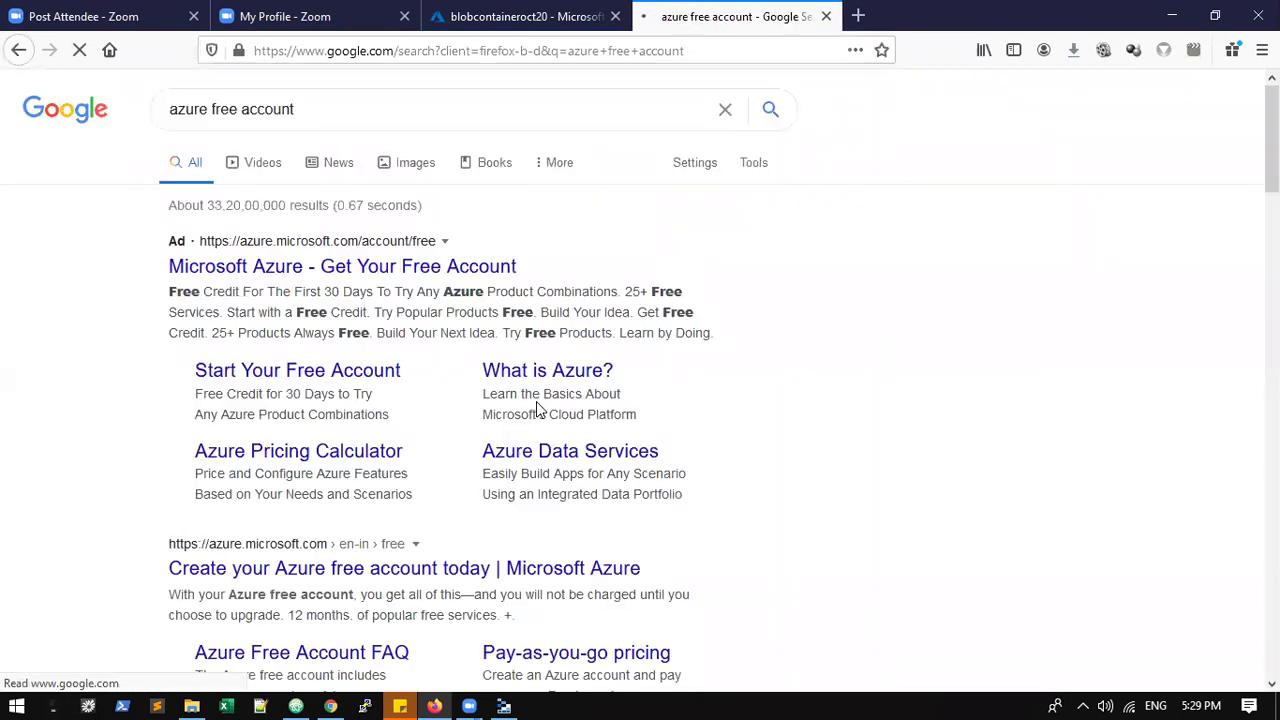
scroll(238, 452, down, 2)
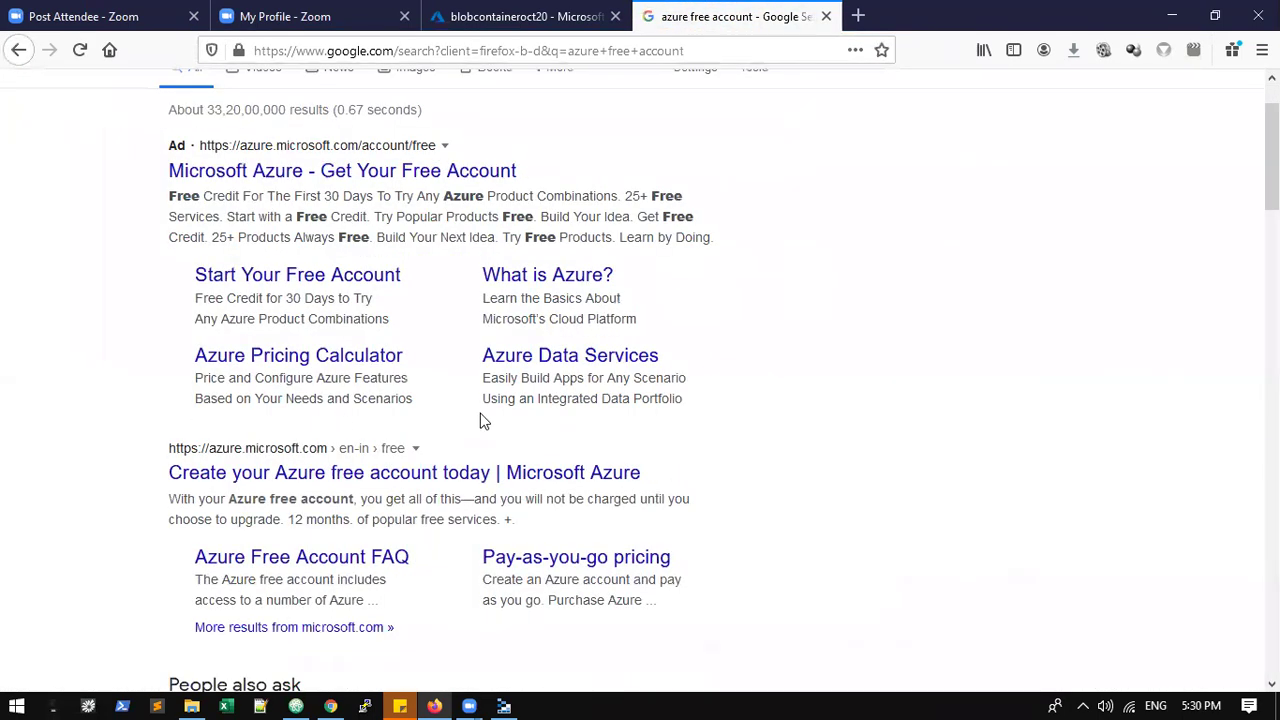
click(390, 480)
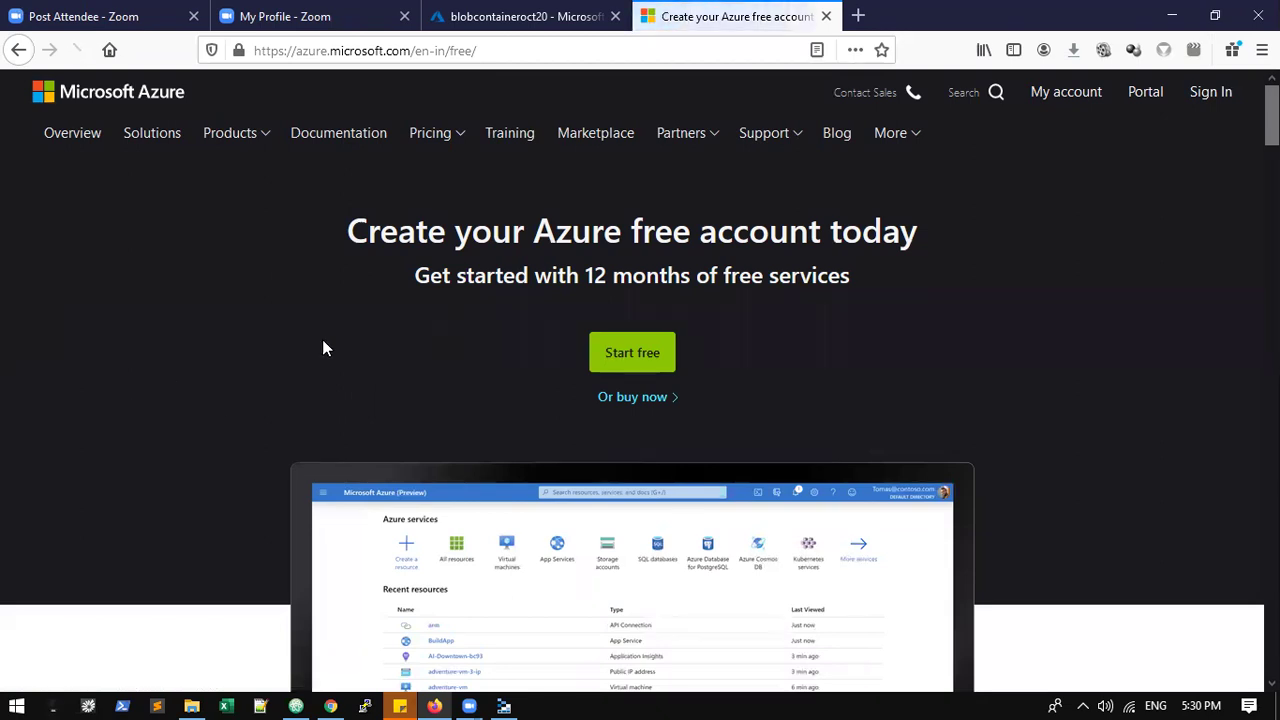
- Start the Azure free-account signup, see that an account already exists, and go back
scroll(322, 348, down, 2)
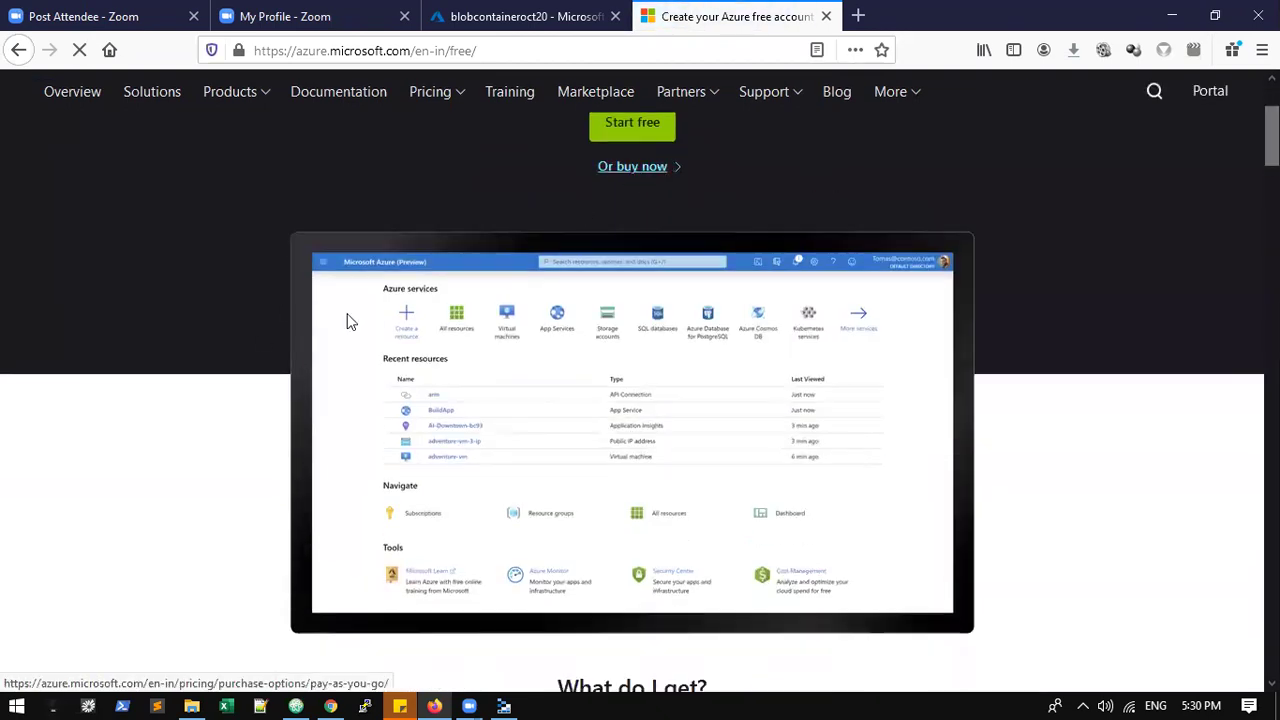
scroll(347, 320, up, 2)
click(620, 362)
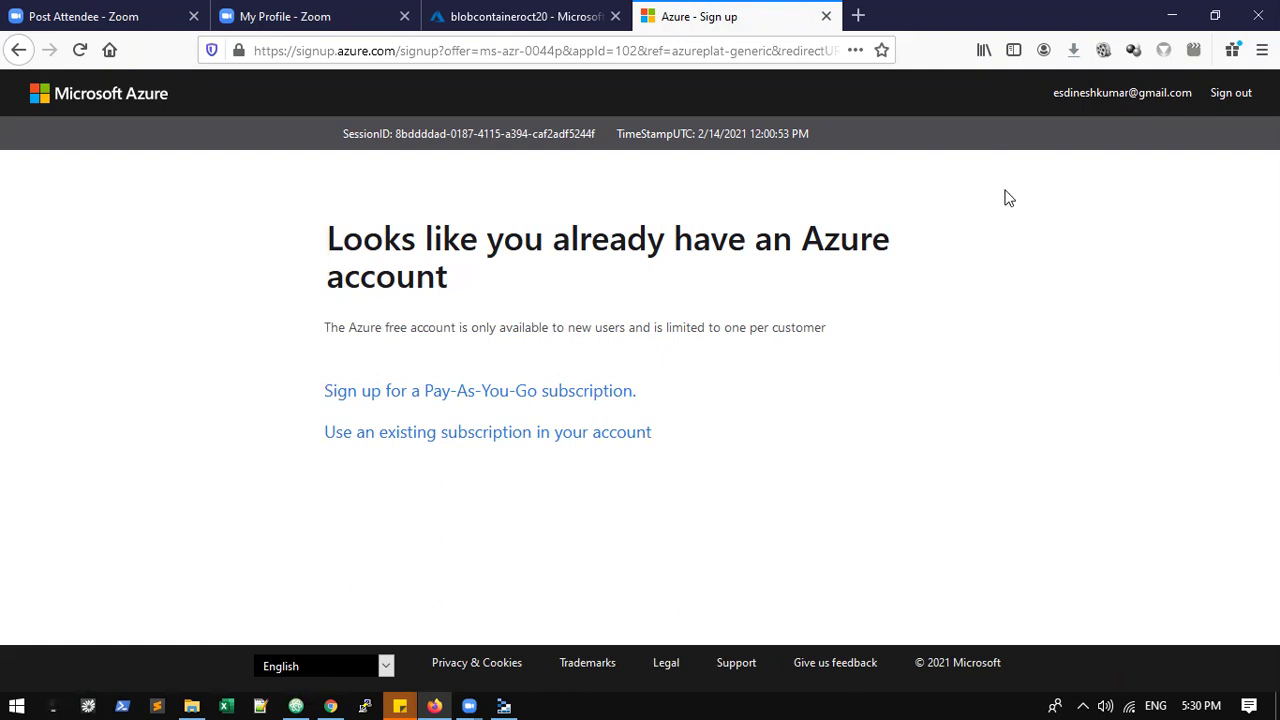
click(20, 52)
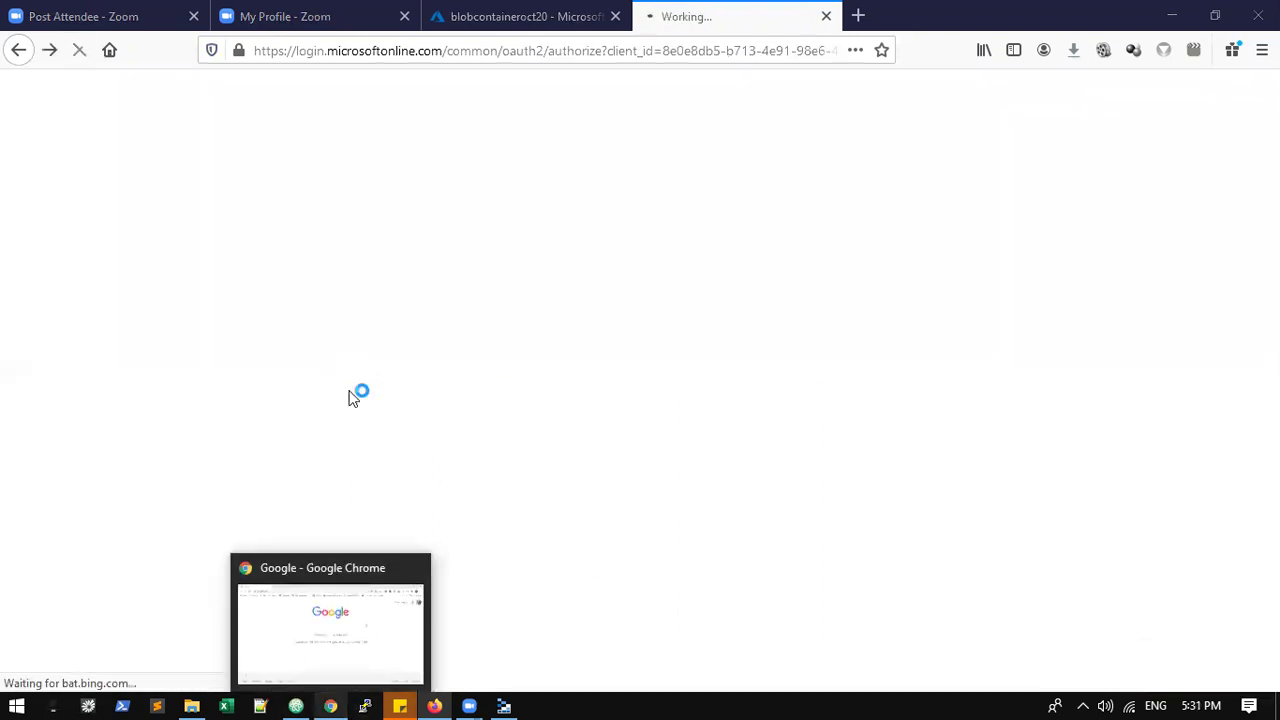
- Bring the Chrome window showing the Google home page to the front
click(365, 706)
click(960, 9)
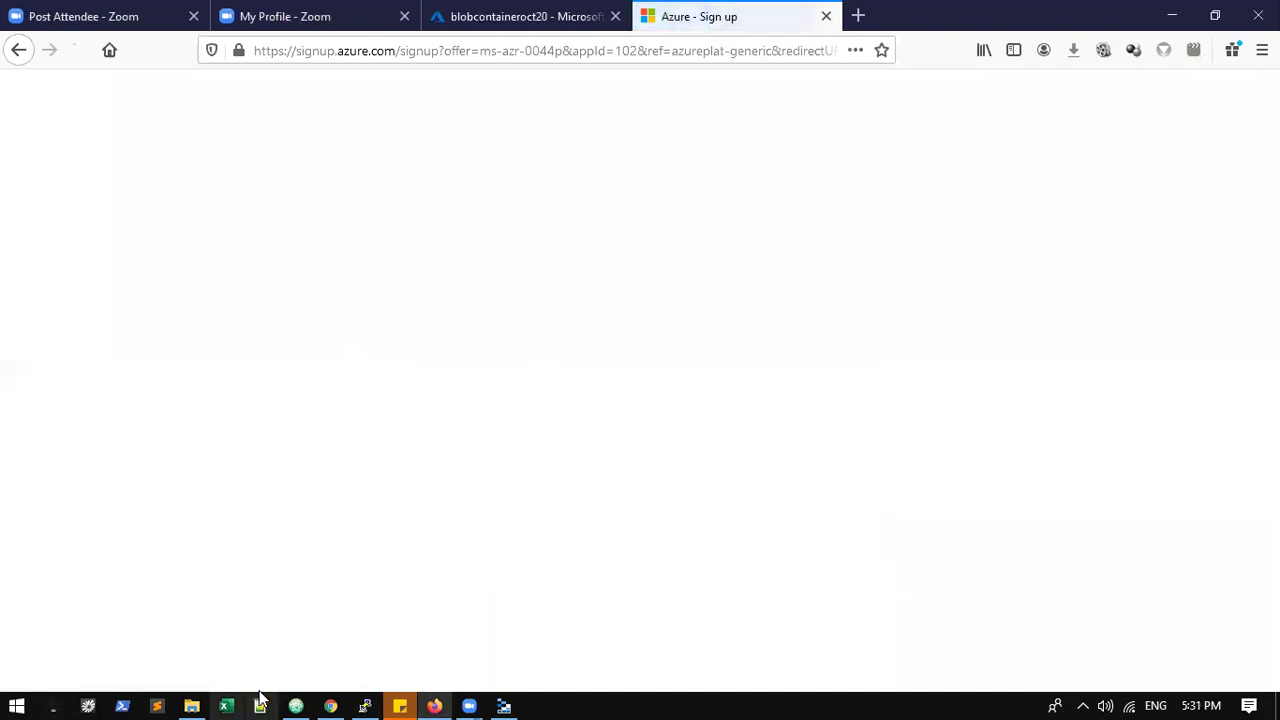
click(323, 696)
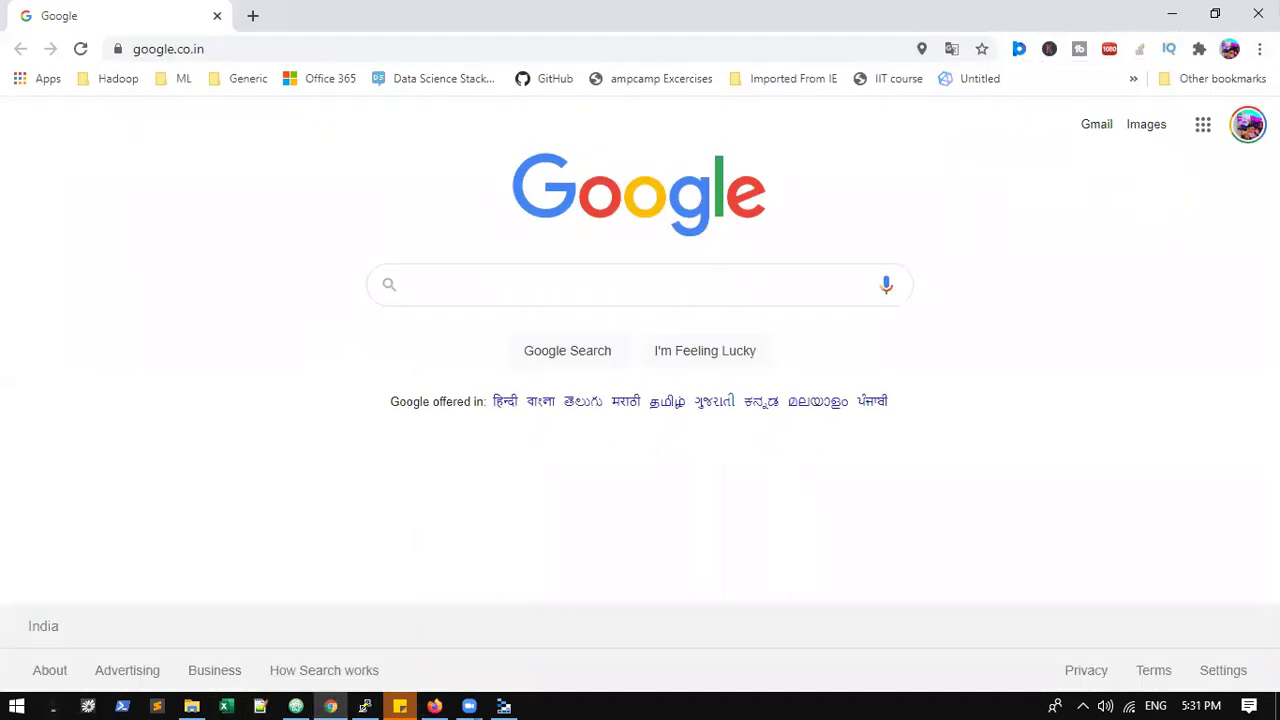
- In a Chrome incognito window, search 'azure free acount' and reach the Microsoft sign-in page
click(1259, 48)
click(1190, 121)
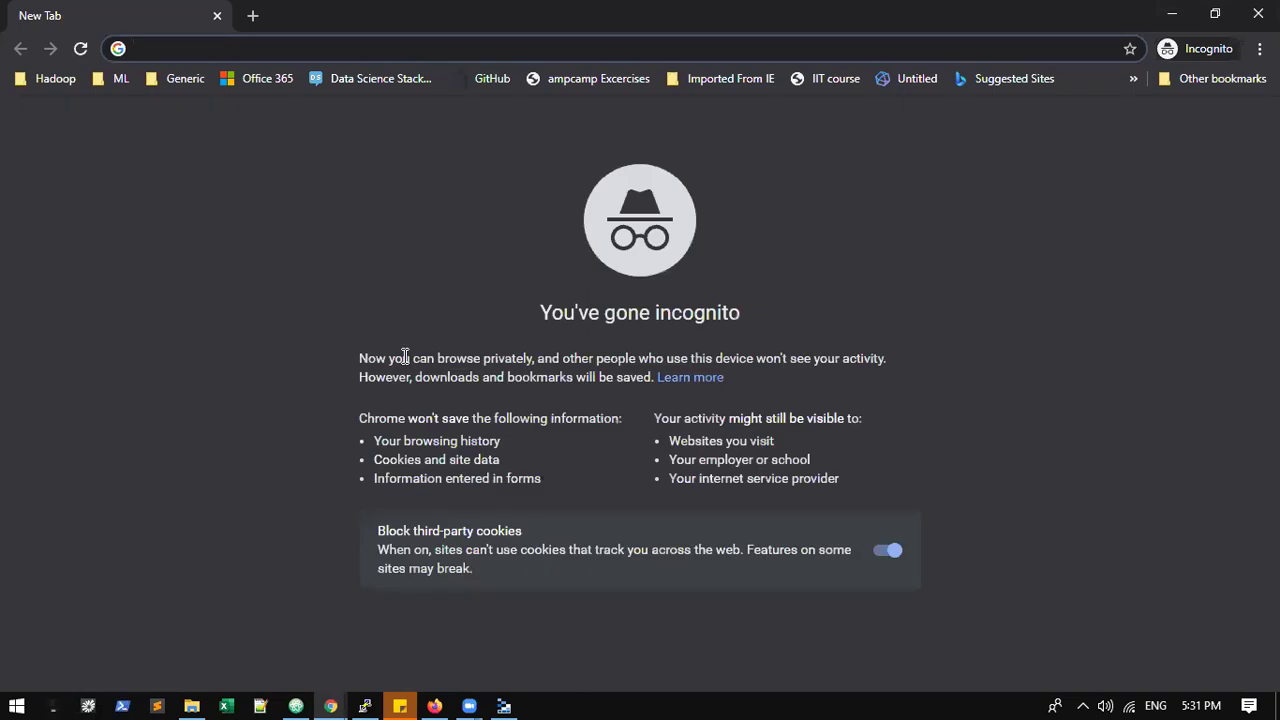
text(azure )
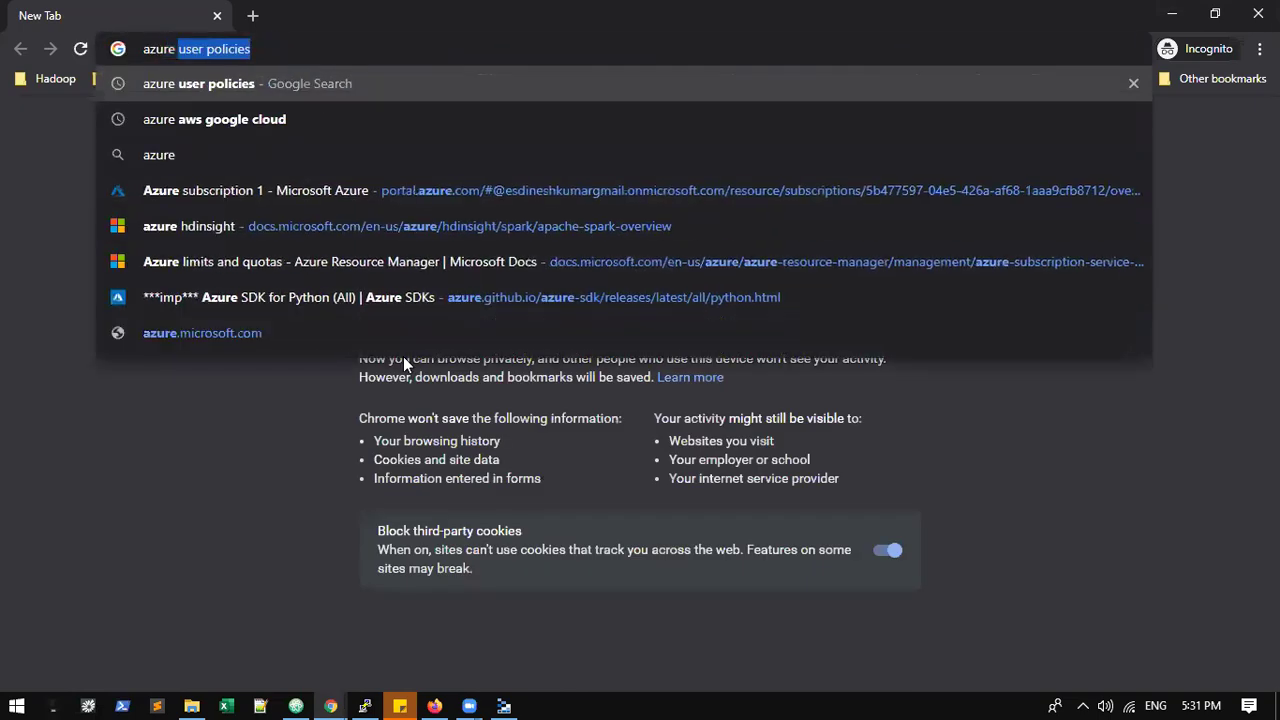
text(free acount)
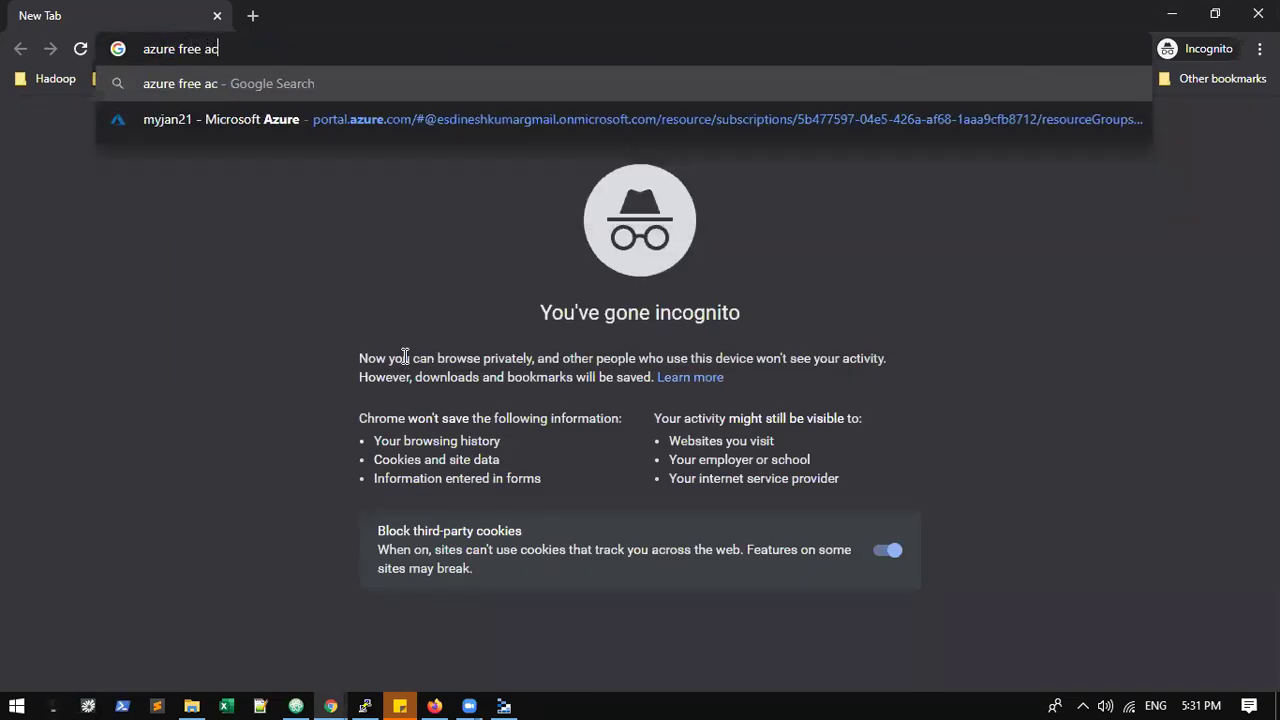
key(Return)
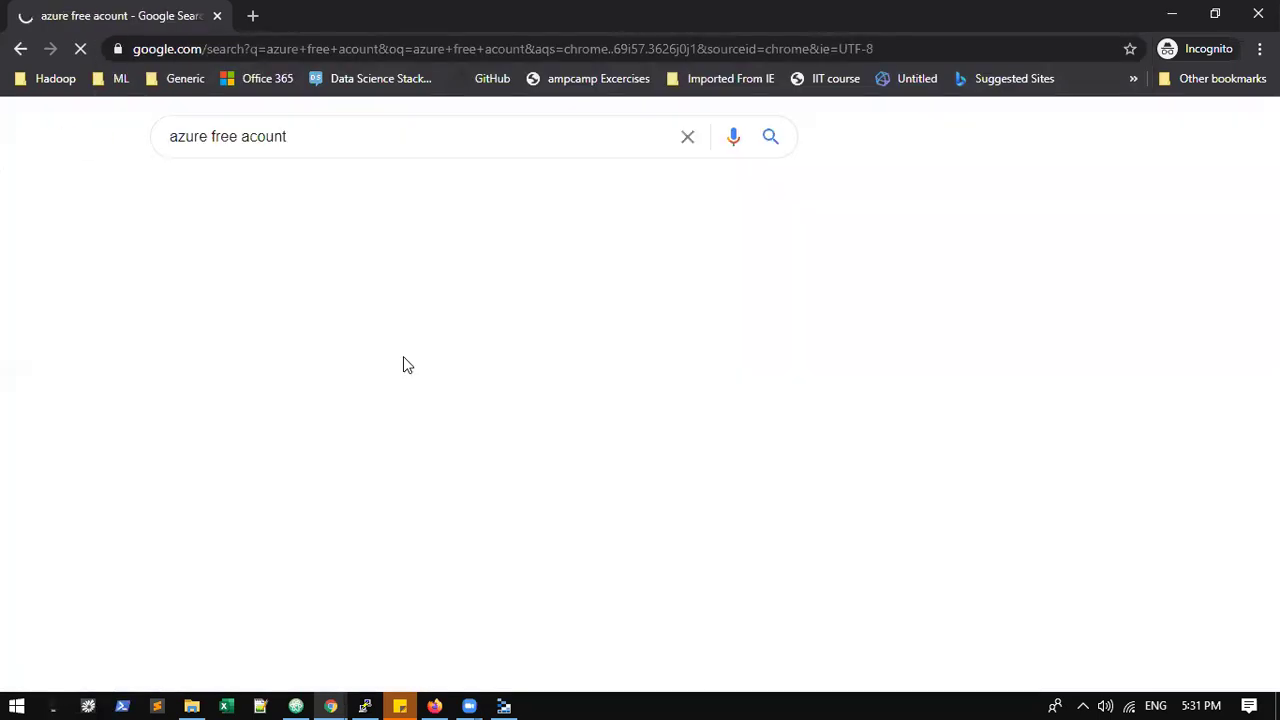
scroll(366, 500, down, 3)
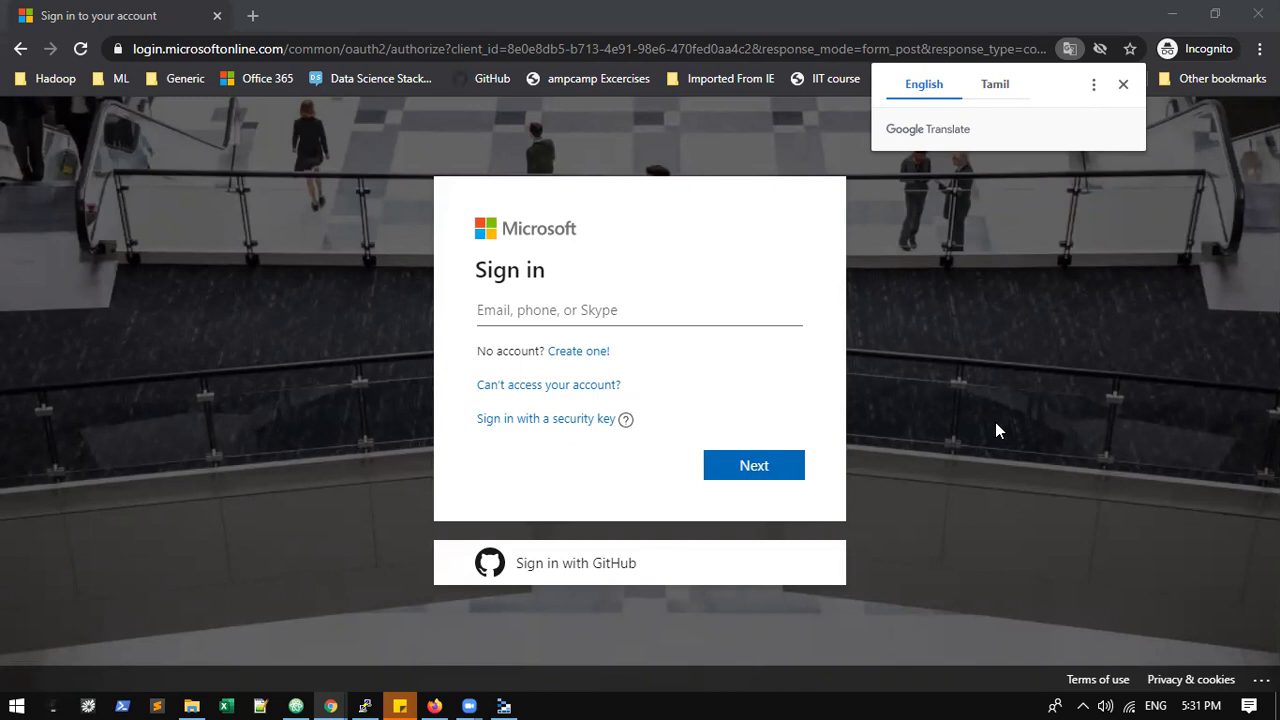
click(1123, 86)
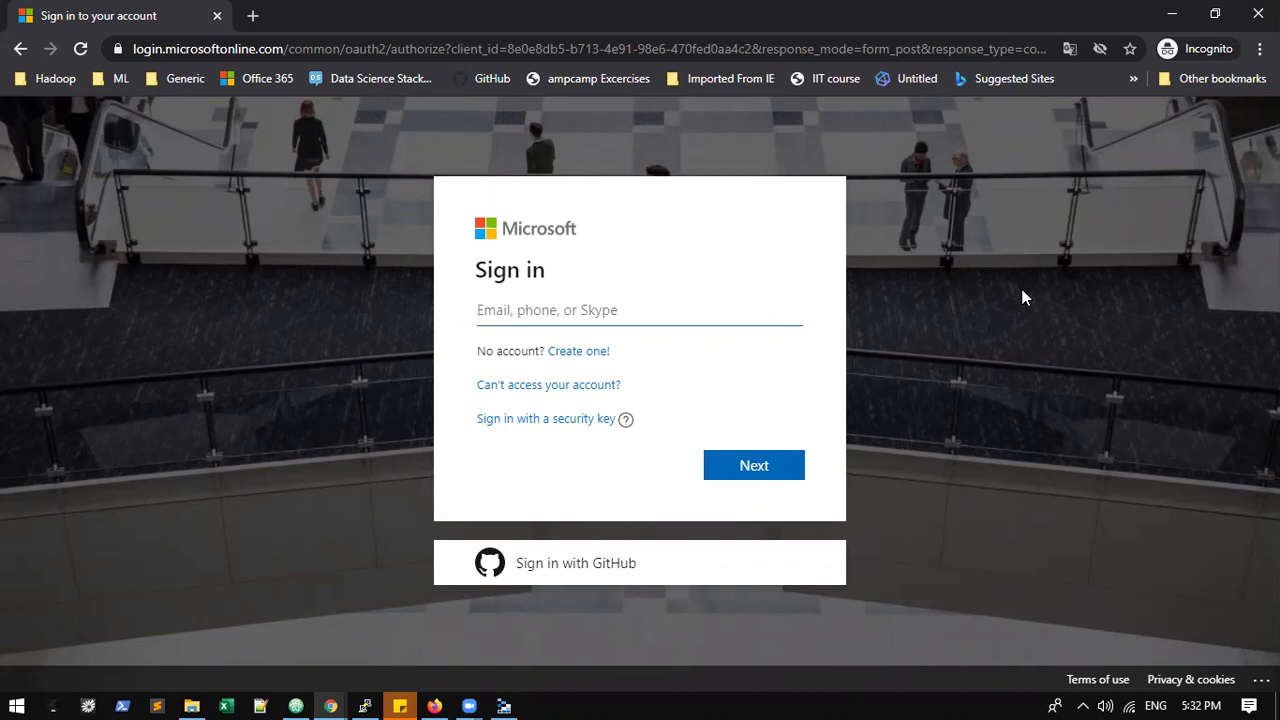
- Switch back to Firefox showing the Azure existing-account notice
key(alt+Tab)
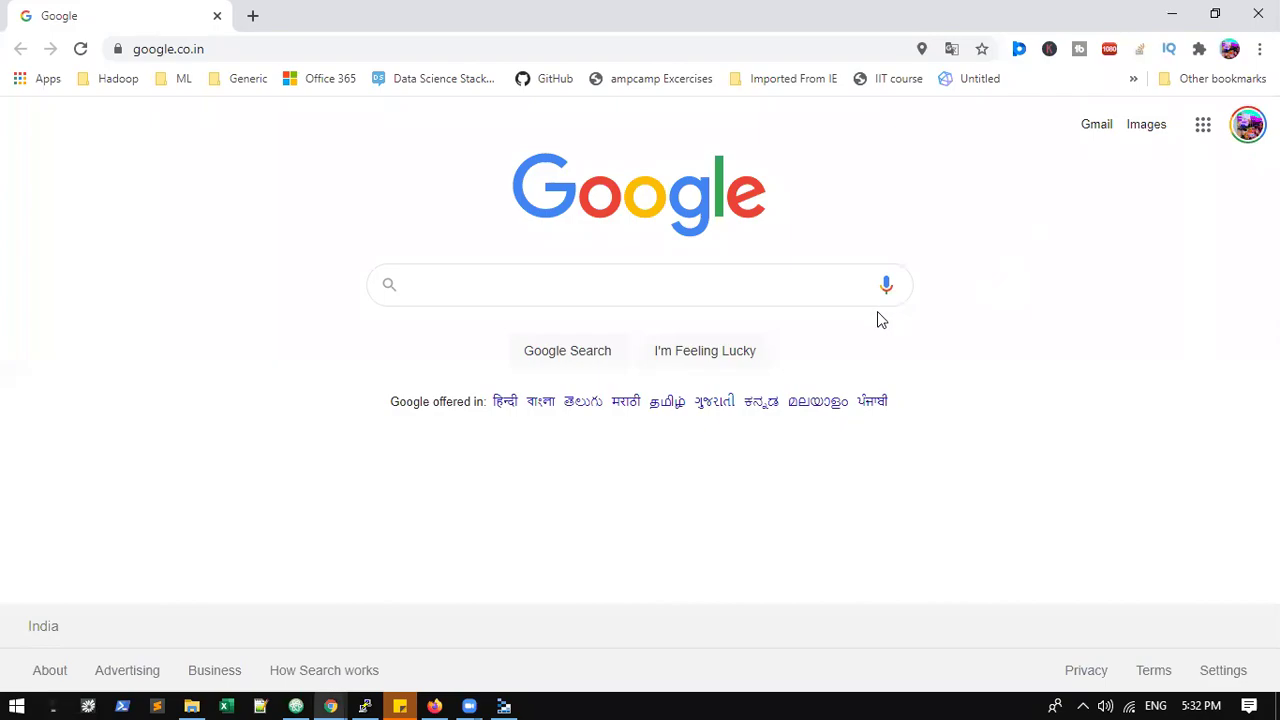
key(alt+Tab)
key(alt+Tab)
key(Tab)
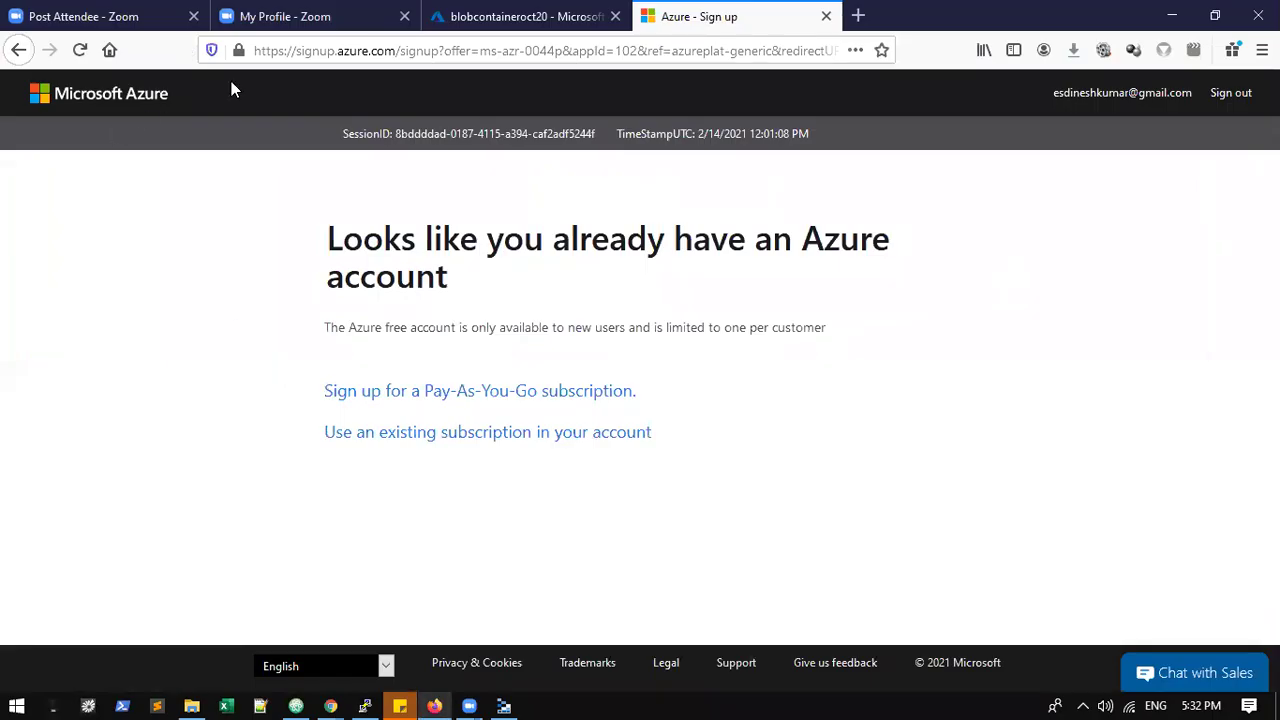
- From the blobcontaineroct20 container's Home breadcrumb, open the portal Home page in a new tab and view it
click(520, 16)
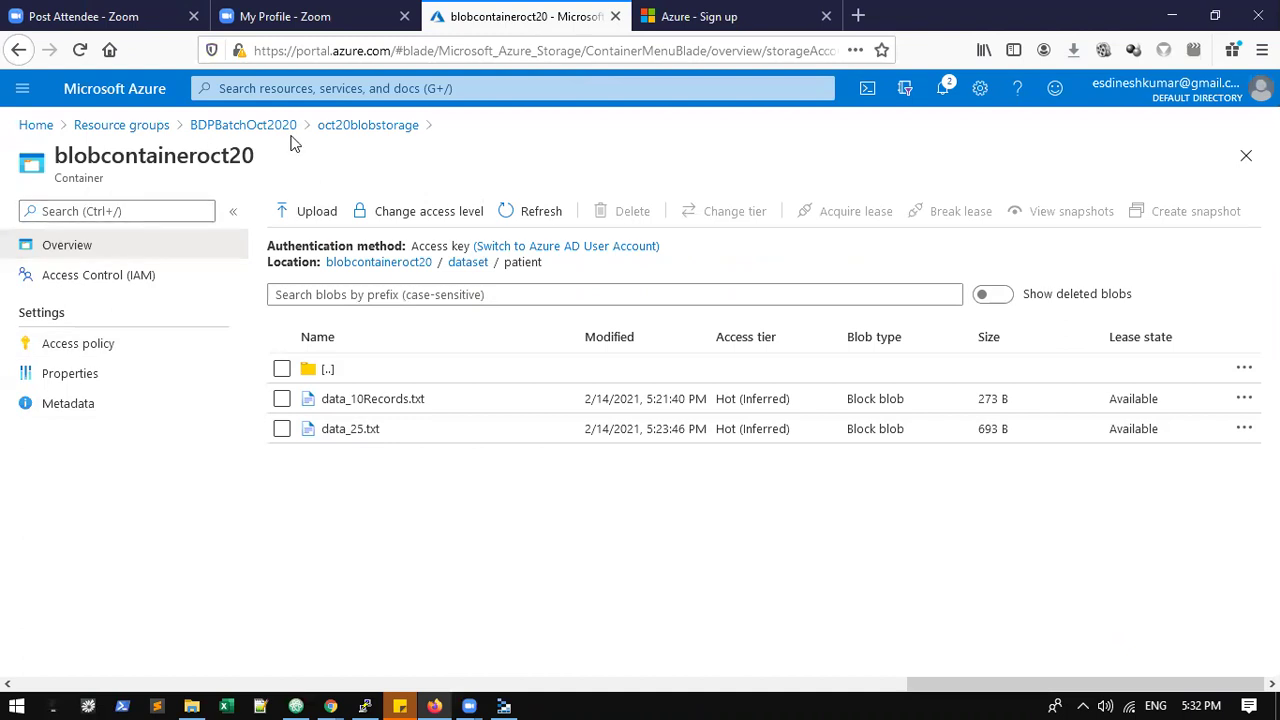
right_click(36, 132)
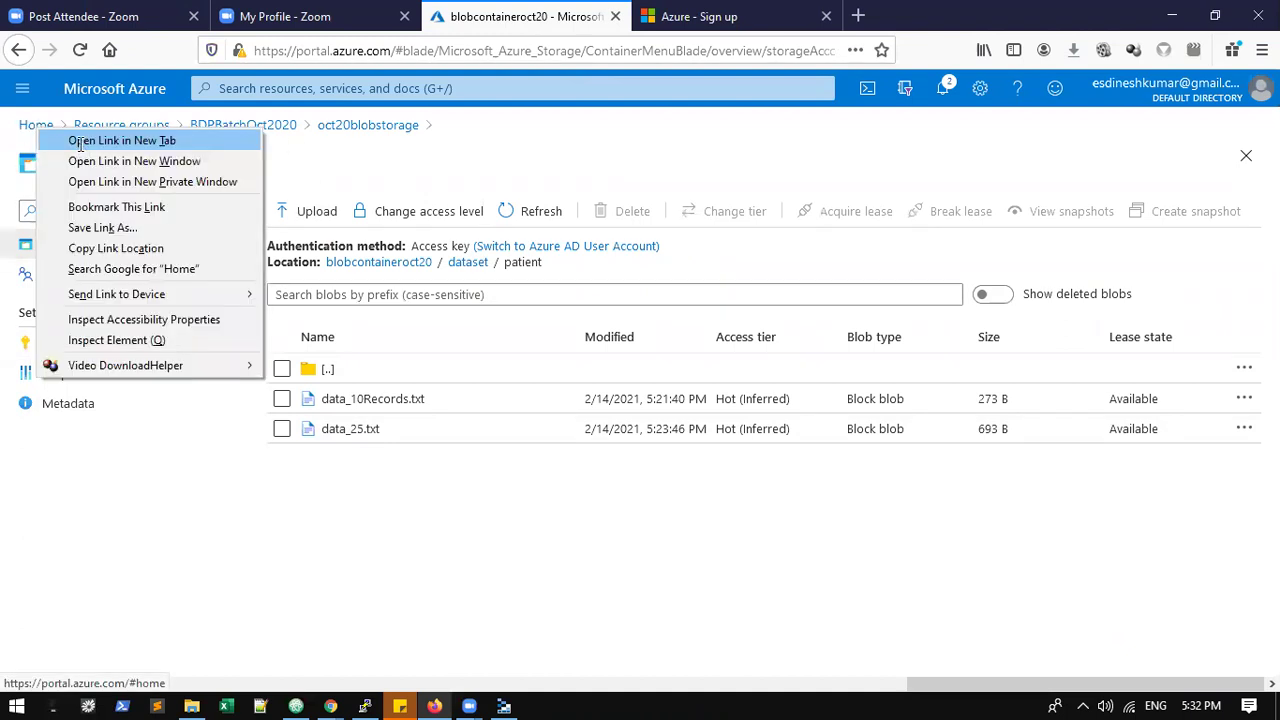
click(80, 137)
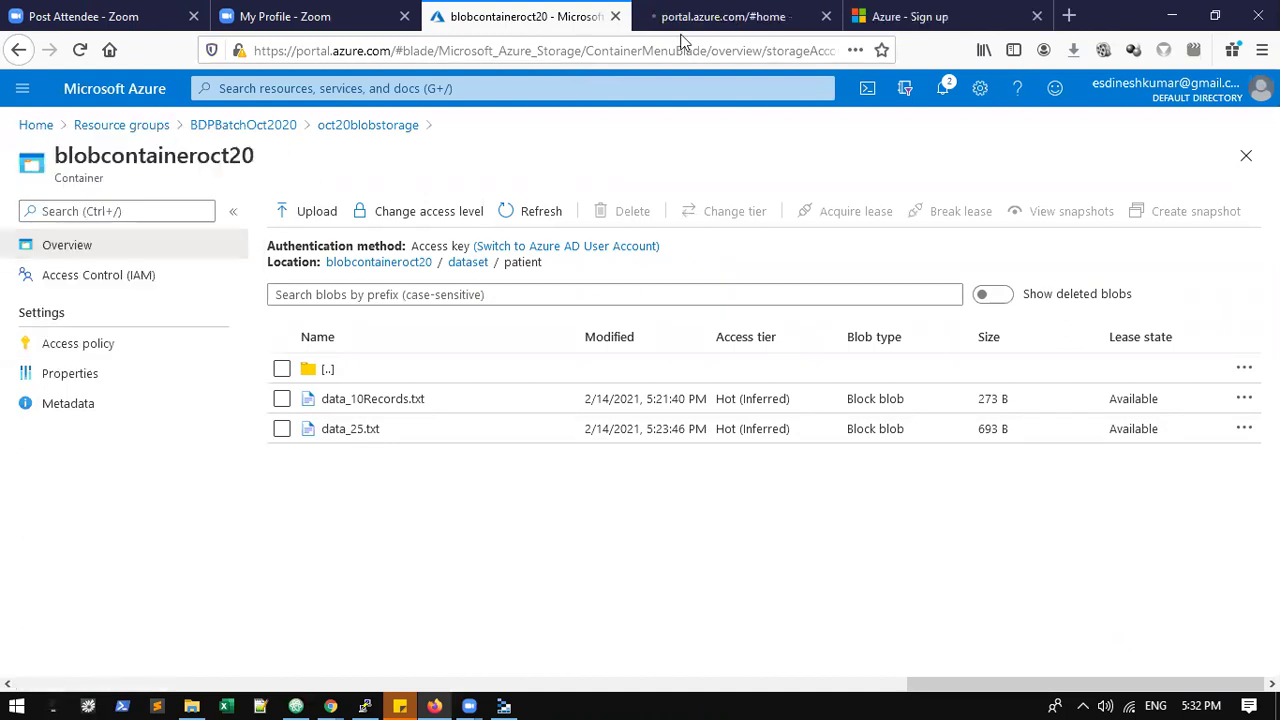
click(760, 18)
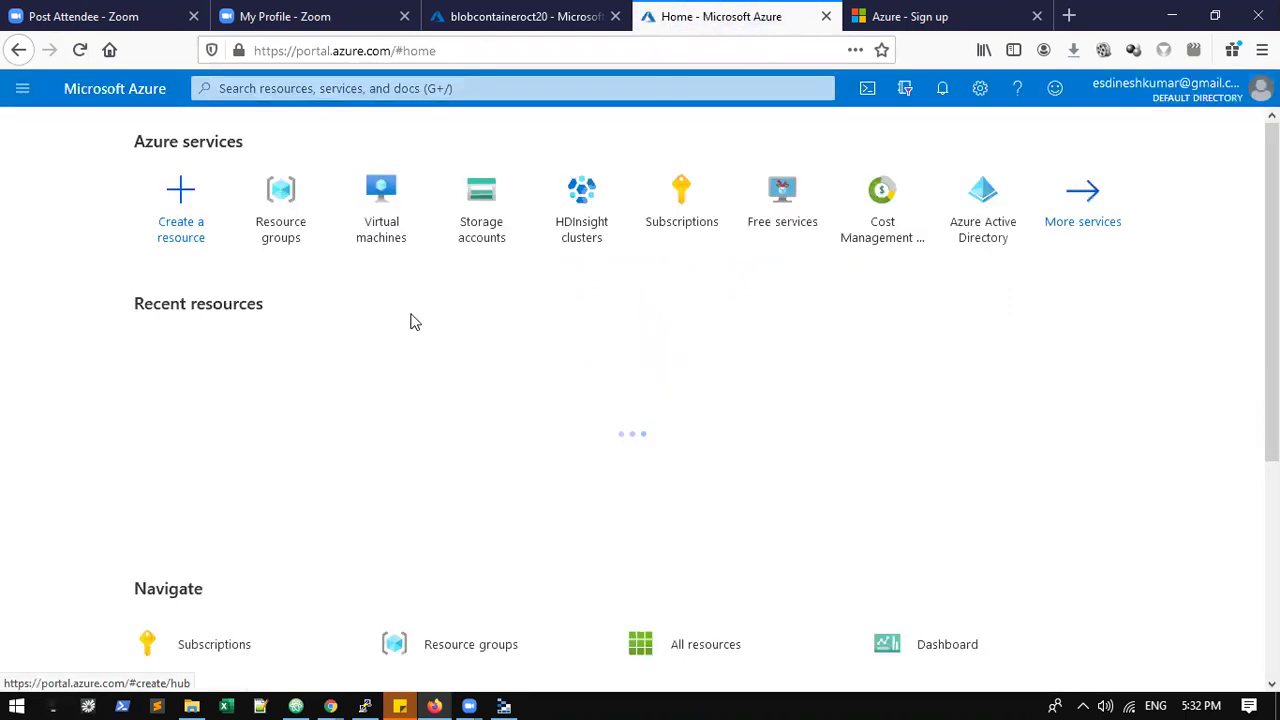
- Open Azure subscription 1's details from Subscriptions and close the Azure signup page
click(686, 250)
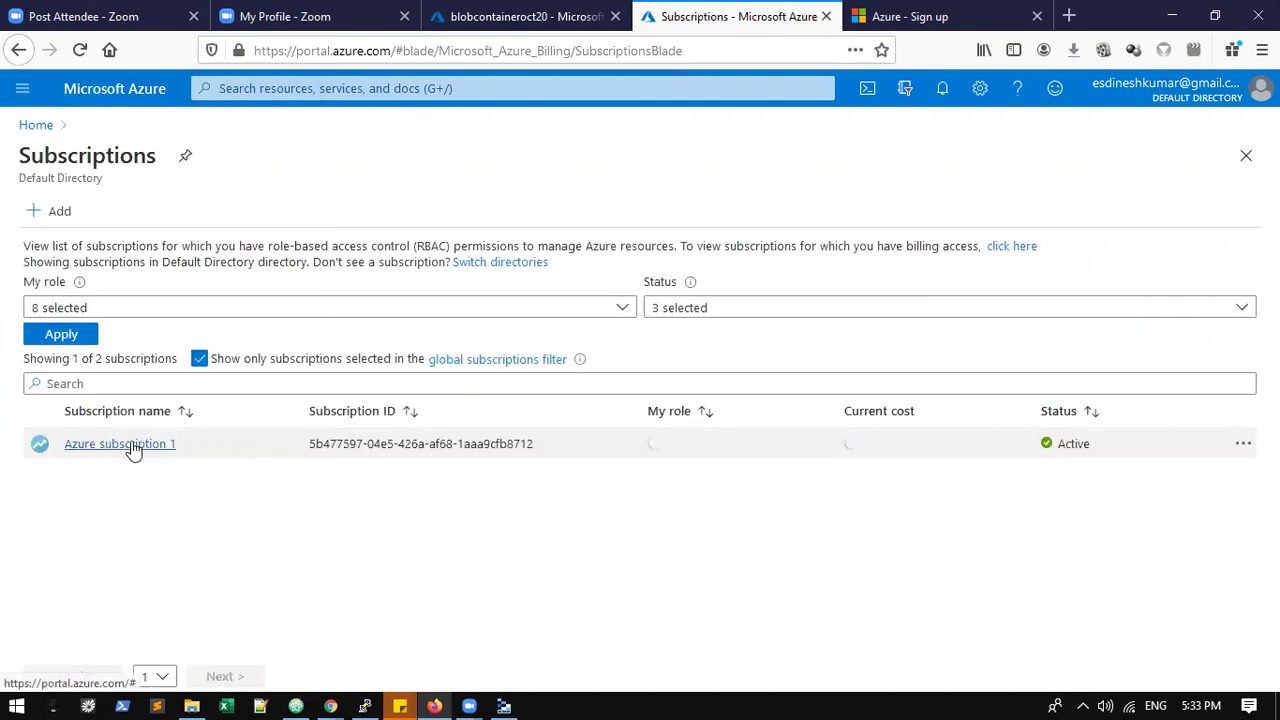
click(122, 444)
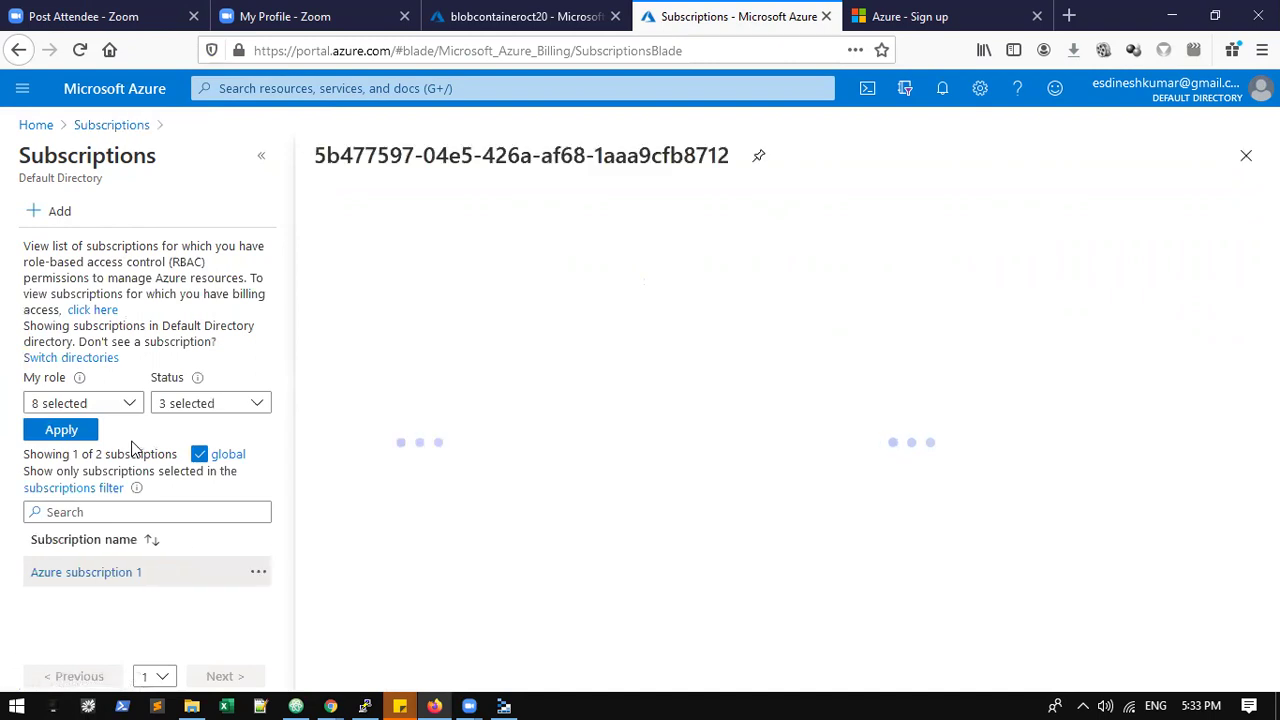
click(1036, 17)
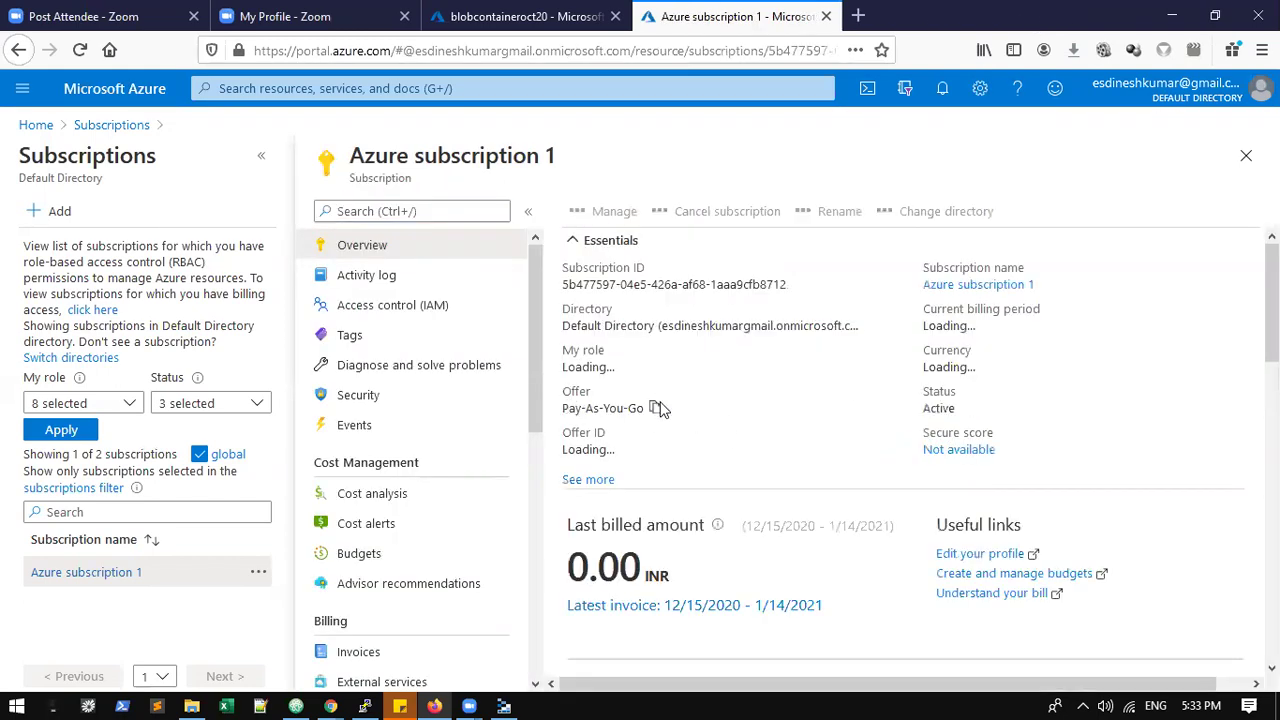
- Review the subscription overview's Pay-As-You-Go offer and usage, then return to the blobcontaineroct20 tab
scroll(818, 373, down, 5)
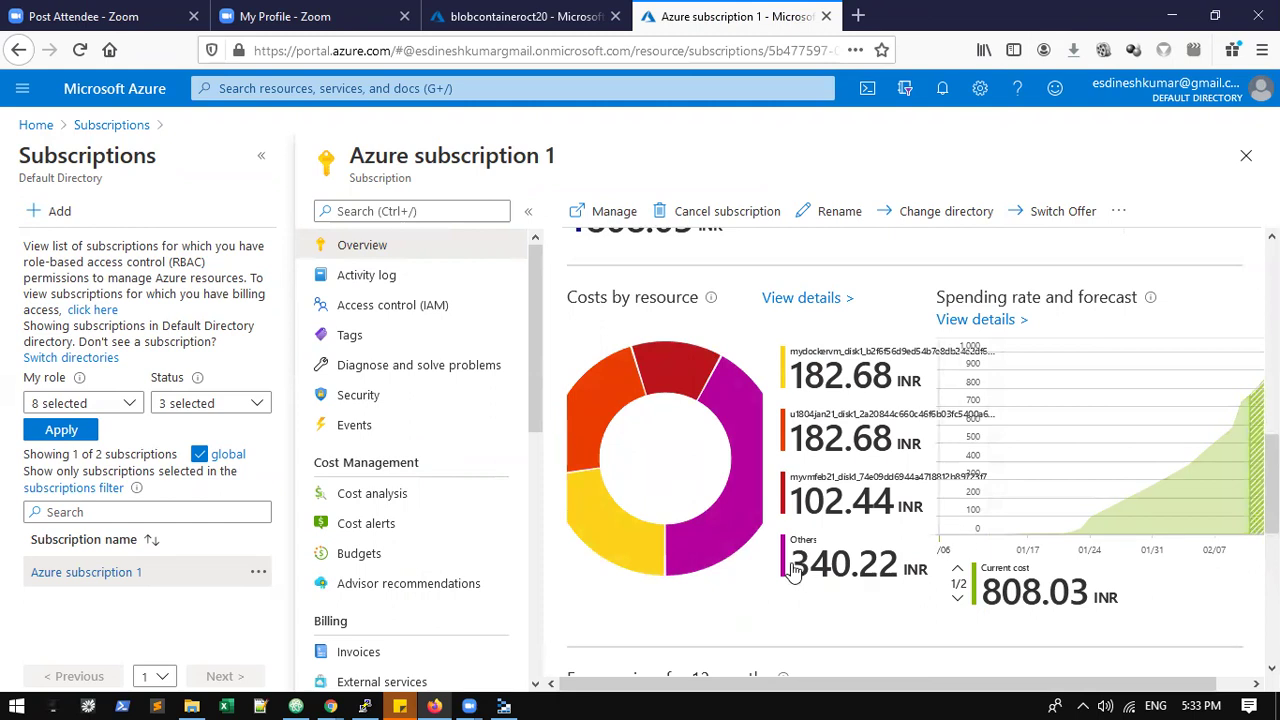
scroll(871, 543, down, 3)
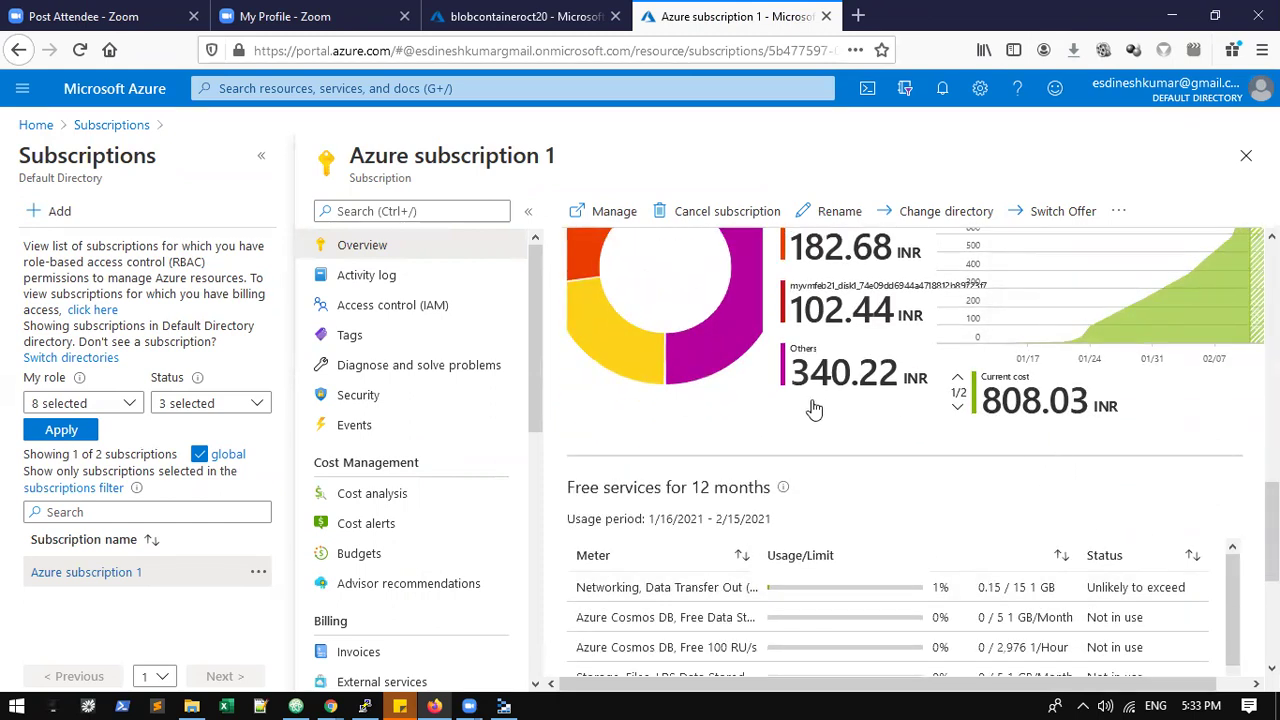
scroll(814, 410, down, 5)
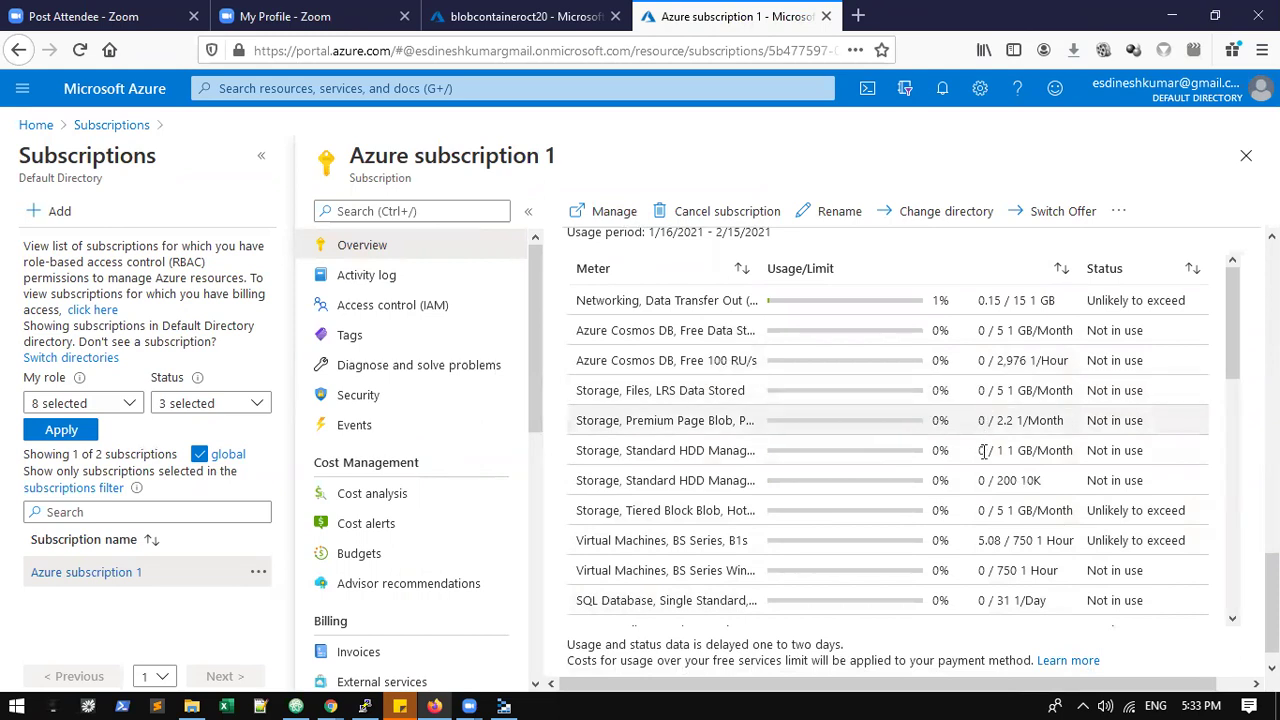
scroll(985, 448, up, 4)
scroll(984, 447, down, 5)
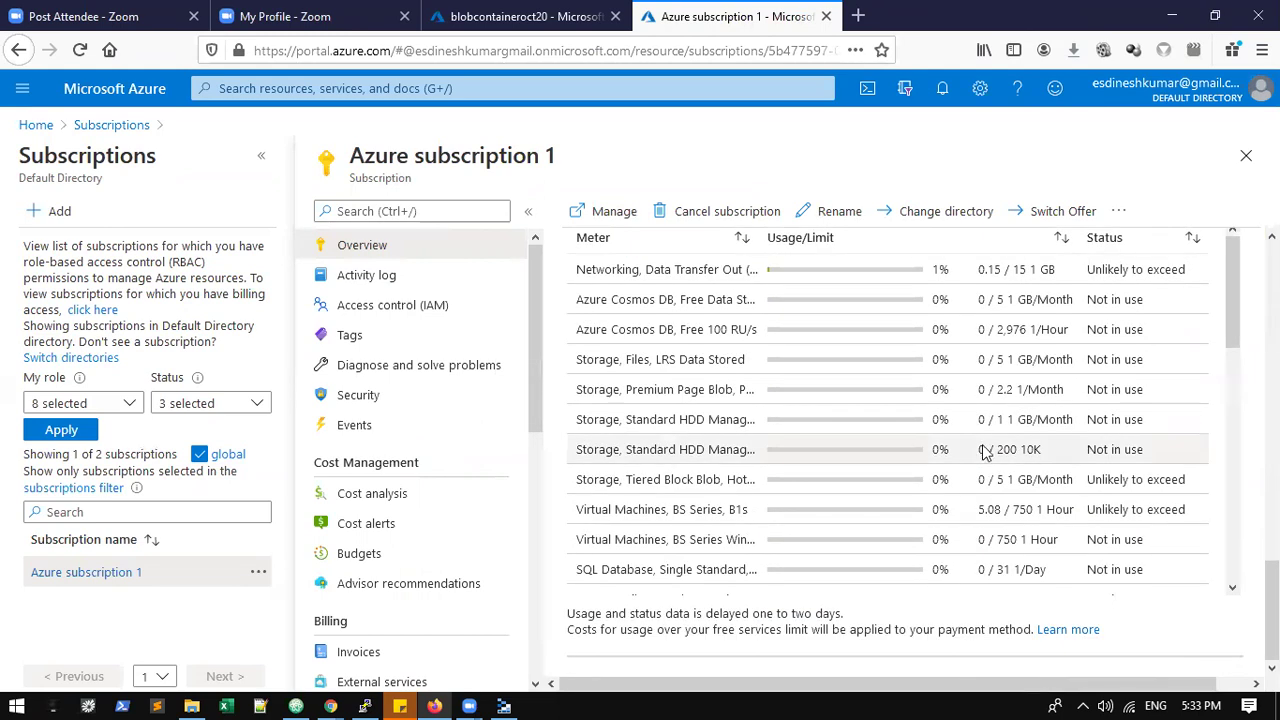
scroll(984, 447, up, 5)
scroll(868, 424, up, 3)
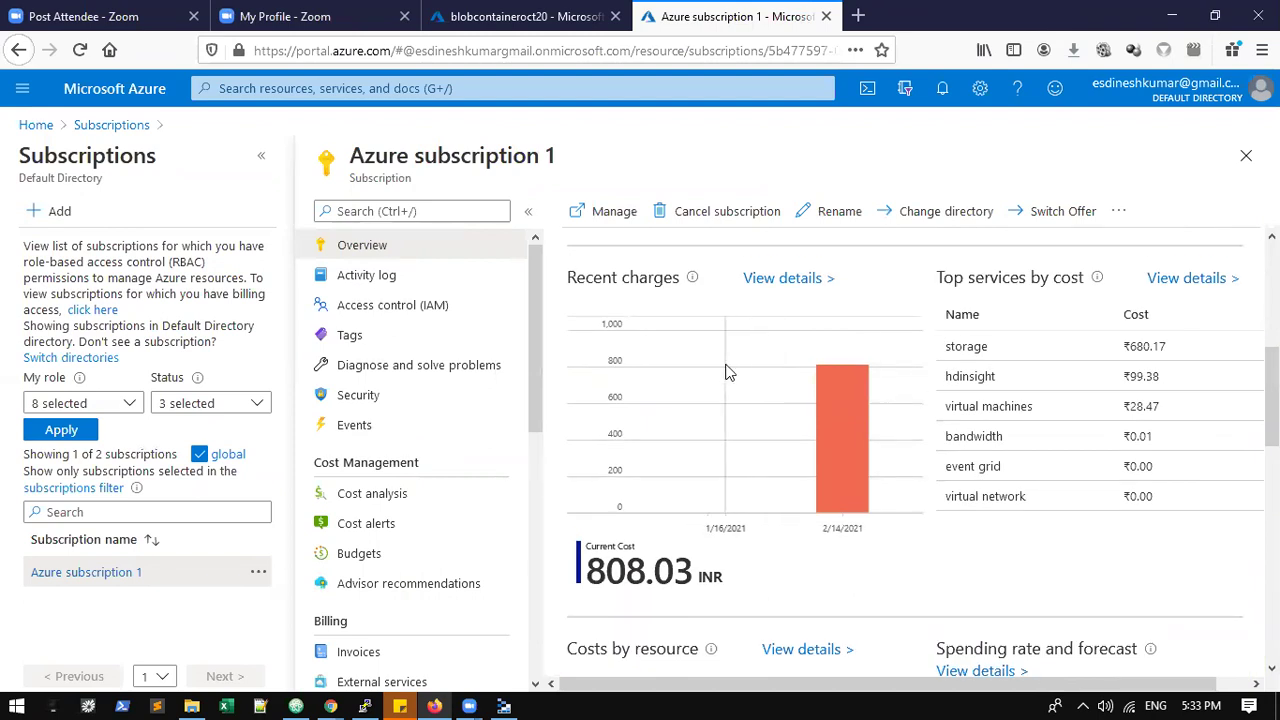
scroll(881, 326, up, 4)
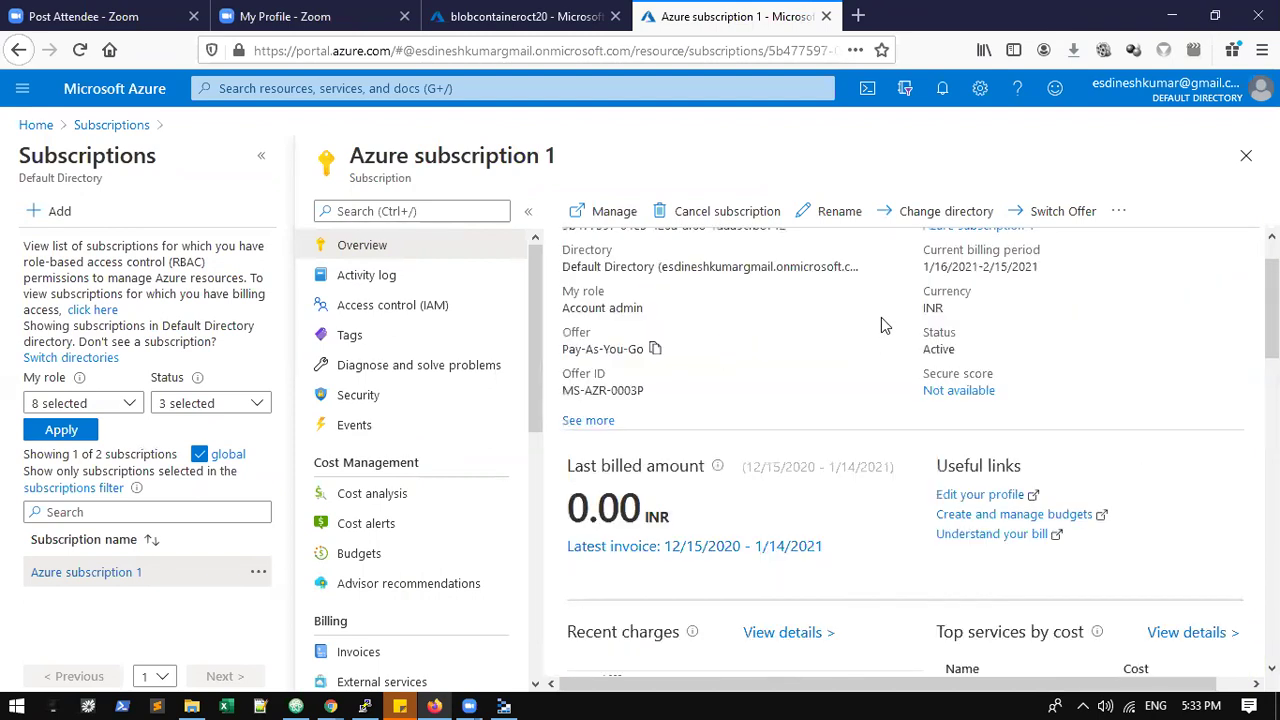
drag(568, 408, 741, 407)
click(838, 396)
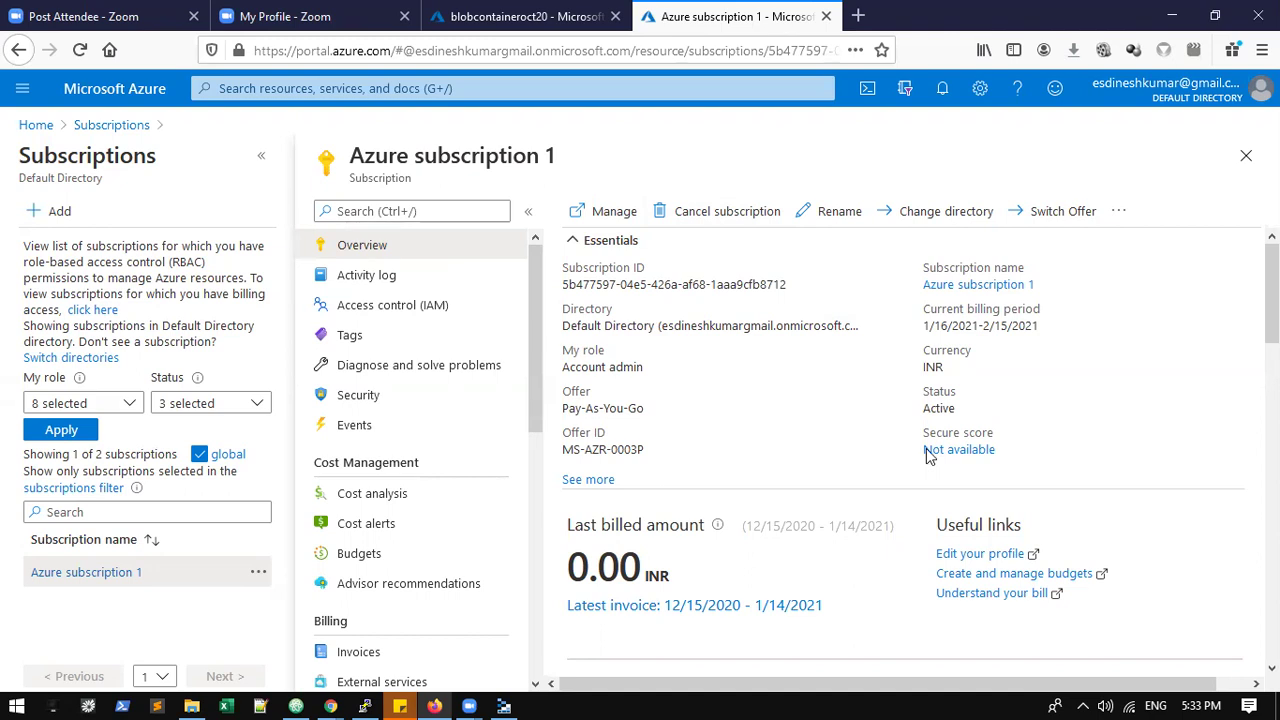
key(ctrl+shift+Tab)
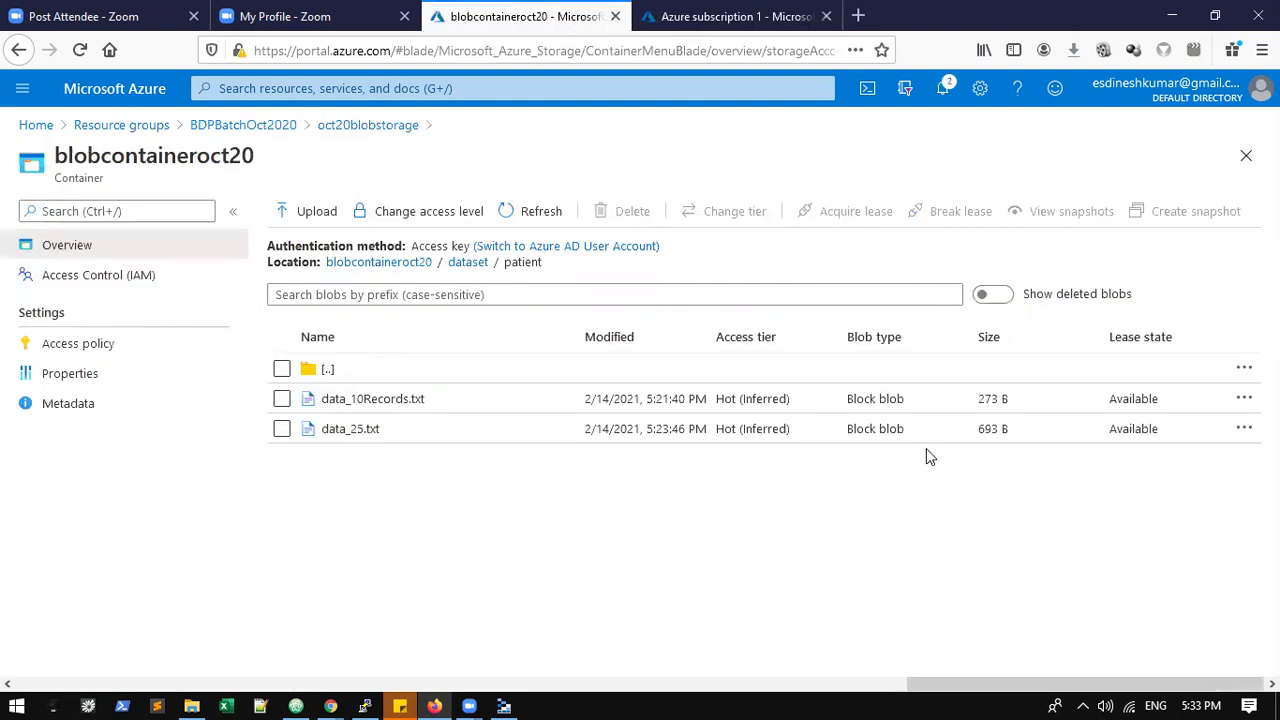